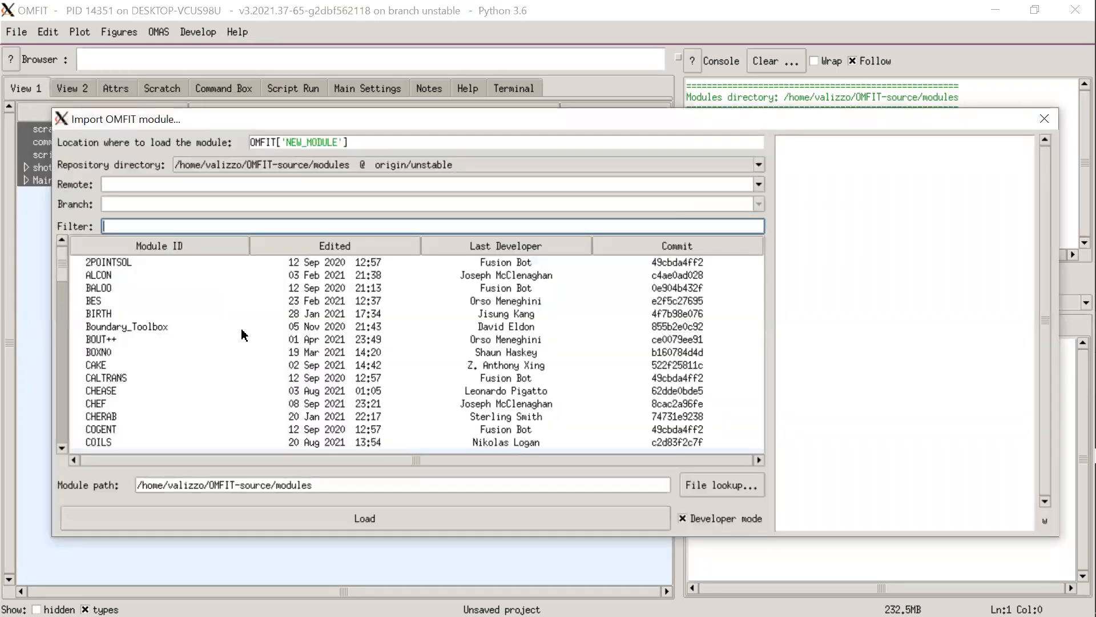
- Filter the module list for "nim", load the NIMROD module into the project and expand its tree entry
type("nim")
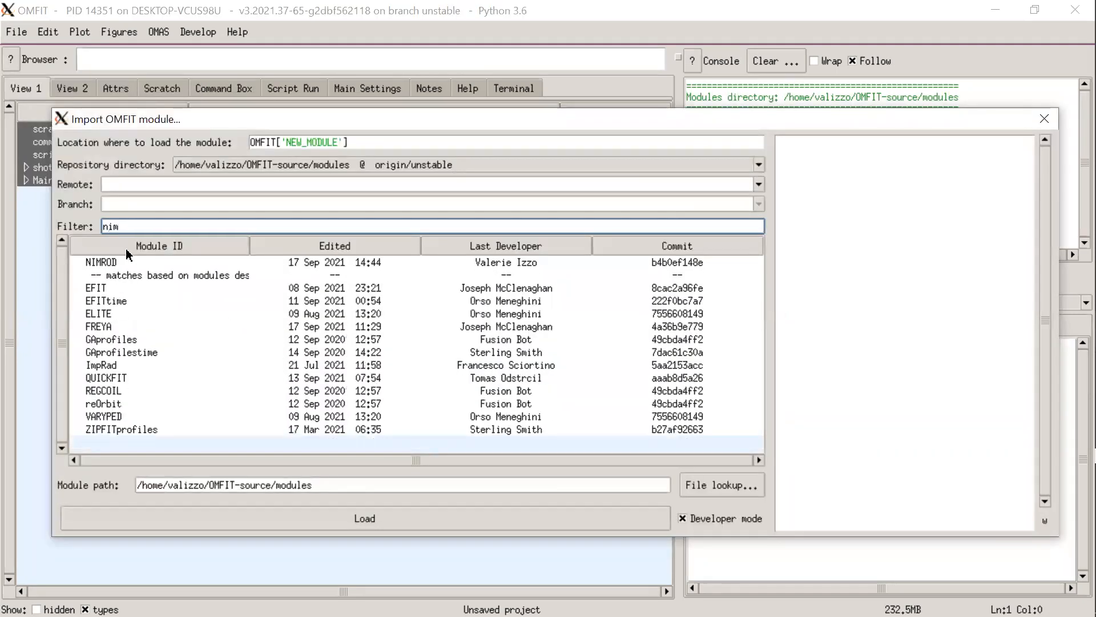
left_click(127, 263)
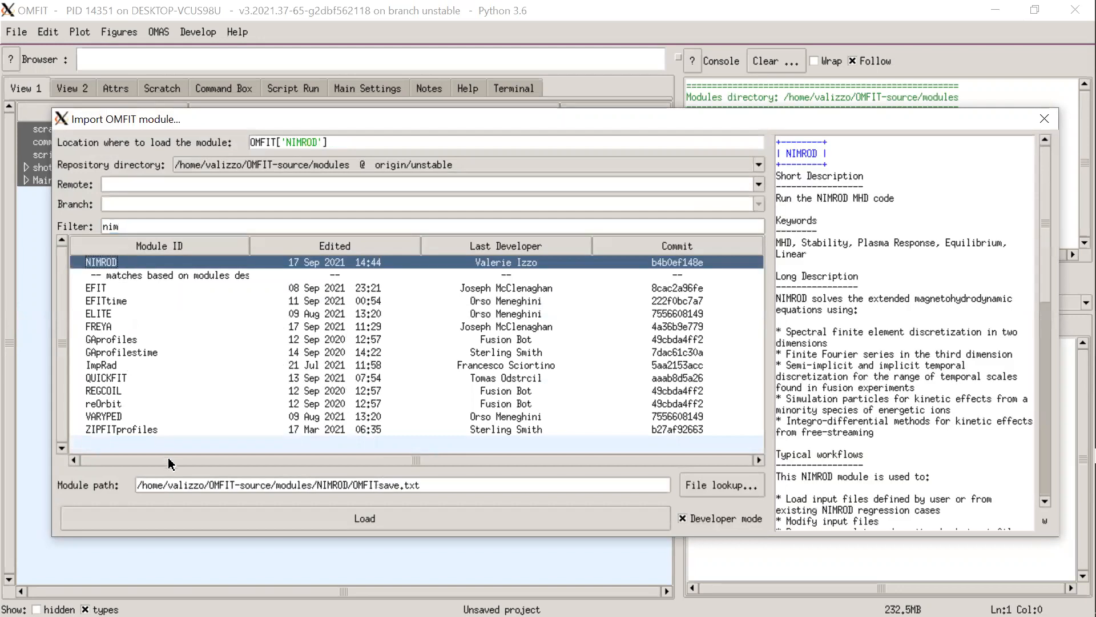
left_click(163, 523)
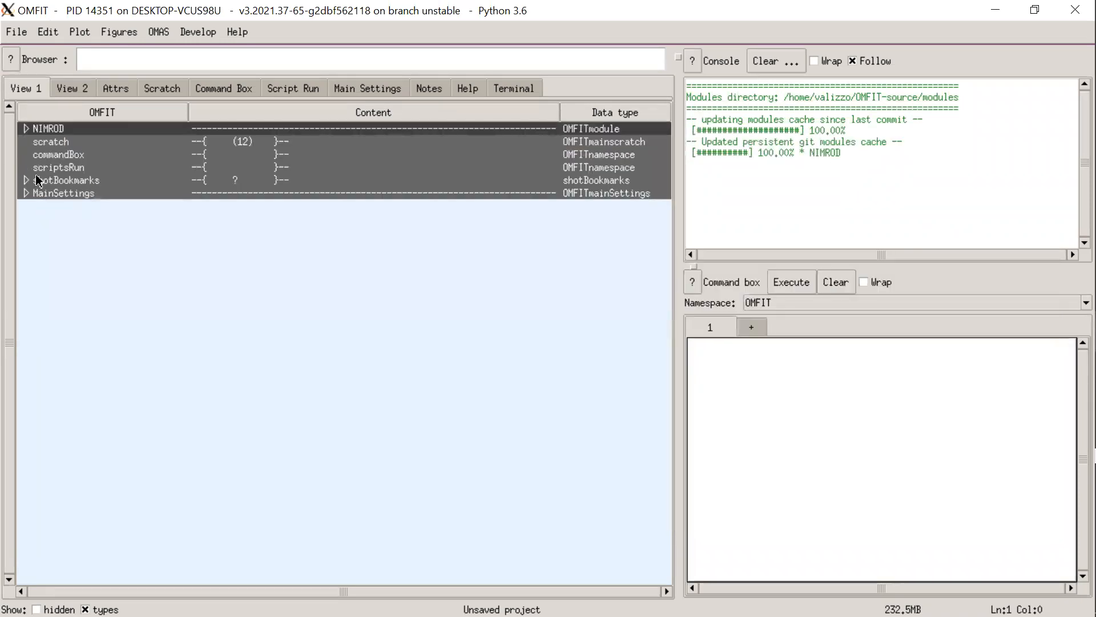
left_click(25, 129)
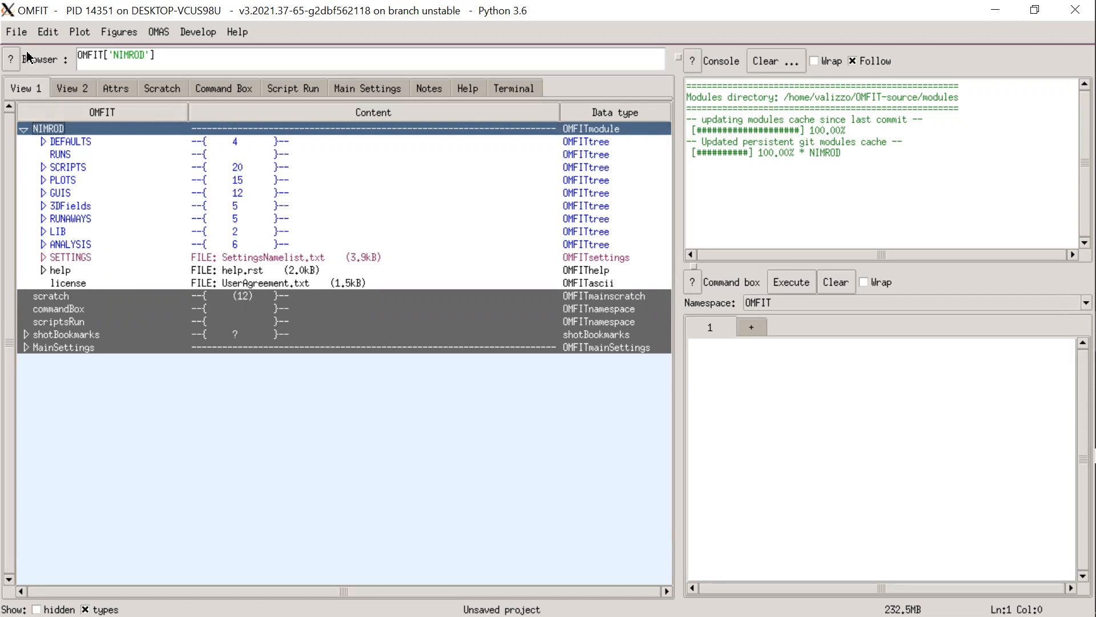
- Save the project under the name NIMRODdemo1
left_click(16, 32)
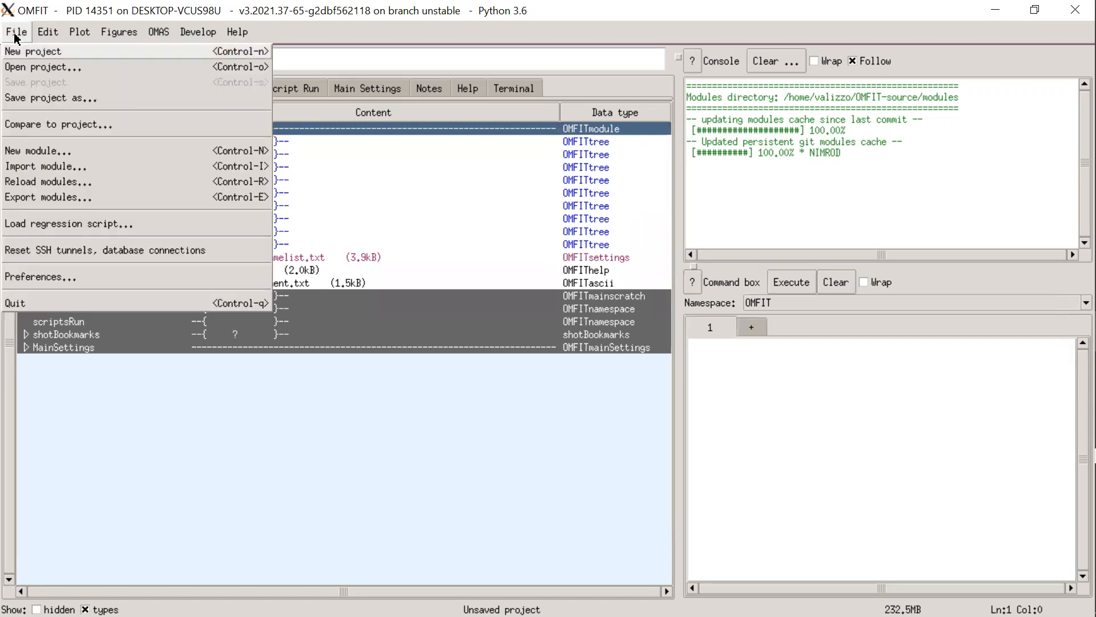
left_click(30, 98)
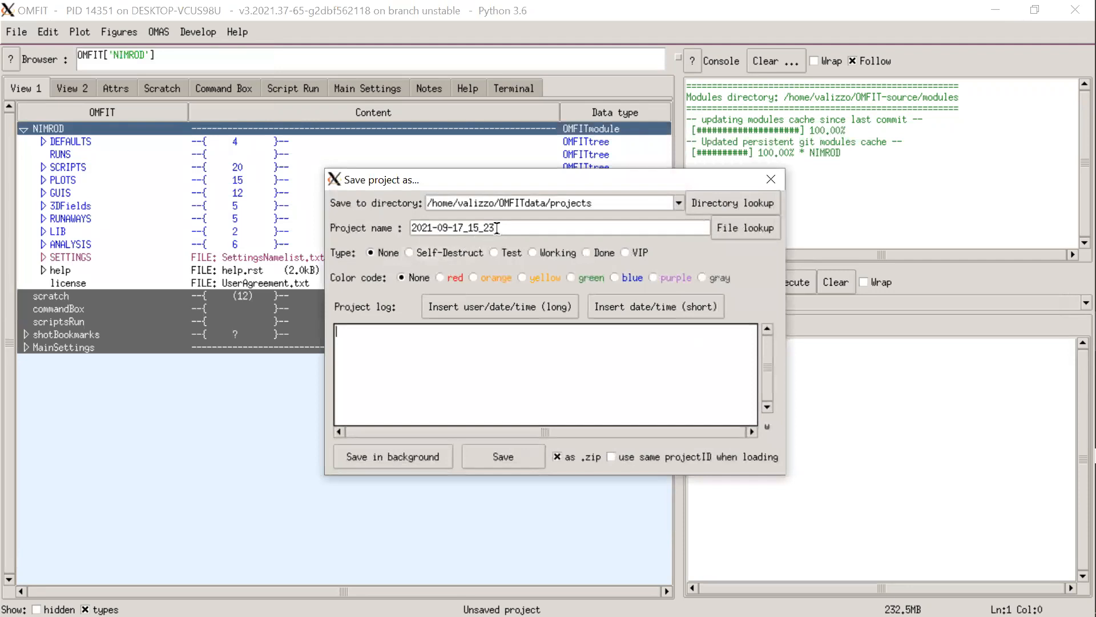
left_click_drag(502, 228, 398, 227)
key("BackSpace")
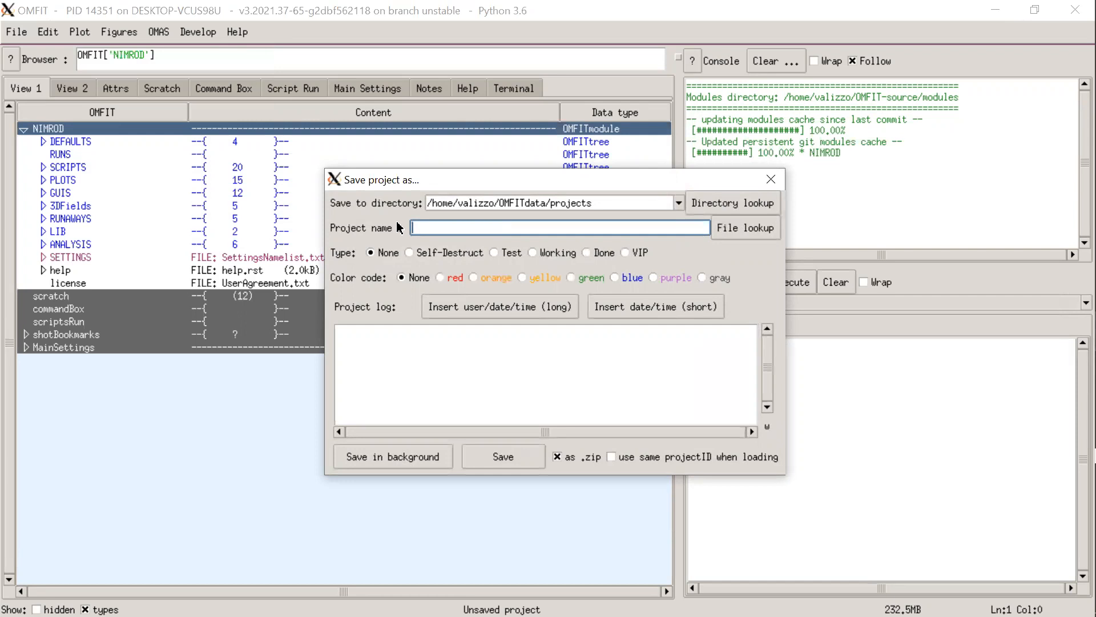
type("NIMRODdemo1")
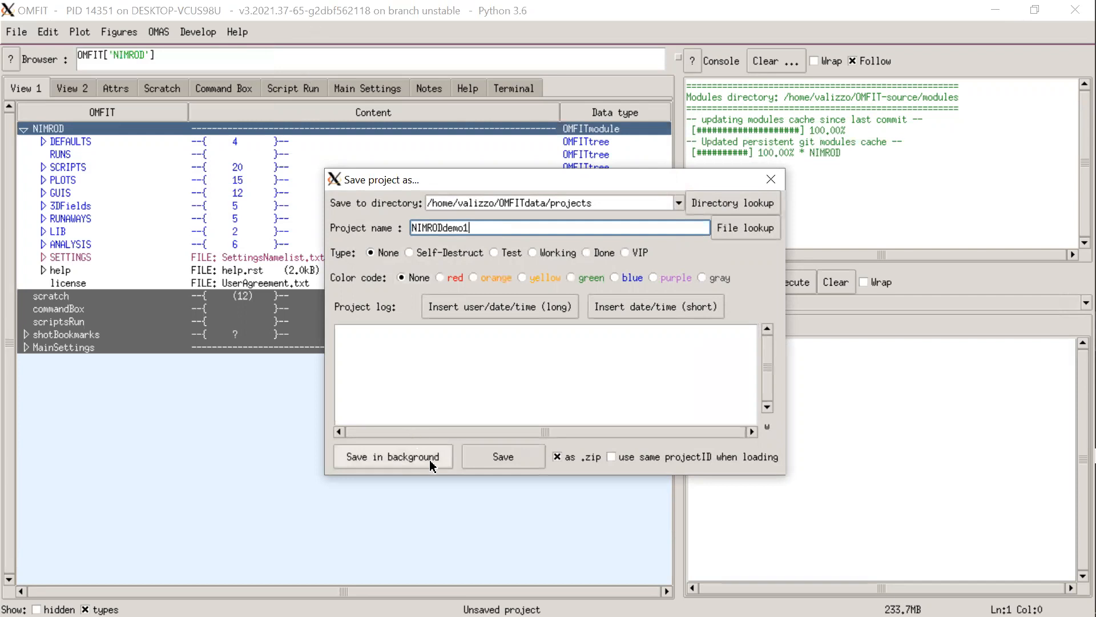
left_click(471, 460)
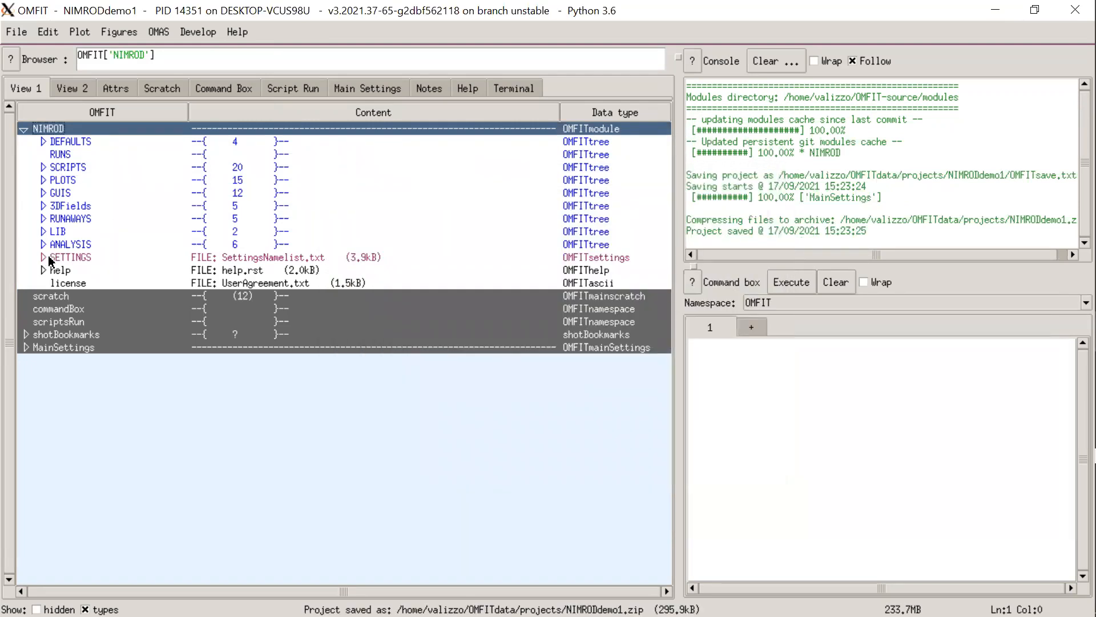
- Open the NIMROD module's setup window and set the run ID to 'demosim1'
double_click(79, 130)
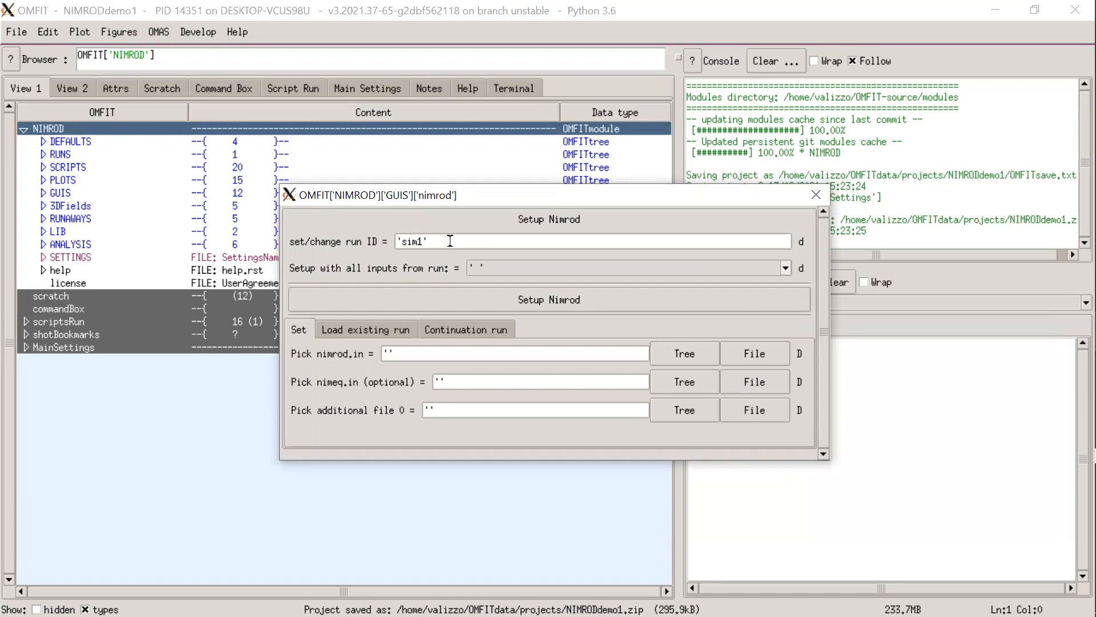
left_click(450, 241)
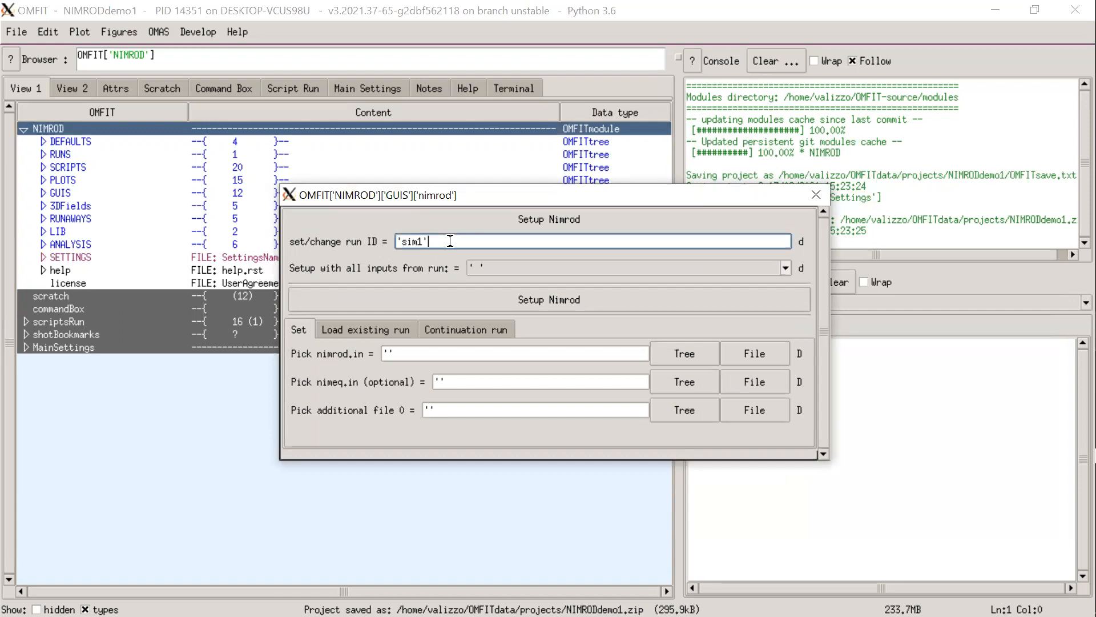
key("BackSpace")
key("BackSpace")
key("BackSpace")
key("BackSpace")
type("demosim1")
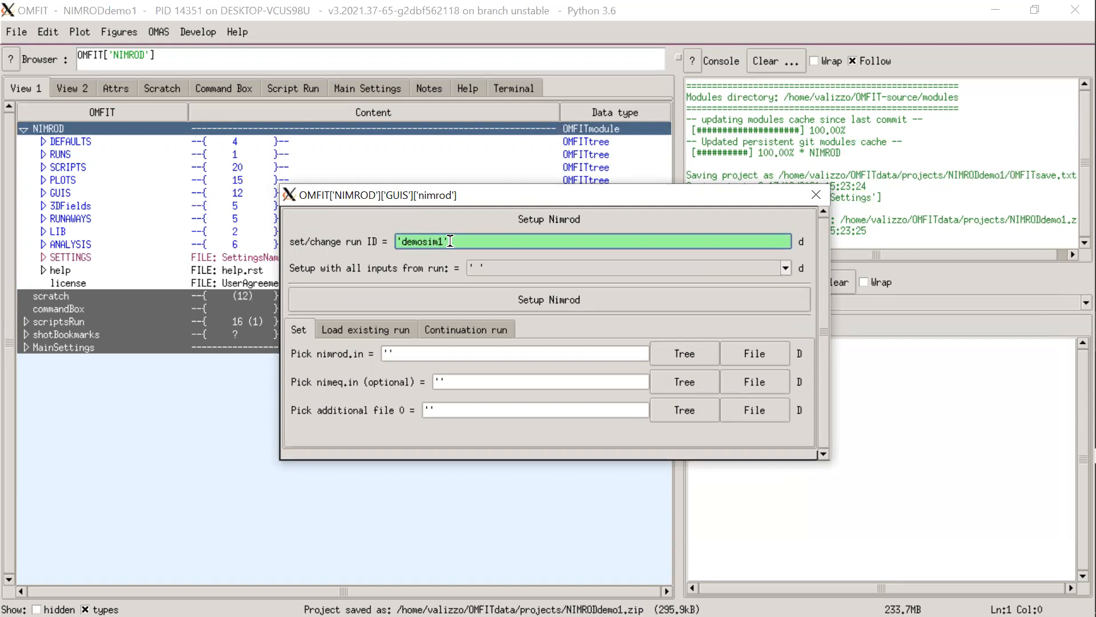
key("Return")
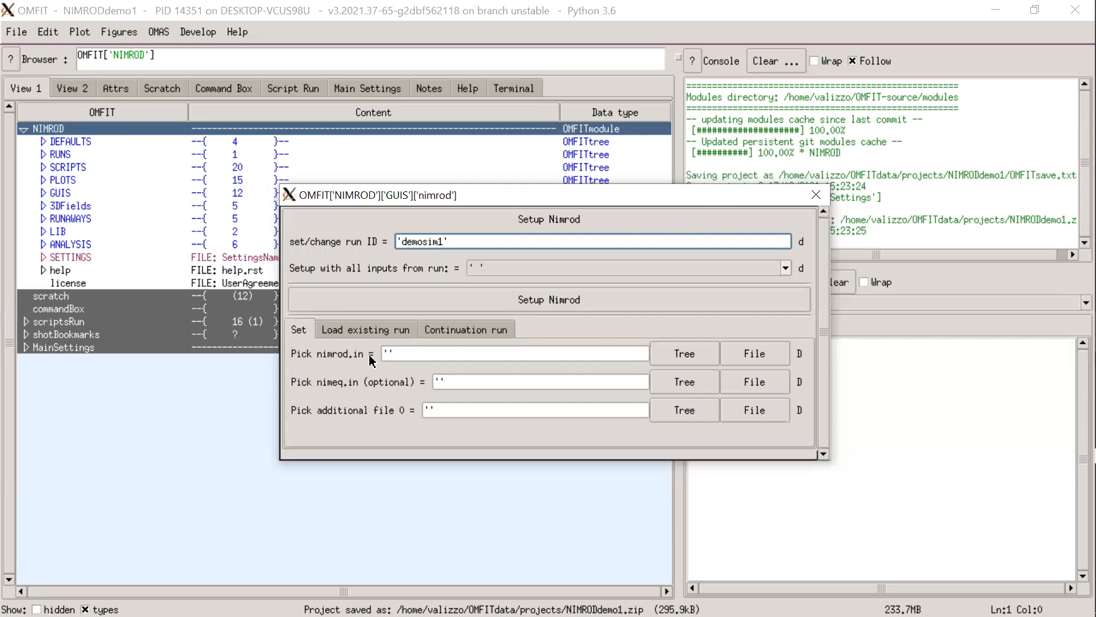
- Browse the local files for the nimrod.in input, going up to the home directory and into the OMFITdata folder
left_click(778, 358)
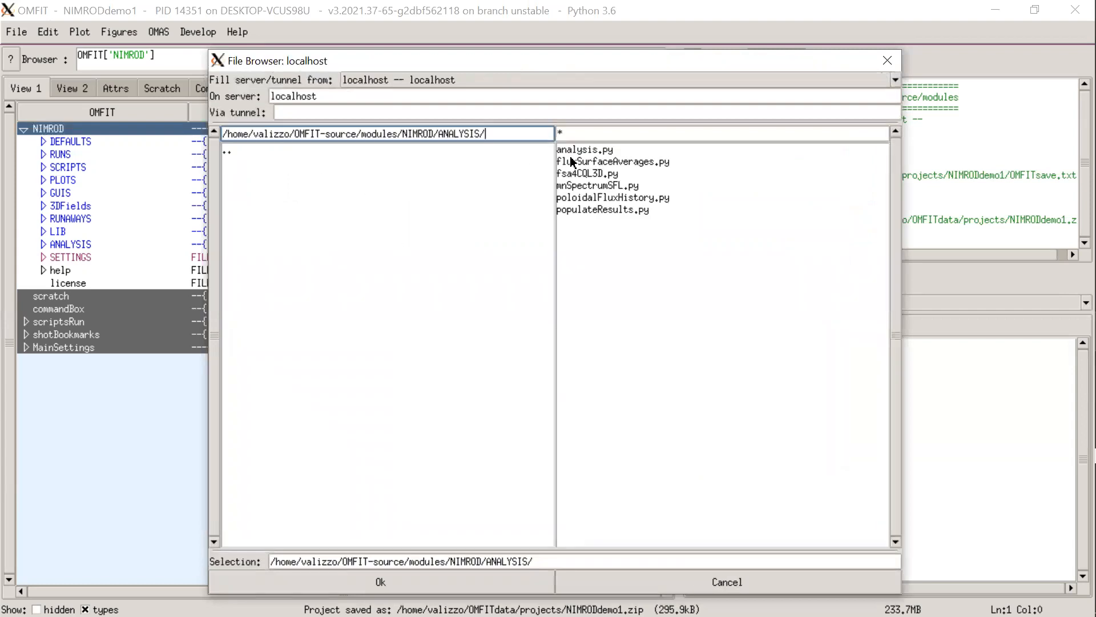
double_click(232, 153)
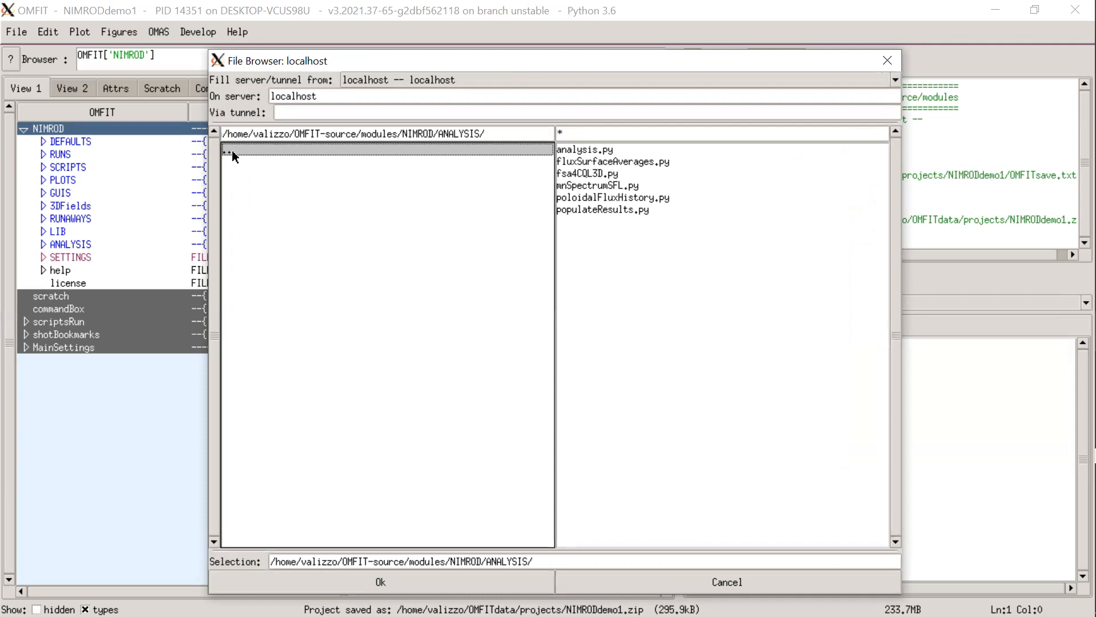
double_click(232, 153)
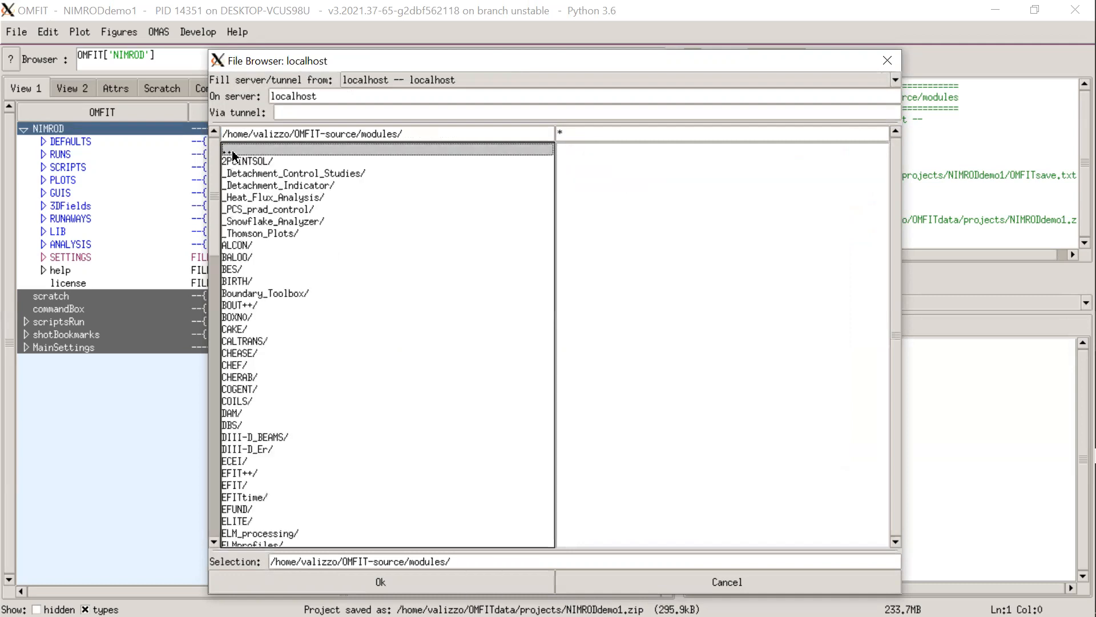
double_click(232, 153)
double_click(231, 152)
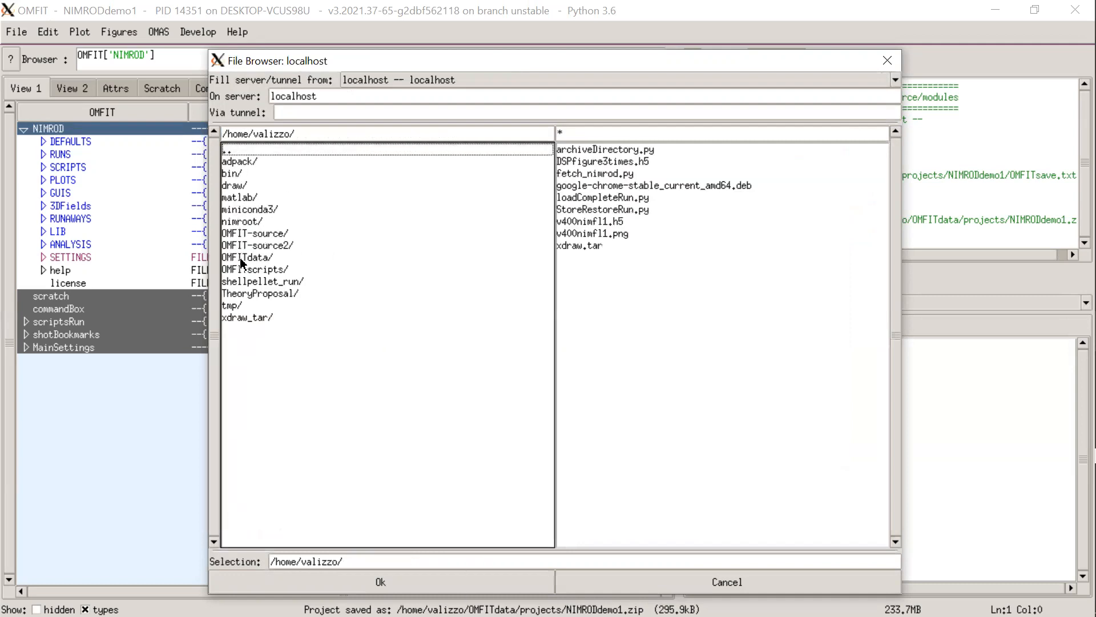
double_click(252, 262)
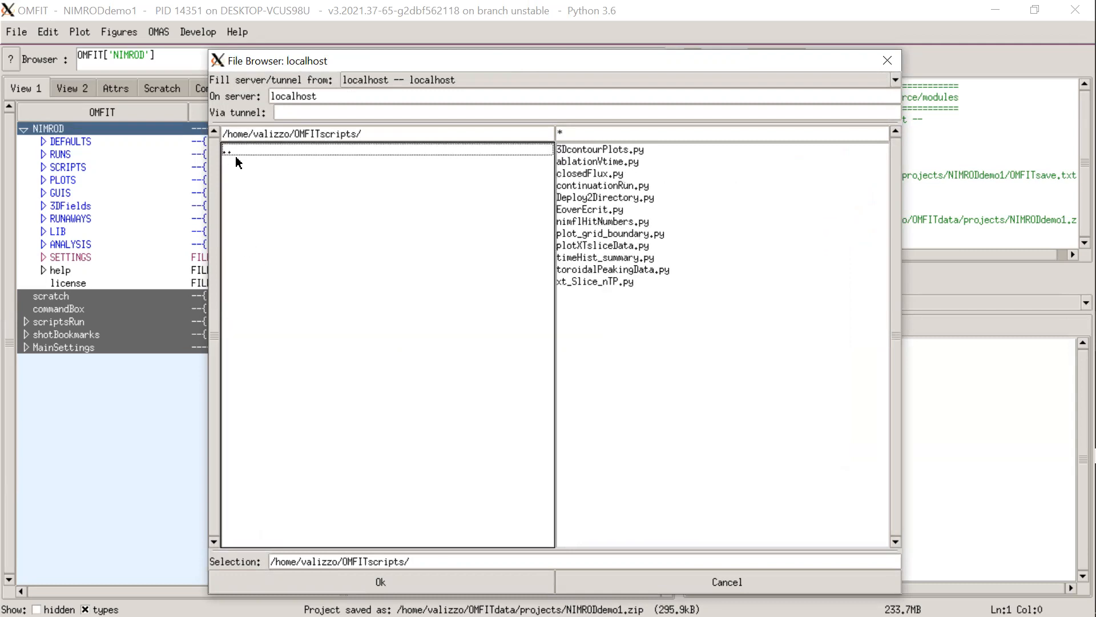
double_click(239, 153)
left_click(241, 257)
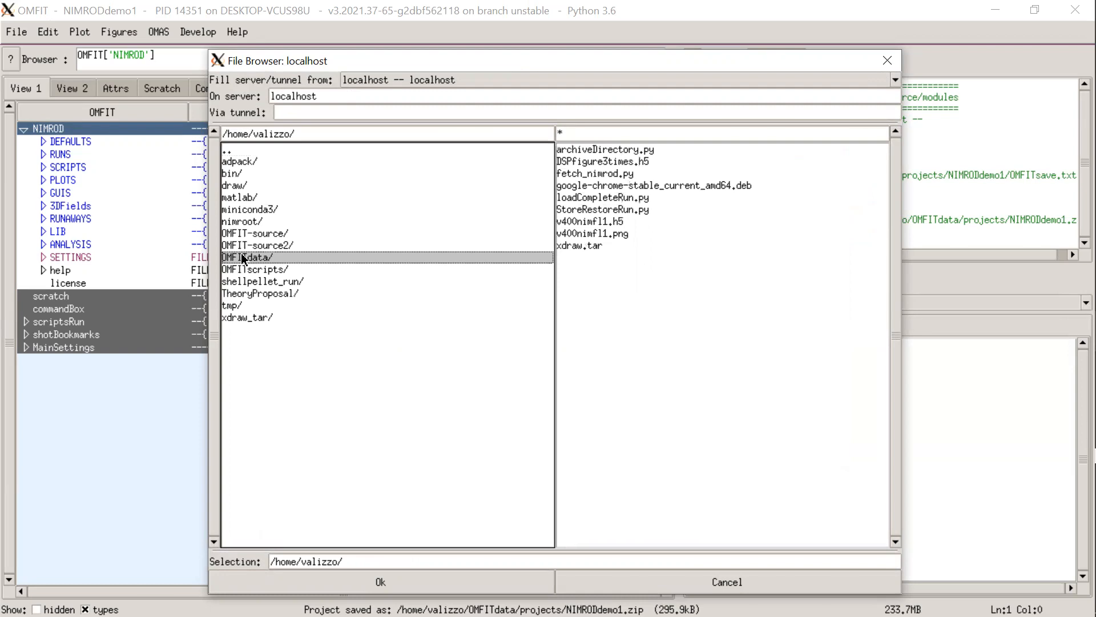
double_click(242, 258)
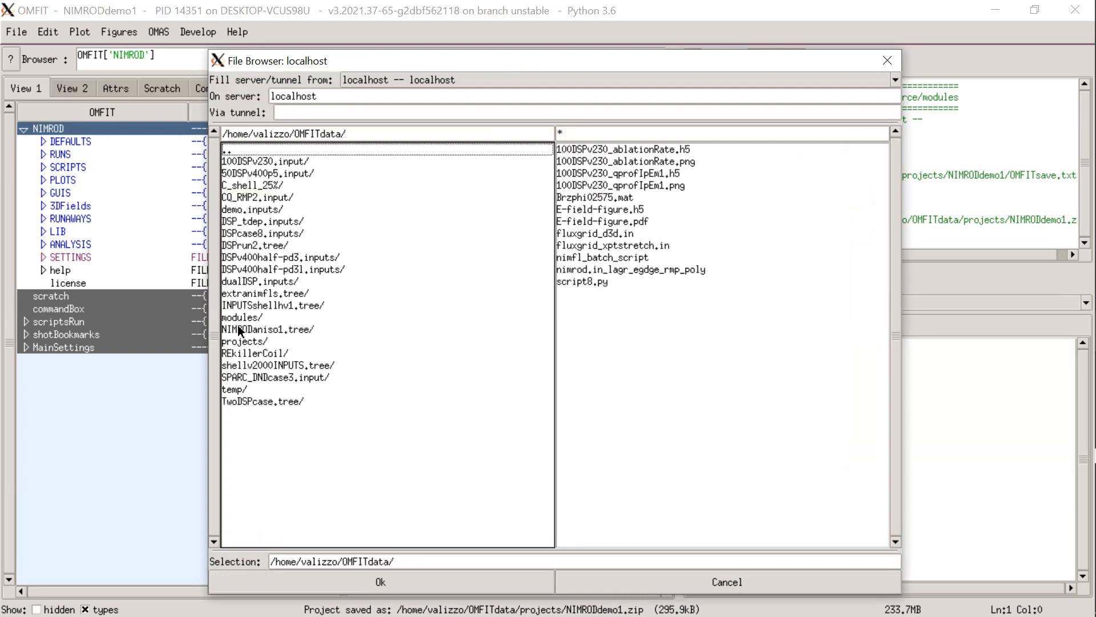
- Choose nimrod.in from the demo.inputs folder as the run's nimrod.in file
left_click(246, 210)
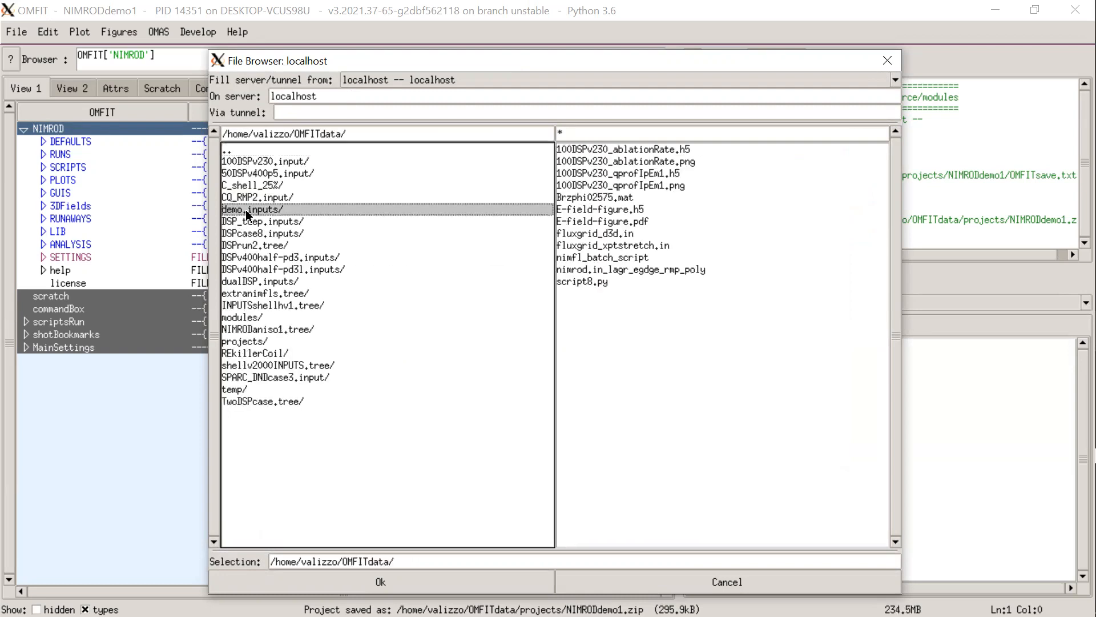
double_click(251, 211)
left_click(569, 210)
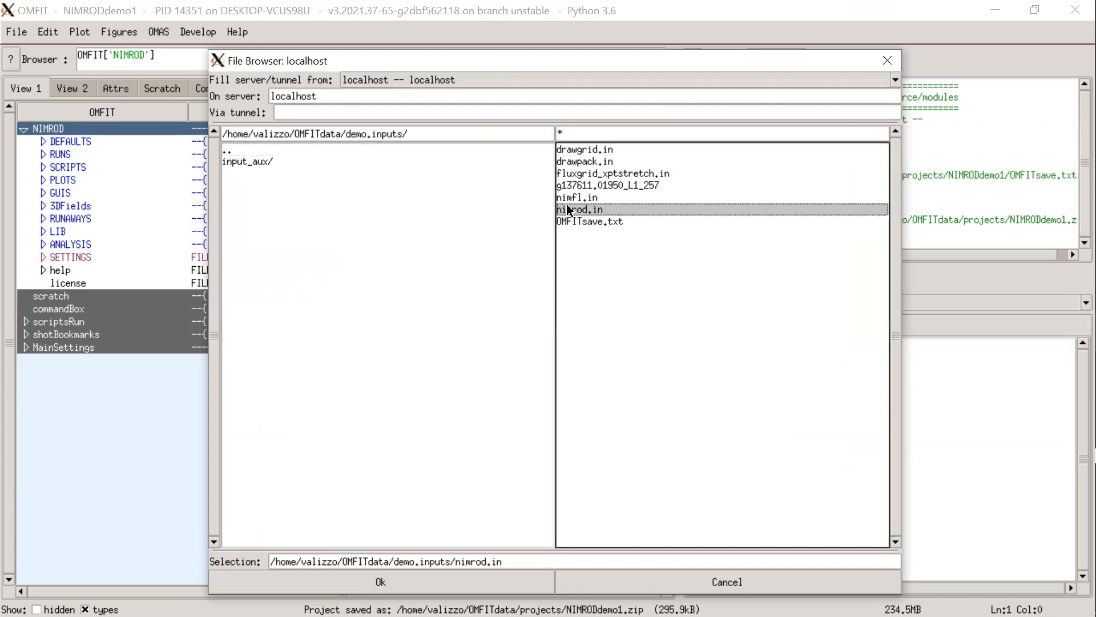
left_click(443, 582)
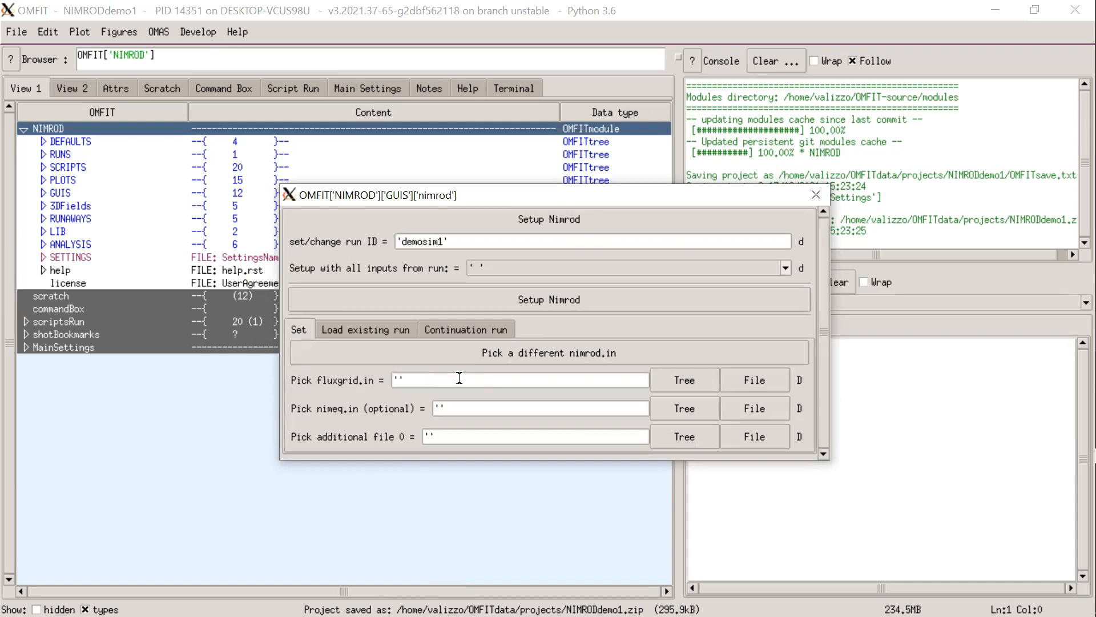
- Choose fluxgrid_xptstretch.in from the demo.inputs folder as the run's fluxgrid.in file
left_click(747, 386)
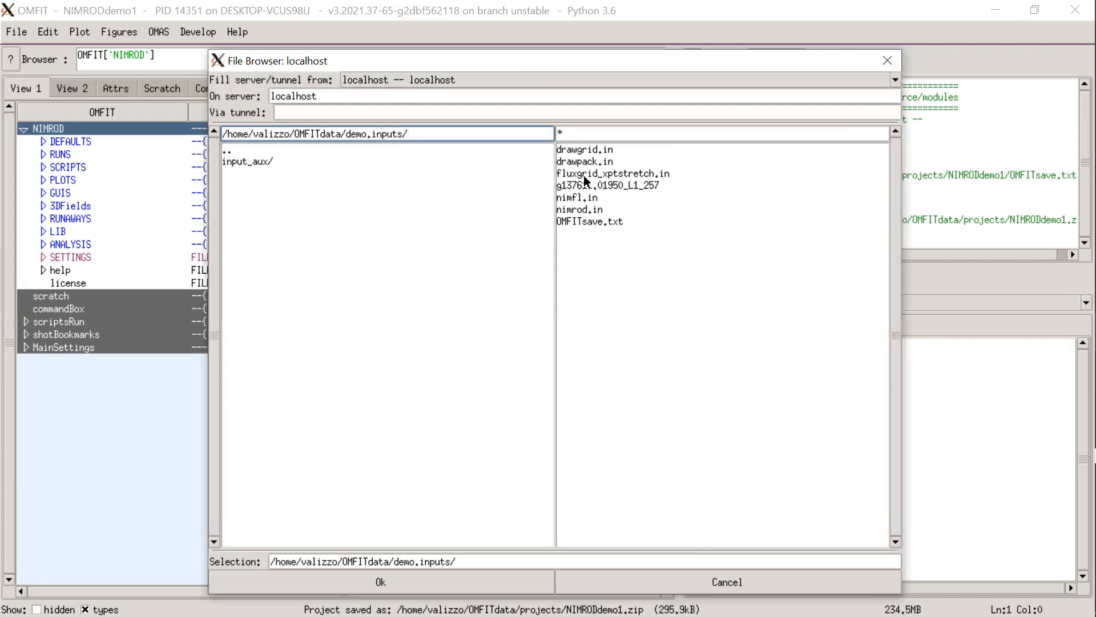
left_click(584, 172)
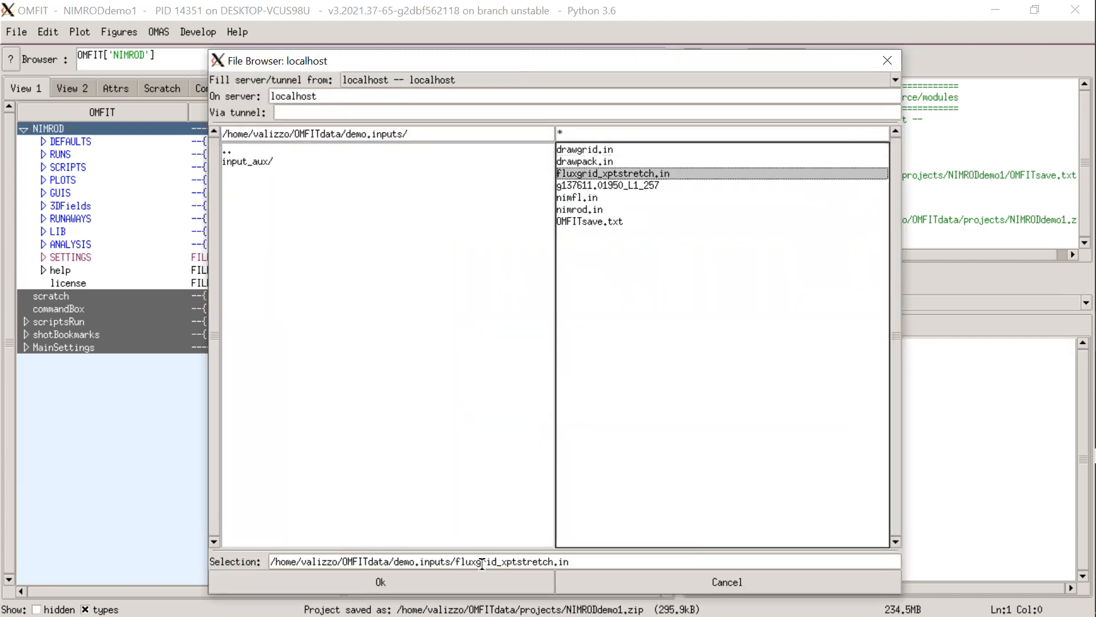
left_click(483, 582)
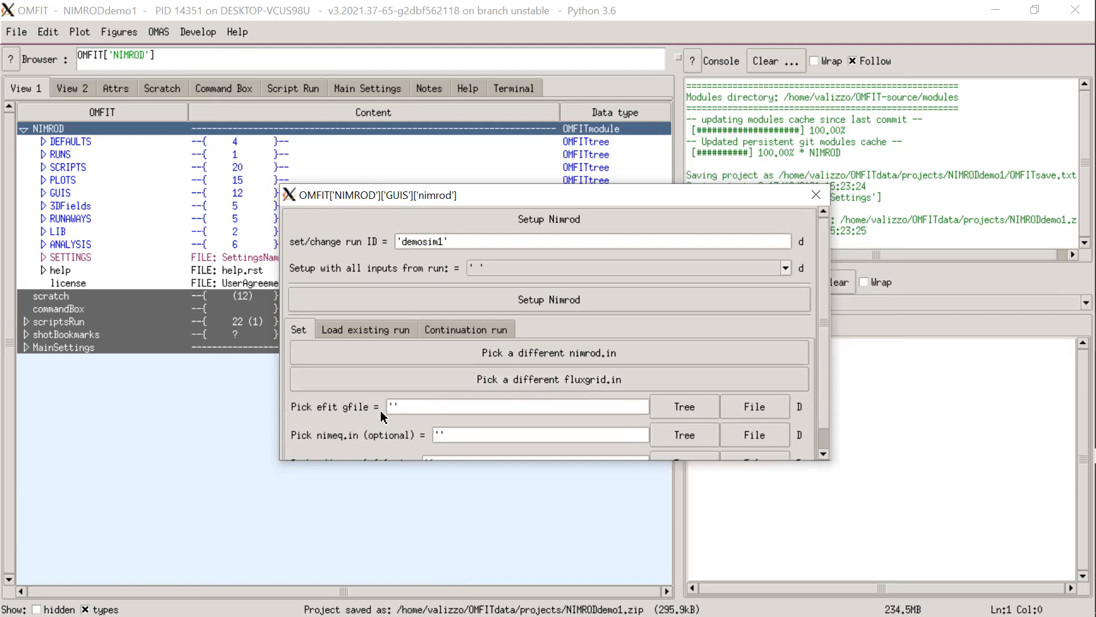
- Choose g137611.01950_L1_257 from the demo.inputs folder as the efit gfile
left_click(770, 411)
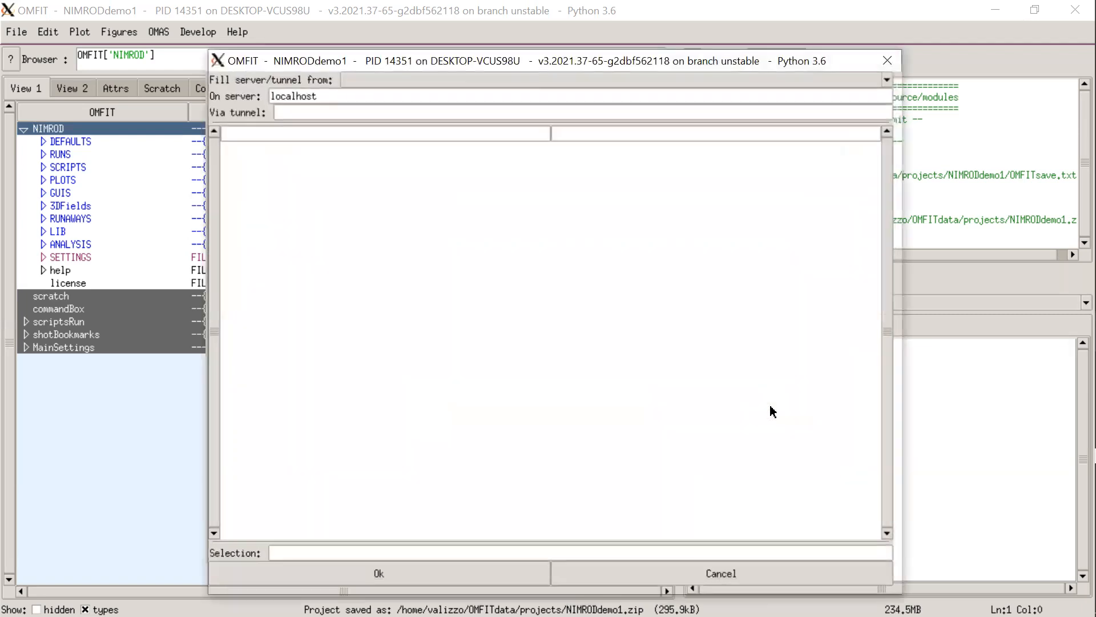
left_click(600, 185)
left_click(451, 576)
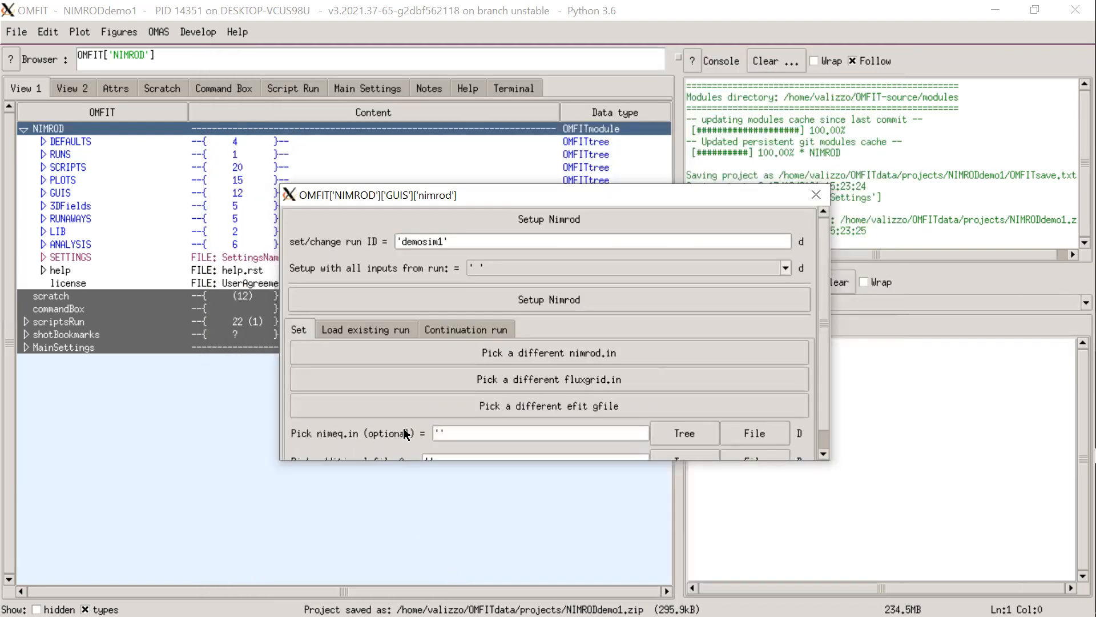
- Set up the NIMROD run with the chosen input files and reopen the module GUI so all its inputs fit
scroll(409, 435, "down", 1)
scroll(368, 443, "up", 1)
left_click(354, 302)
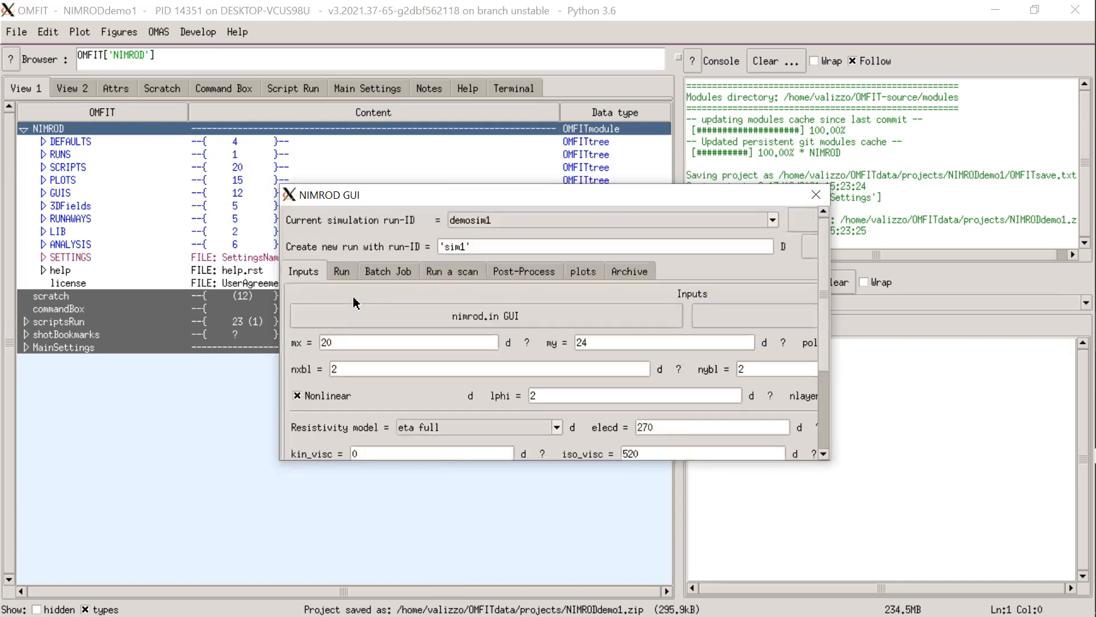
left_click(816, 195)
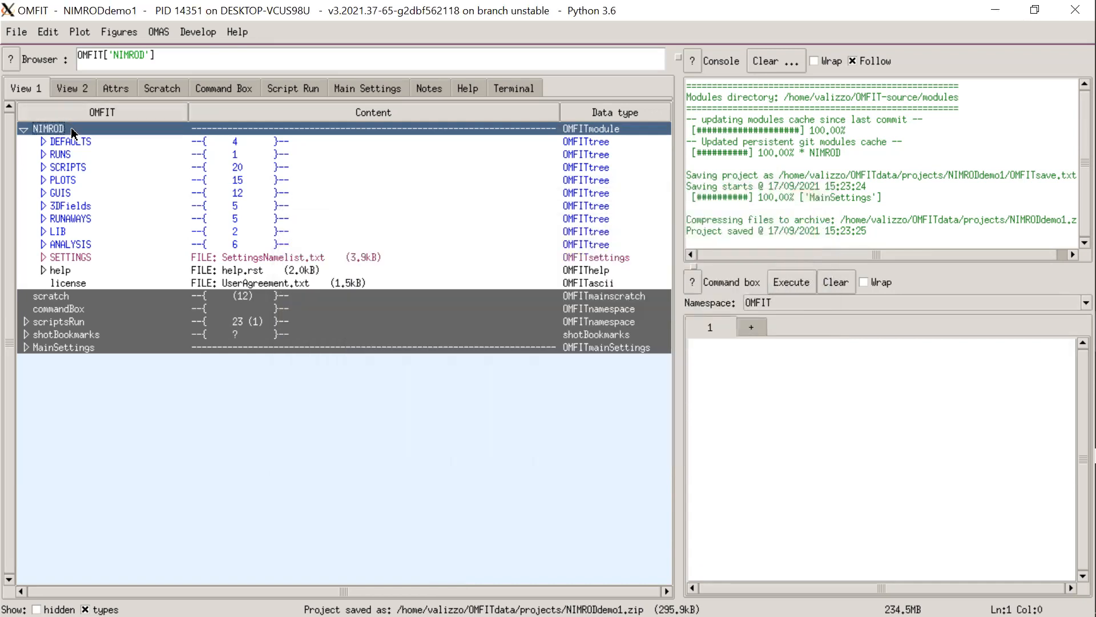
double_click(72, 131)
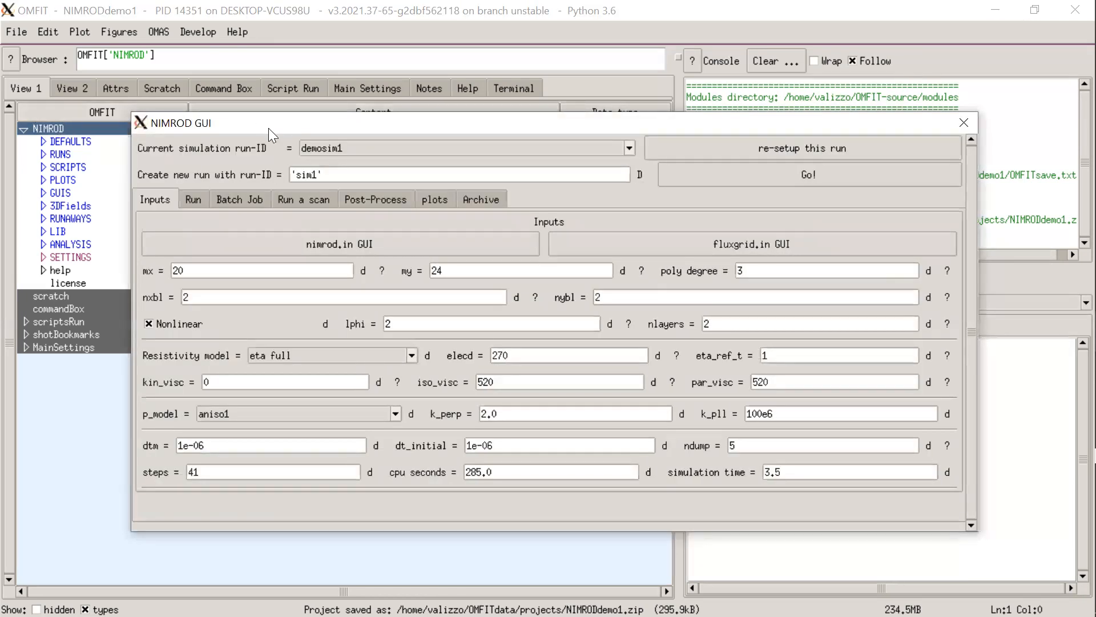
left_click_drag(269, 129, 283, 180)
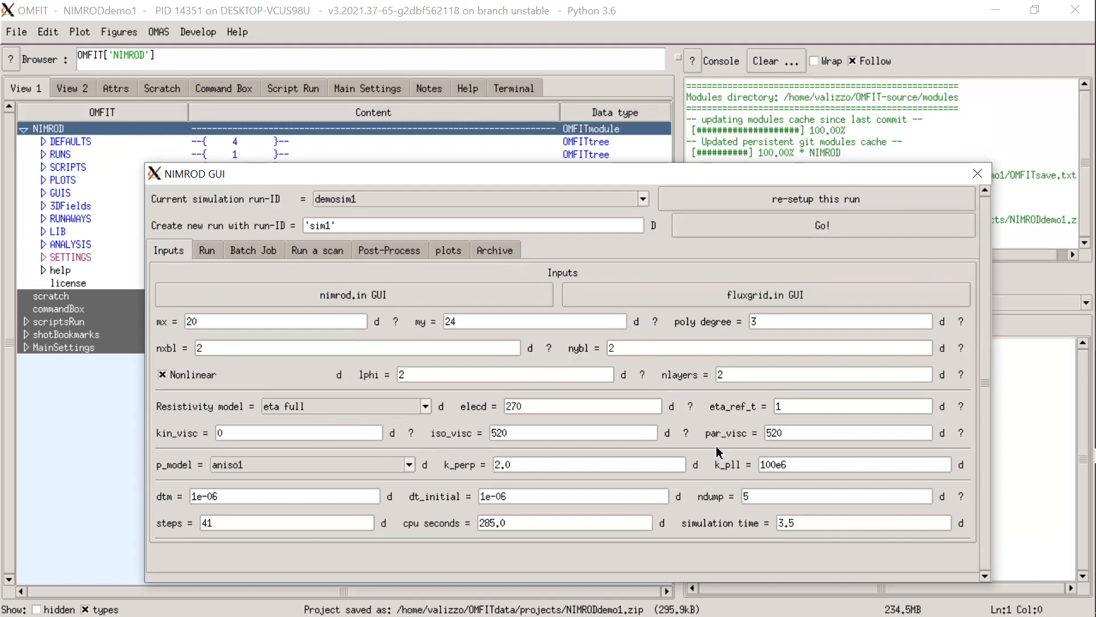
- Examine the full nimrod.in settings, going through the initialization, physics and closure input groups, and close them
left_click(368, 299)
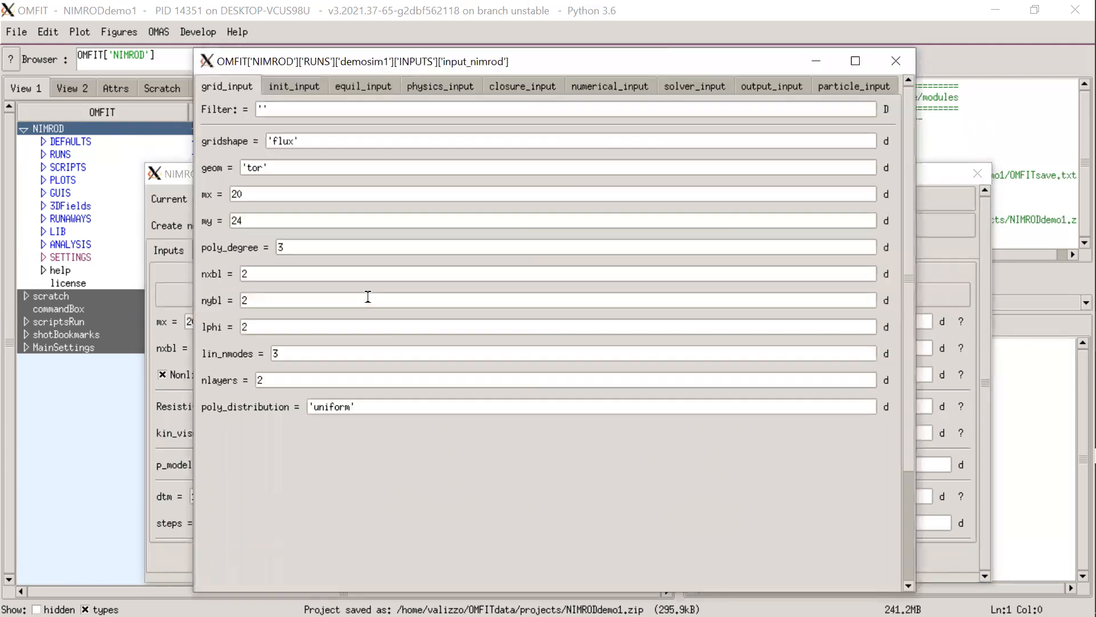
left_click(318, 92)
left_click(474, 91)
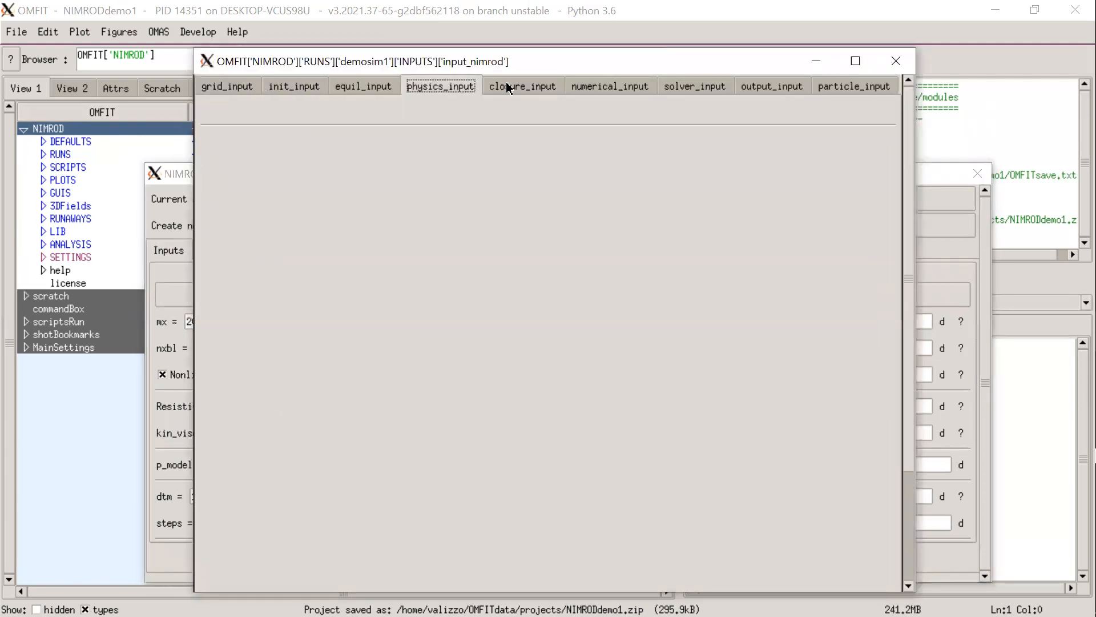
left_click(522, 86)
left_click(895, 61)
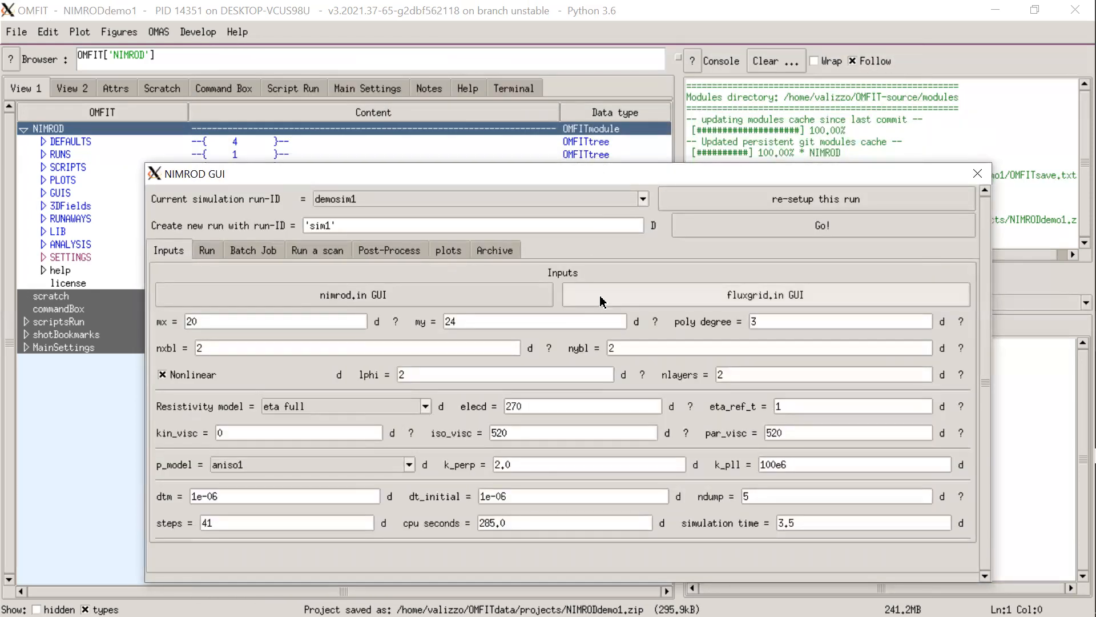
- Look over the fluxgrid.in settings, close them and set eta_ref_t to 1000 in the run inputs
left_click(616, 303)
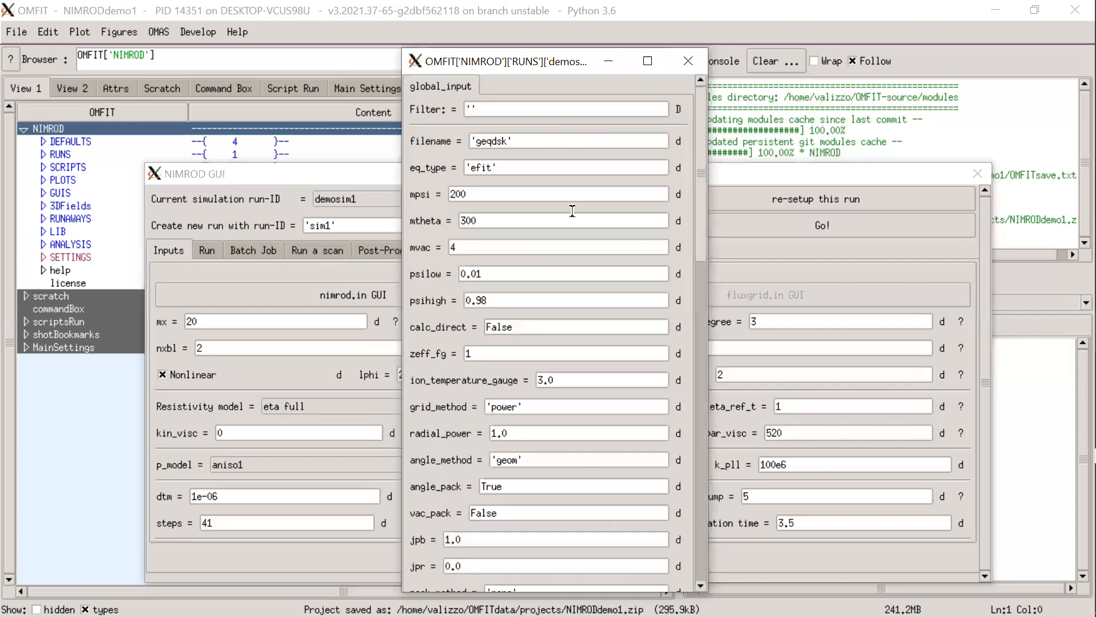
left_click(688, 60)
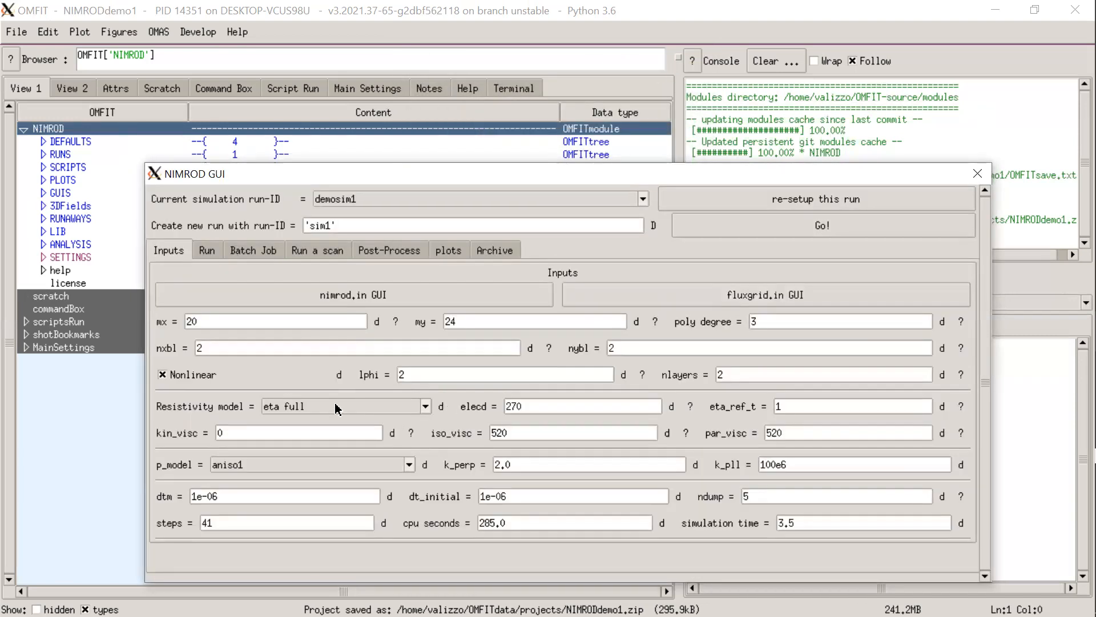
left_click(810, 406)
type("000")
key("Return")
- Set the run server to cori and choose nimset as the Nimrod eq option
left_click(208, 251)
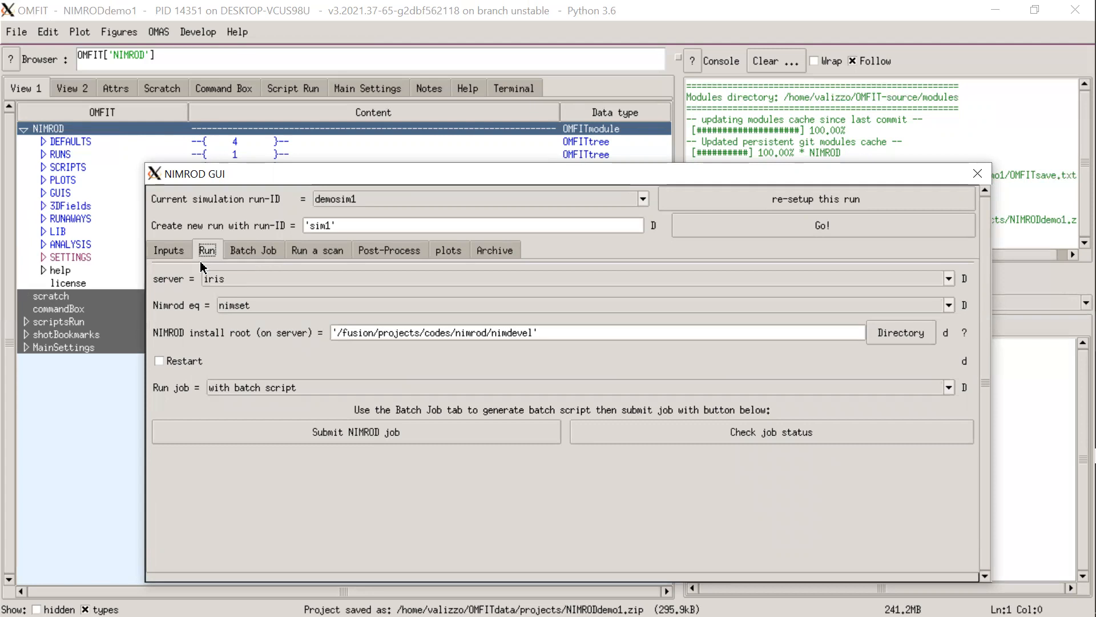
left_click(215, 281)
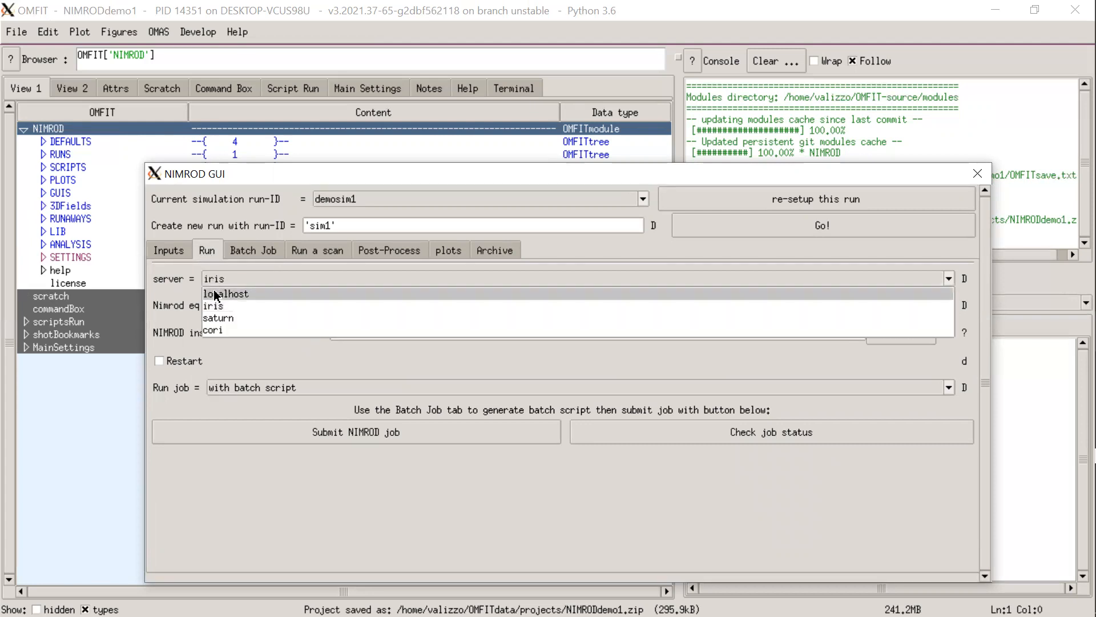
left_click(220, 330)
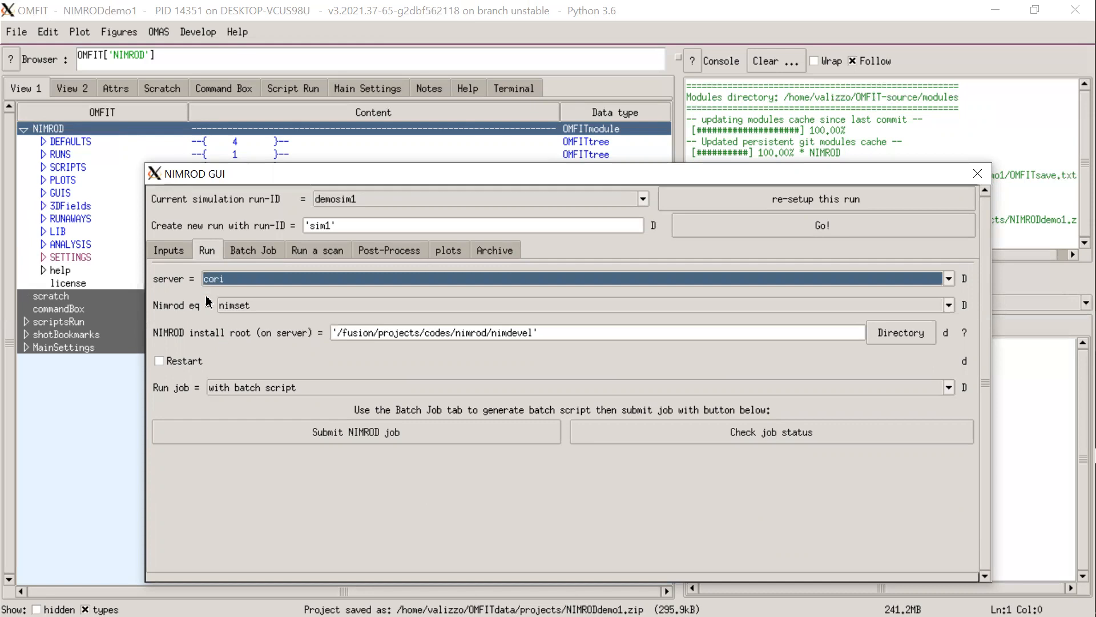
left_click(240, 306)
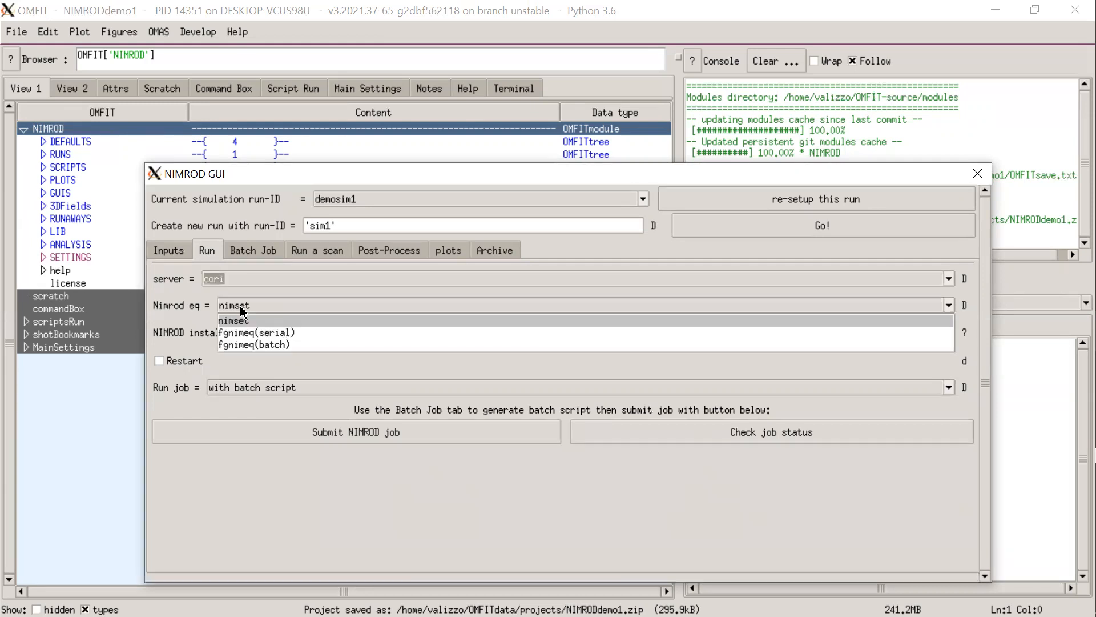
left_click(220, 310)
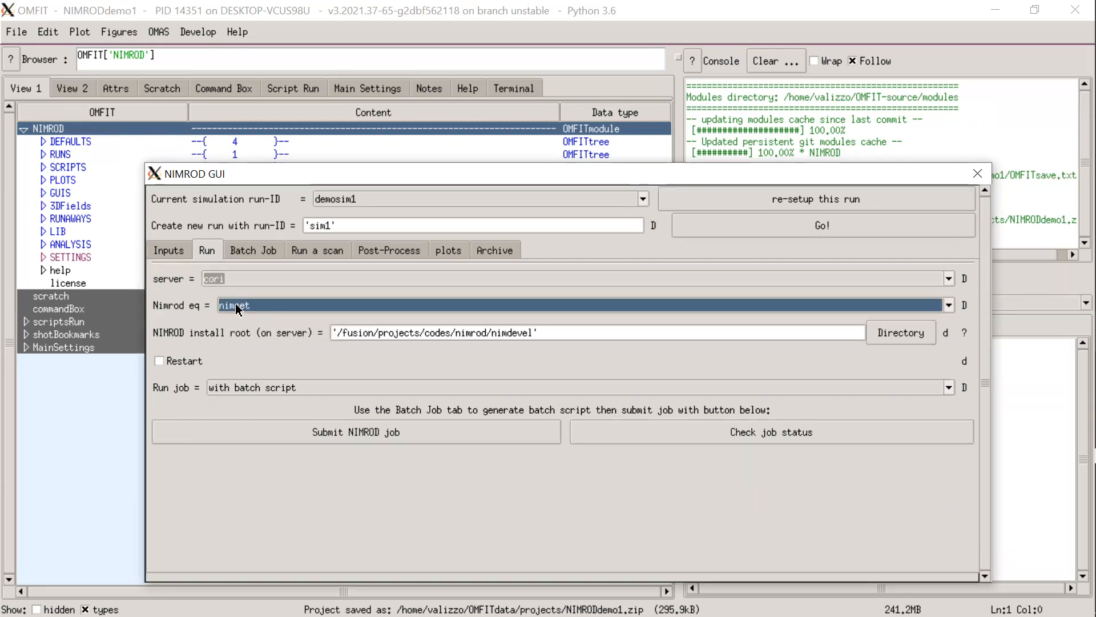
left_click(239, 307)
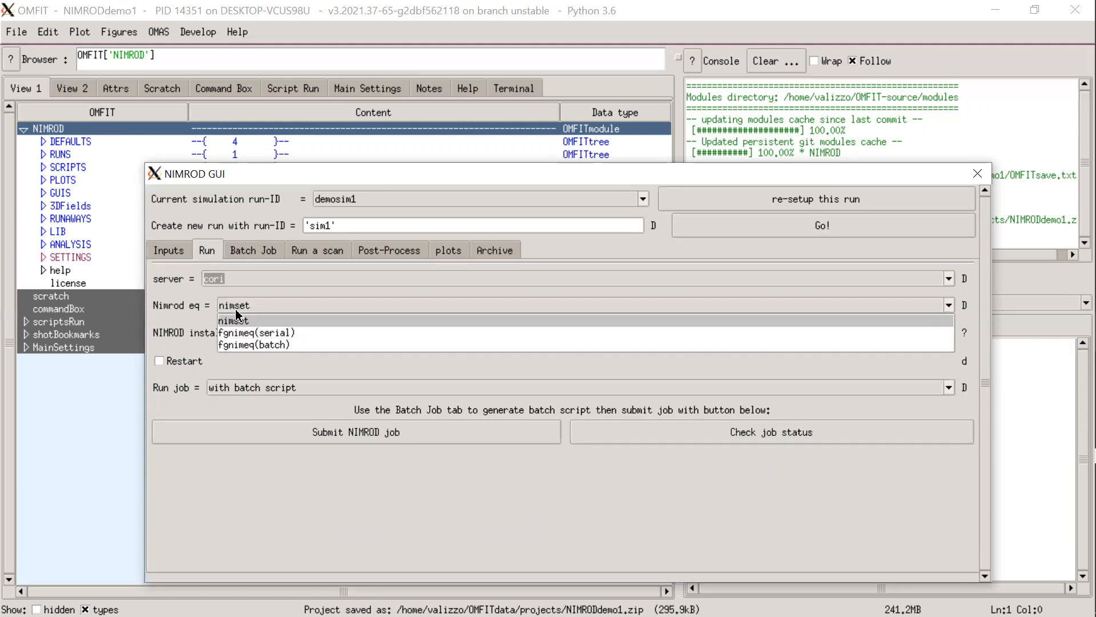
left_click(234, 321)
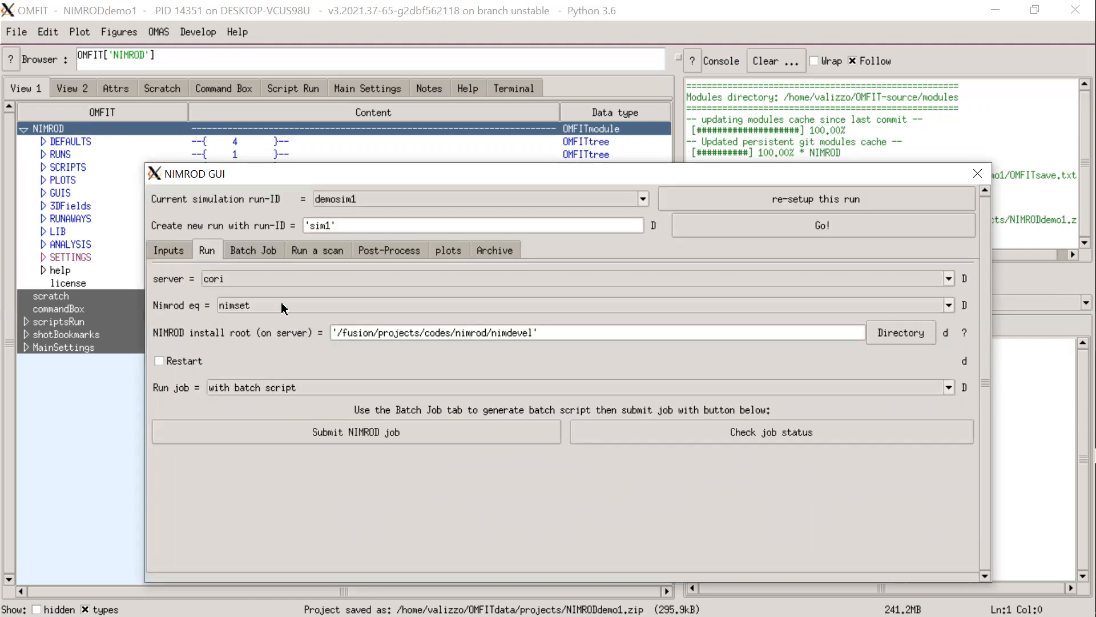
- Start browsing for the NIMROD install root directory on the cori.nersc.gov server
left_click(604, 337)
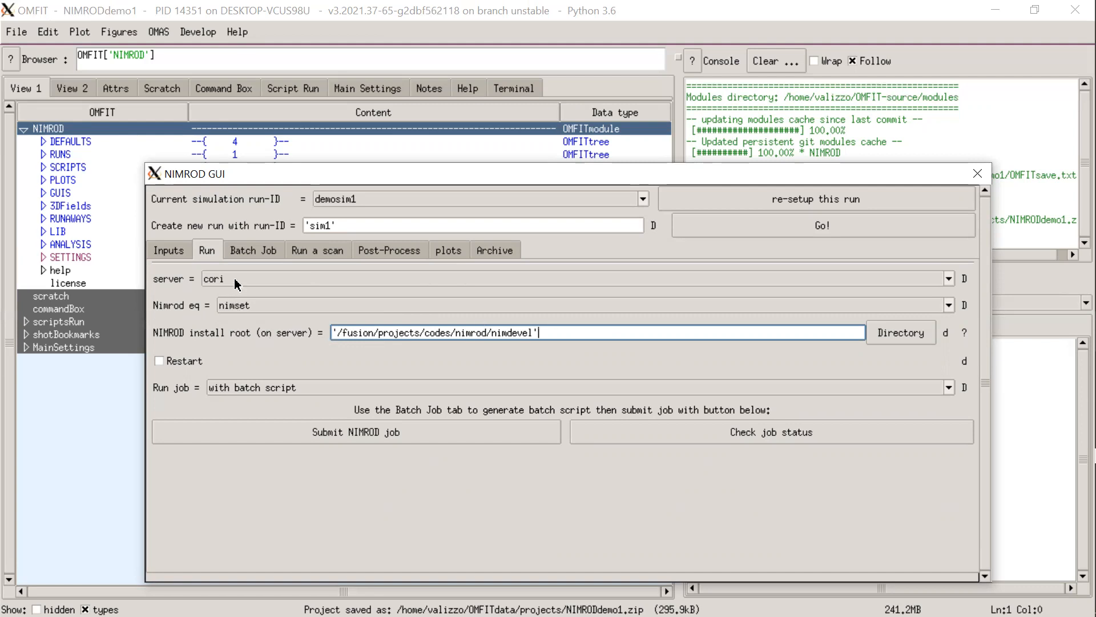
left_click(896, 333)
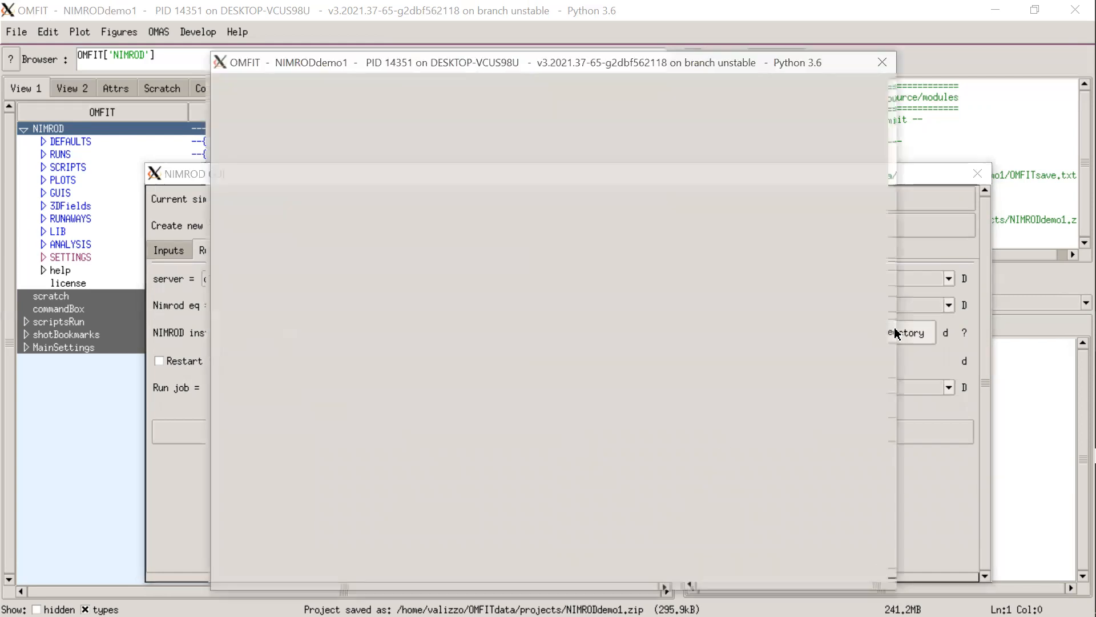
left_click(362, 81)
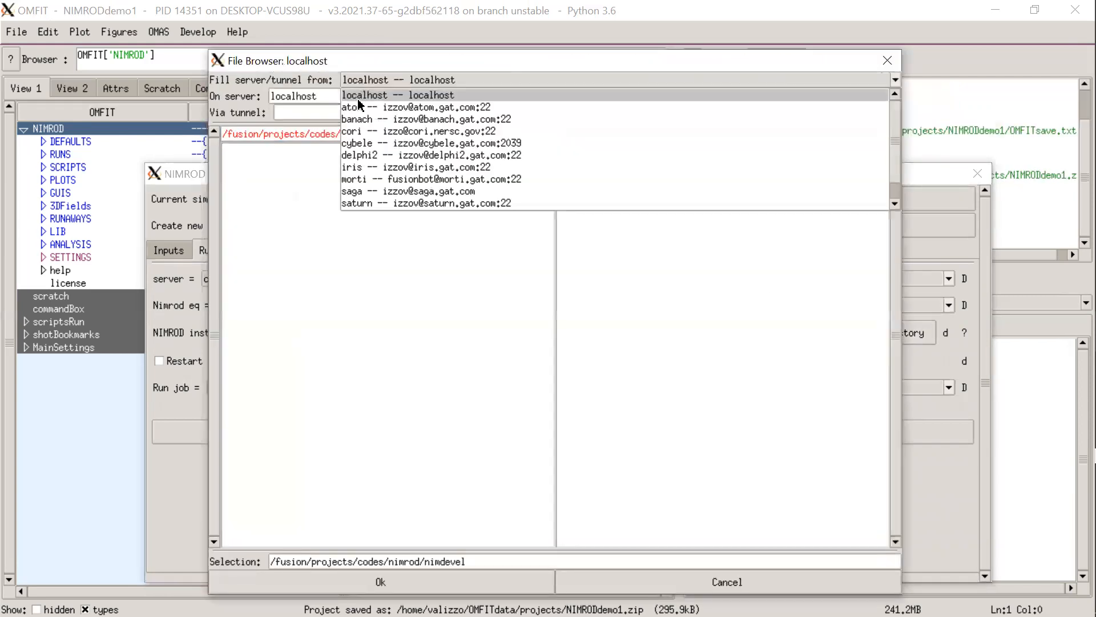
left_click(355, 133)
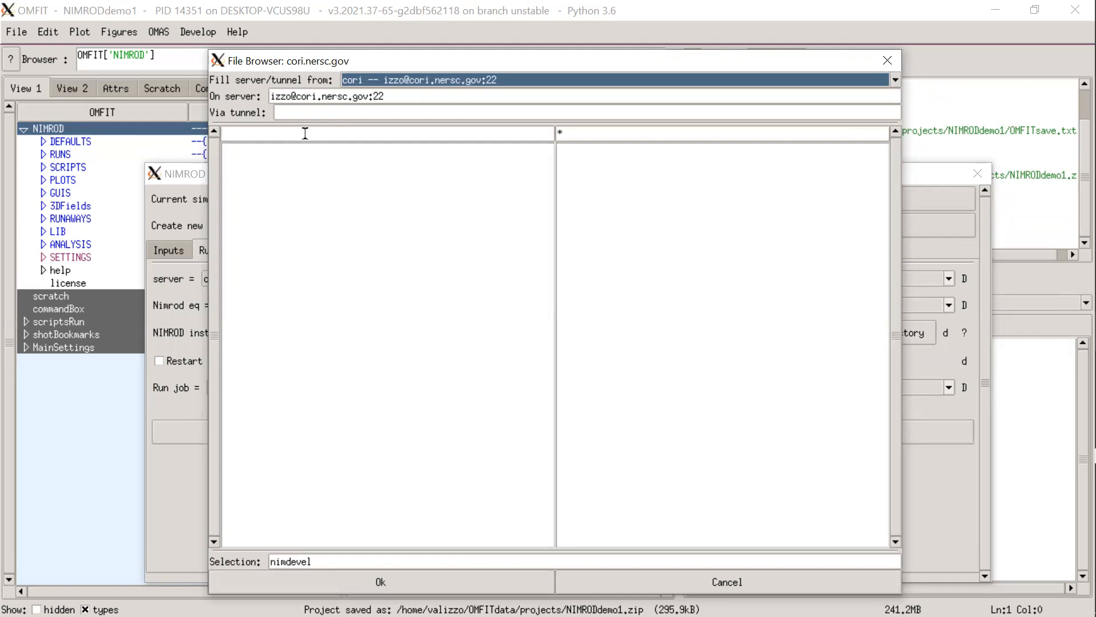
left_click(305, 133)
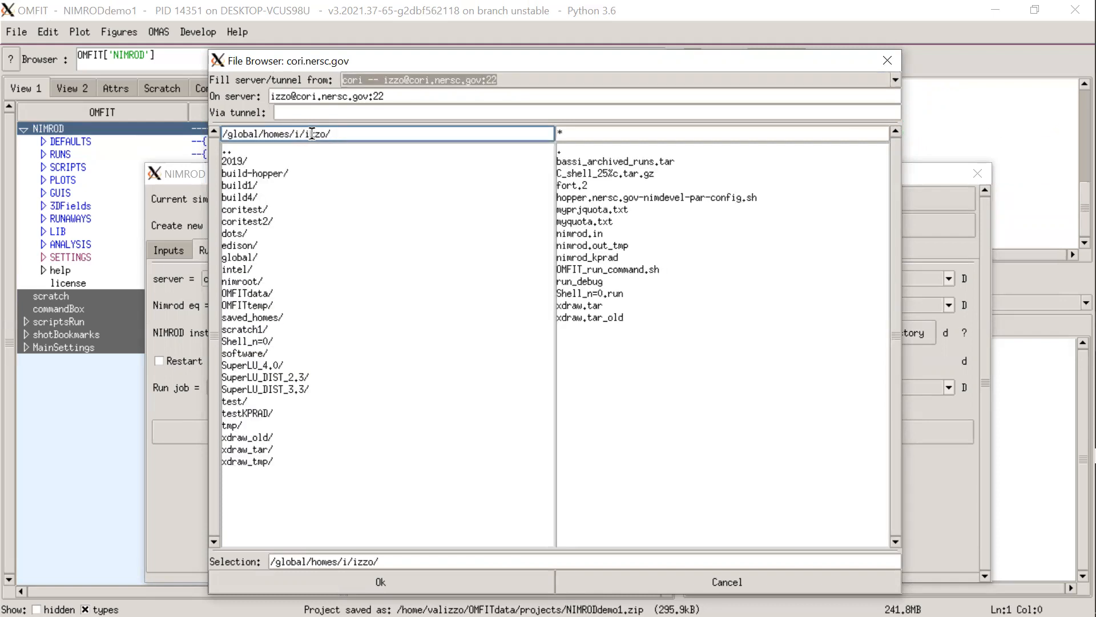
- Set the NIMROD install root to the personal build folder inside the cori directory under /global/cfs/cdirs/nimrod/
left_click_drag(331, 134, 264, 135)
key("BackSpace")
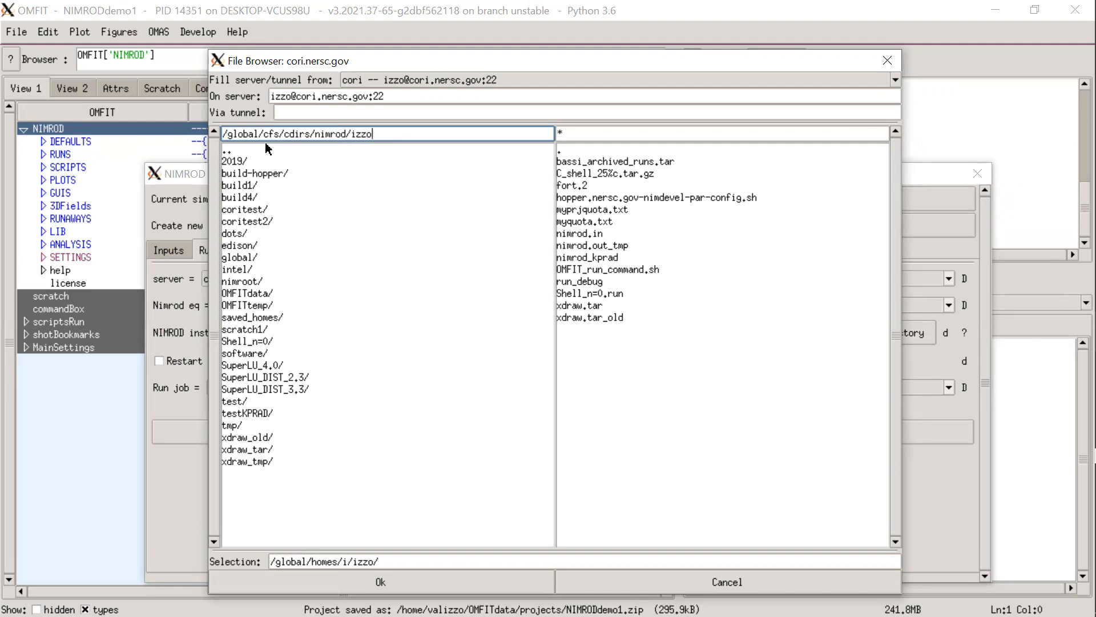
type("/")
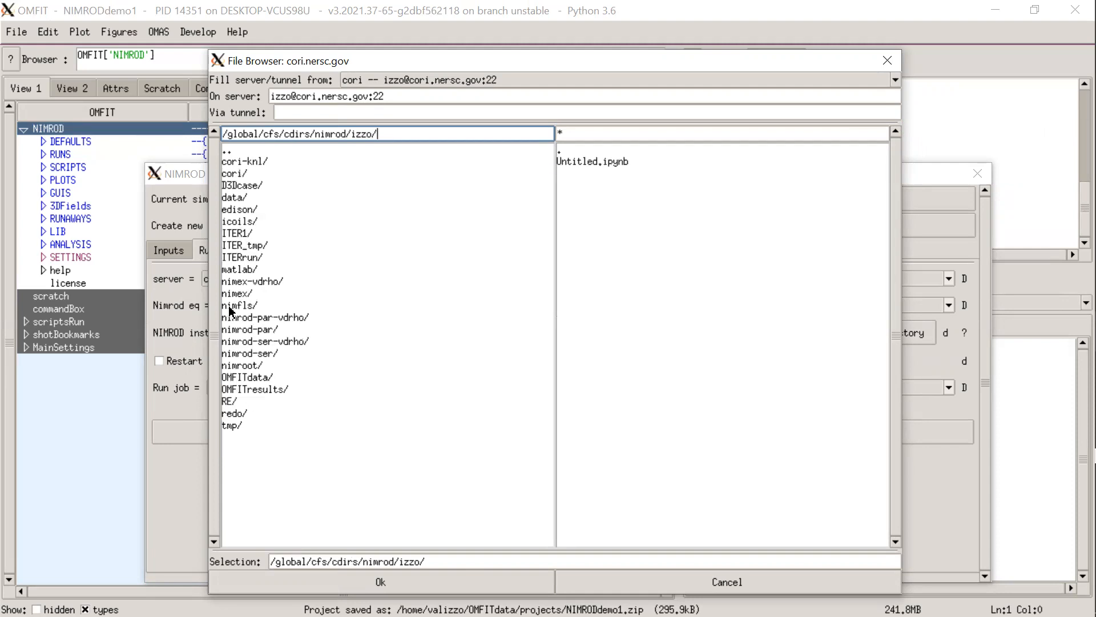
left_click(232, 173)
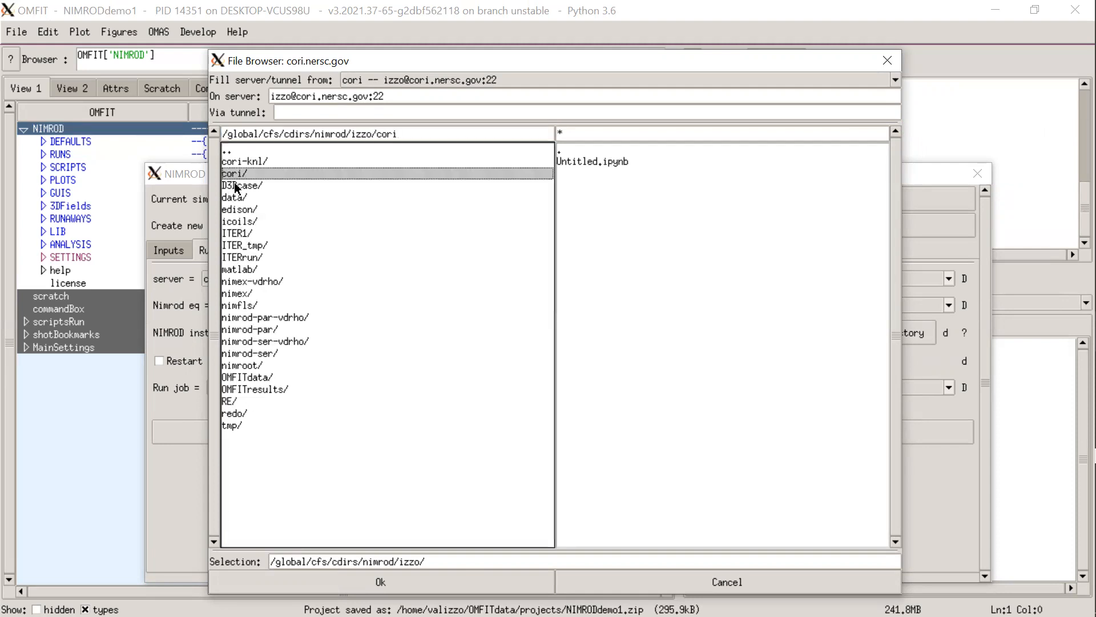
left_click(232, 378)
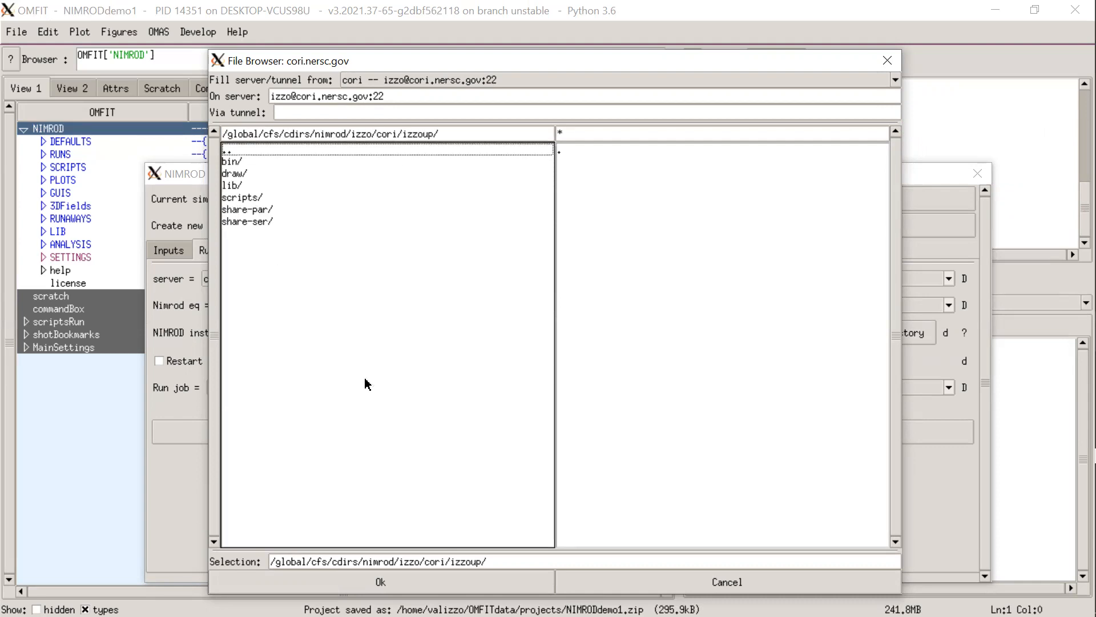
left_click(351, 582)
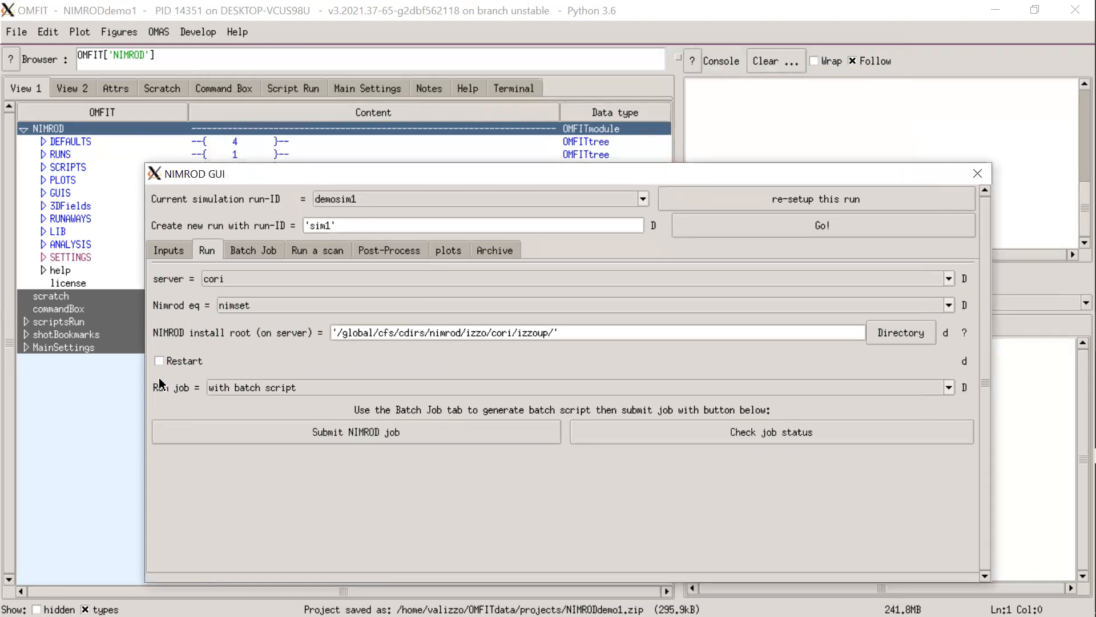
- Set the run job to run pre-processor only, uncover the project tree and run nimset
left_click(231, 390)
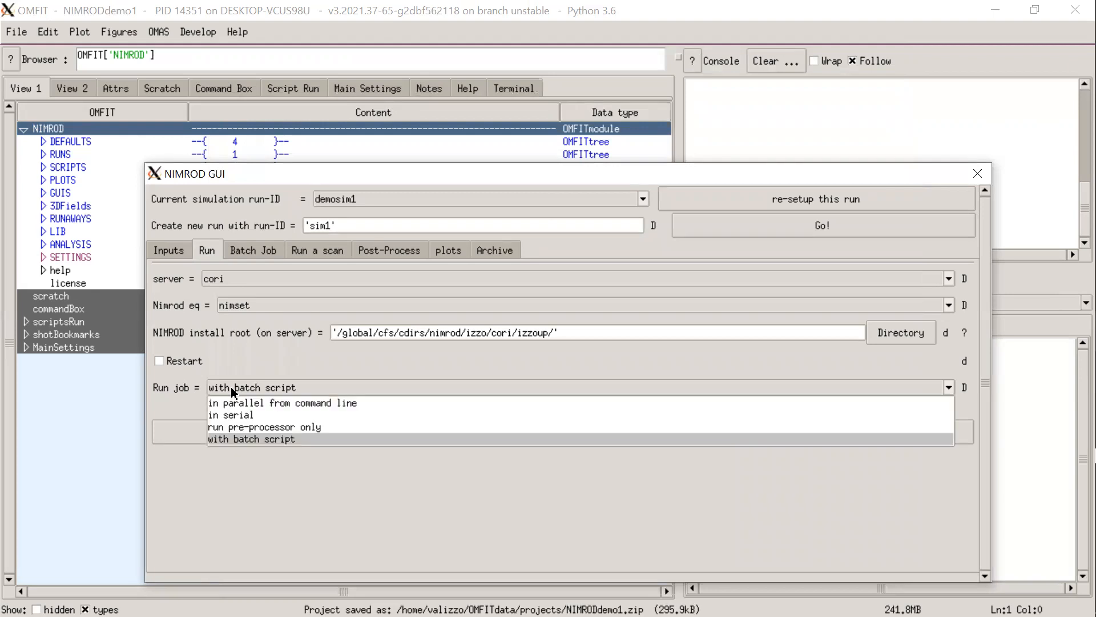
left_click(243, 426)
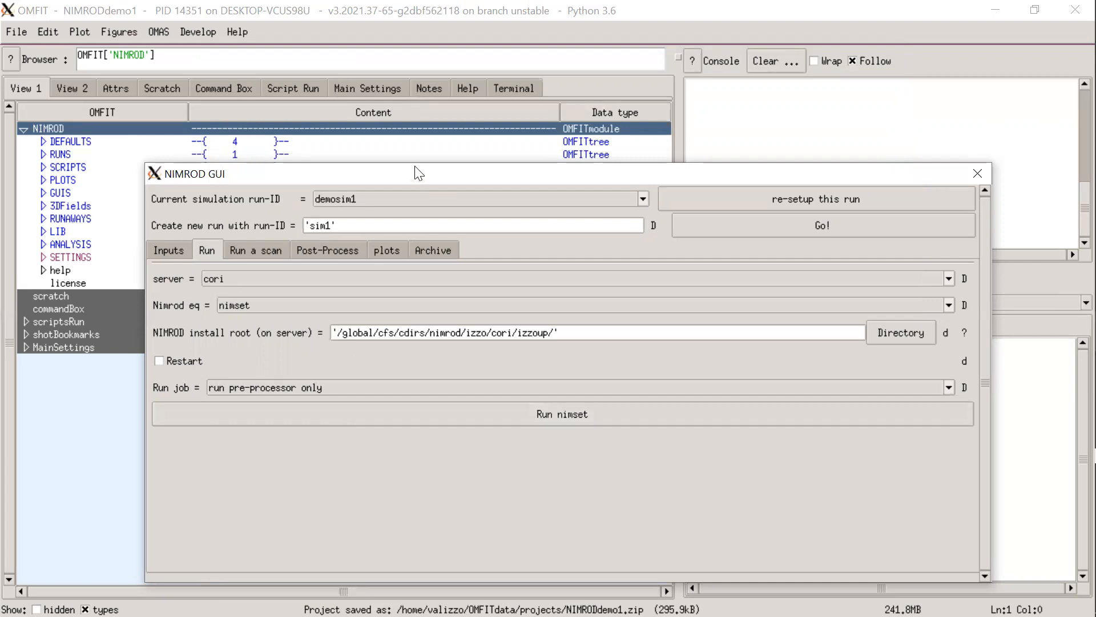
left_click_drag(415, 175, 410, 267)
left_click(363, 506)
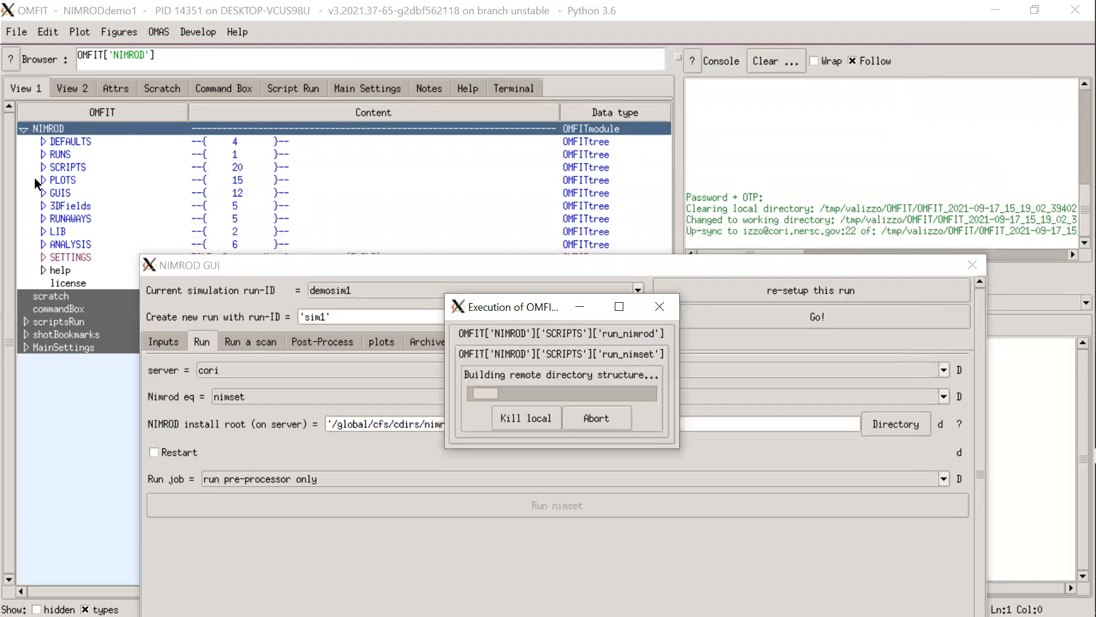
- Expand the INPUTS of demosim1 in the project tree, plot the input_eqdsk equilibrium and close the plot
left_click(42, 154)
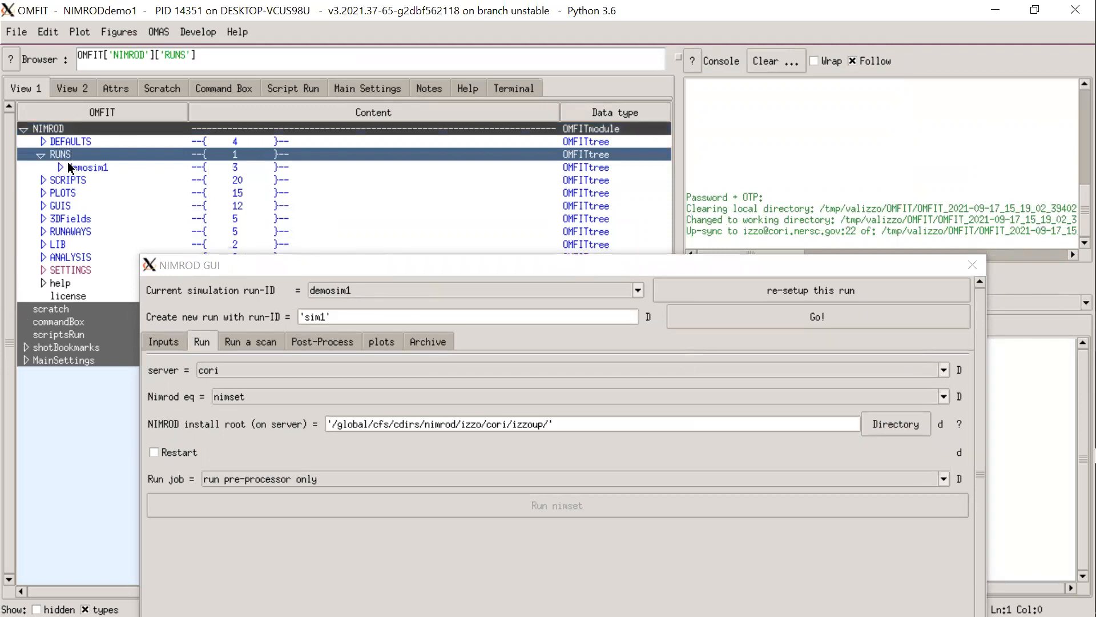
left_click(60, 168)
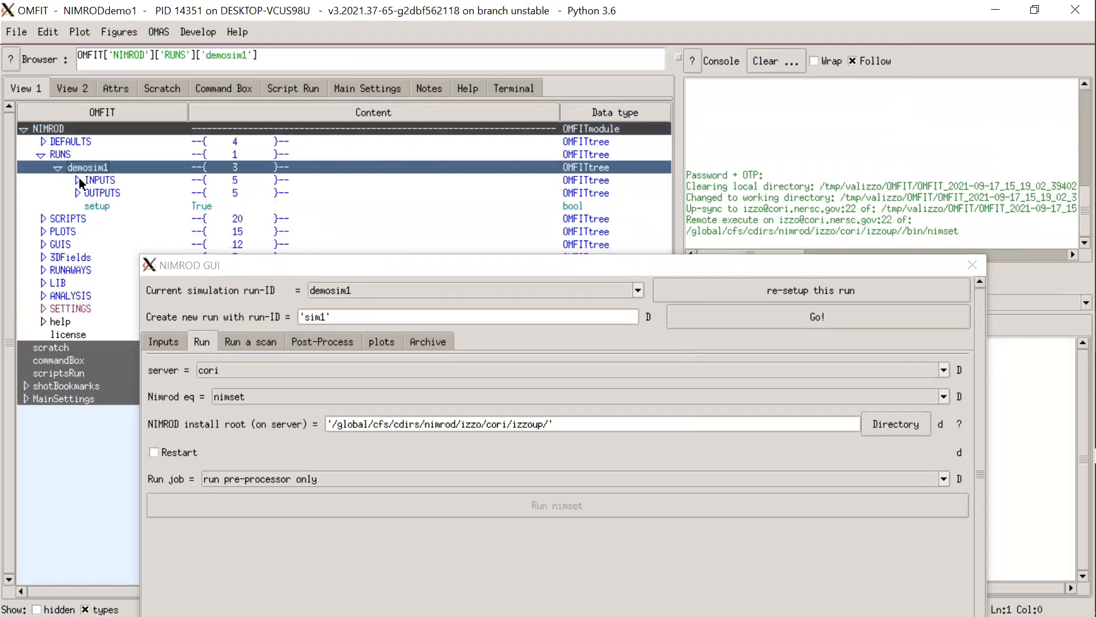
left_click(76, 180)
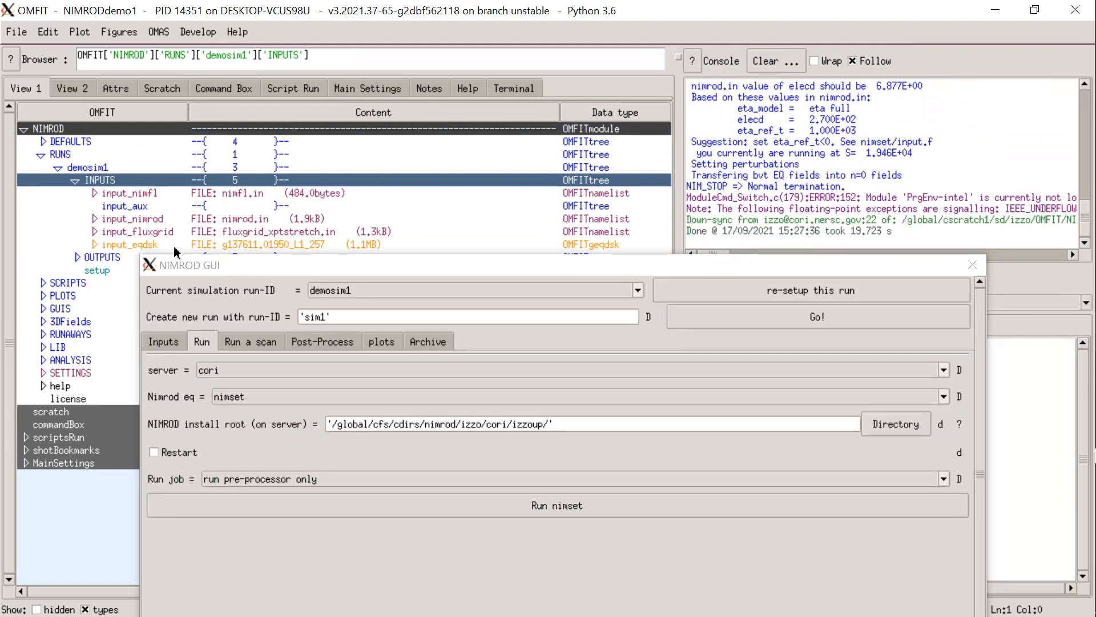
double_click(115, 248)
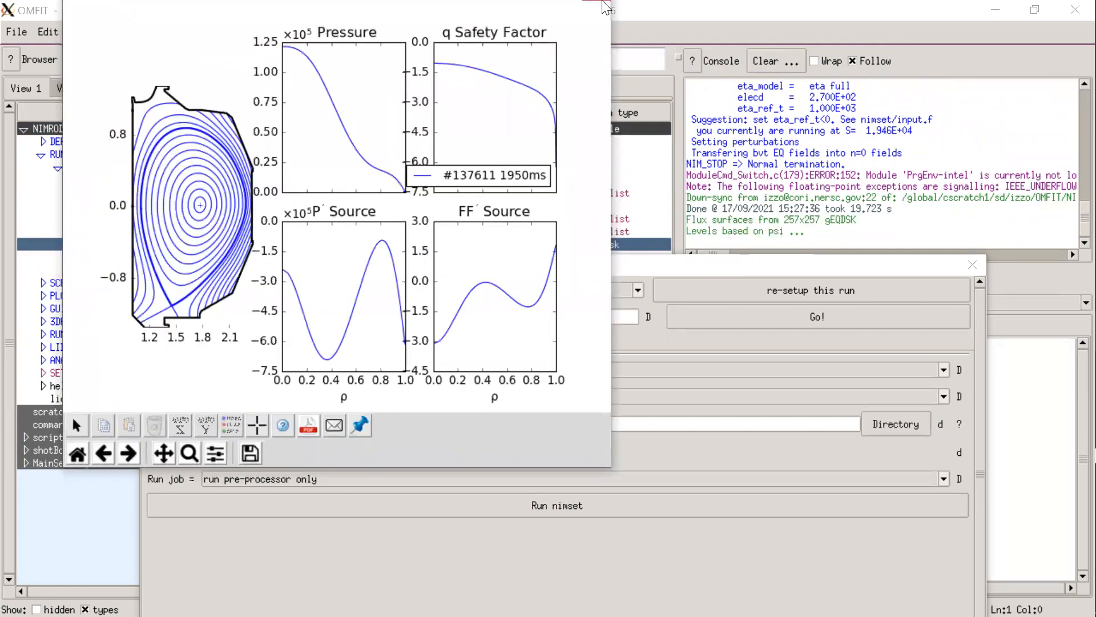
left_click(604, 7)
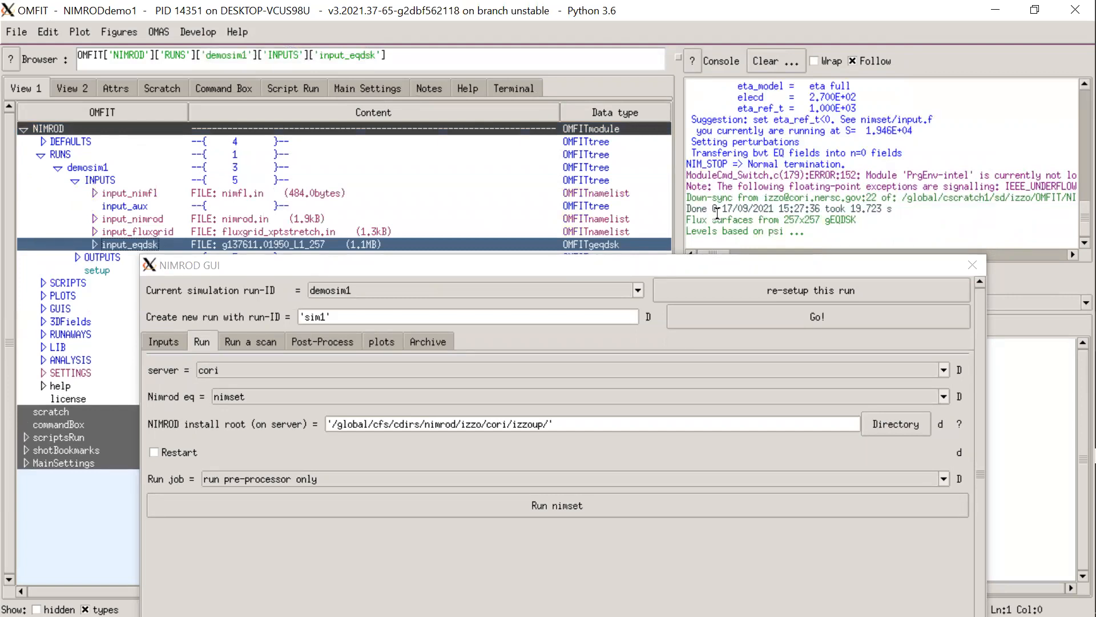
- Expand outputs_nimset under the run's OUTPUTS, inspect xy_slice, plot the grid and close the plot
left_click(76, 258)
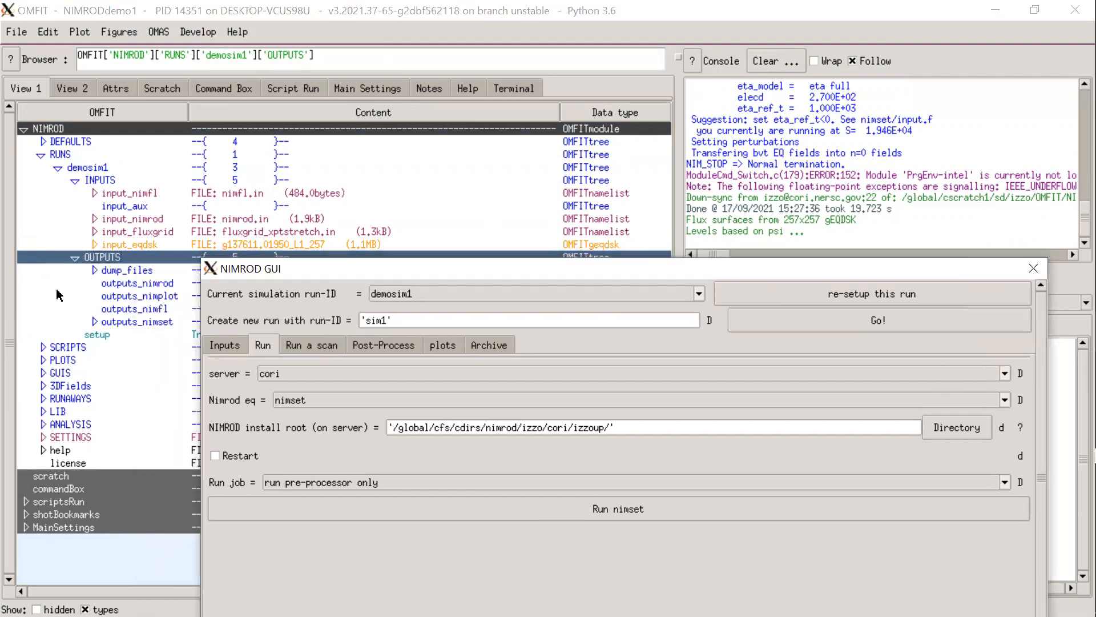
left_click(95, 321)
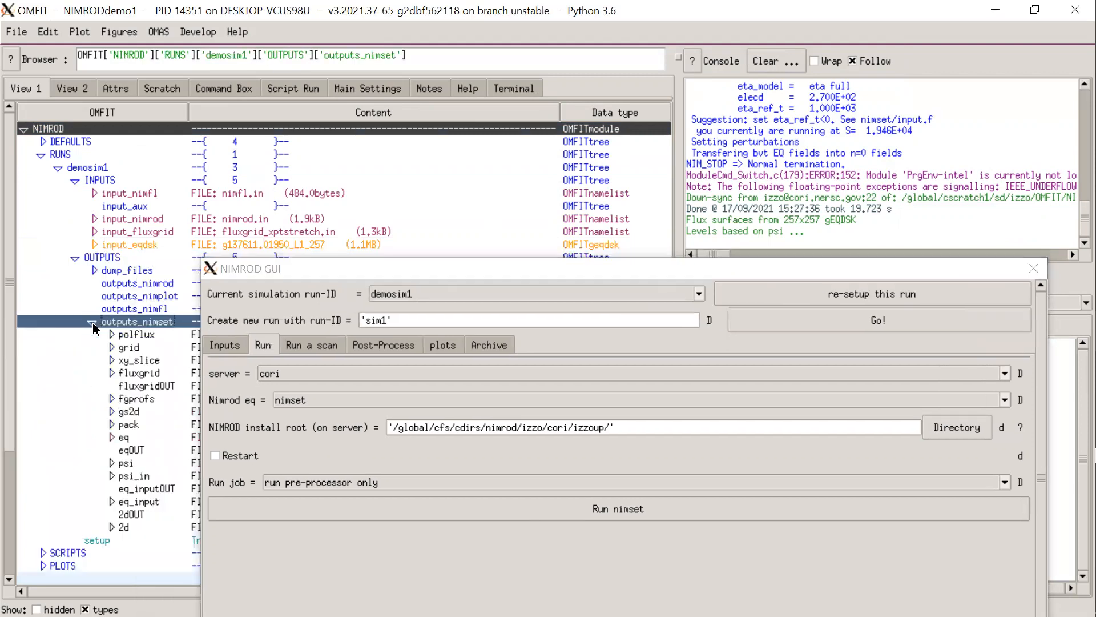
left_click(110, 360)
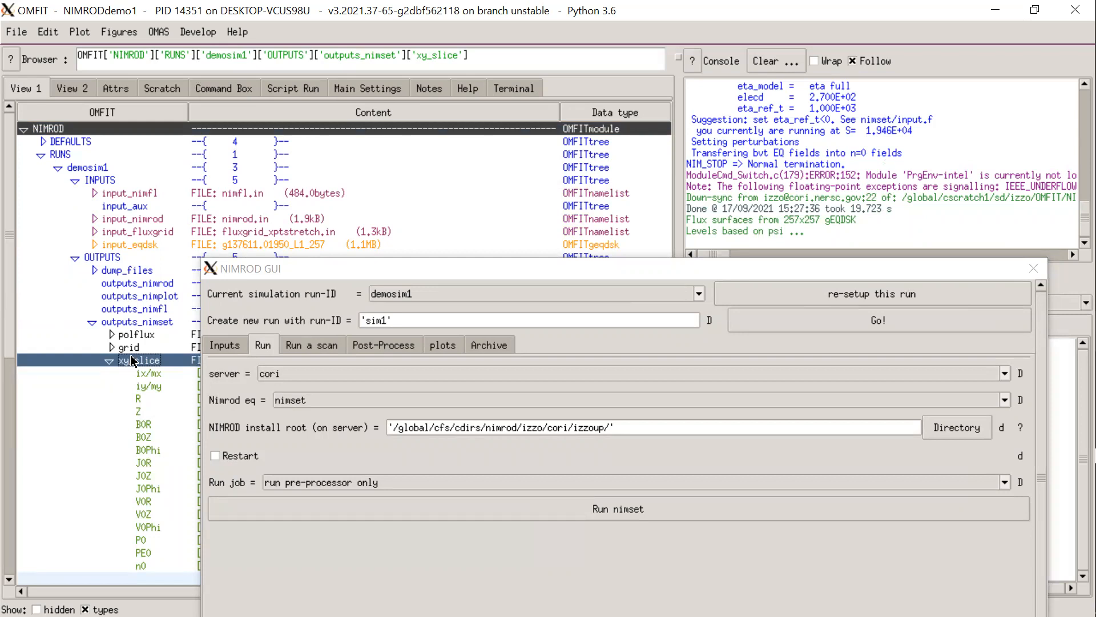
left_click(111, 362)
double_click(124, 347)
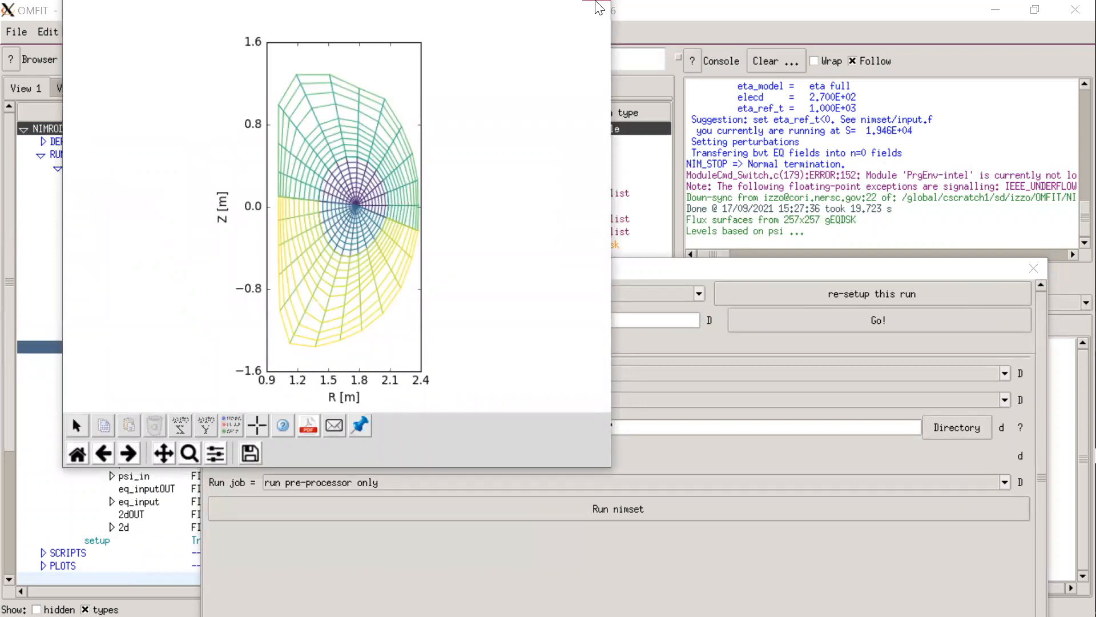
left_click(598, 7)
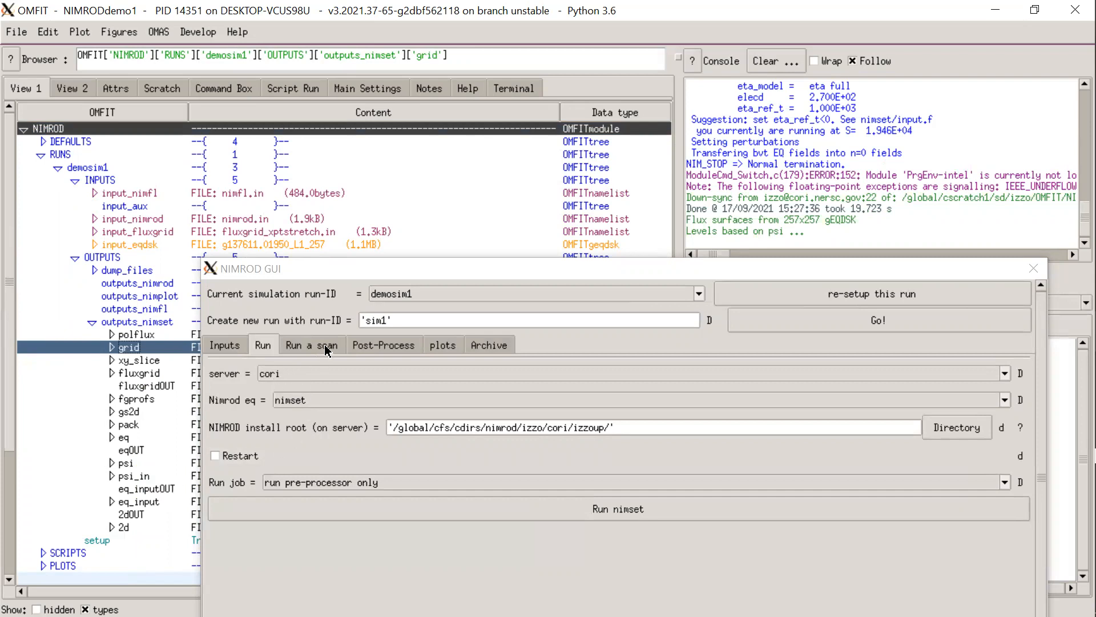
- Set the local xdraw executable for plotting to the xdraw file in the xdraw_tar folder of the personal home directory
left_click(439, 347)
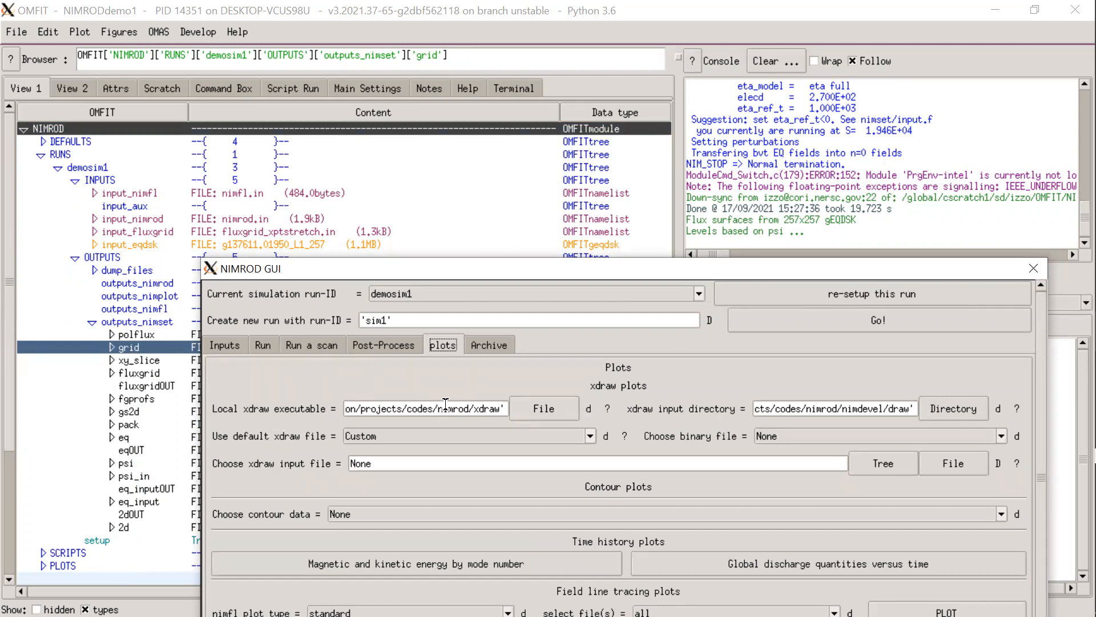
left_click(537, 416)
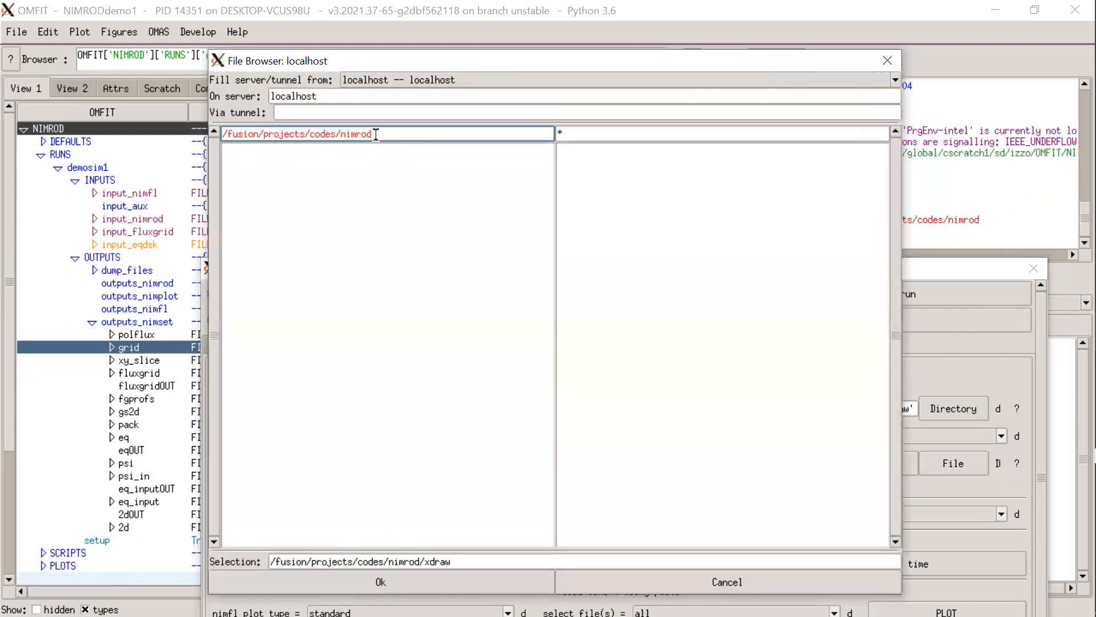
left_click_drag(375, 134, 226, 133)
type("/")
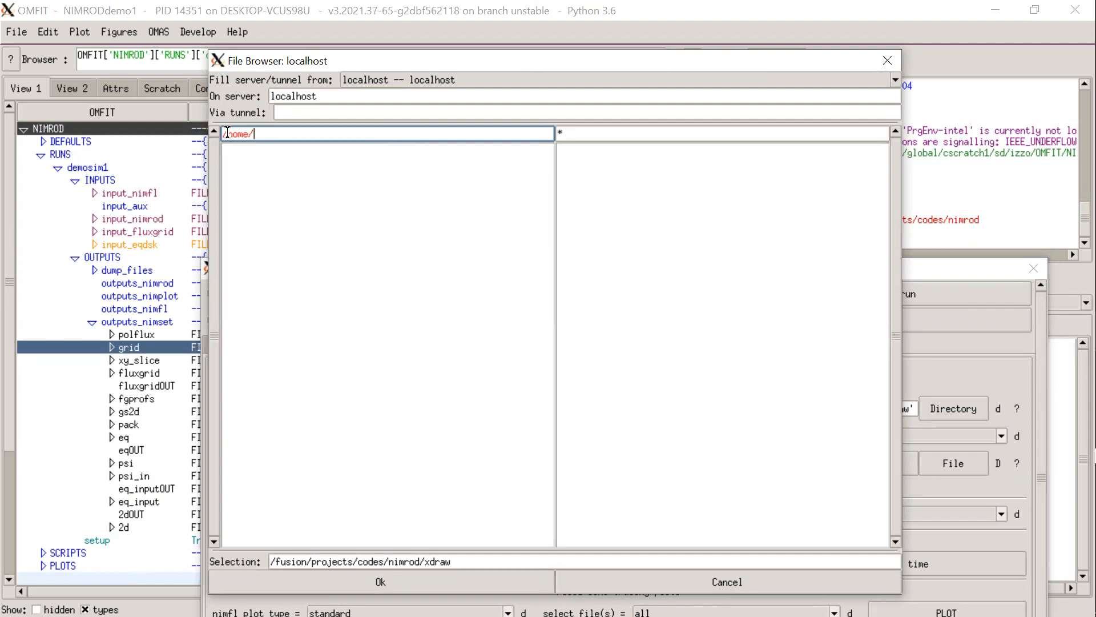
type("home/")
key("Return")
left_click(247, 161)
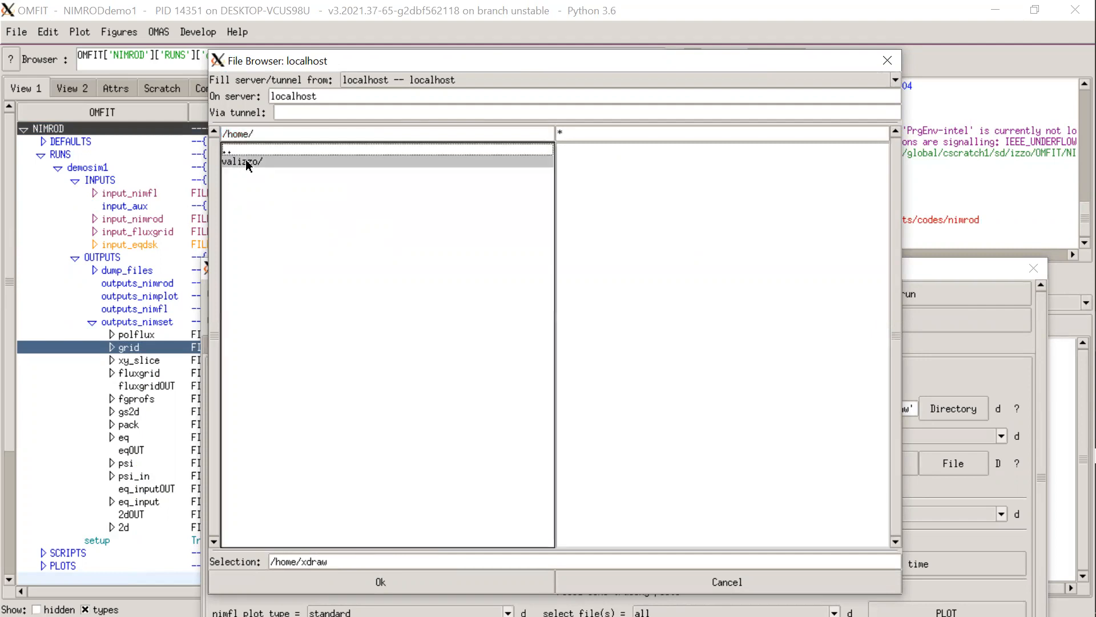
double_click(247, 162)
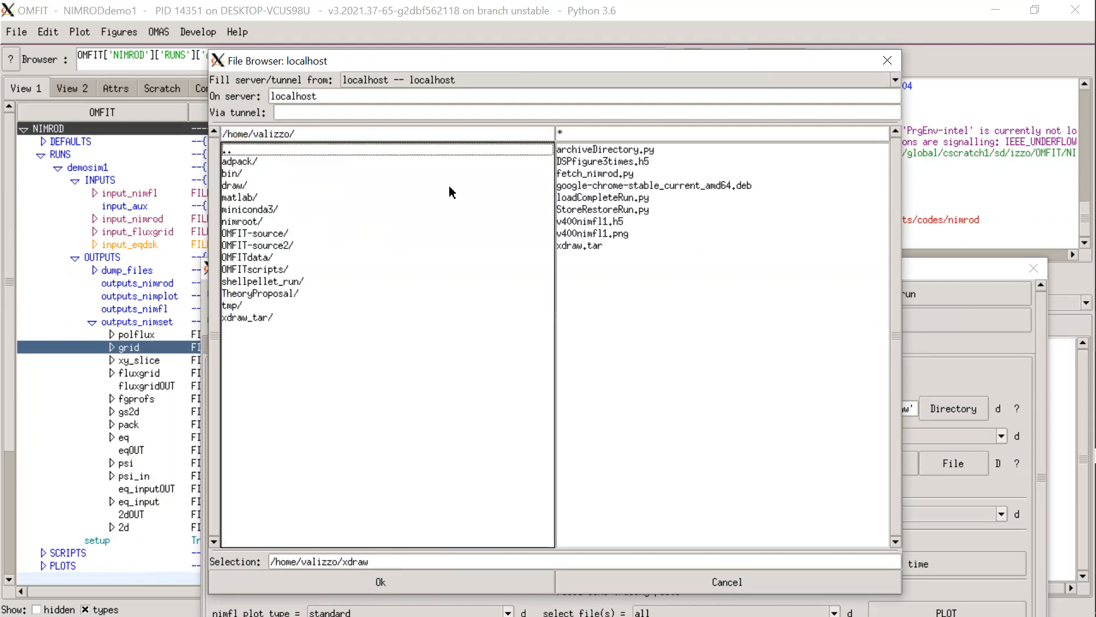
left_click(251, 317)
double_click(251, 318)
scroll(615, 371, "down", 8)
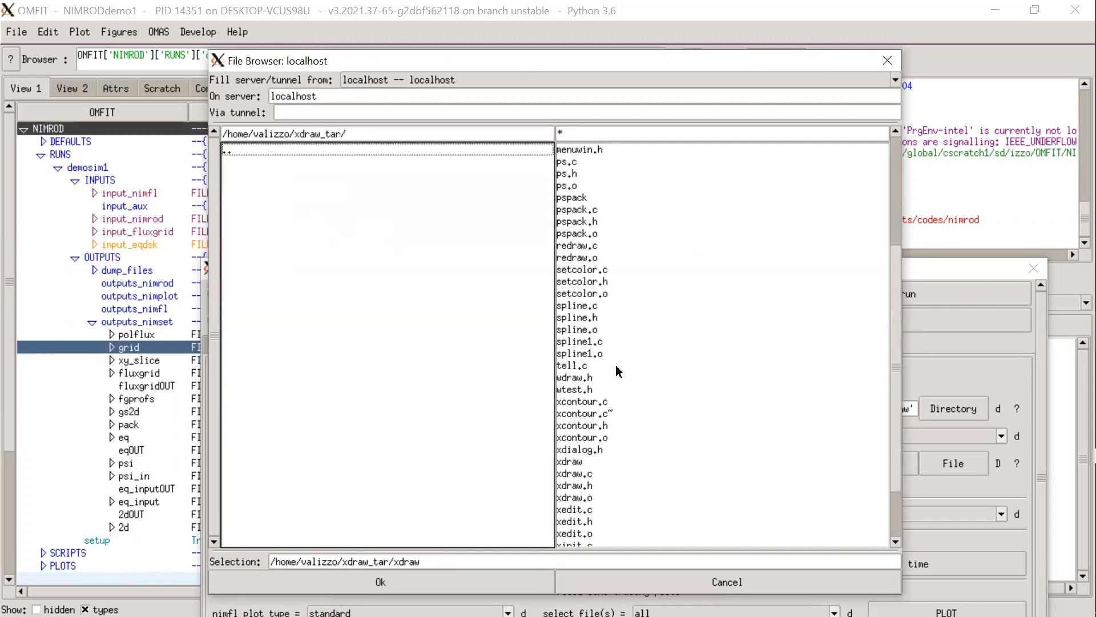
left_click(578, 388)
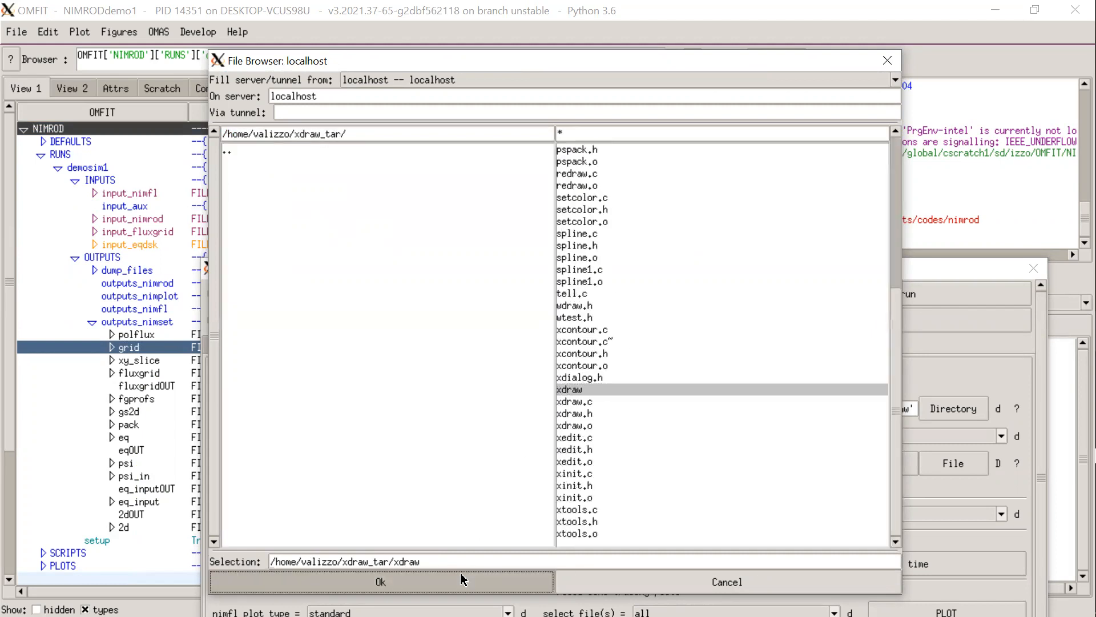
key("Return")
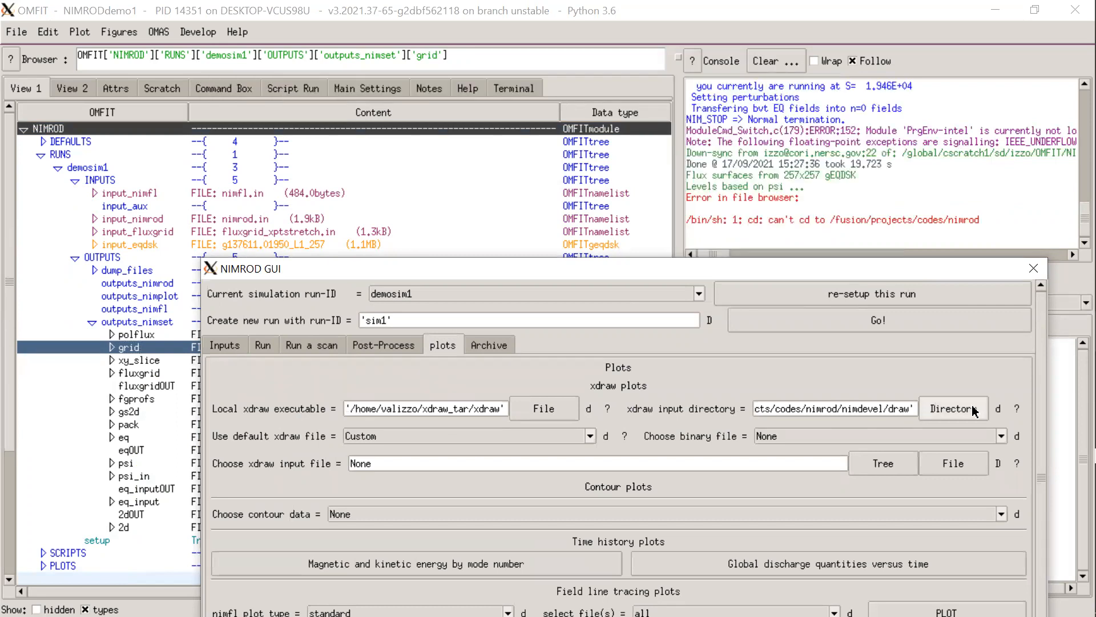
- Set the xdraw input directory to the draw folder in the personal home directory
left_click(971, 409)
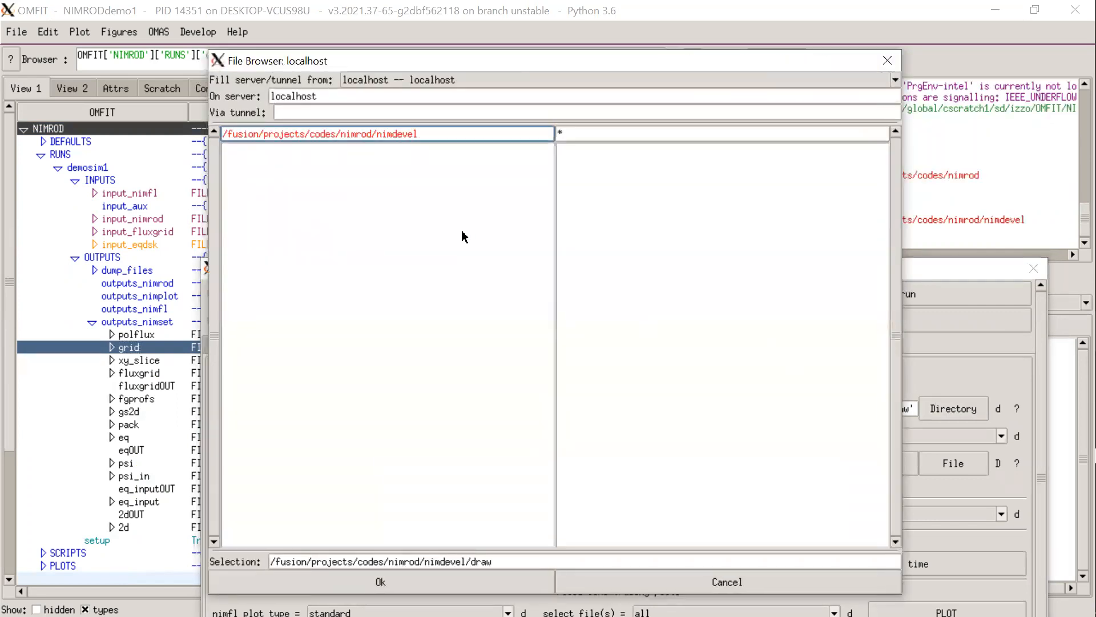
left_click_drag(416, 135, 210, 133)
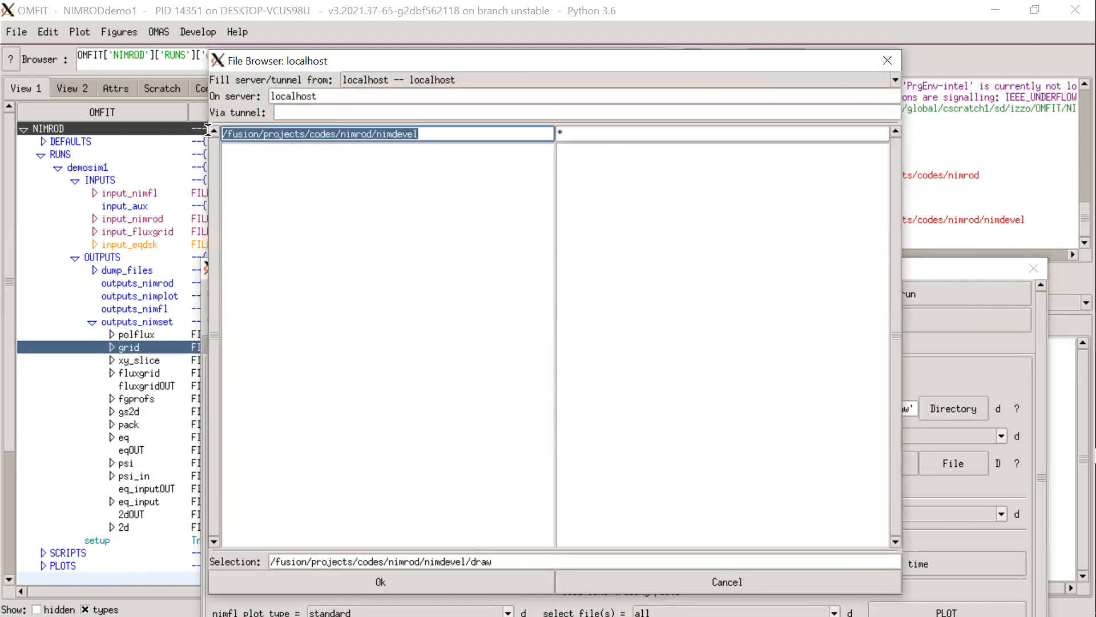
type("/h")
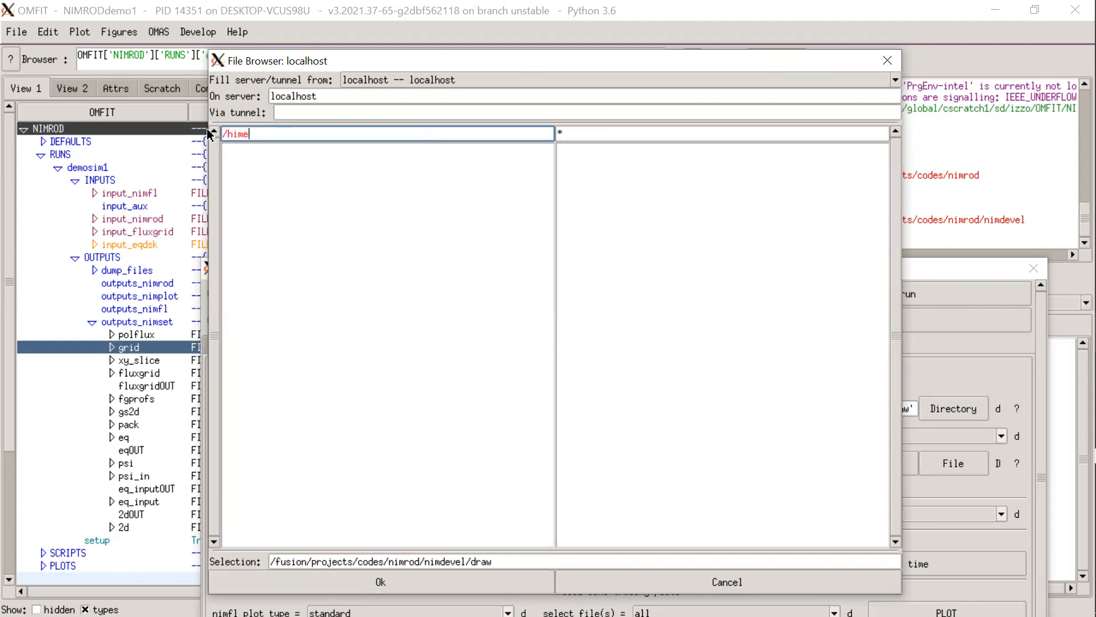
type("ome/")
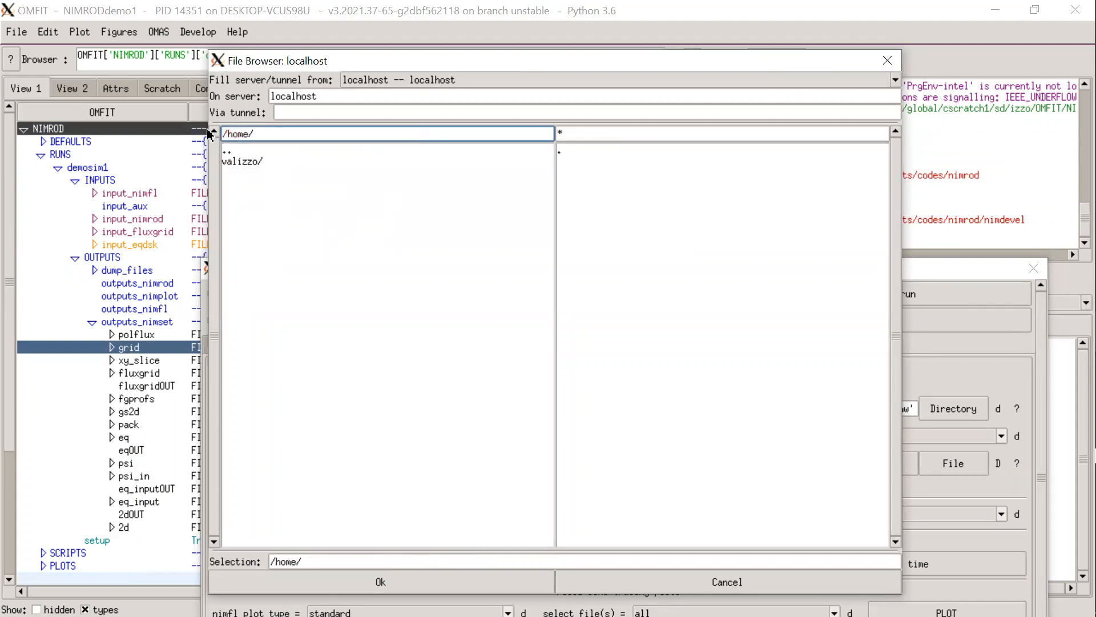
left_click(253, 162)
double_click(253, 163)
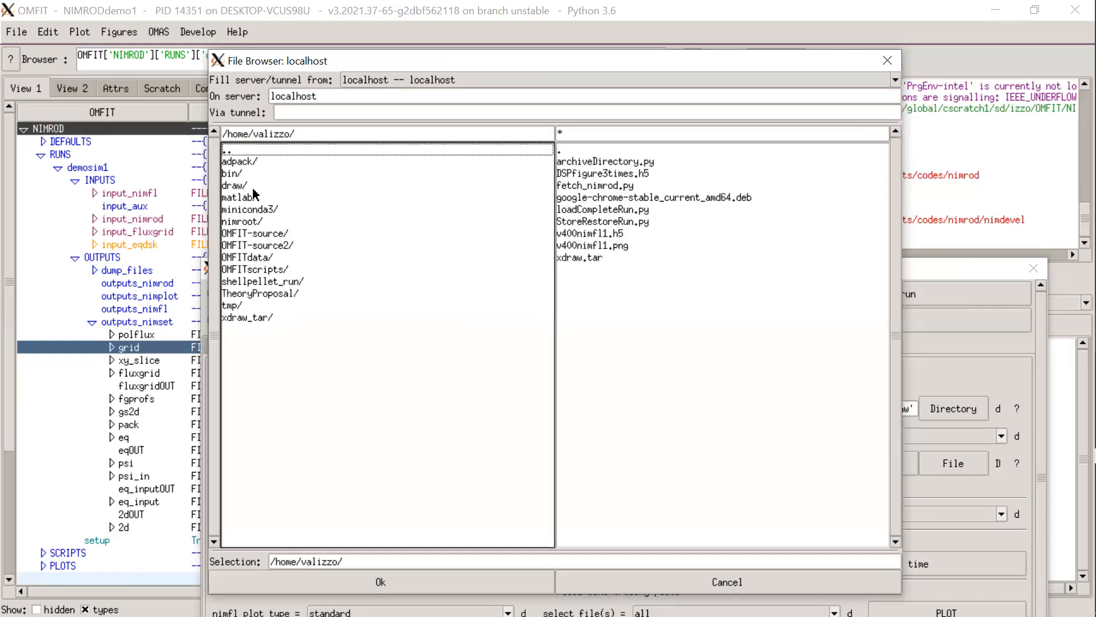
left_click(245, 186)
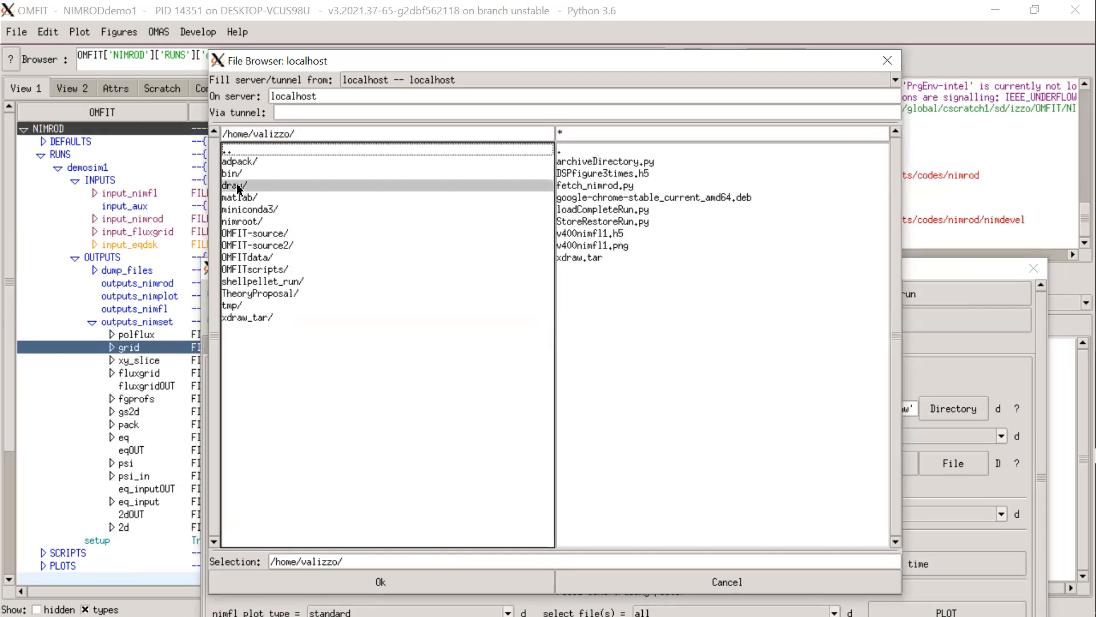
double_click(250, 187)
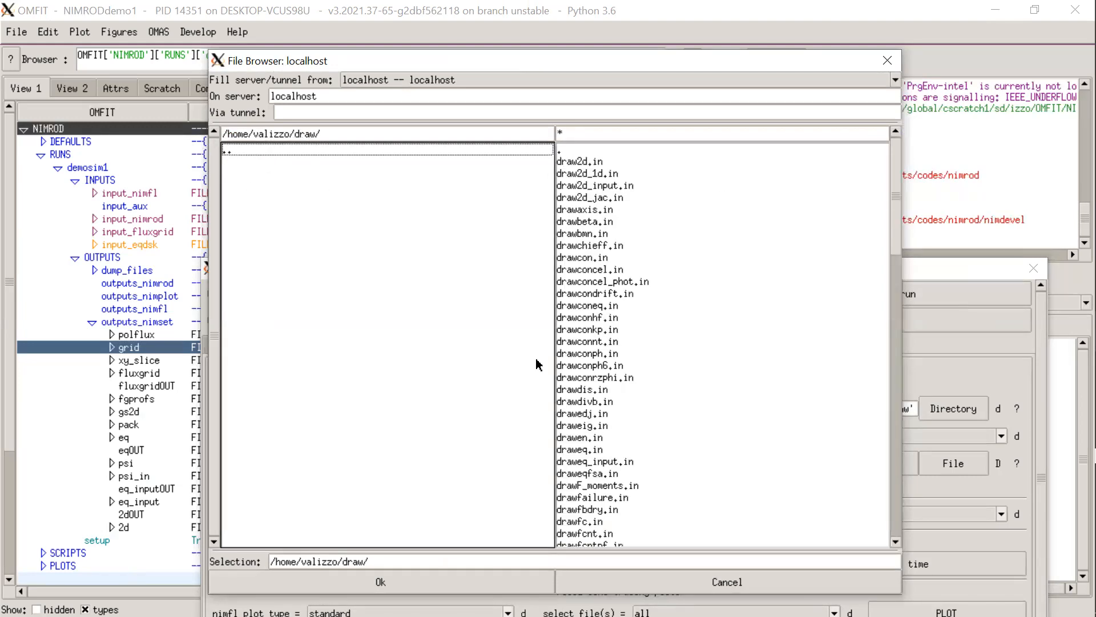
left_click(449, 583)
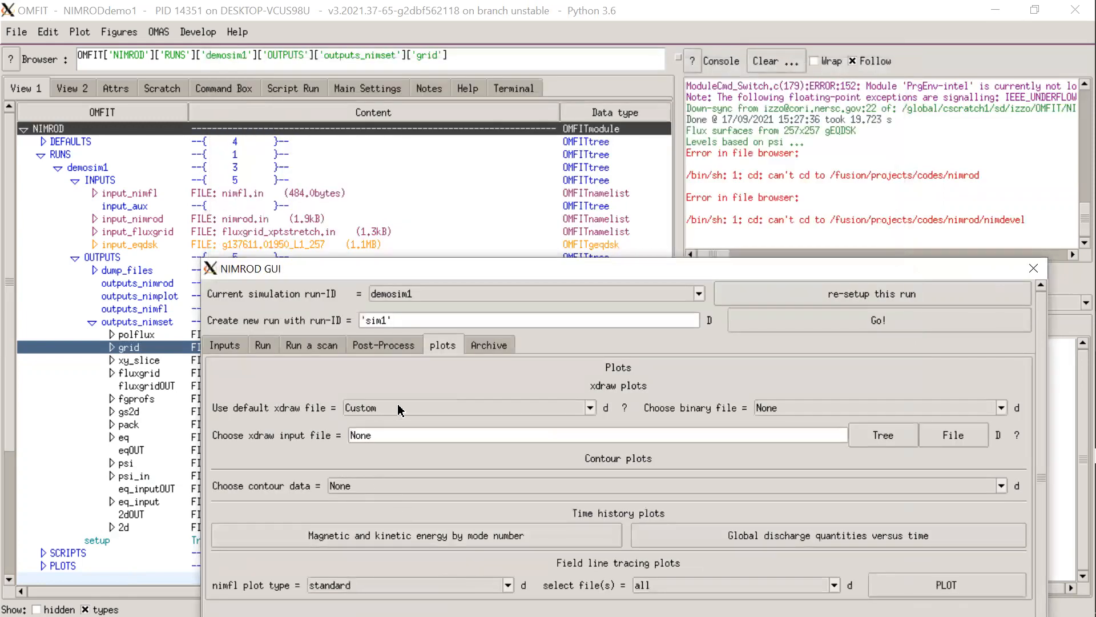
- Choose drawpack.in as the default xdraw file
left_click(400, 410)
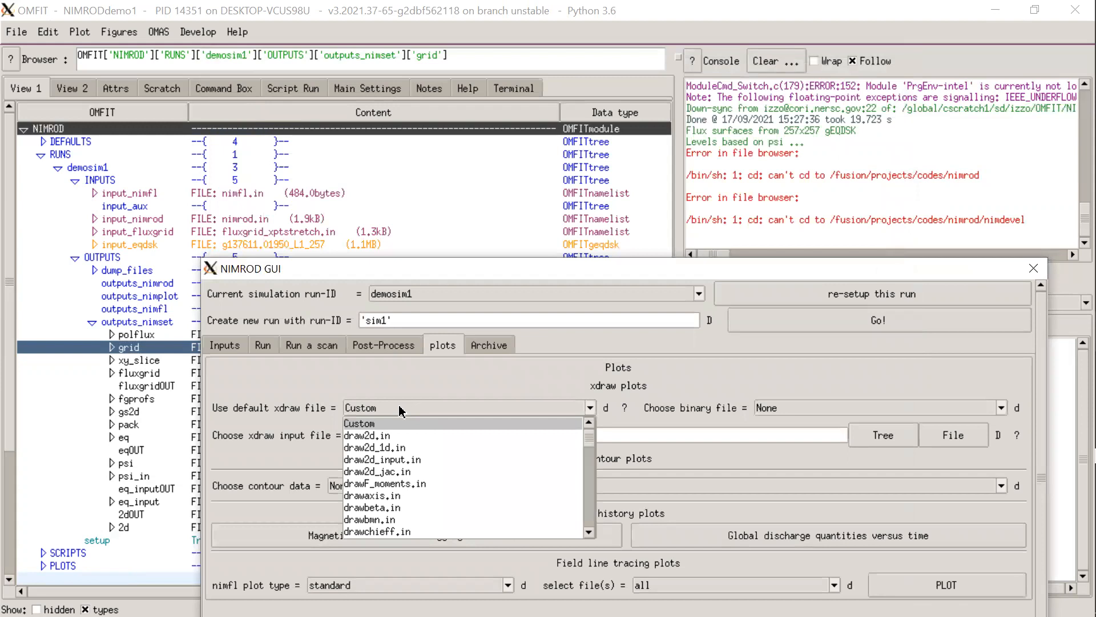
scroll(401, 467, "down", 5)
scroll(402, 466, "down", 6)
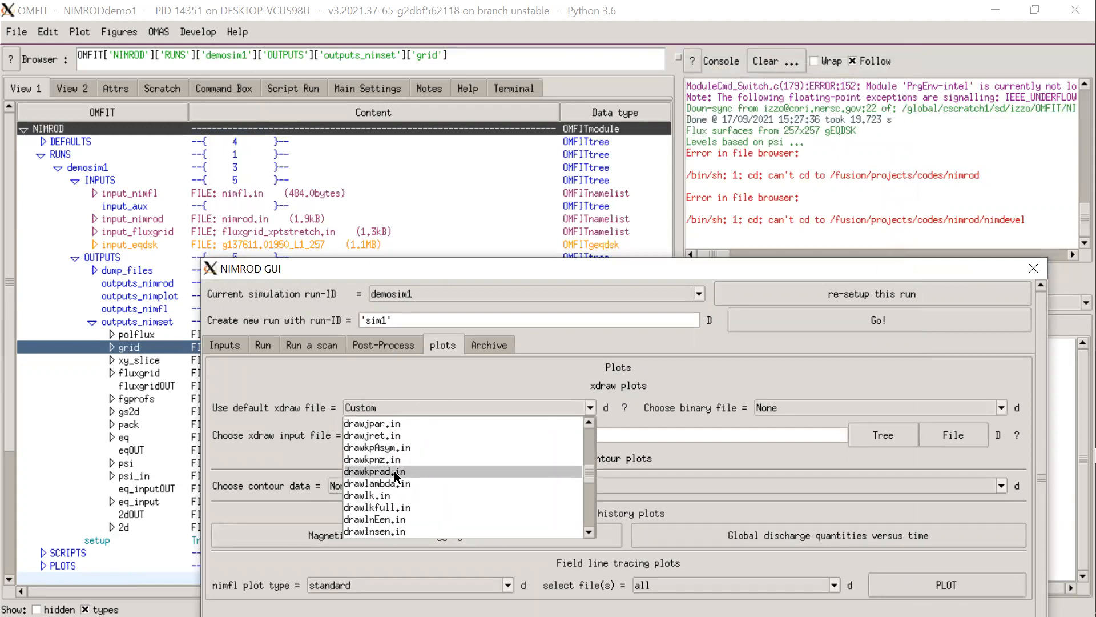
scroll(397, 475, "down", 4)
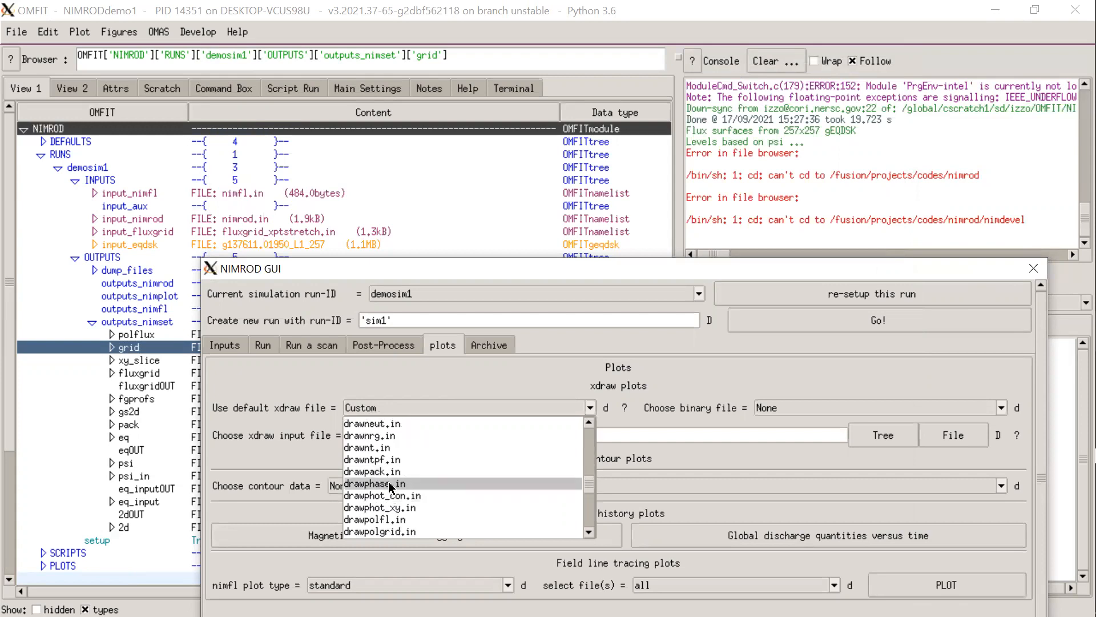
left_click(392, 471)
- Select nimset/pack.bin as the binary file, run xdraw on it and close the resulting plots
left_click(775, 416)
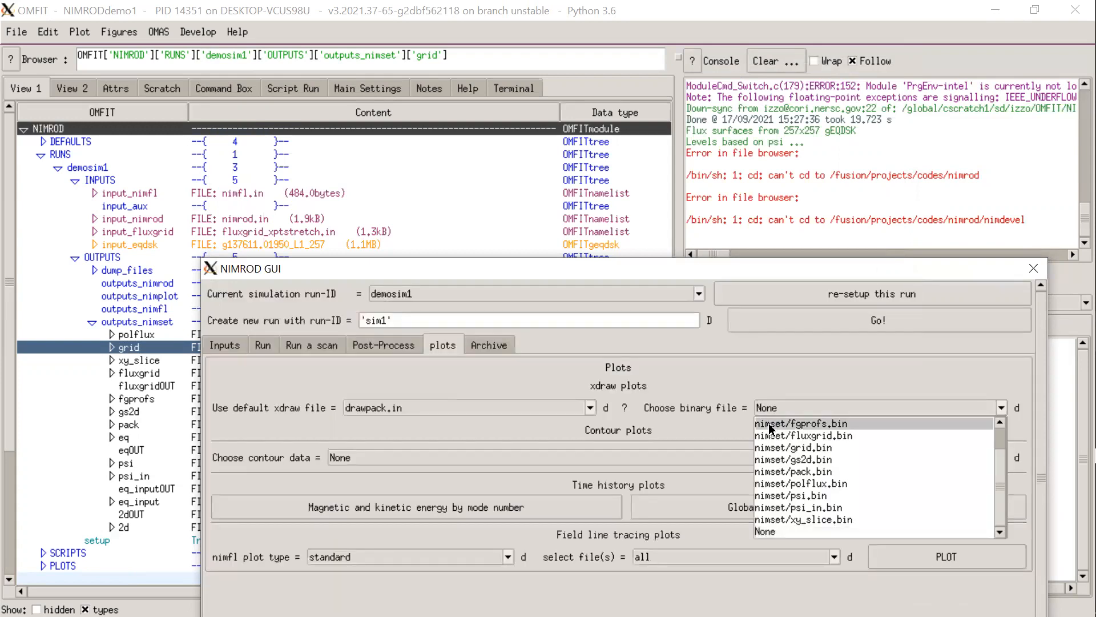
left_click(659, 478)
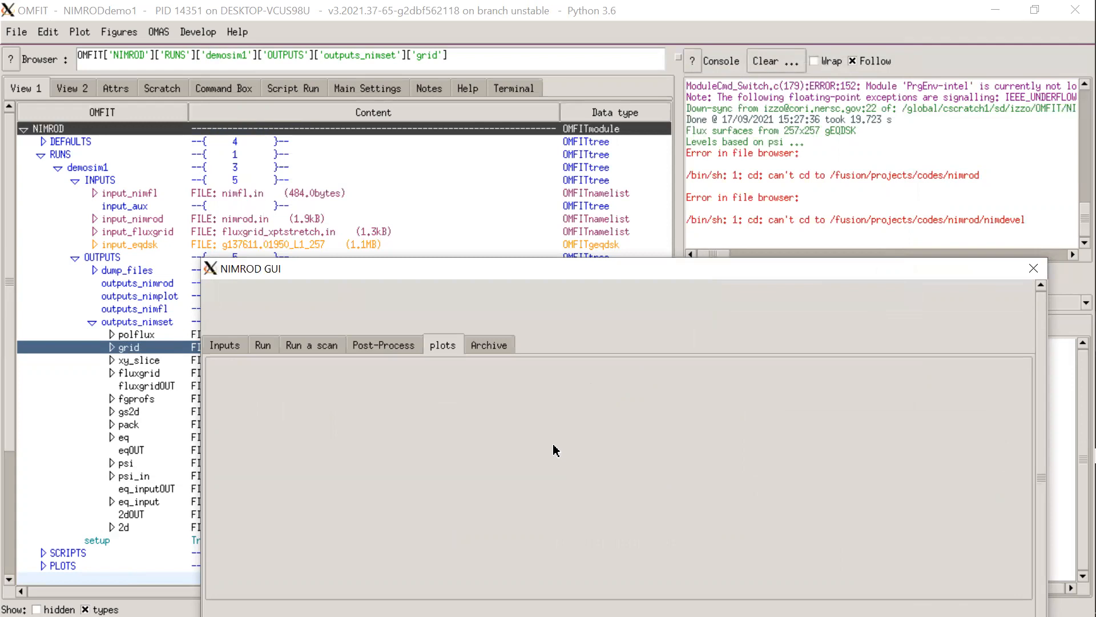
left_click(765, 436)
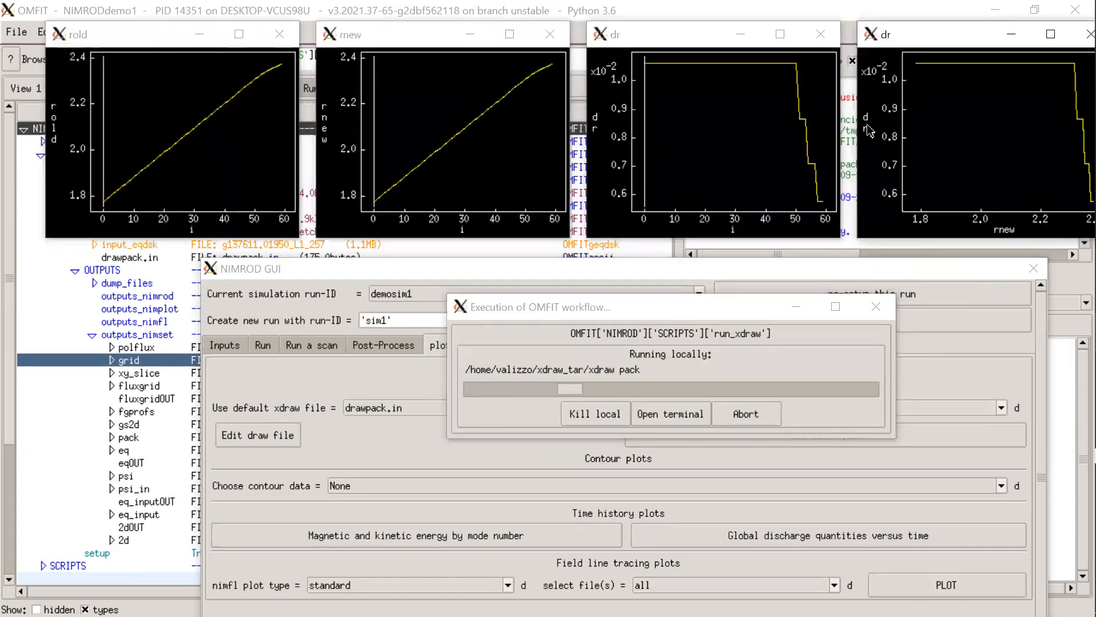
left_click(828, 38)
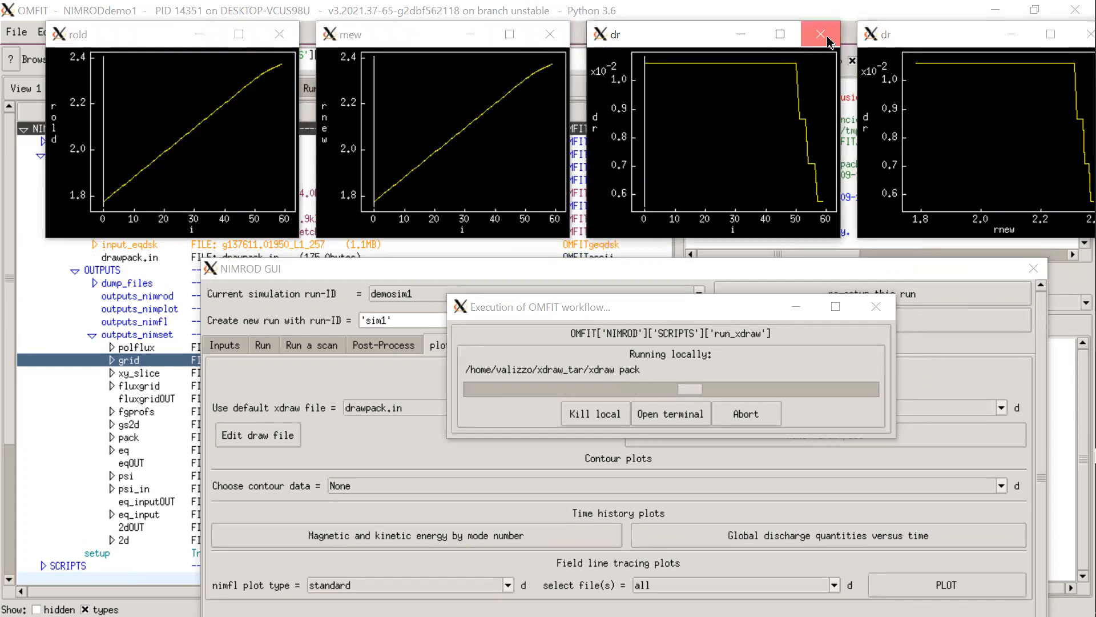
- Collapse outputs_nimset in the project tree, set the run job to with batch script and enable Restart
left_click(264, 345)
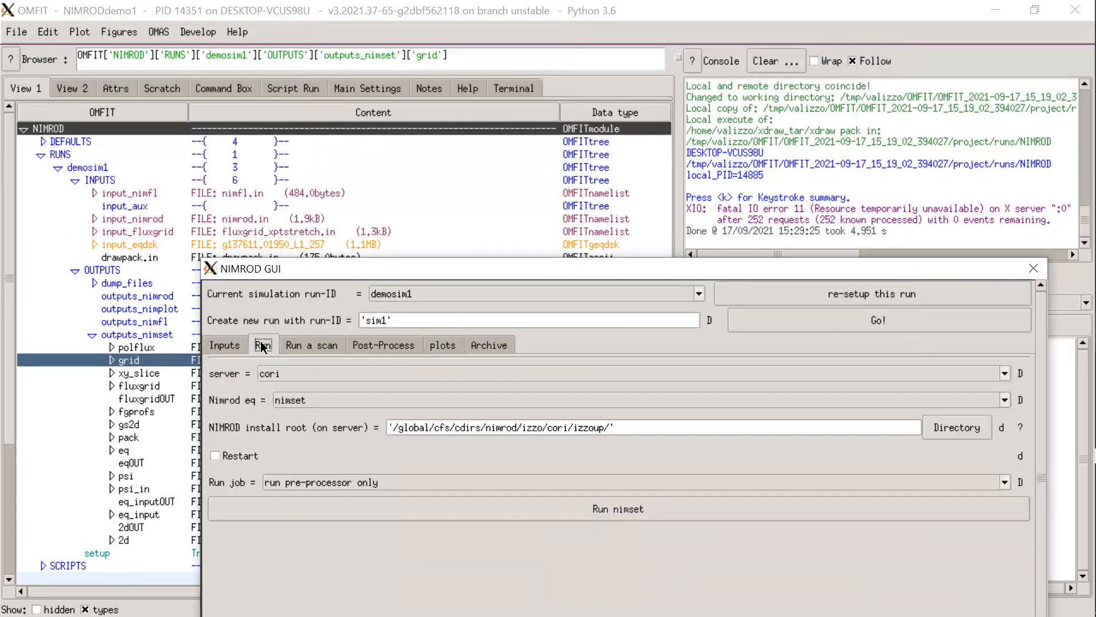
left_click(94, 335)
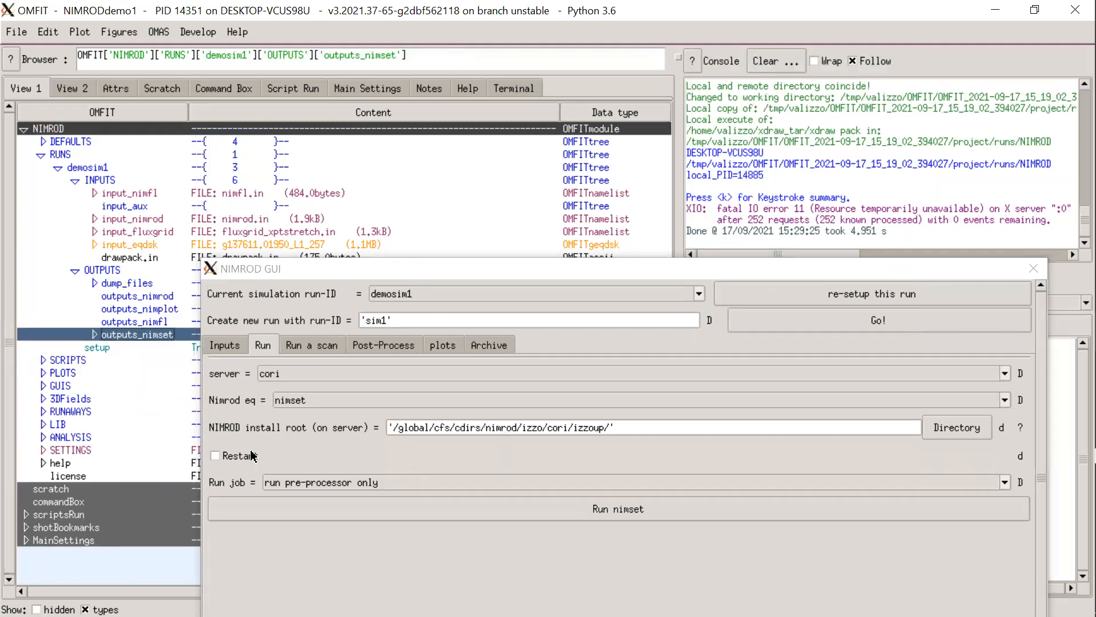
left_click(306, 483)
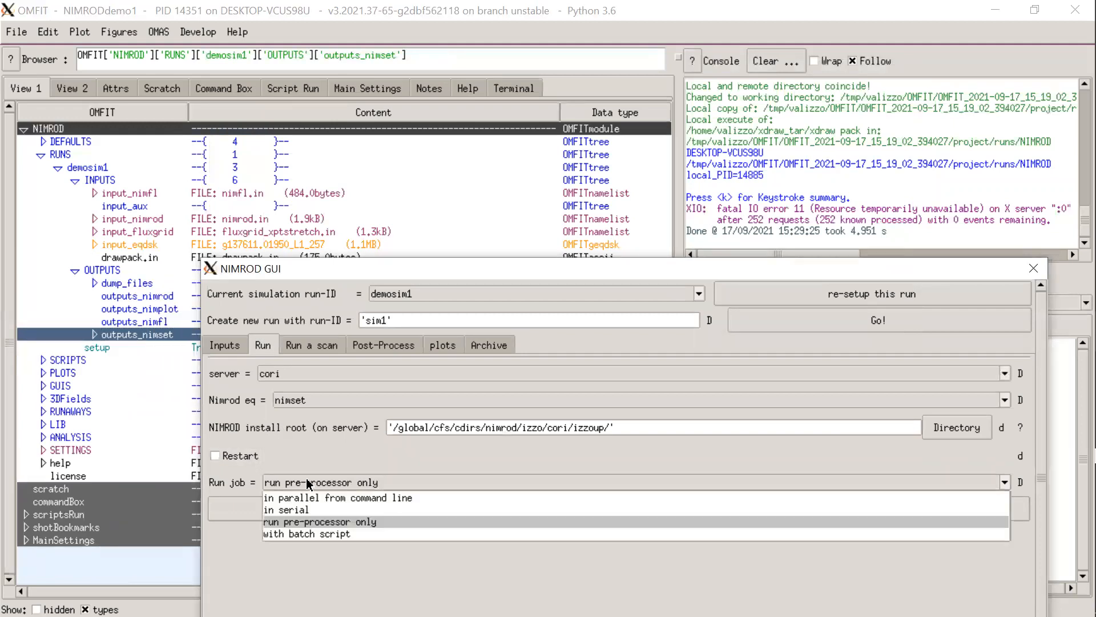
left_click(301, 533)
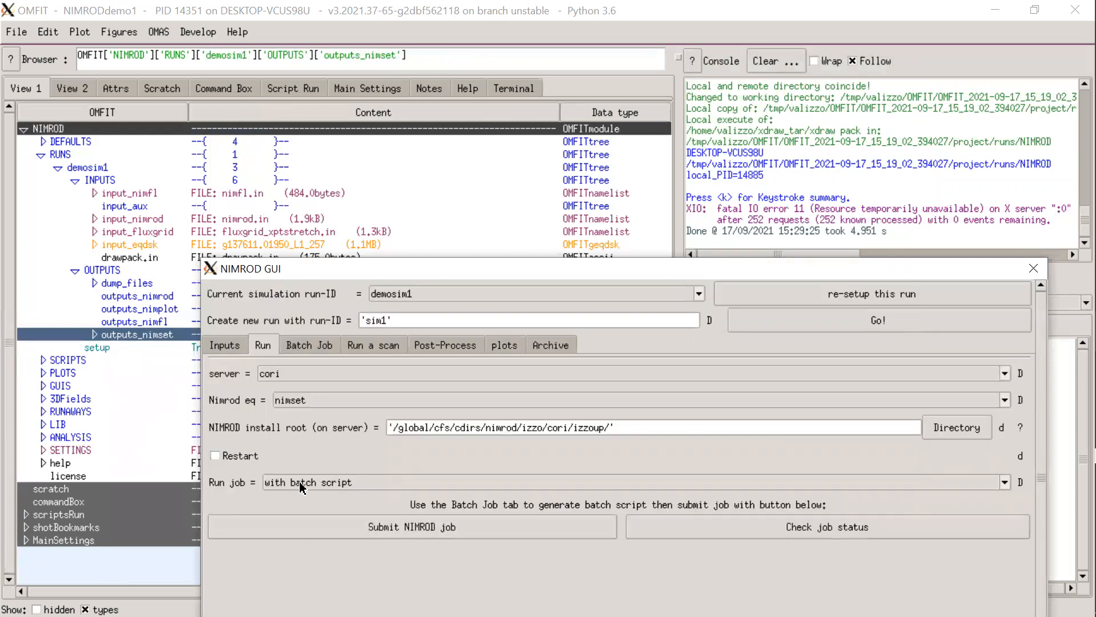
left_click(216, 456)
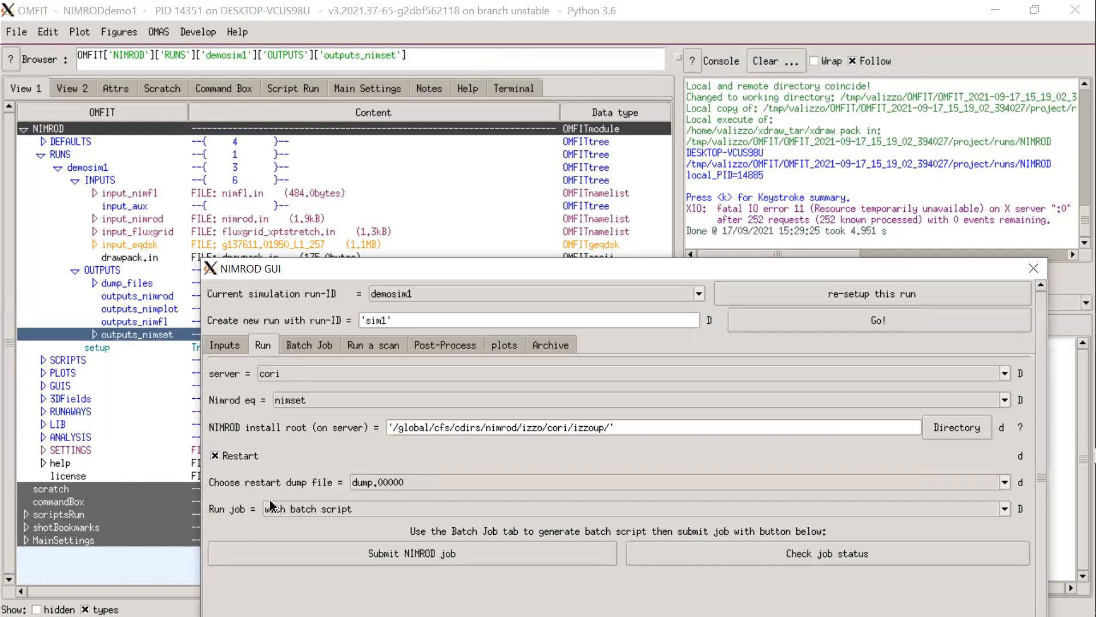
- Set the batch job to 8 total processes with 8 processes per node
left_click(305, 348)
left_click_drag(361, 417, 314, 419)
type("8")
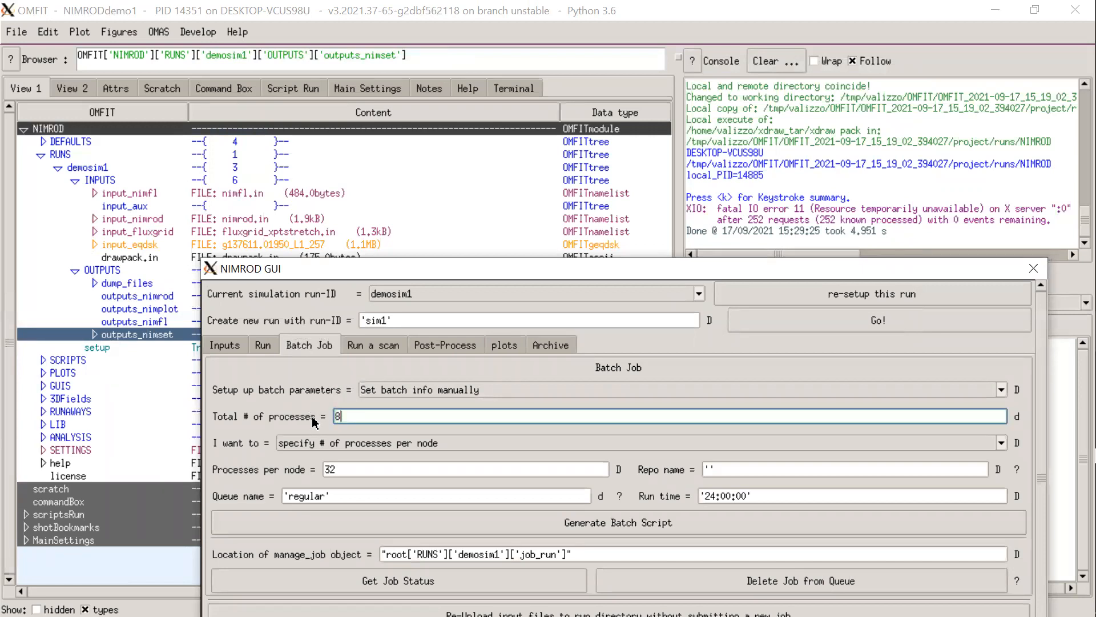
left_click(337, 466)
key("BackSpace")
key("BackSpace")
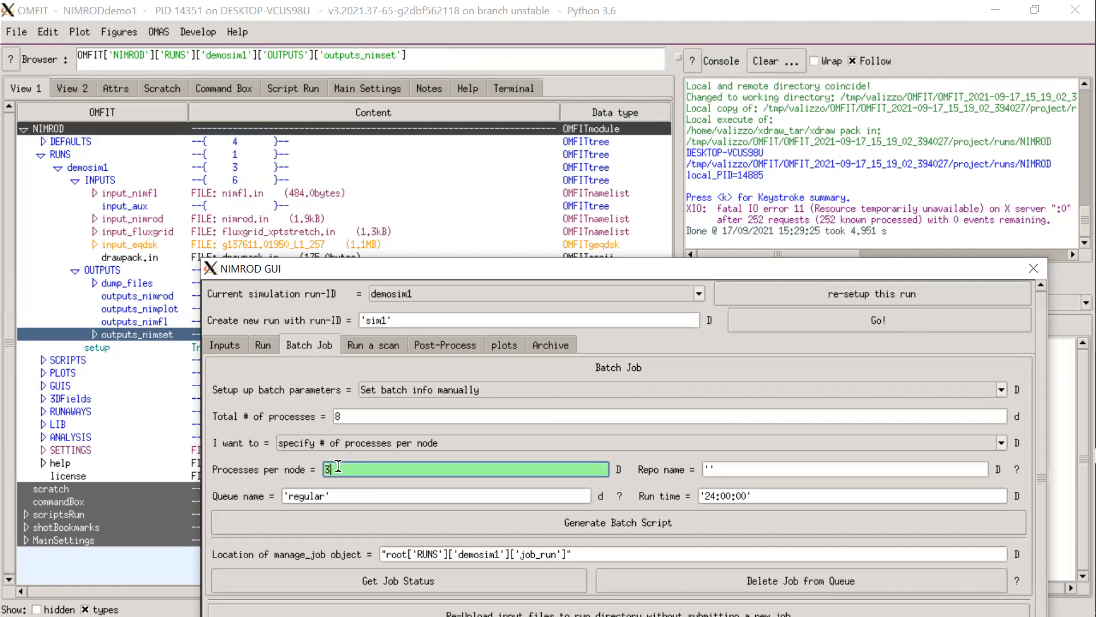
type("8")
key("Return")
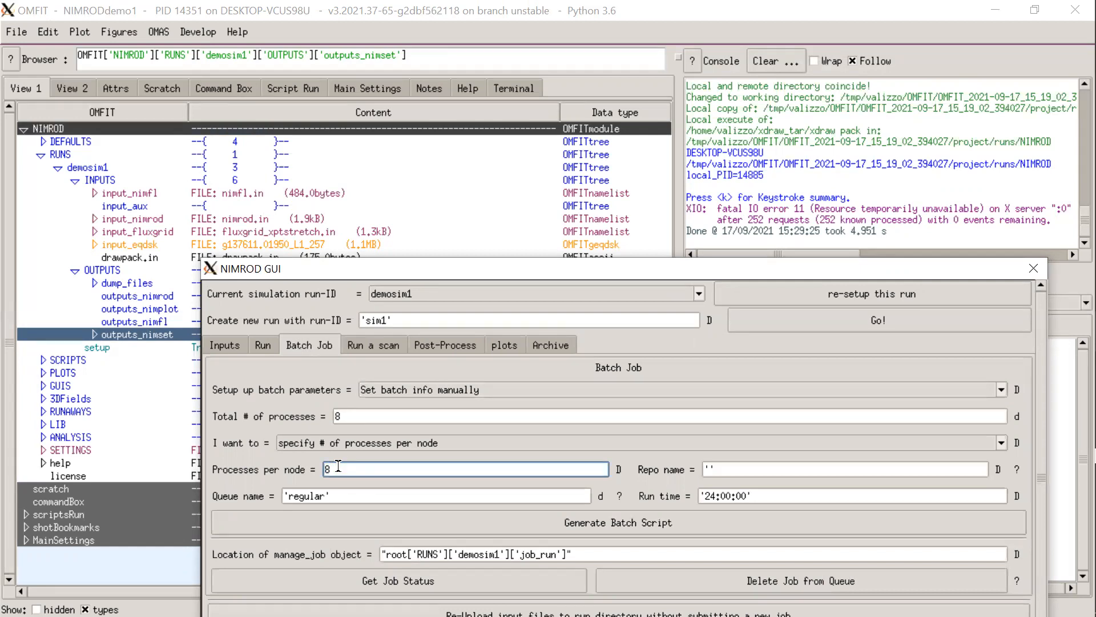
- Set the batch job's repo name to m455 and its queue name to debug
left_click(711, 468)
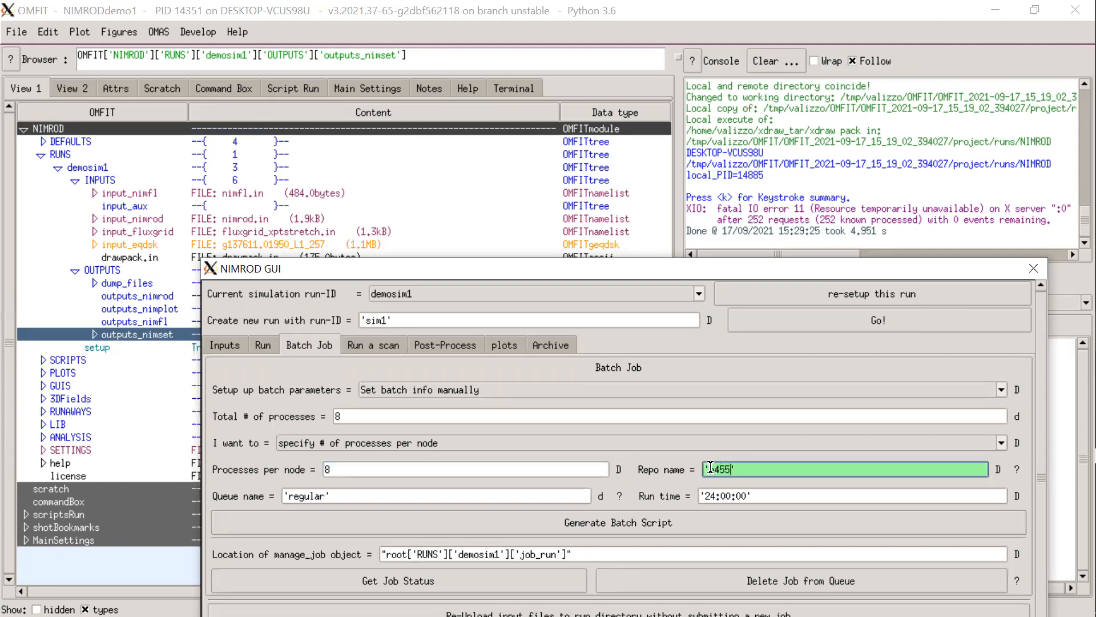
key("Return")
left_click_drag(324, 495, 285, 492)
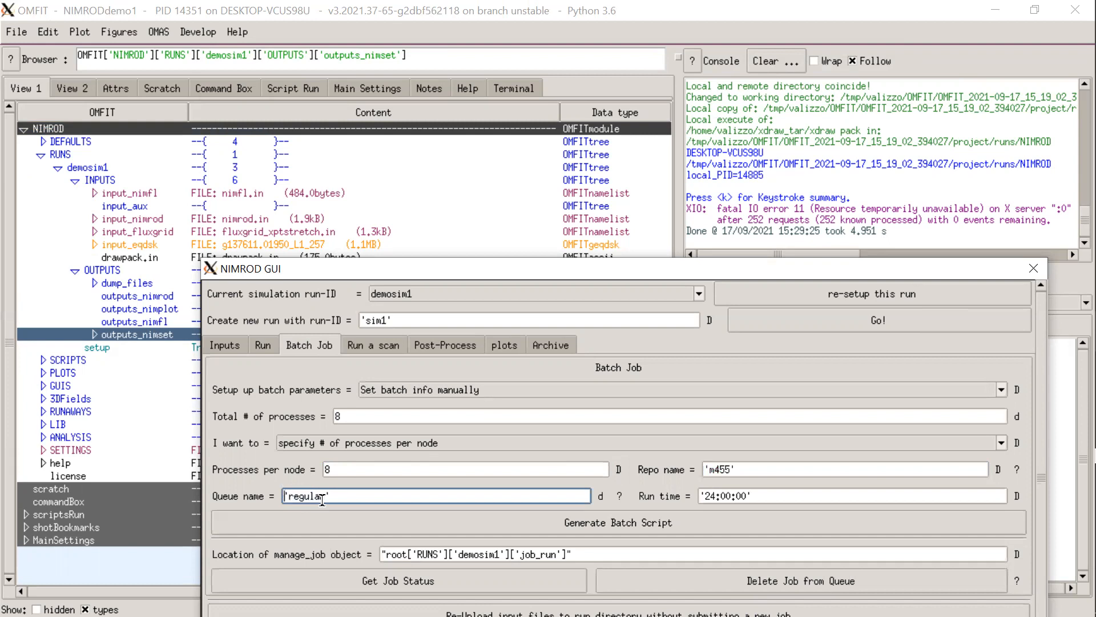
key("BackSpace")
key("Return")
- Set the batch job's run time to 00:10:00
left_click(713, 494)
key("Right")
key("Right")
key("BackSpace")
key("BackSpace")
key("BackSpace")
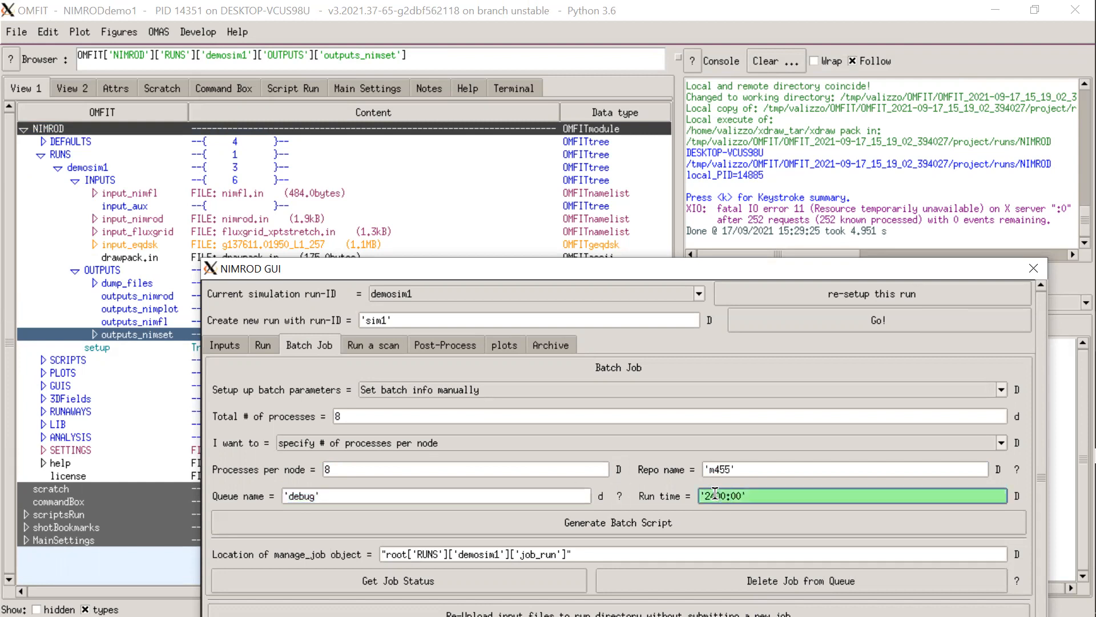
type("00:0")
key("Return")
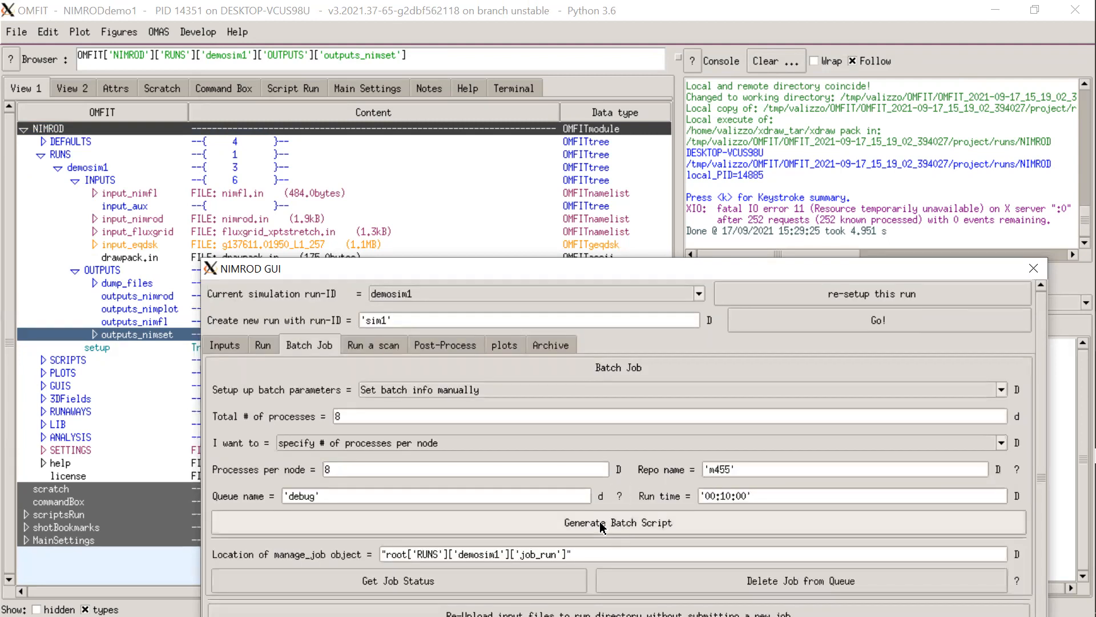
- Generate the batch script with the current settings and submit the NIMROD job for demosim1
left_click(600, 521)
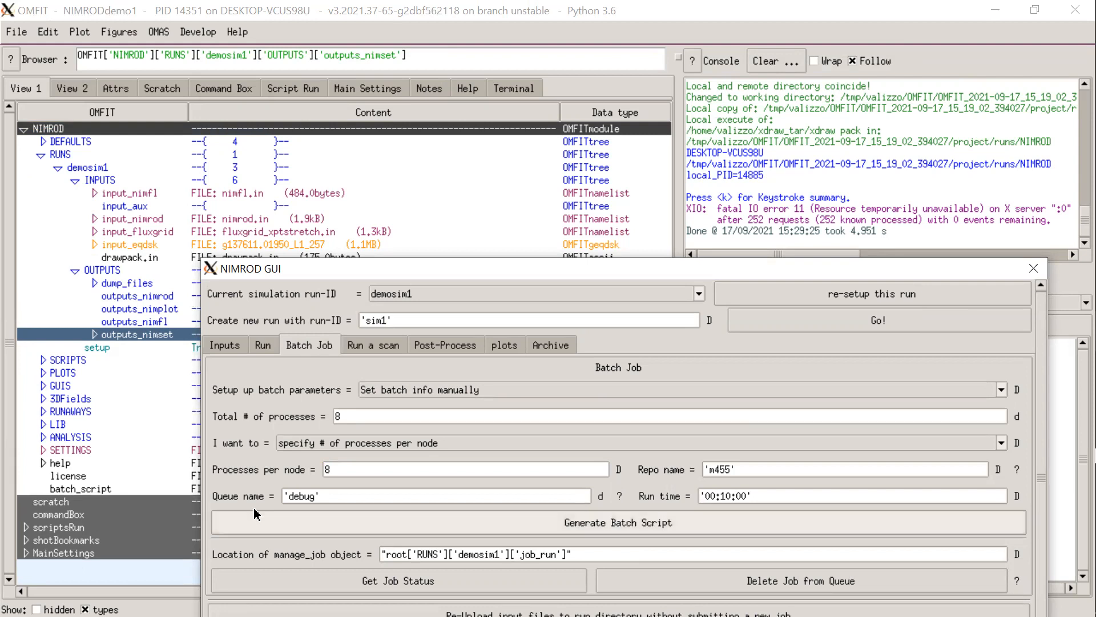
left_click(264, 346)
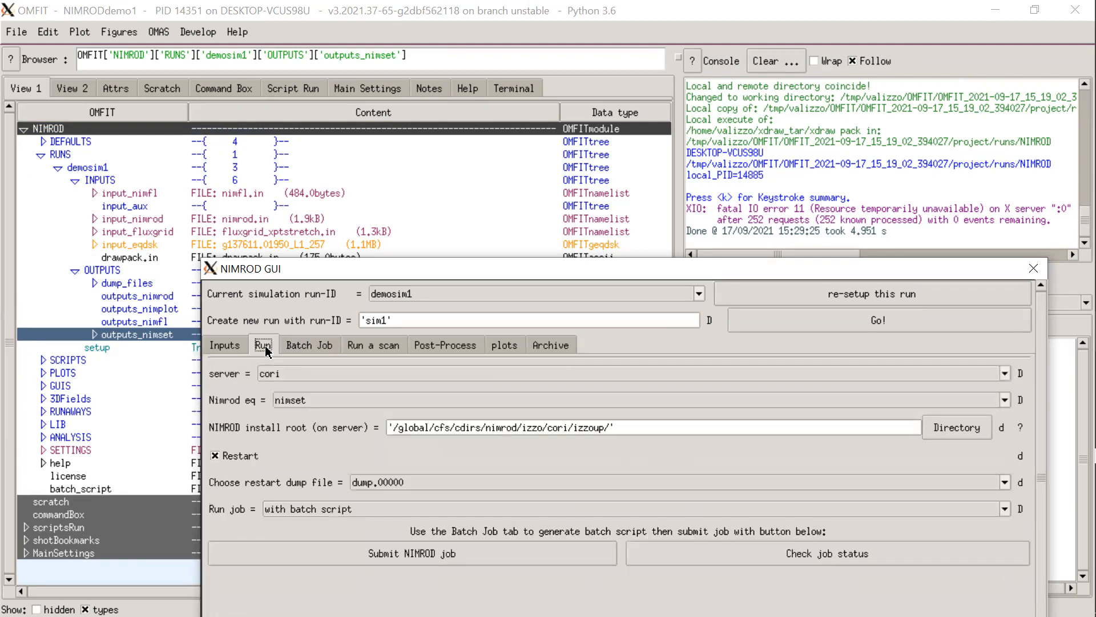
left_click(287, 555)
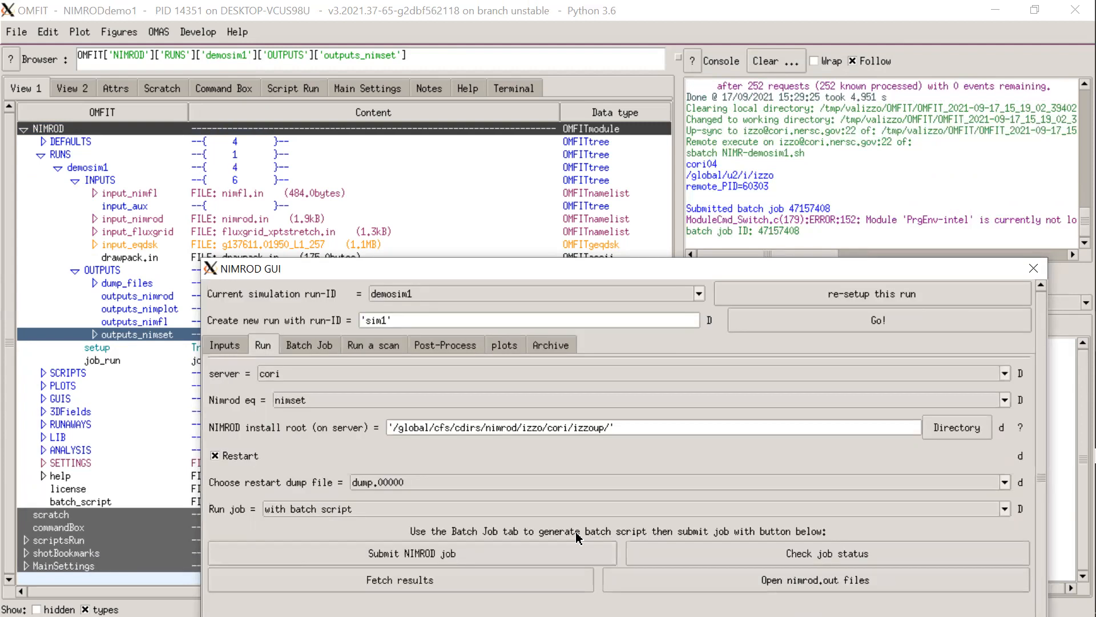
- Check the submitted demosim1 job's status, read the full status line in the console, and check the status again
left_click(661, 551)
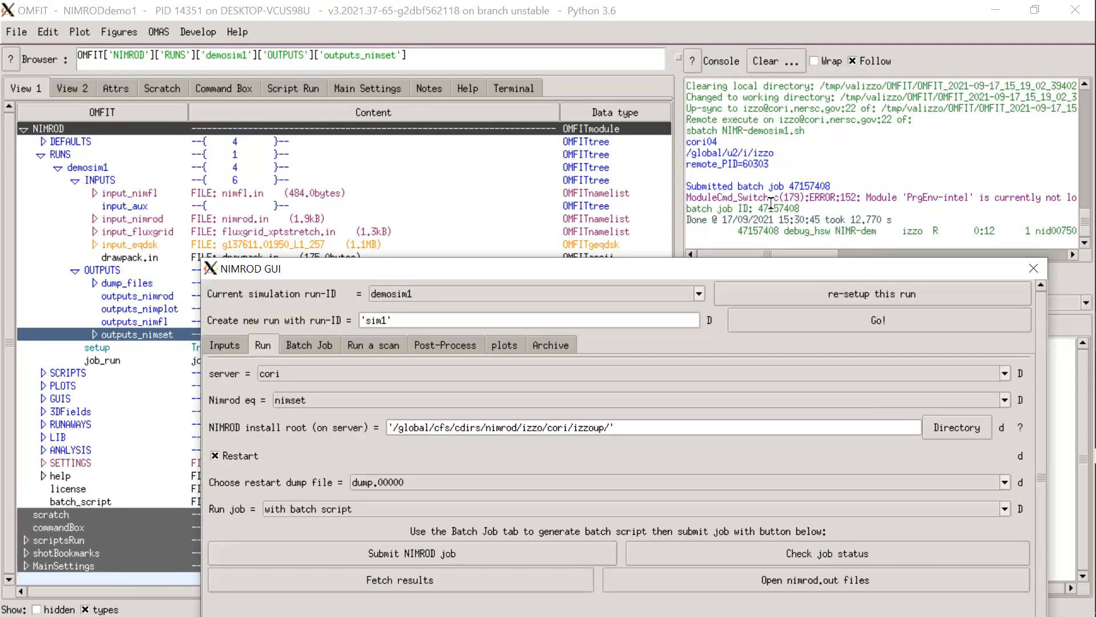
left_click_drag(772, 254, 792, 254)
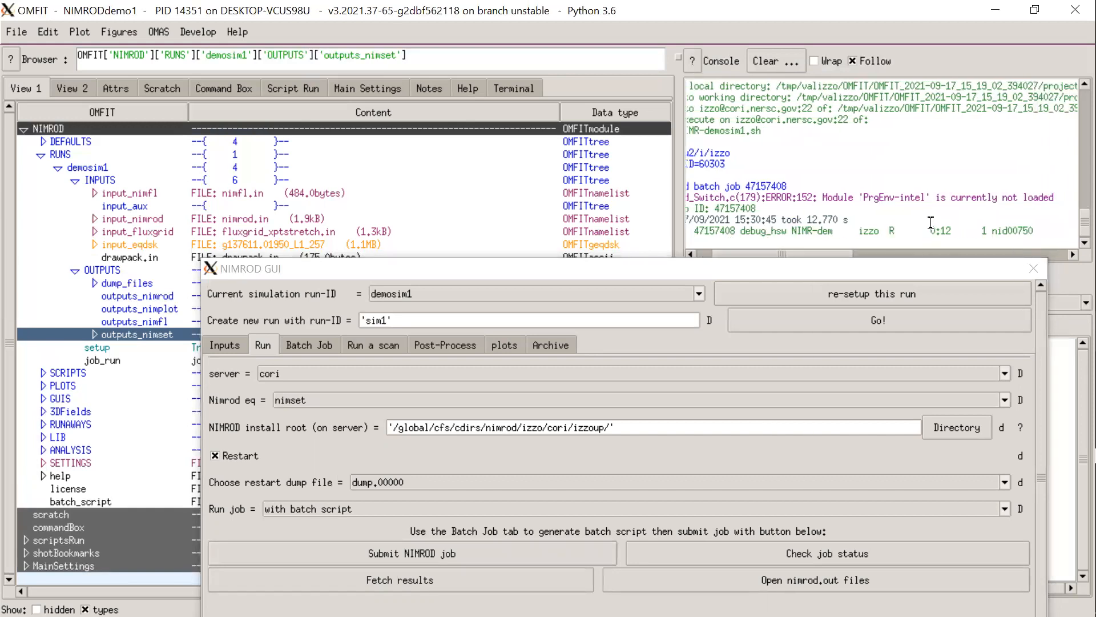
left_click_drag(783, 254, 769, 255)
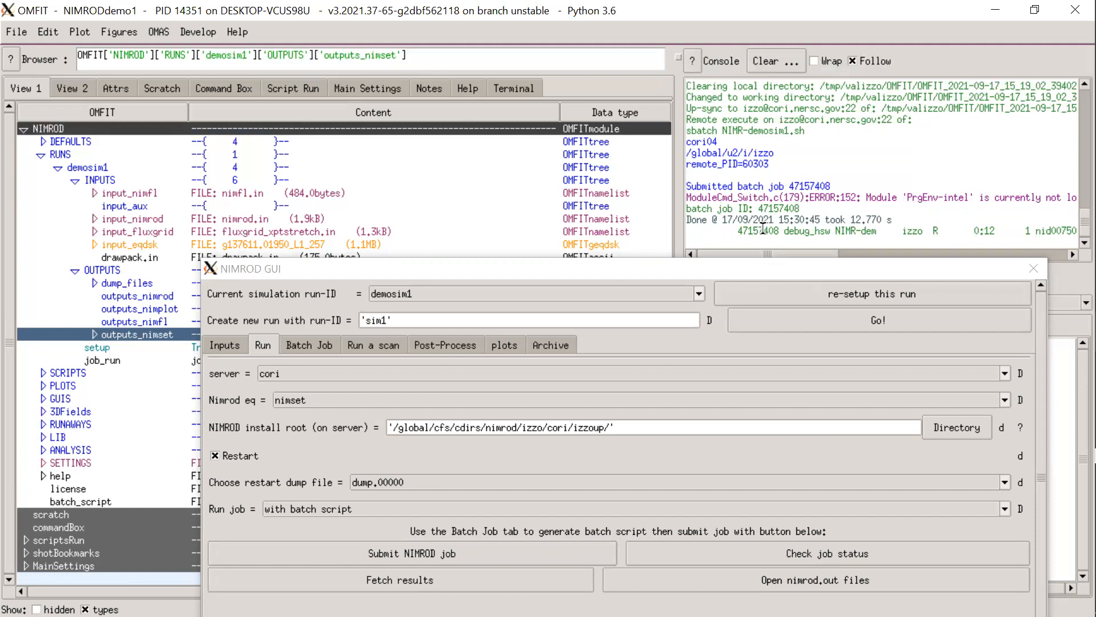
left_click(686, 554)
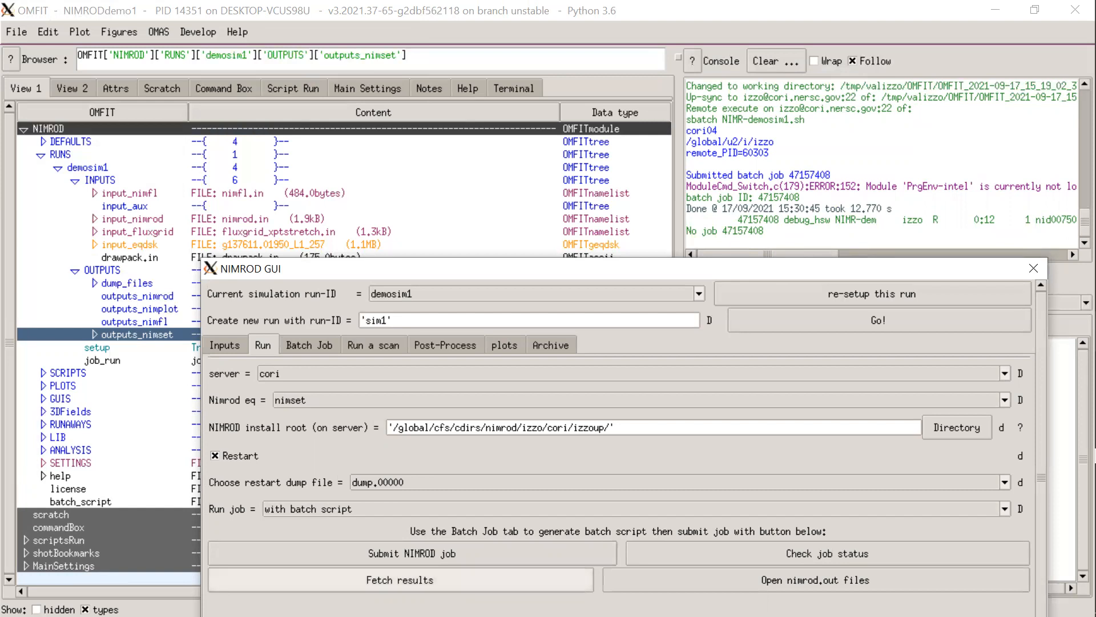
- Fetch the demosim1 job's results, open the nimrod.out file to review it, and close it
left_click(400, 579)
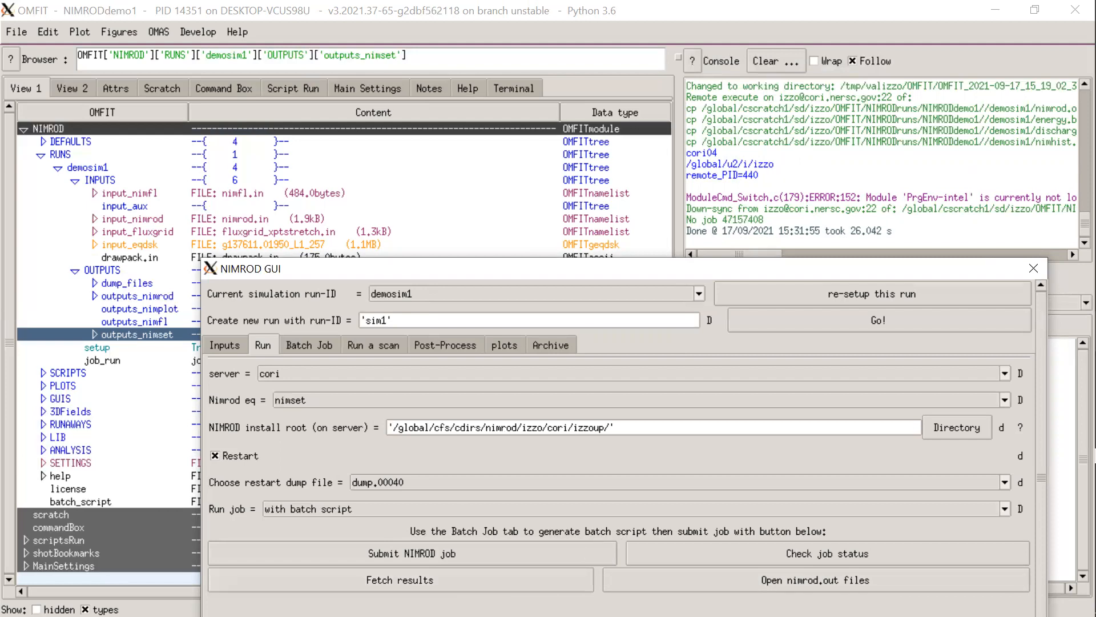
left_click(701, 588)
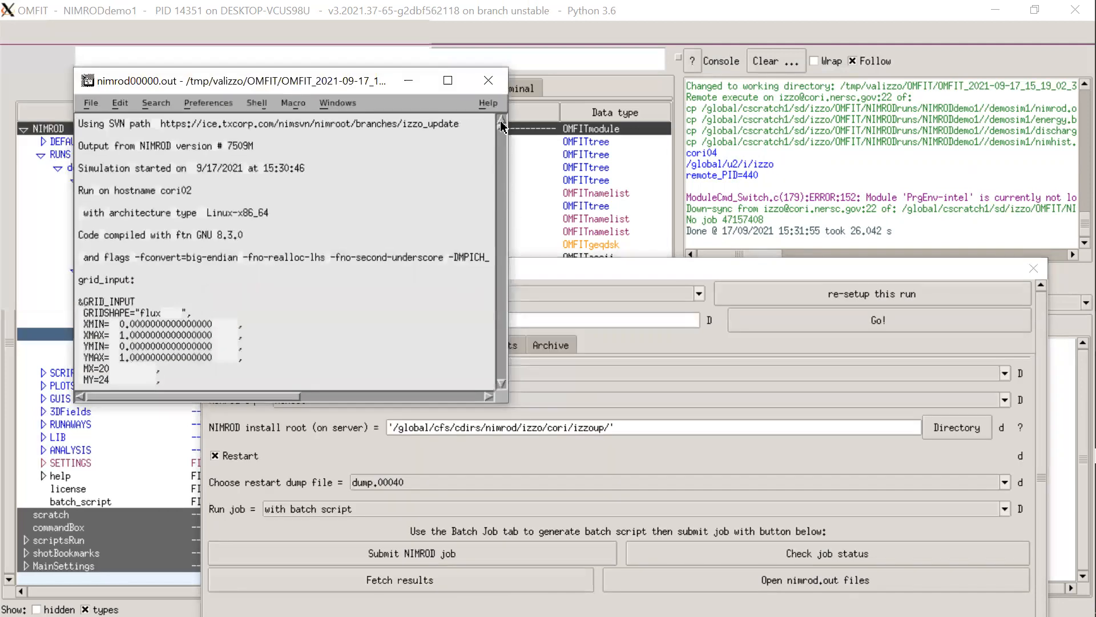
scroll(501, 125, "down", 10)
left_click(495, 80)
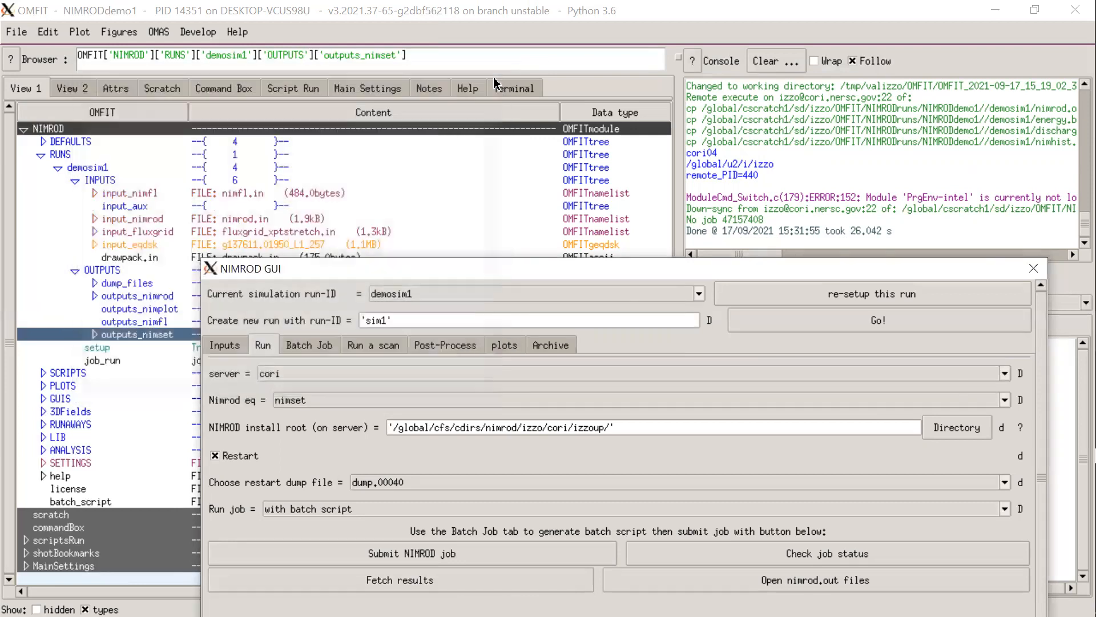
- Inspect the fetched files in demosim1's outputs_nimrod branch of the project tree, and collapse the branch again
left_click_drag(328, 268, 356, 223)
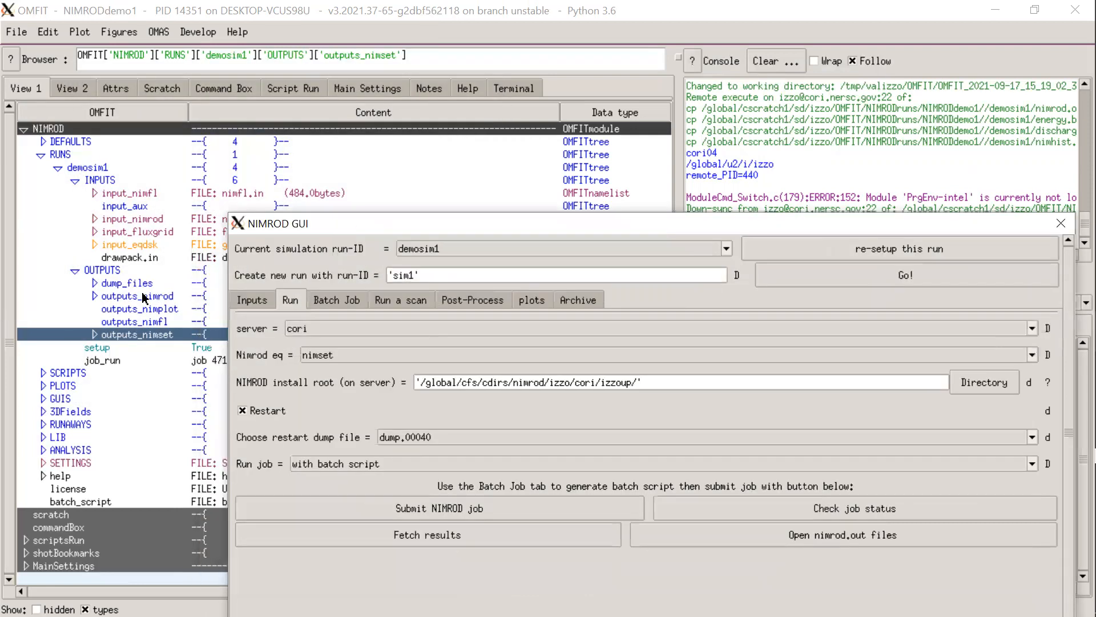
left_click(96, 297)
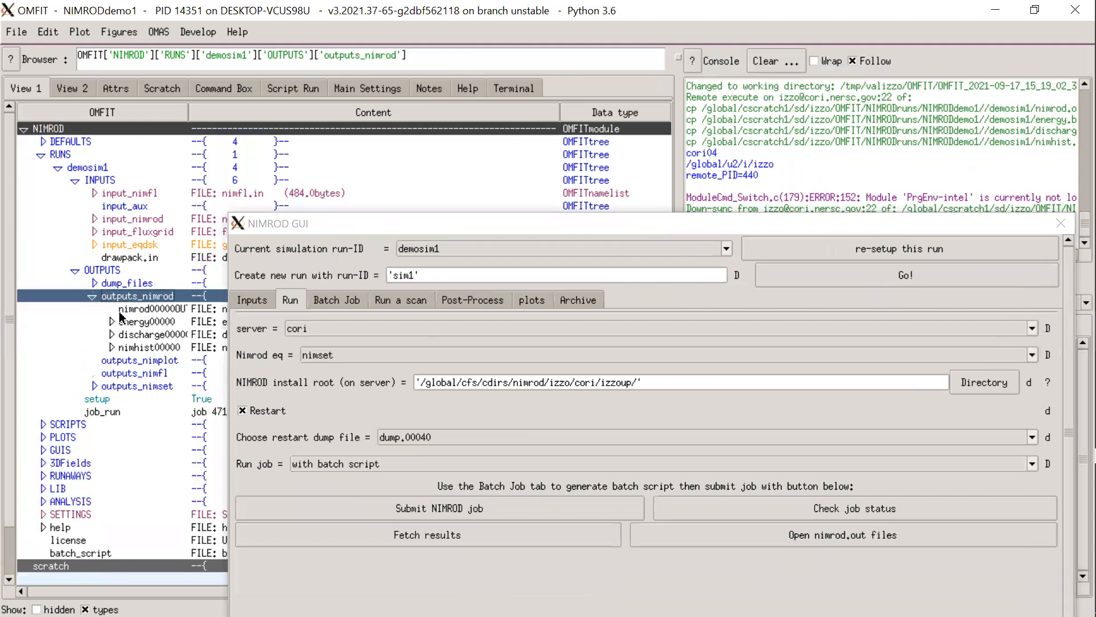
left_click(92, 296)
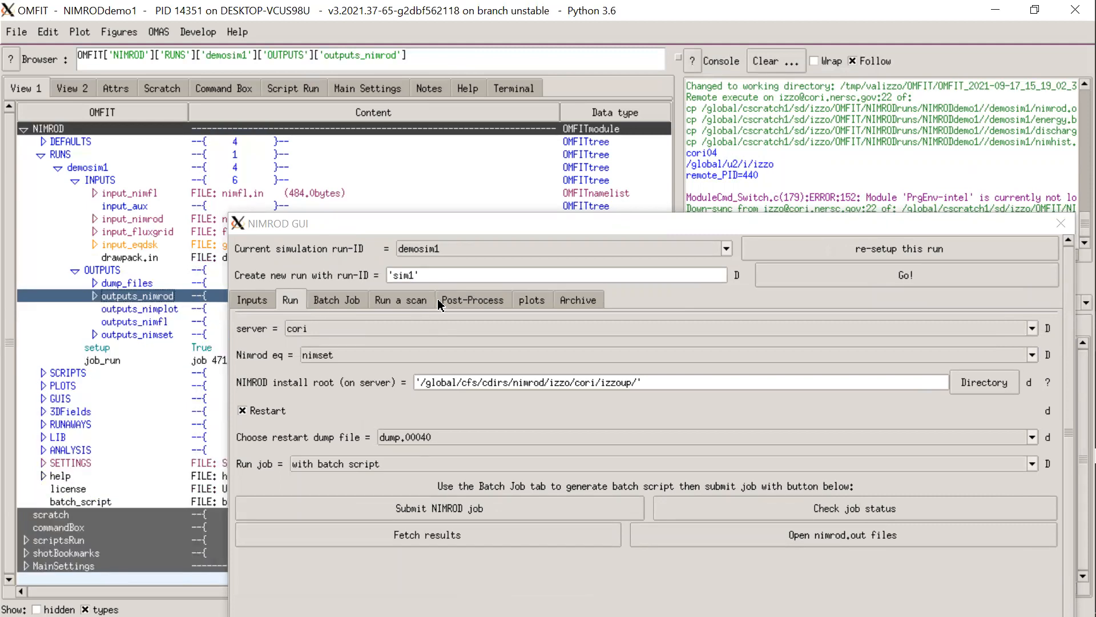
- Plot demosim1's magnetic and kinetic energy by mode number, and close the plot after viewing it
left_click(523, 302)
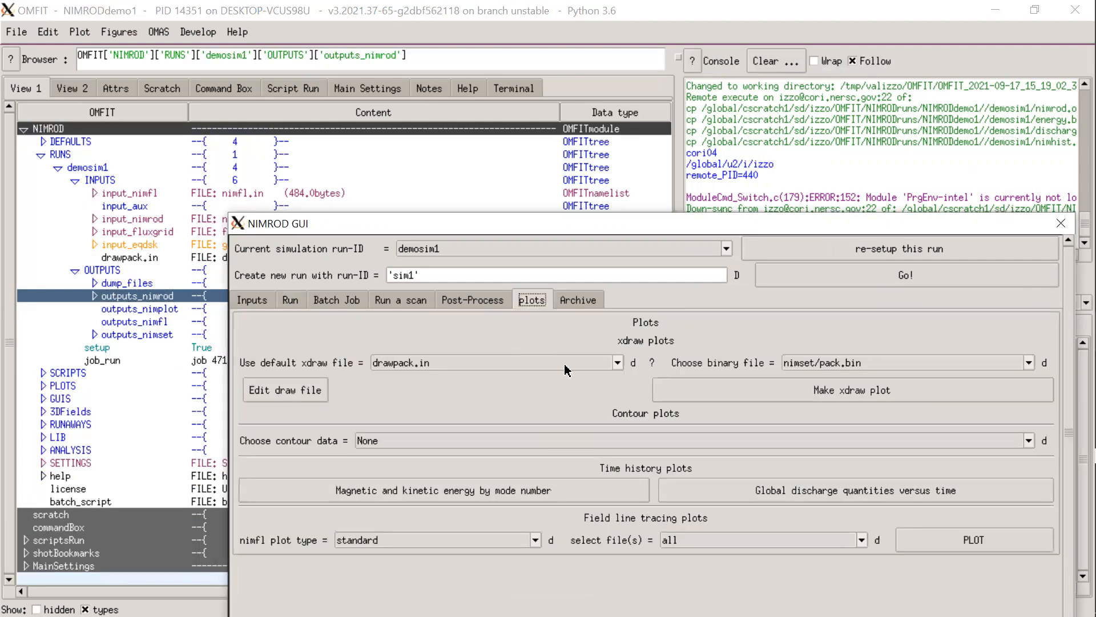
left_click(416, 502)
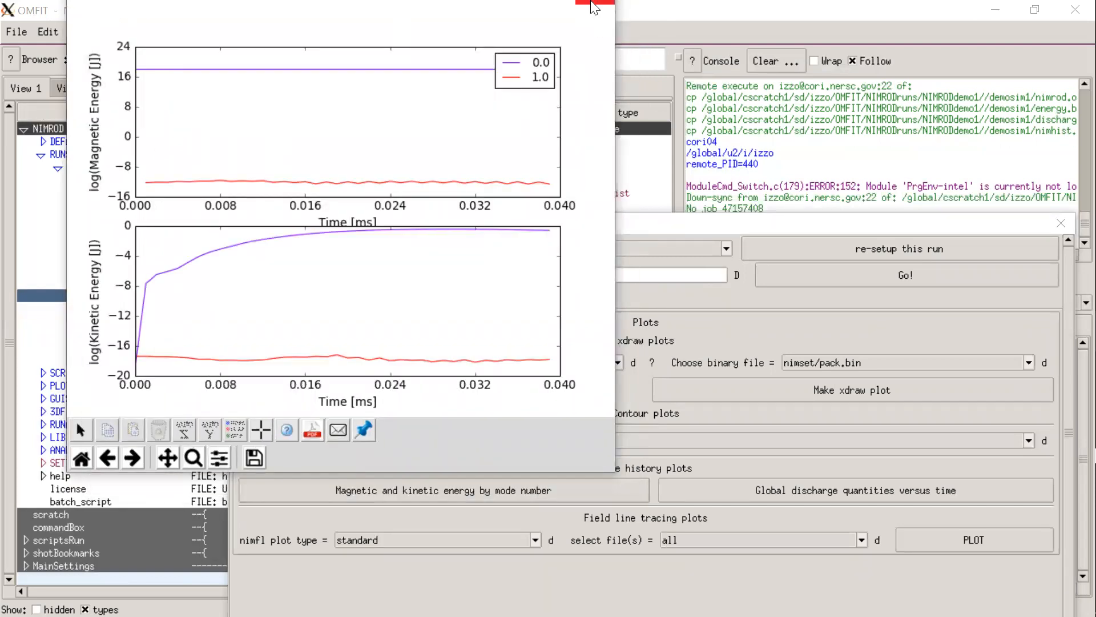
left_click(593, 7)
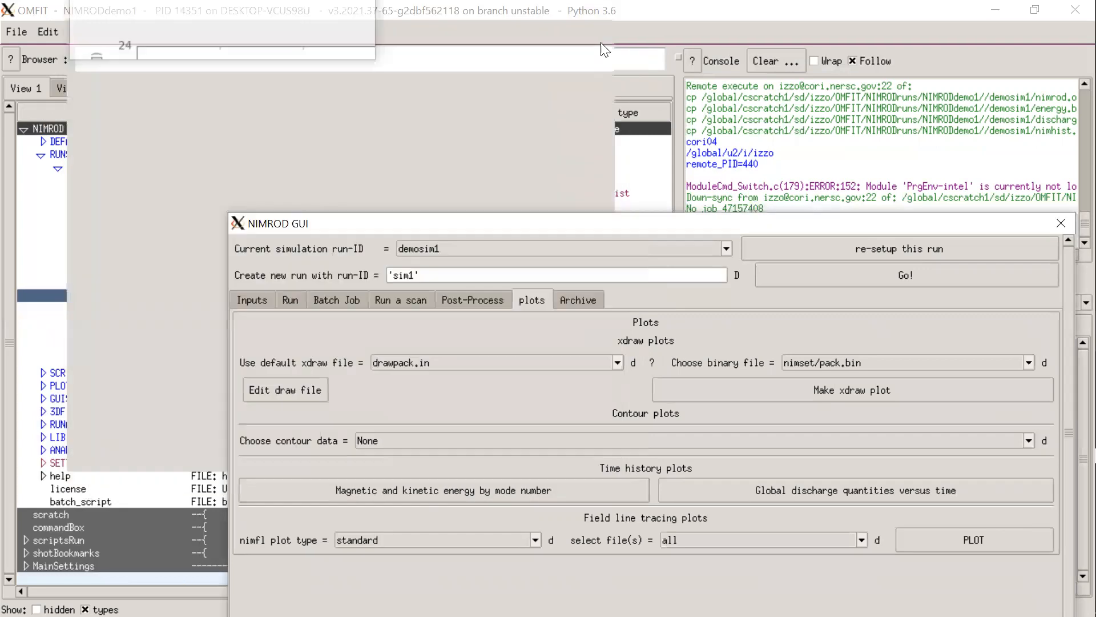
- Plot the global discharge quantities versus time, view the discharge summary and the enlarged energy and Ip plot, and close both
left_click(791, 485)
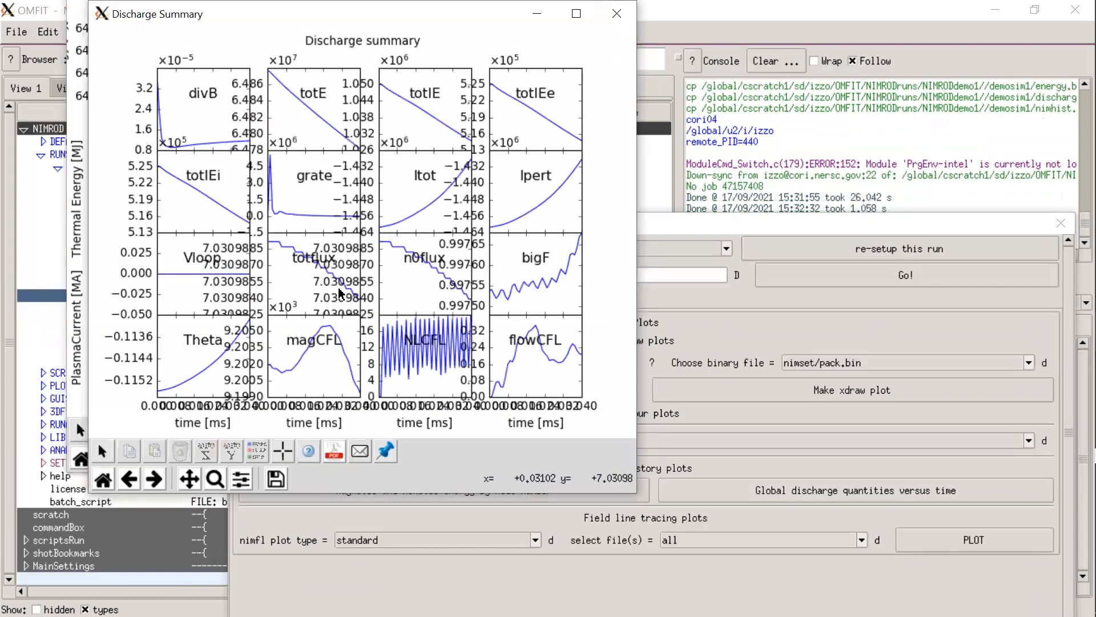
left_click(615, 12)
double_click(462, 8)
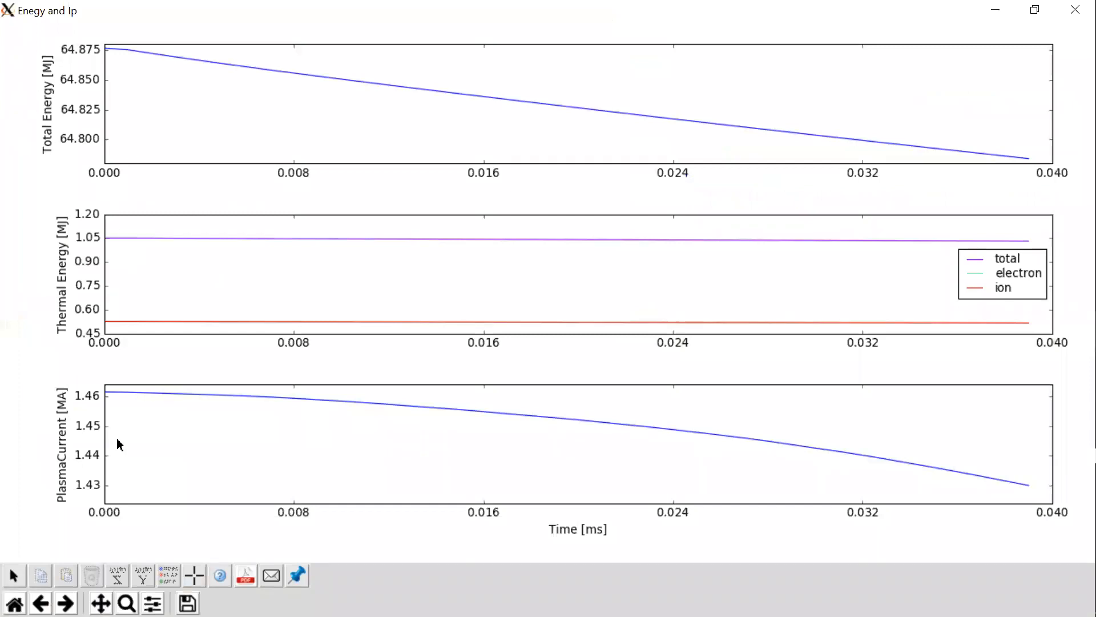
left_click(1075, 11)
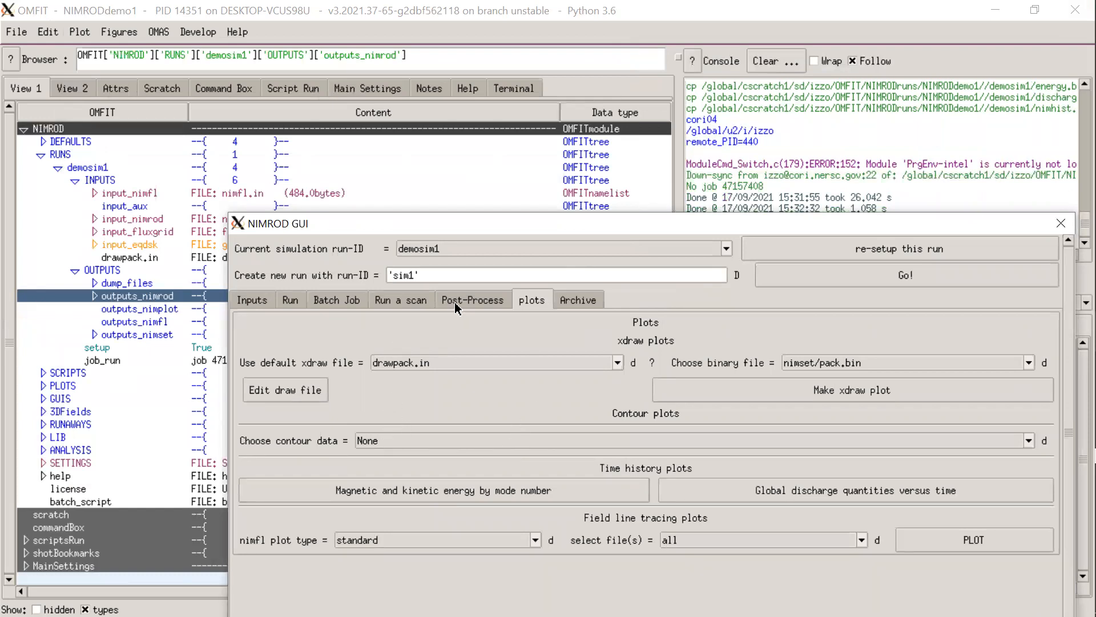
- Create a new simulation run with the run-ID demosim2
left_click(290, 302)
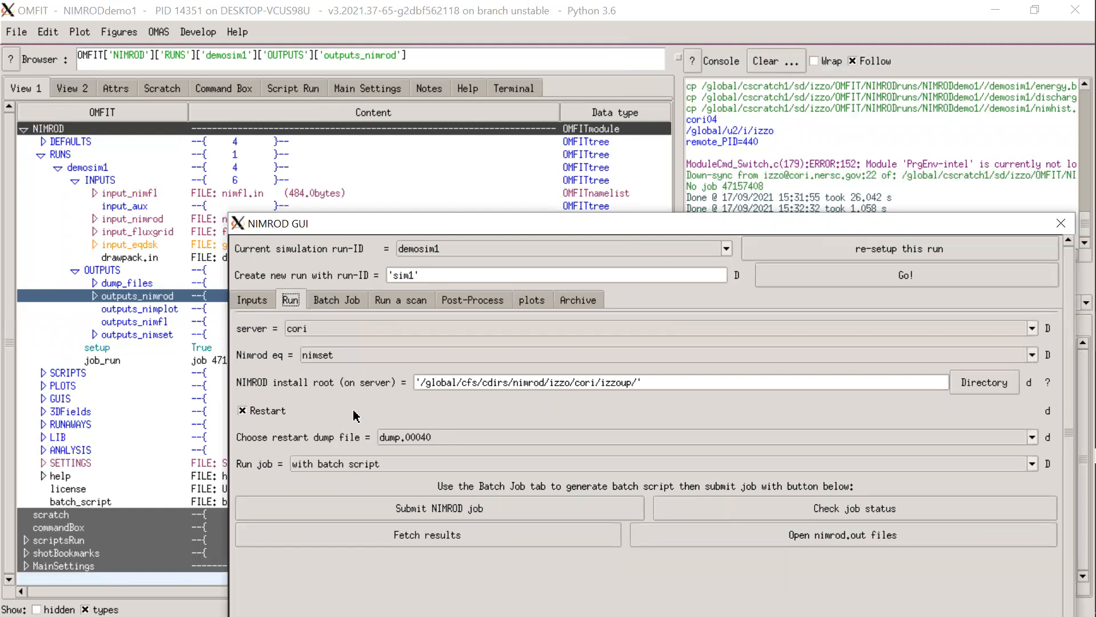
left_click(426, 270)
key("BackSpace")
key("BackSpace")
key("BackSpace")
key("BackSpace")
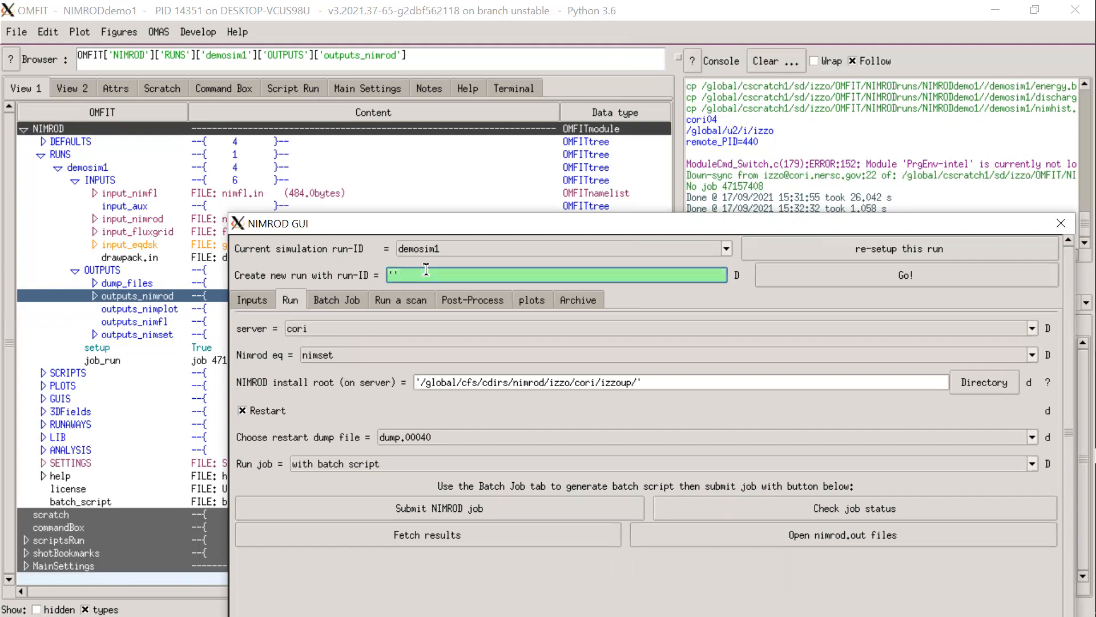
type("demosim2")
key("Return")
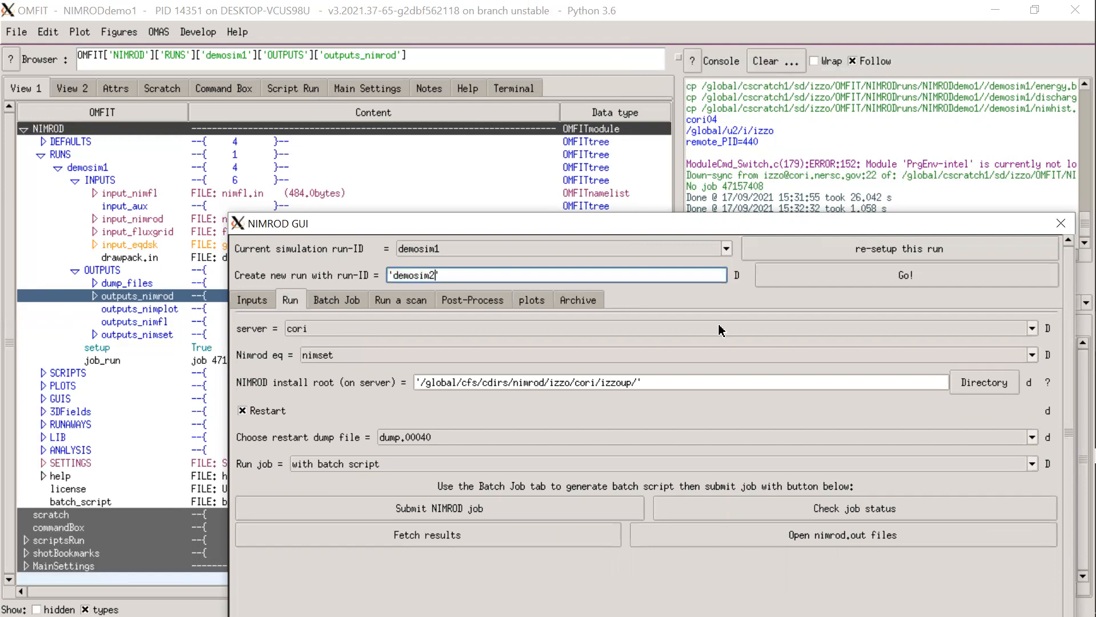
left_click(780, 284)
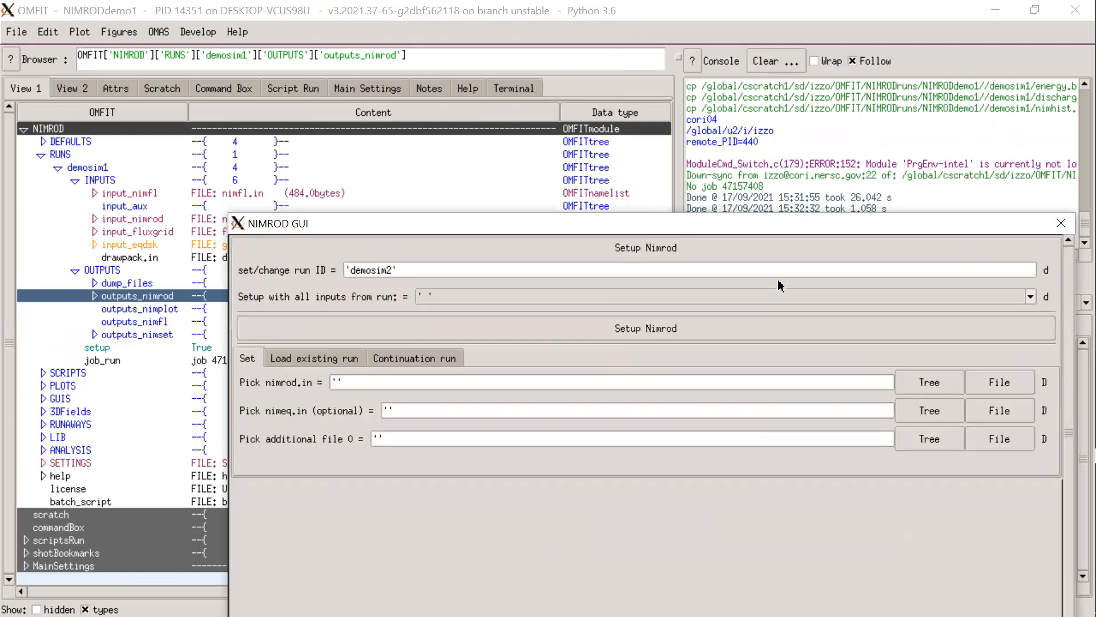
- Set up demosim2 with all inputs taken from run demosim1
left_click(519, 301)
left_click(514, 311)
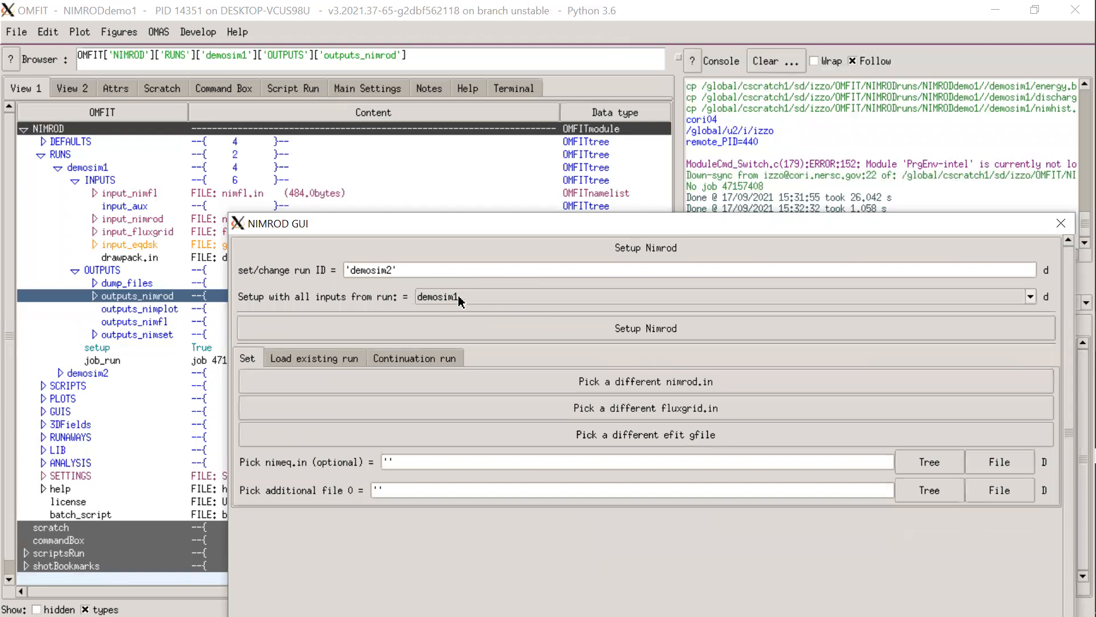
left_click(459, 328)
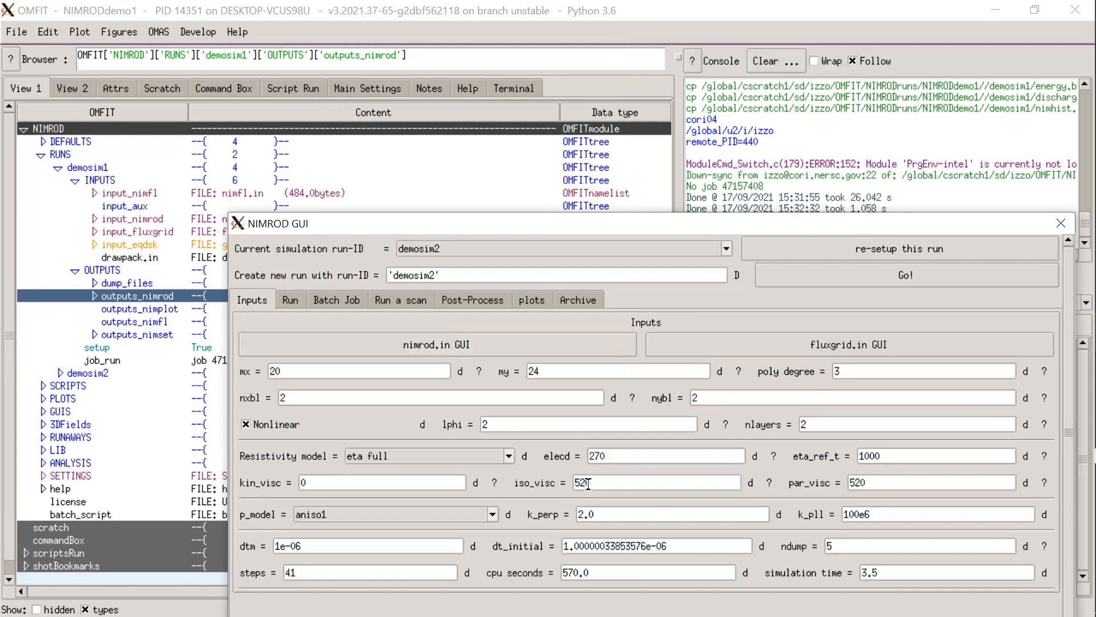
- Set k_perp to 20000 in demosim2's inputs
left_click(601, 516)
key("BackSpace")
key("BackSpace")
type("0000")
key("Return")
- Disable Restart for demosim2 and submit its NIMROD job with the batch script
left_click(292, 301)
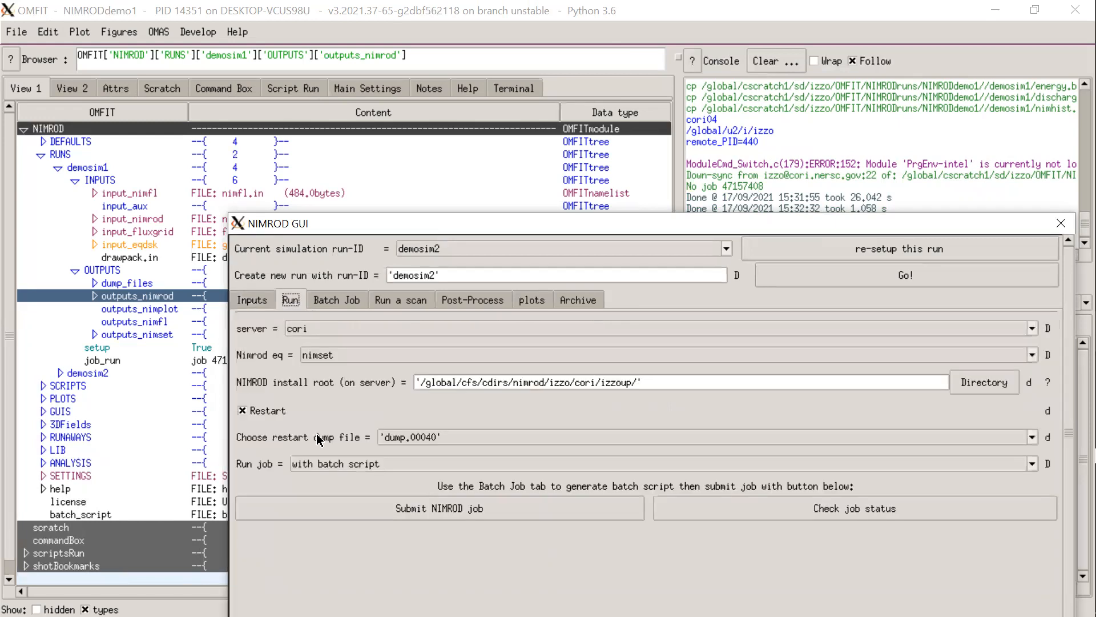
left_click(265, 412)
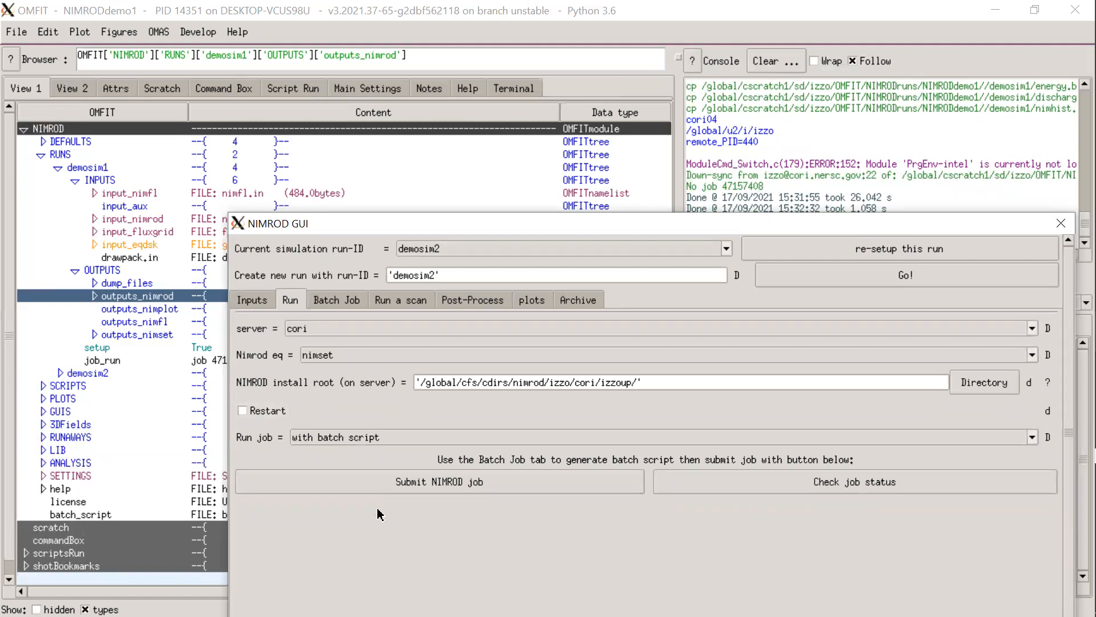
left_click(396, 481)
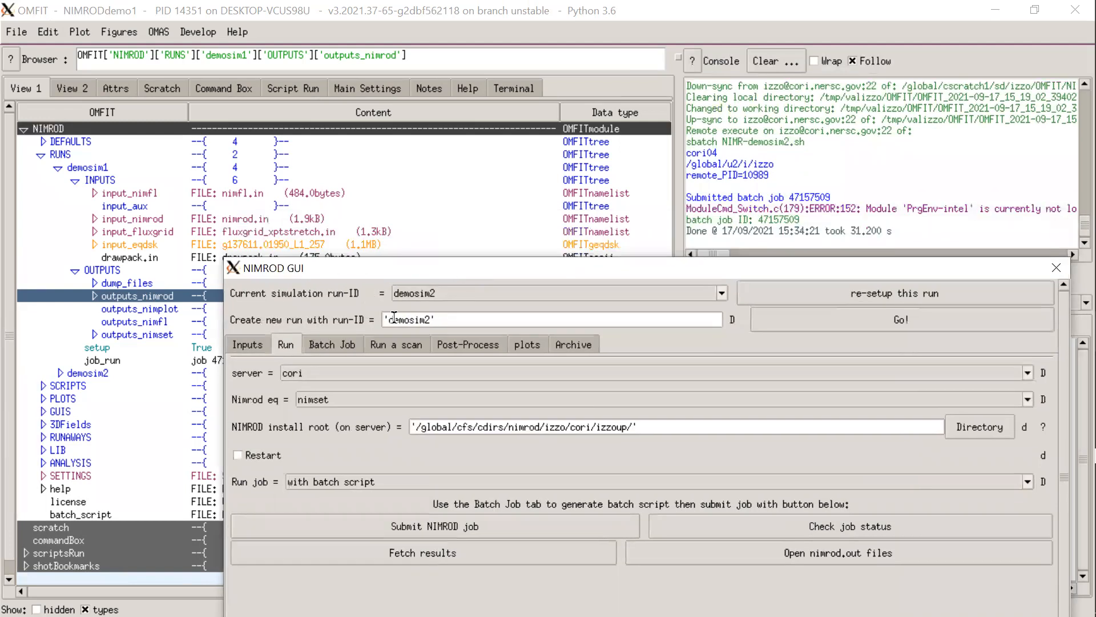
- Open the post-processing settings, switch the current simulation run to demosim1, and reposition the window to show all nimplot options
left_click(457, 346)
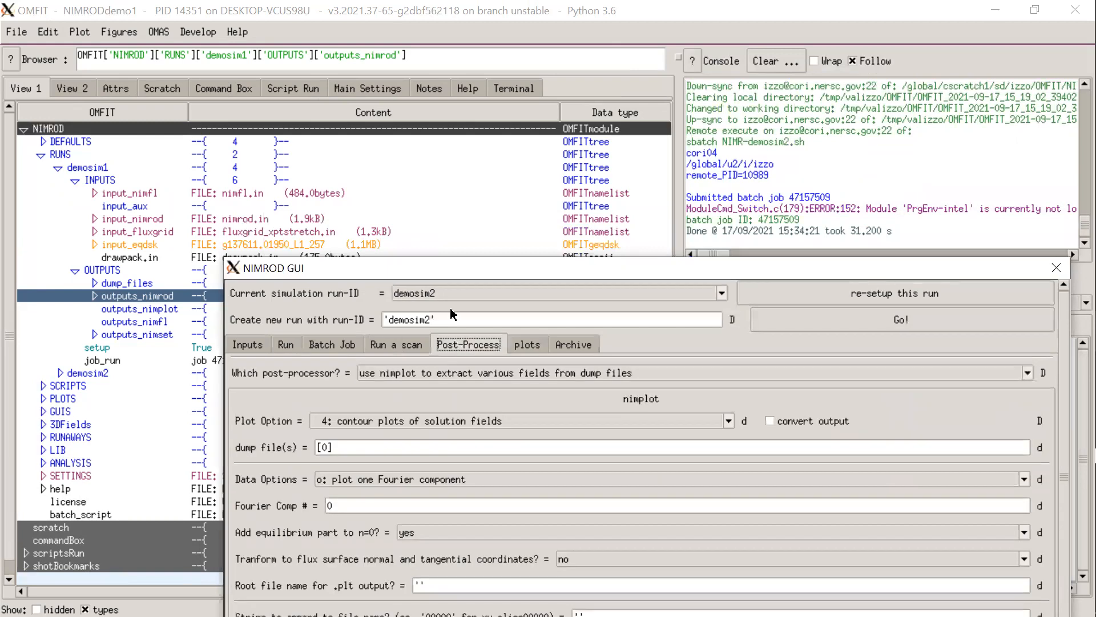
left_click(451, 297)
left_click(442, 310)
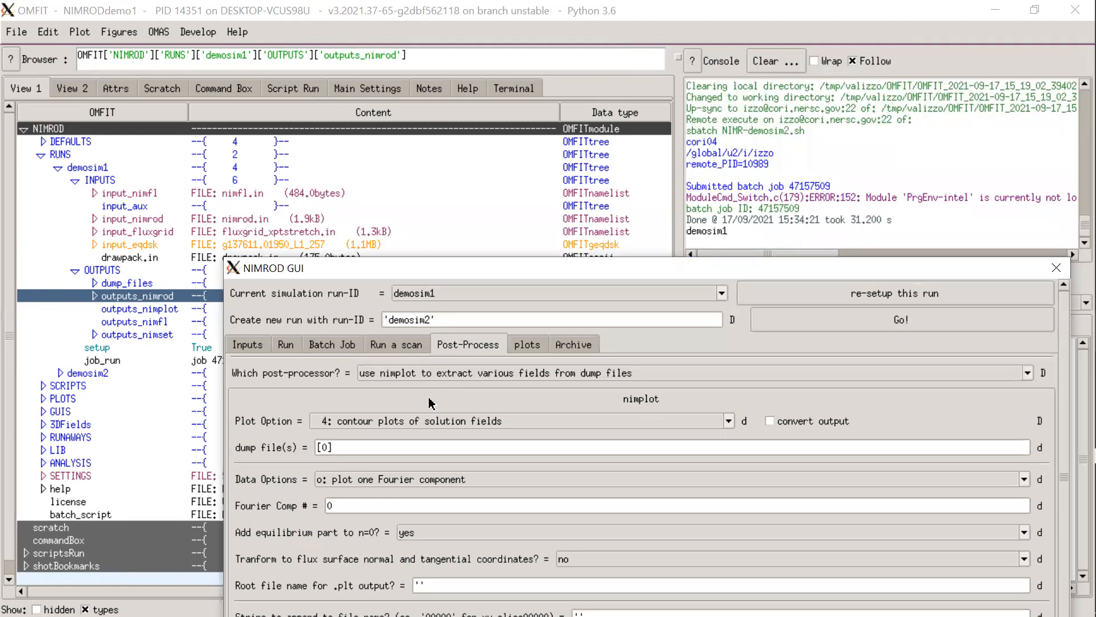
left_click(441, 292)
left_click(432, 319)
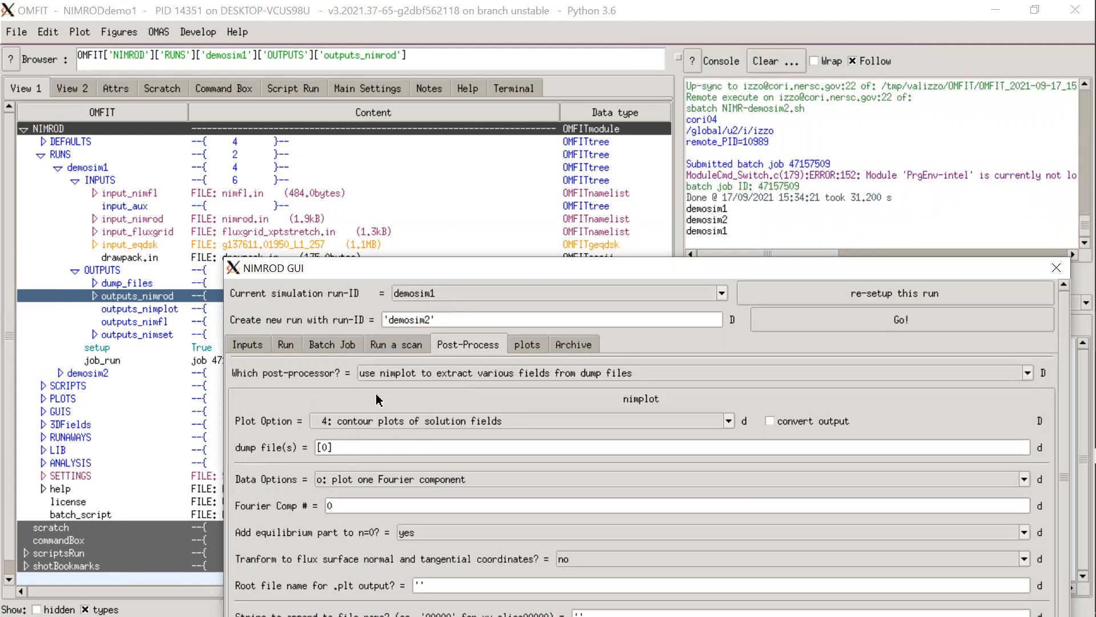
left_click_drag(399, 271, 406, 196)
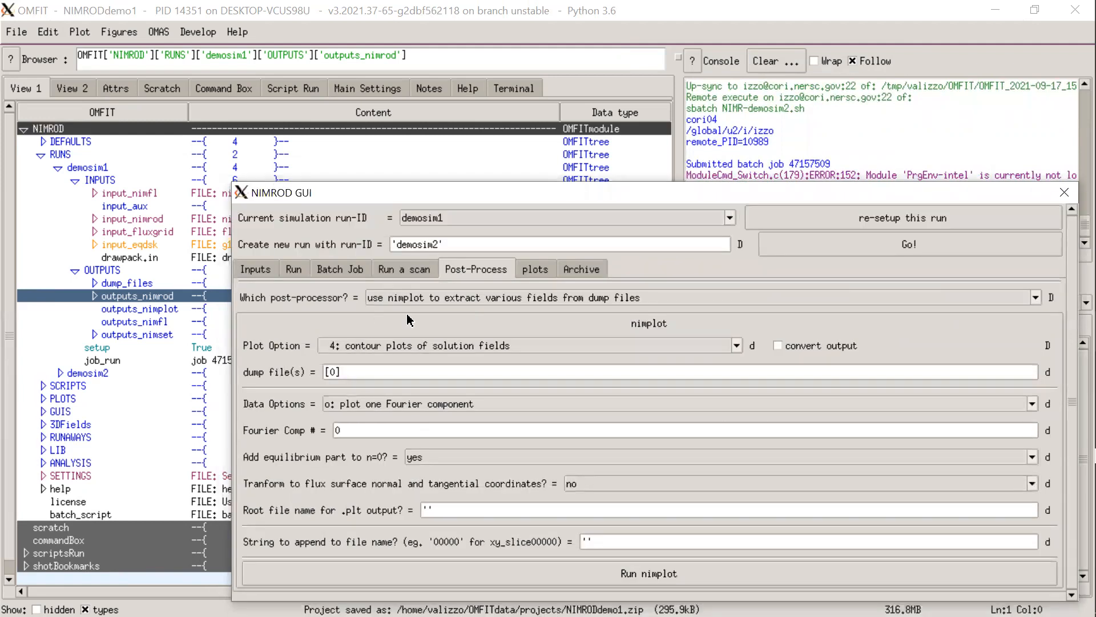
- Set nimplot to contour plots of solution fields (option 4) for the dump files range(0,41,10)
left_click(377, 347)
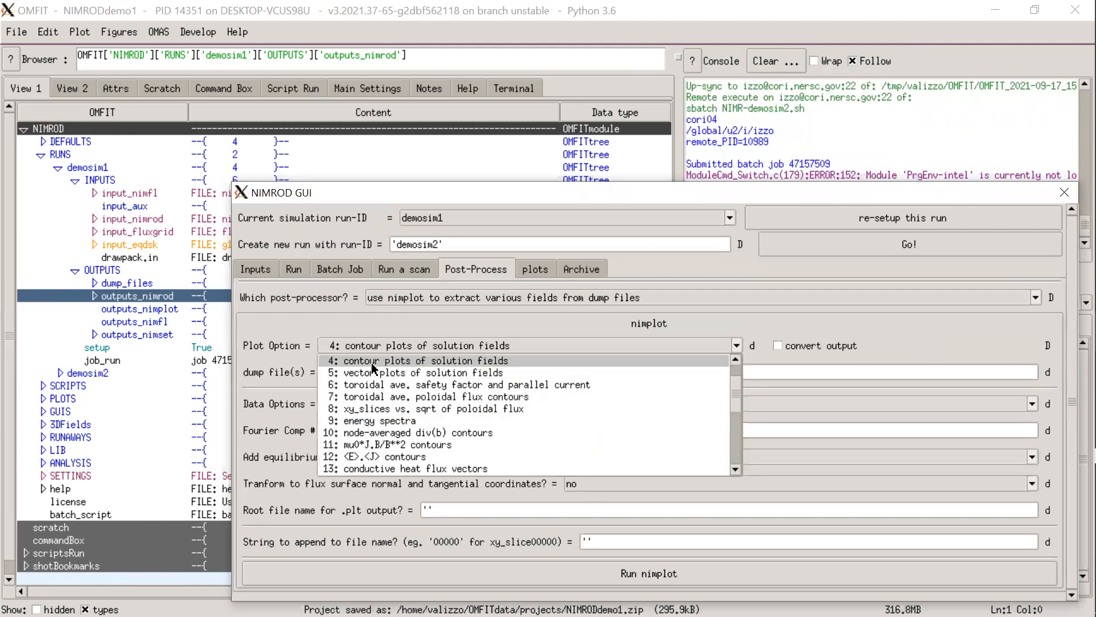
left_click(372, 360)
left_click(360, 370)
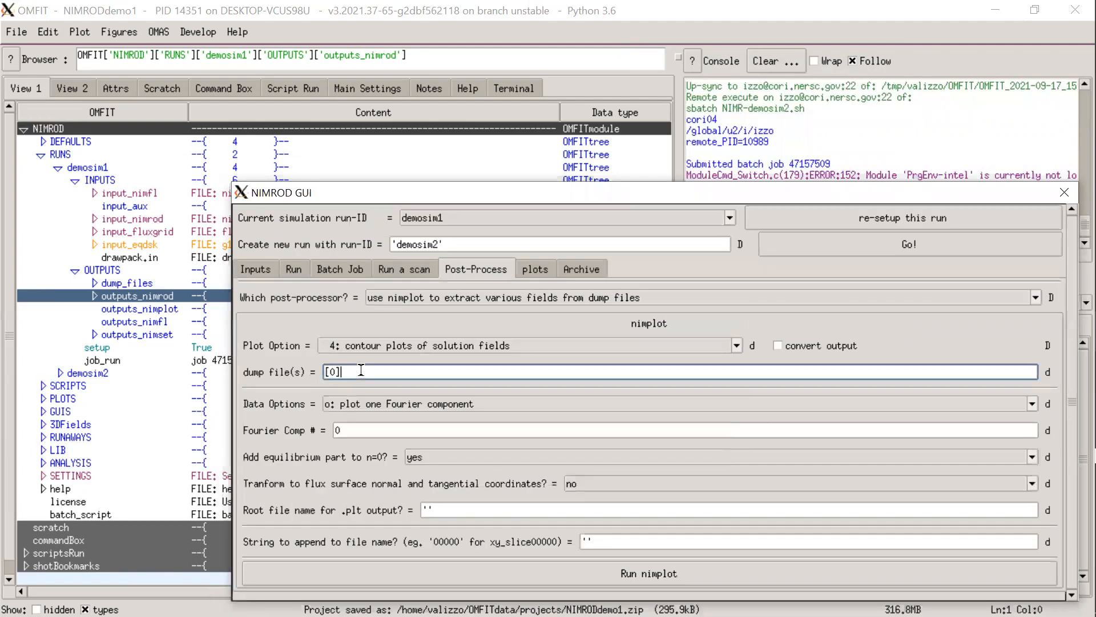
key("BackSpace")
key("BackSpace")
type("range(")
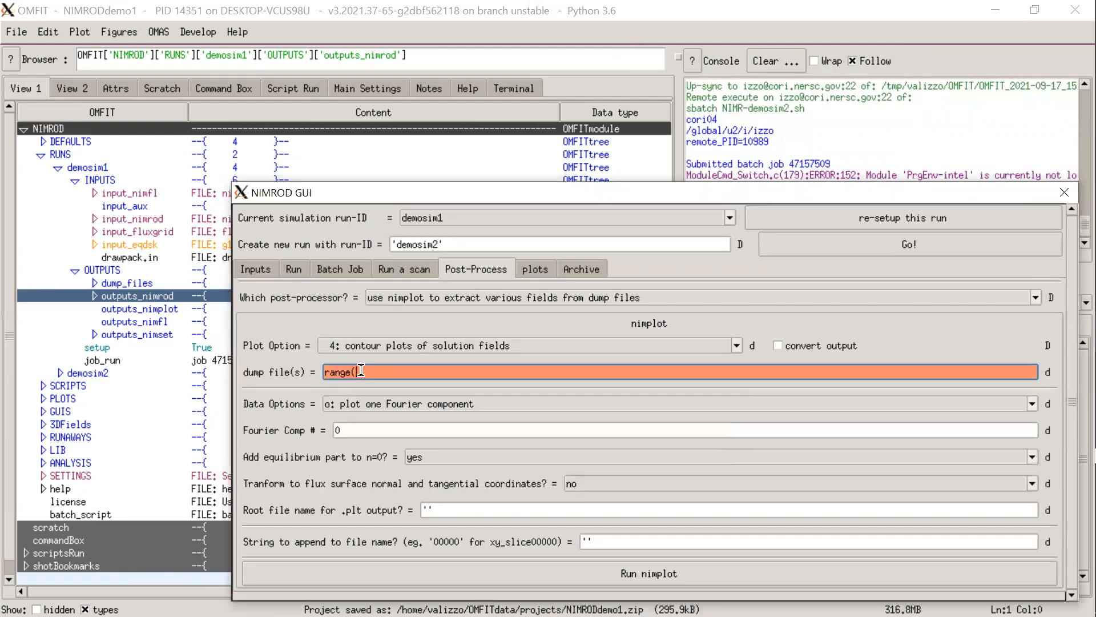
type("0,41,10)")
key("Return")
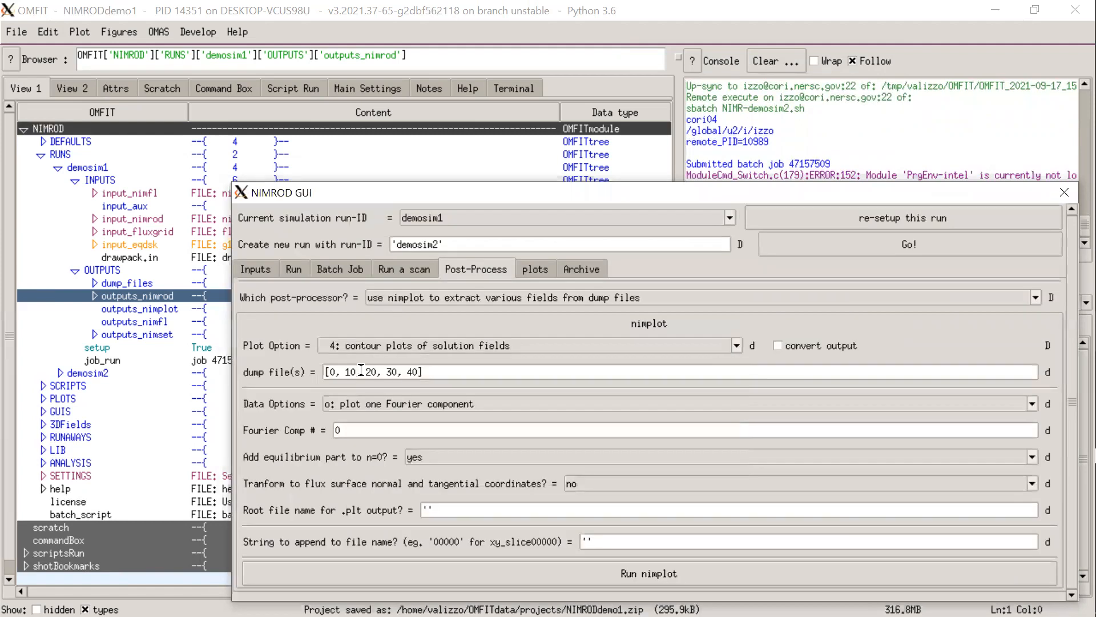
- Keep the data option on one Fourier component, append '00040' to the output file name, and run nimplot
left_click(372, 405)
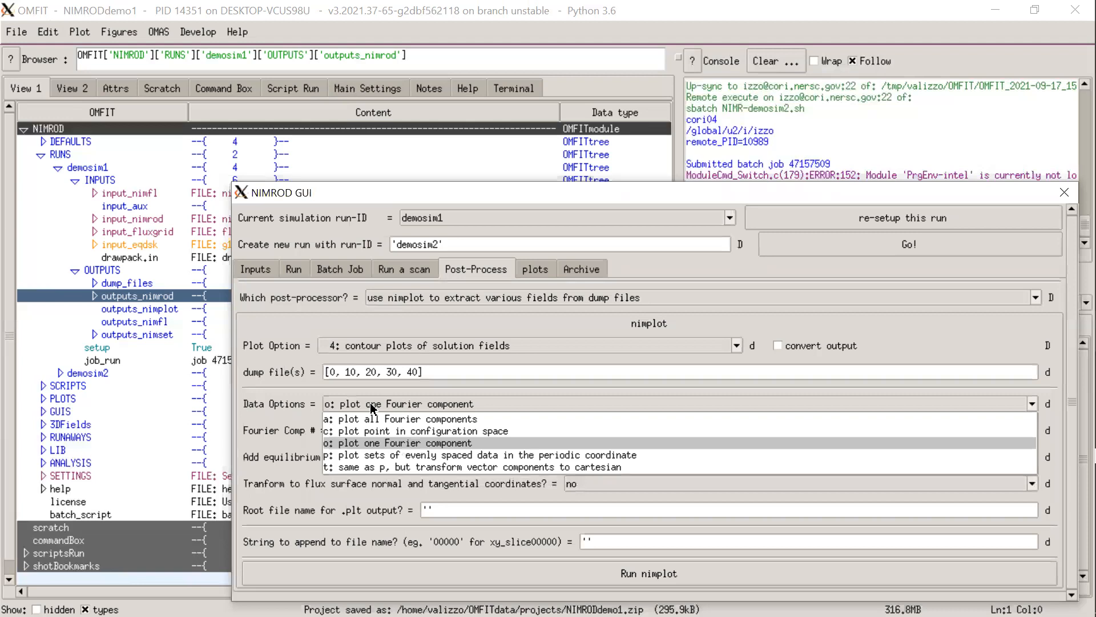
left_click(364, 442)
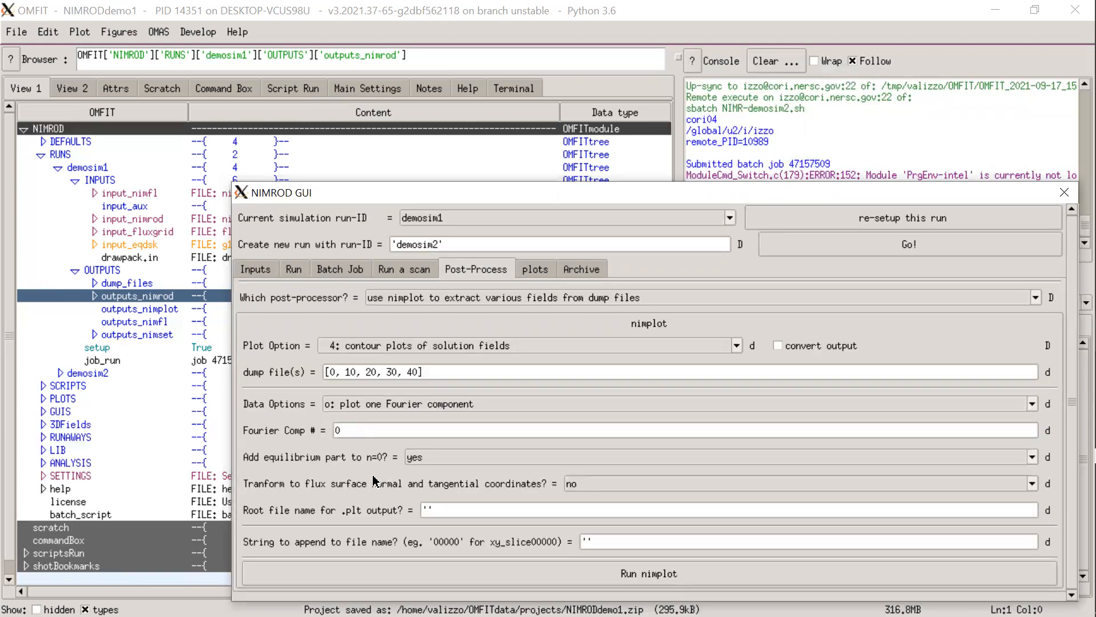
left_click(588, 543)
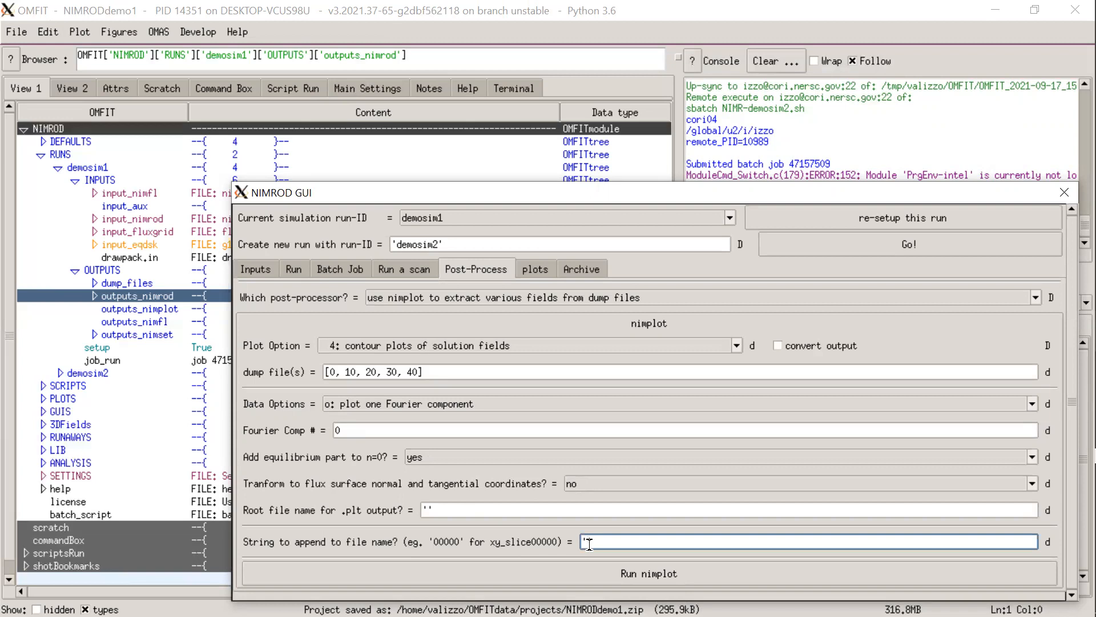
type("00040")
key("Return")
left_click(552, 574)
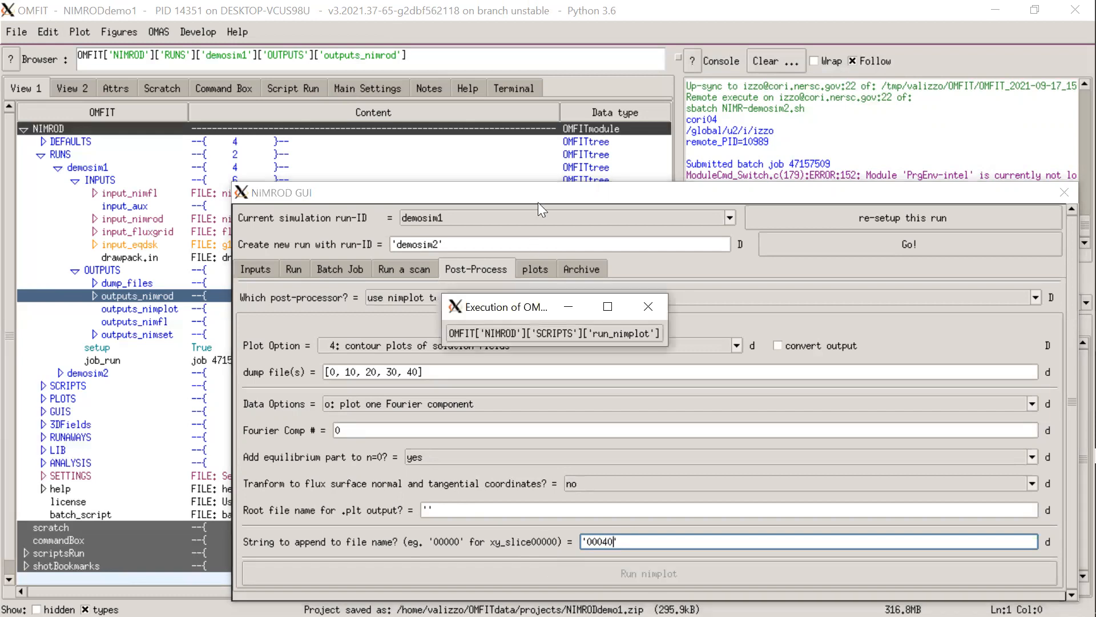
- Examine the log_contour00040 settings and the contour00040 fields in demosim1's outputs_nimplot
left_click_drag(539, 198, 540, 248)
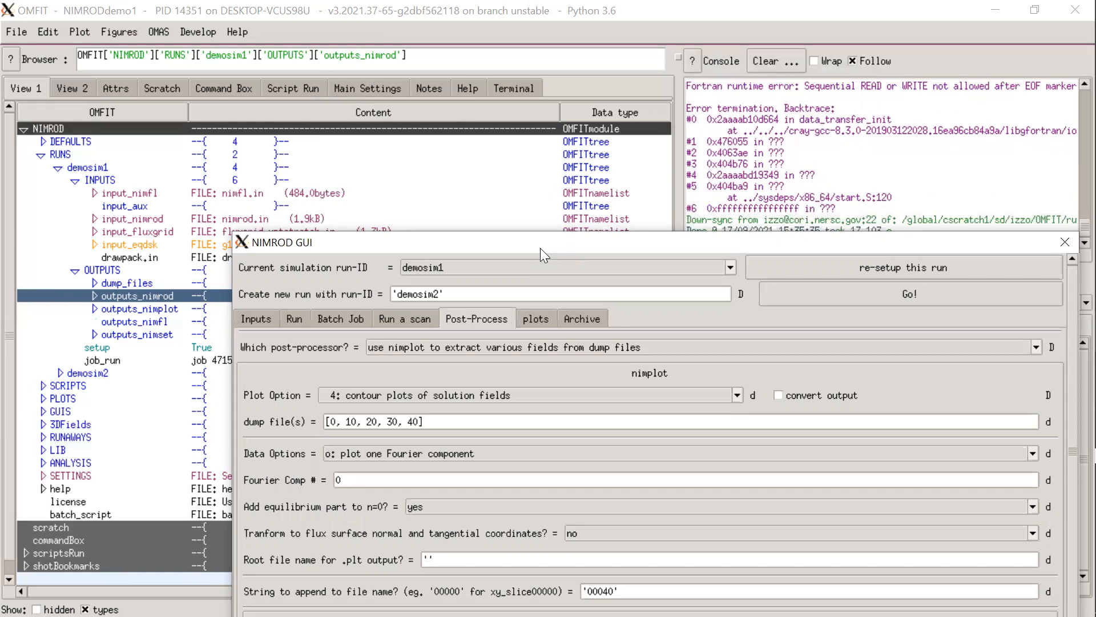
left_click(94, 309)
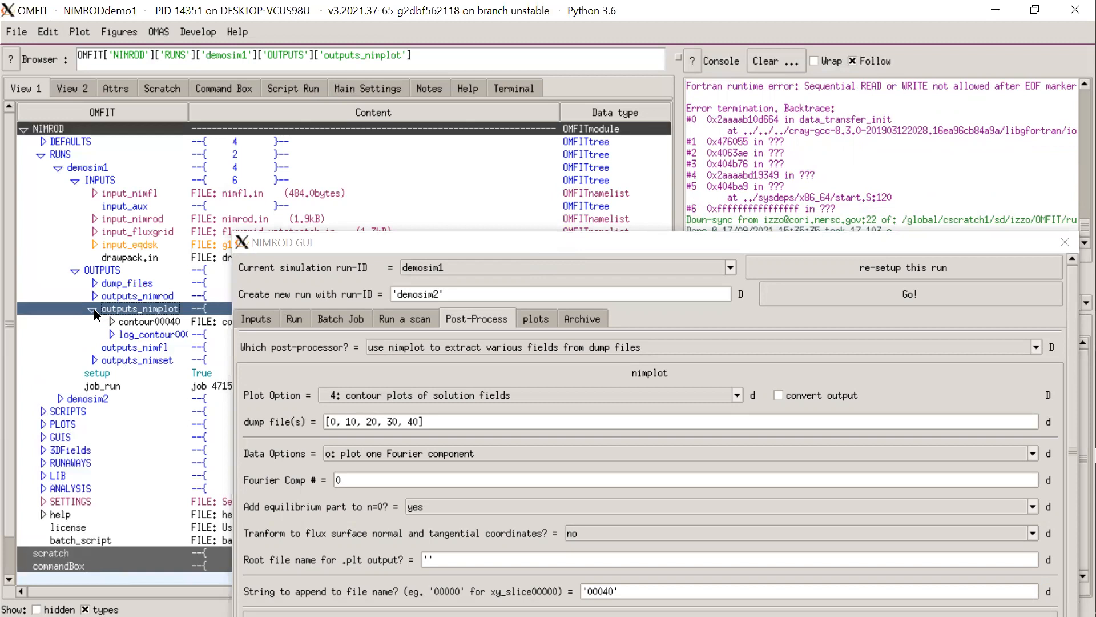
left_click(112, 334)
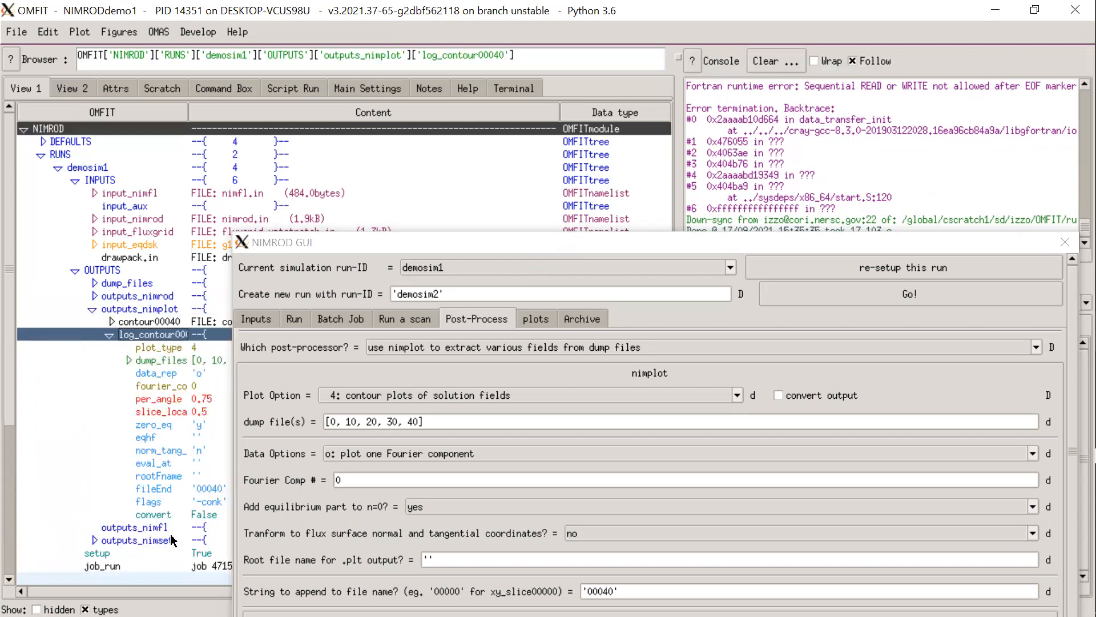
left_click(109, 335)
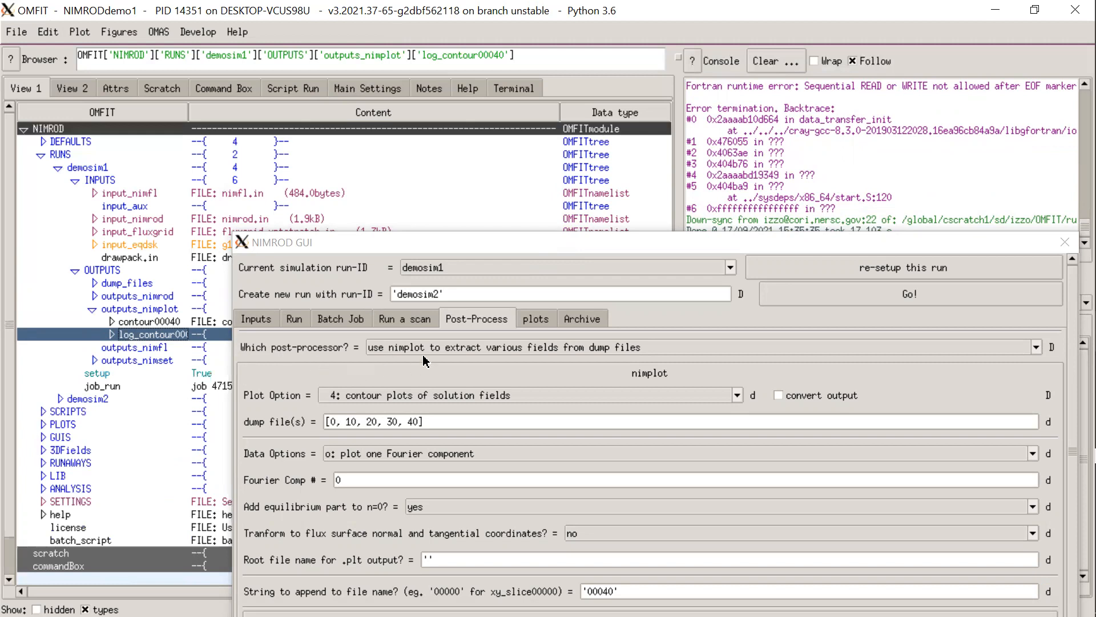
left_click(112, 327)
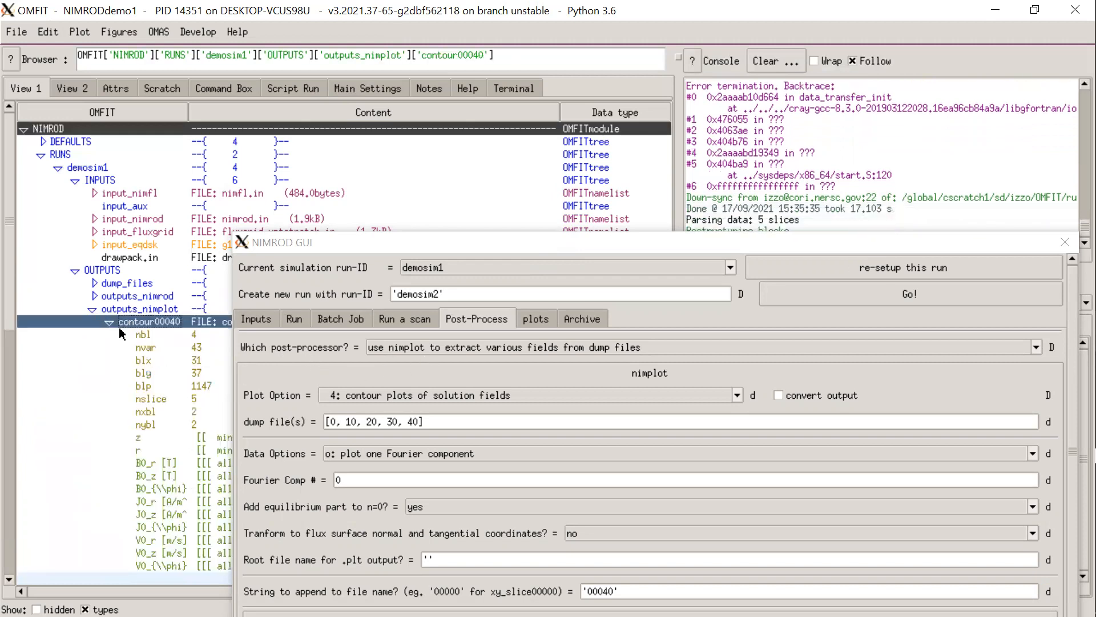
scroll(137, 476, "down", 3)
scroll(138, 475, "down", 5)
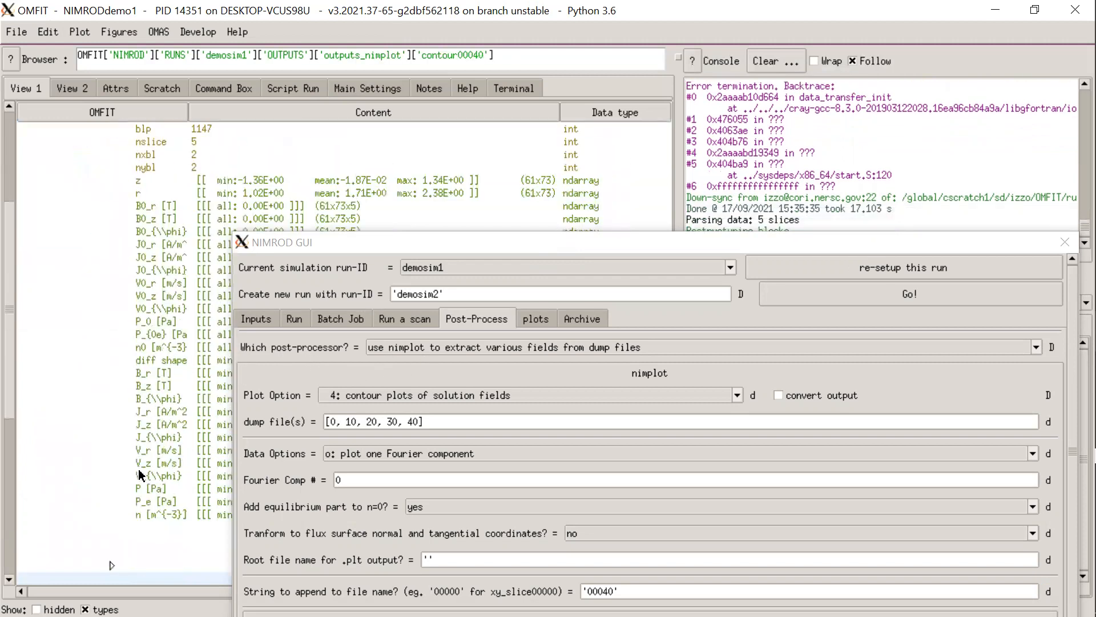
scroll(139, 474, "up", 6)
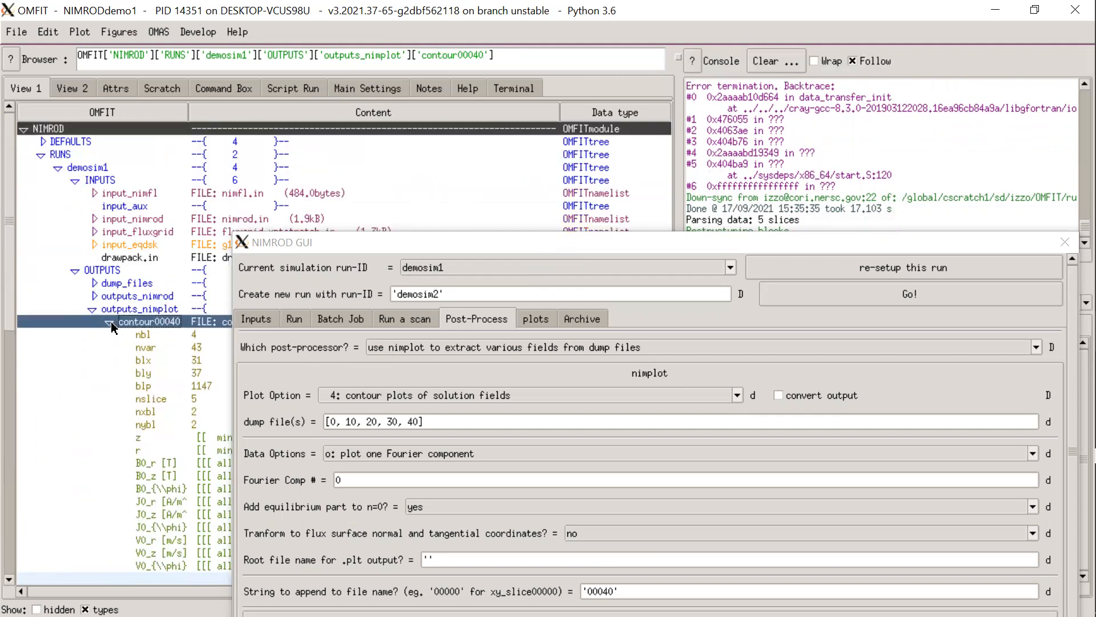
left_click(111, 324)
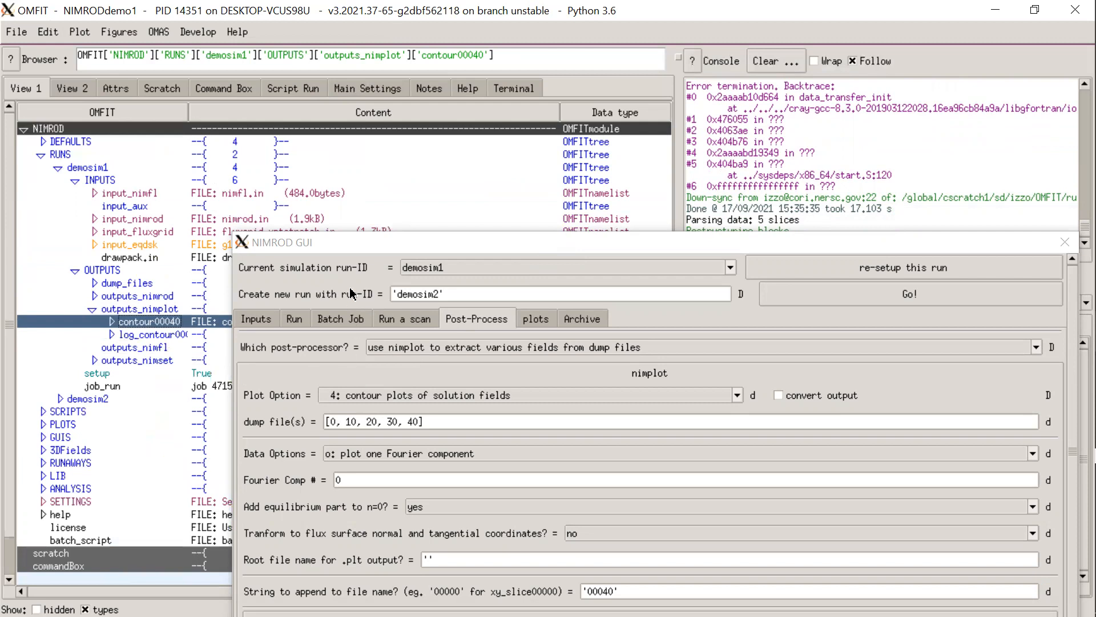
- Switch the post-processor to nimfl for magnetic field line tracing and run NIMFL in its parallel version on dump.00000
left_click_drag(358, 239, 330, 195)
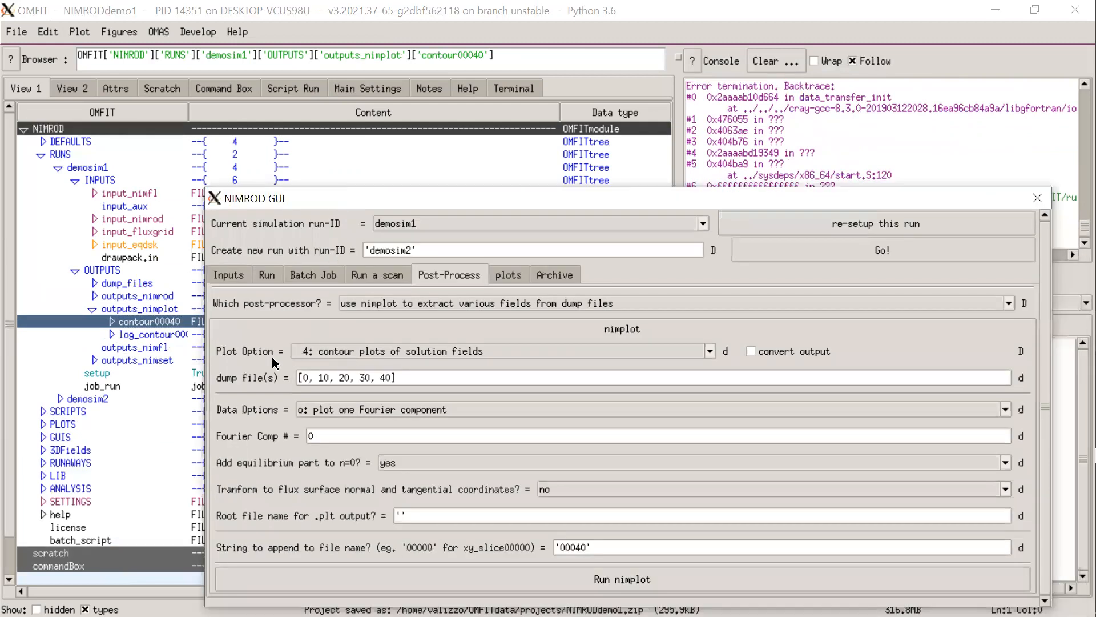
left_click(365, 308)
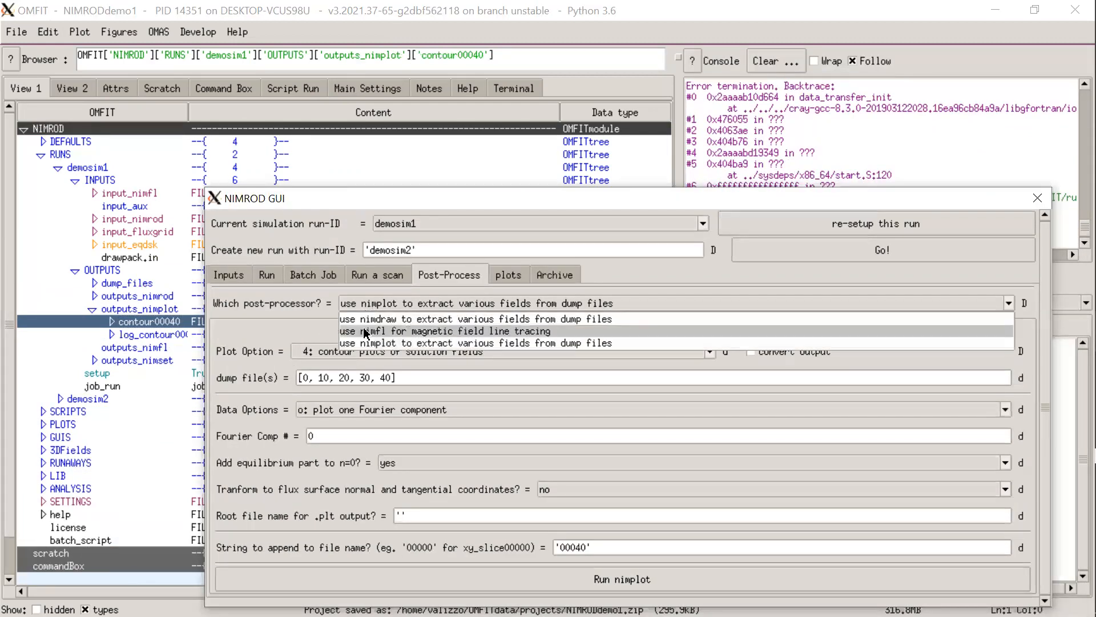
left_click(366, 334)
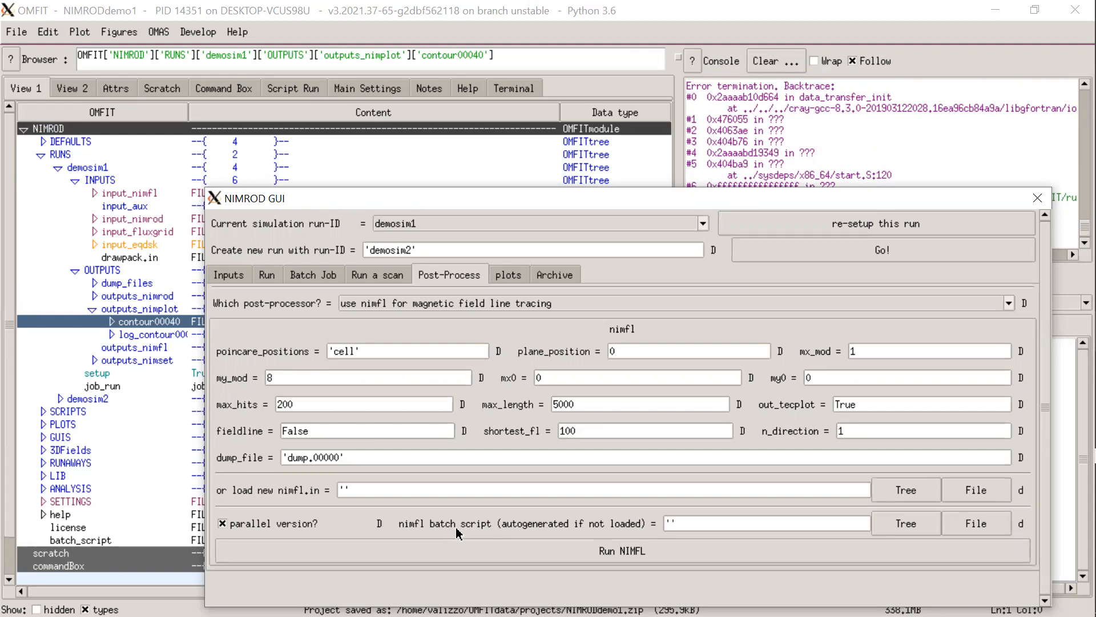
left_click(456, 556)
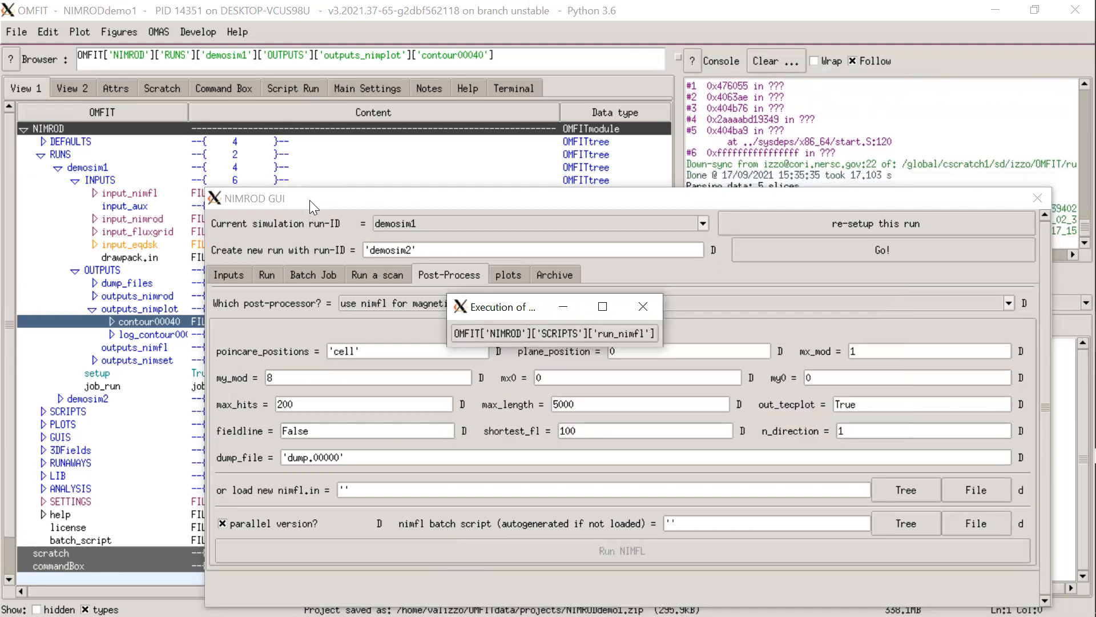
left_click_drag(310, 200, 299, 268)
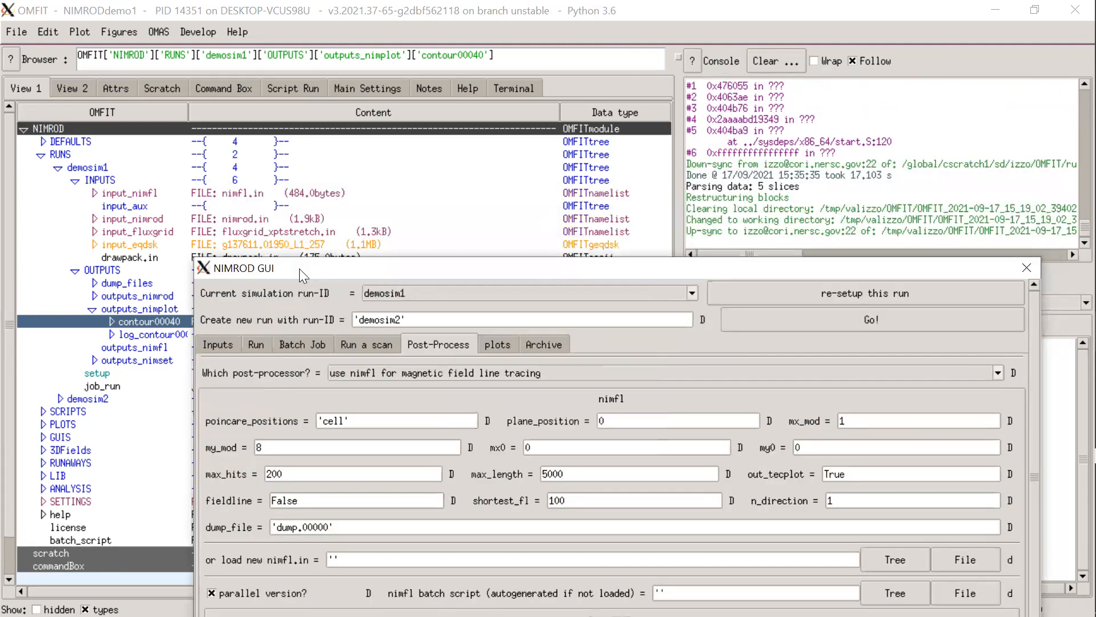
- In the plot settings, choose contour00040 as the contour data and J_{\phi} [A/m^2] as the plot item
left_click(496, 345)
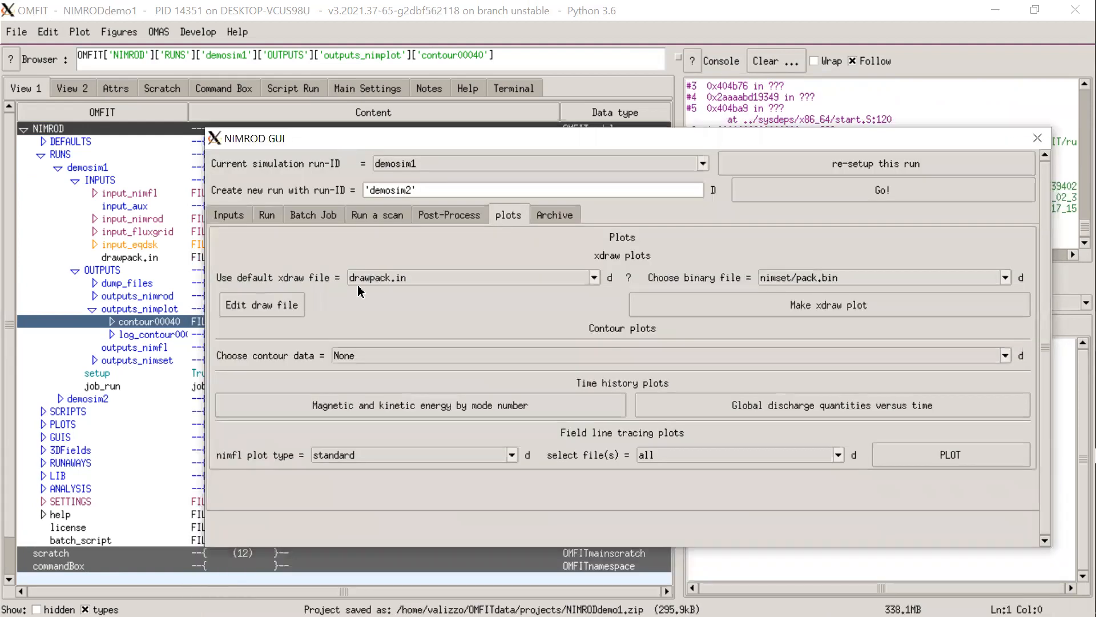
left_click(368, 357)
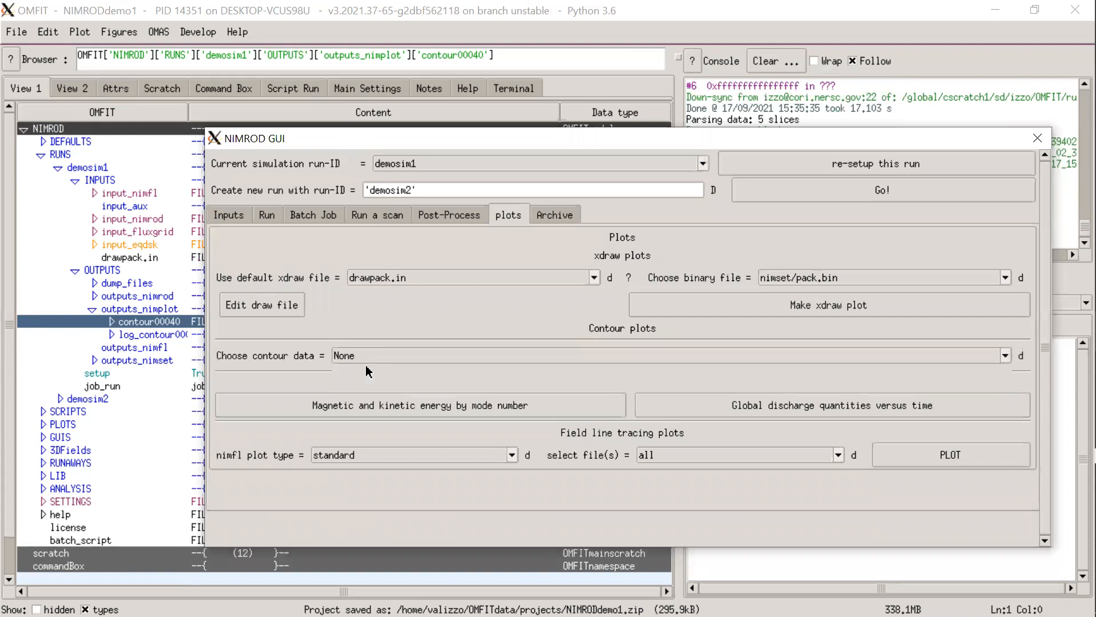
left_click(368, 372)
left_click(355, 384)
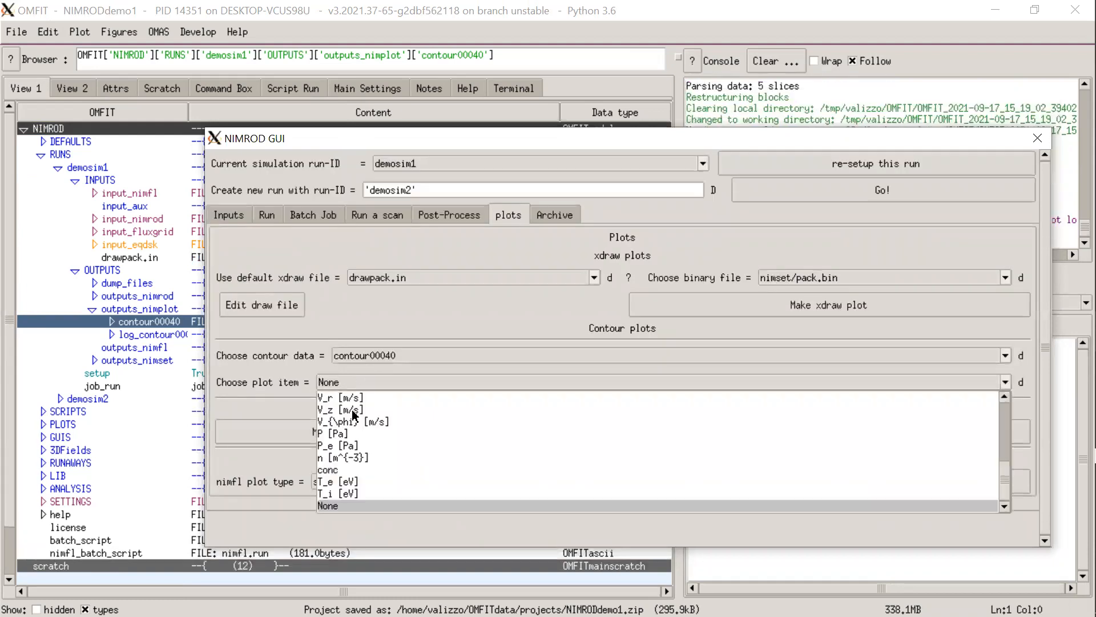
scroll(348, 463, "up", 5)
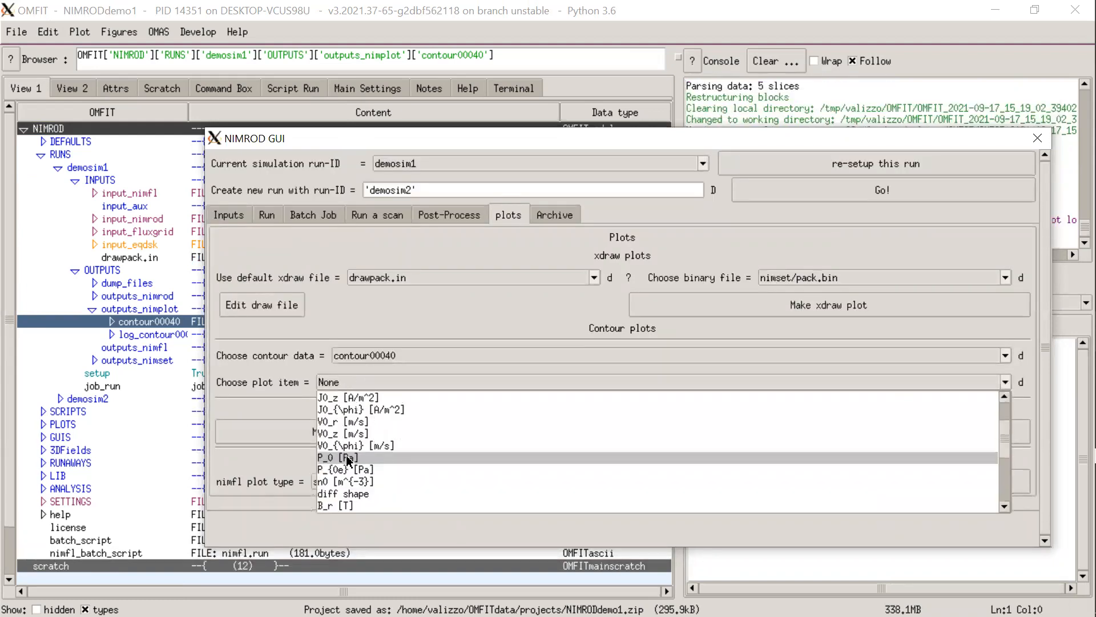
scroll(350, 457, "down", 4)
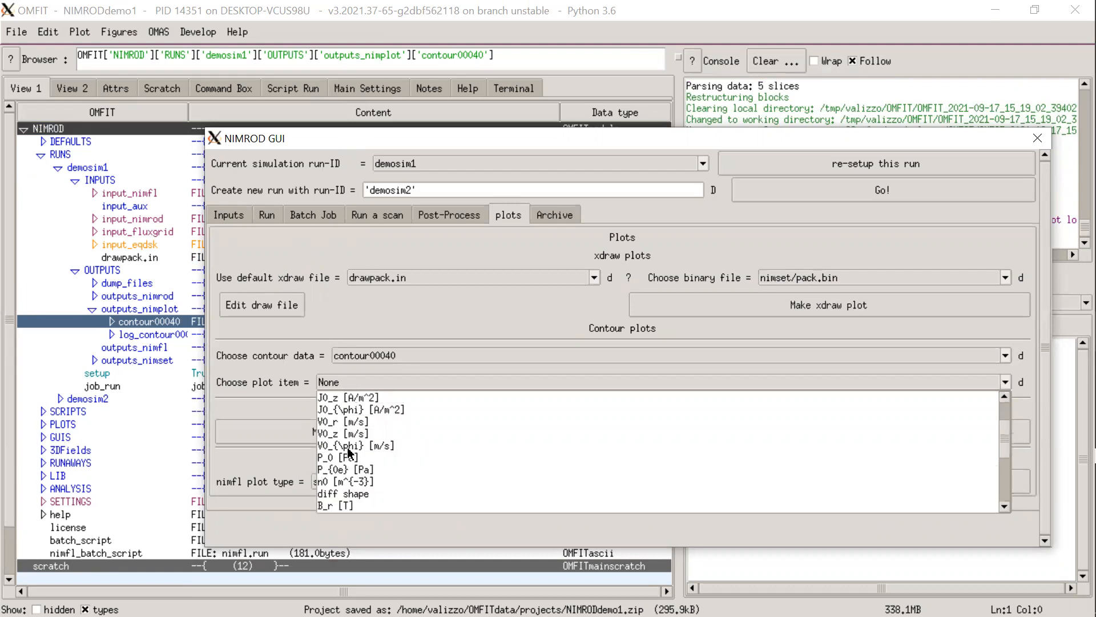
scroll(343, 487, "down", 2)
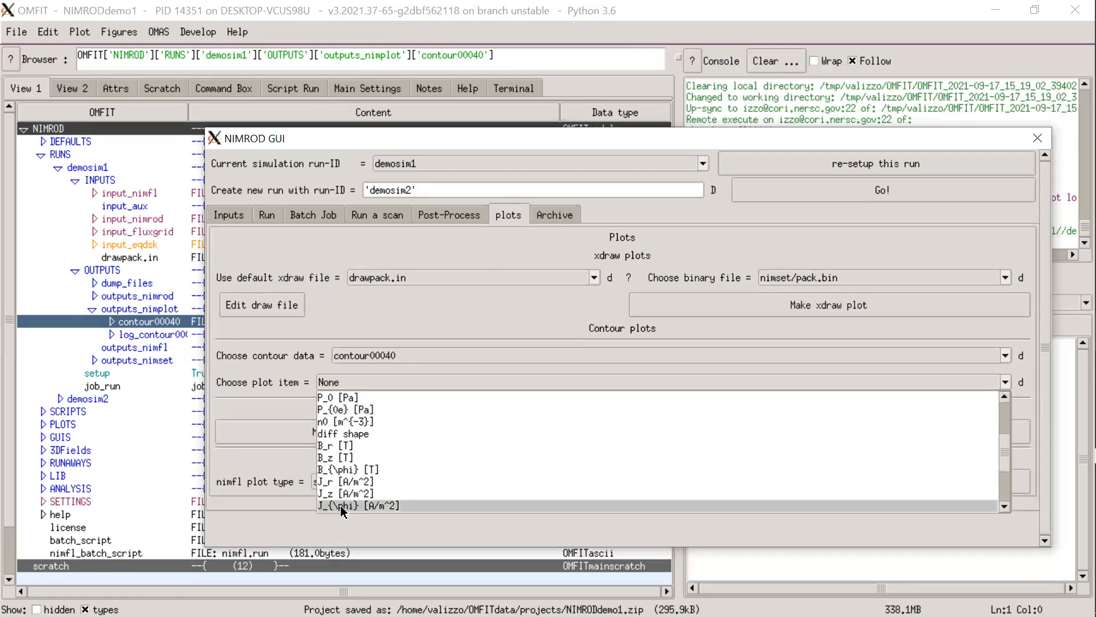
left_click(344, 485)
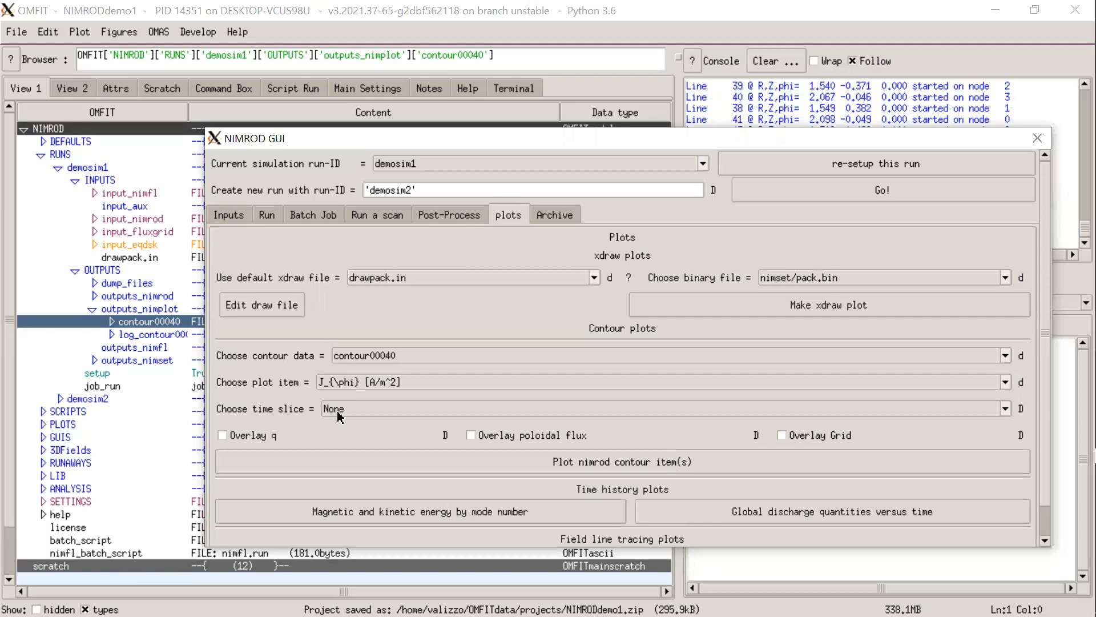
- Plot the J_{\phi} contours at time slice 3 with the poloidal flux overlaid, and close the figure after viewing
left_click(337, 410)
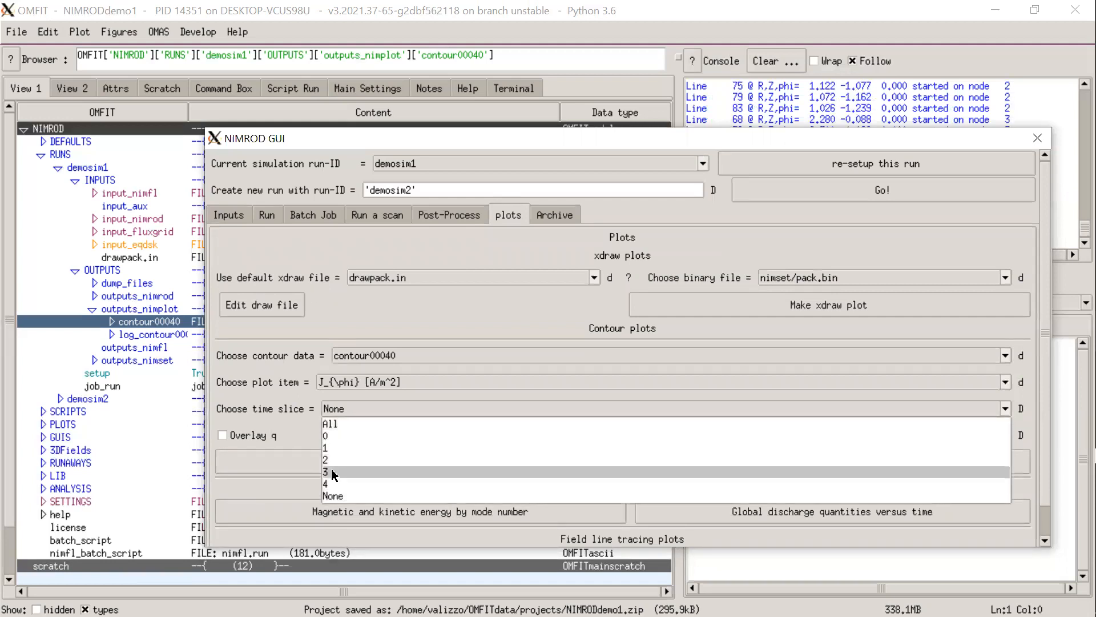
left_click(338, 472)
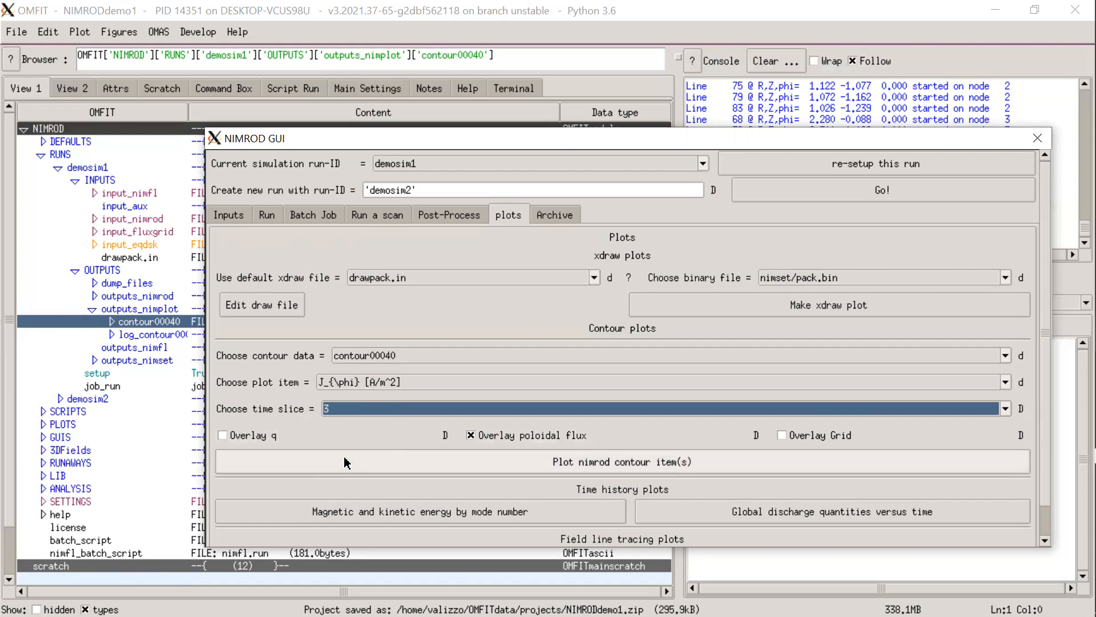
left_click(326, 470)
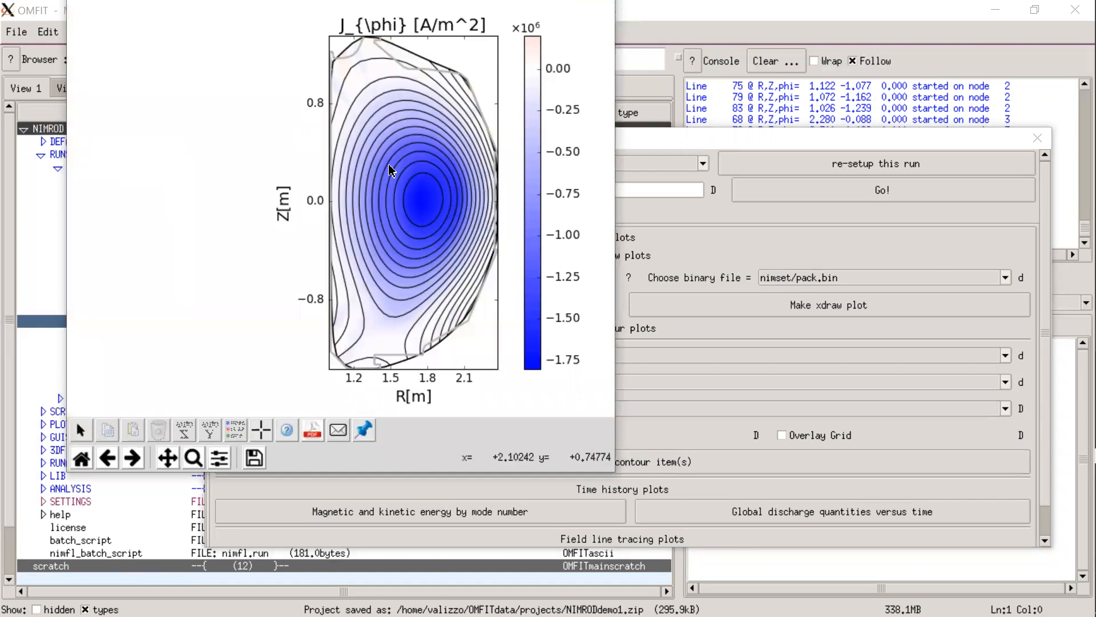
left_click(611, 4)
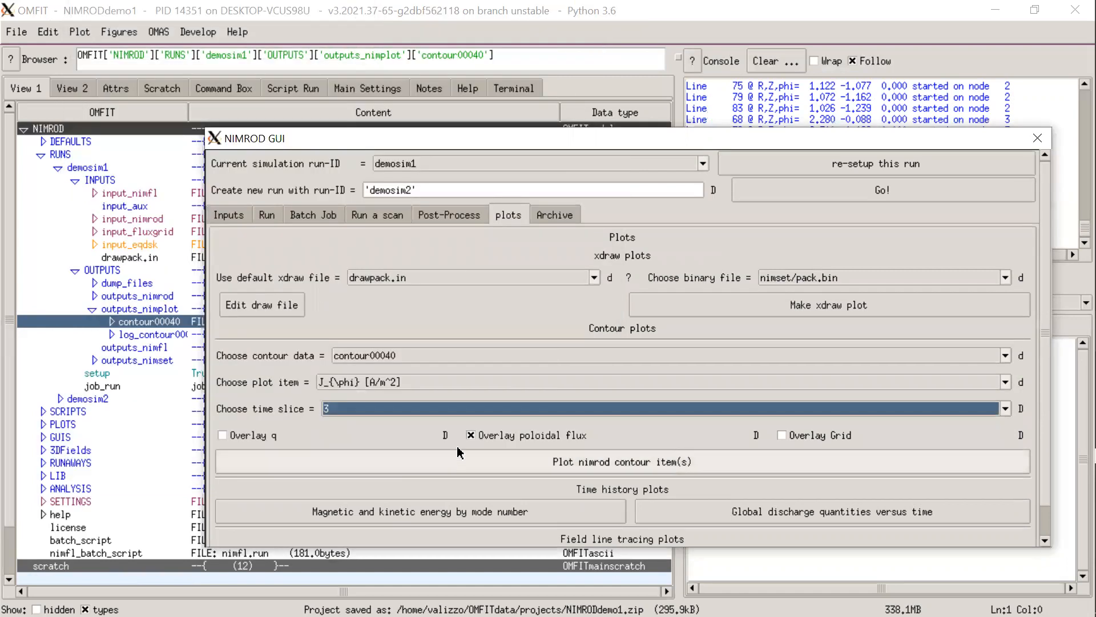
- Plot the T_e [eV] contours for all time slices with q overlaid
left_click(410, 381)
scroll(394, 439, "up", 4)
scroll(391, 440, "down", 1)
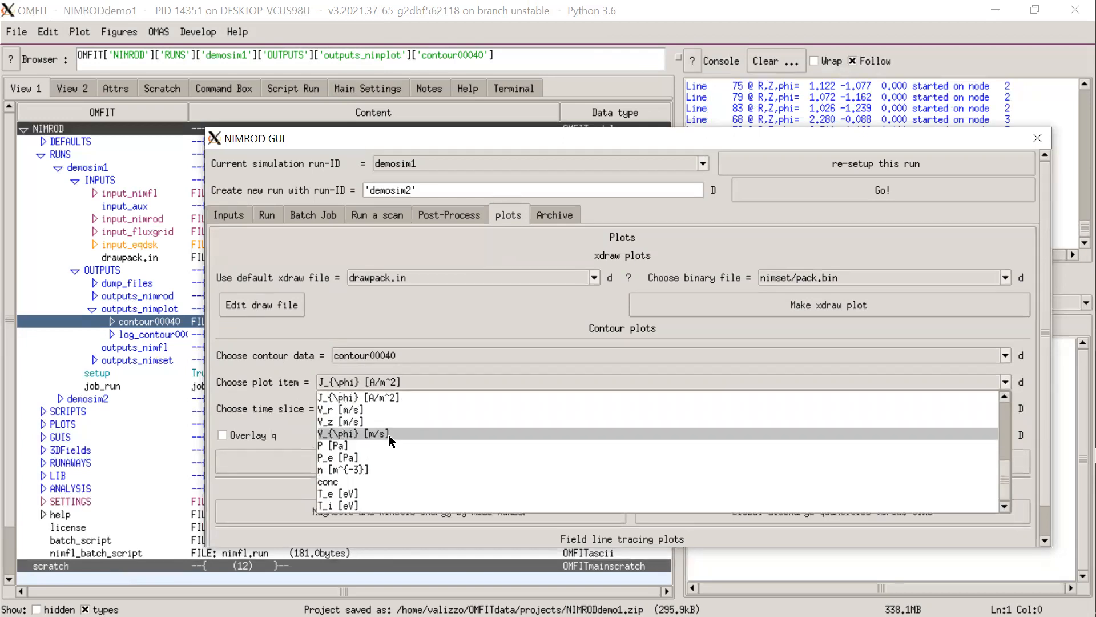
left_click(380, 493)
left_click(345, 409)
left_click(344, 423)
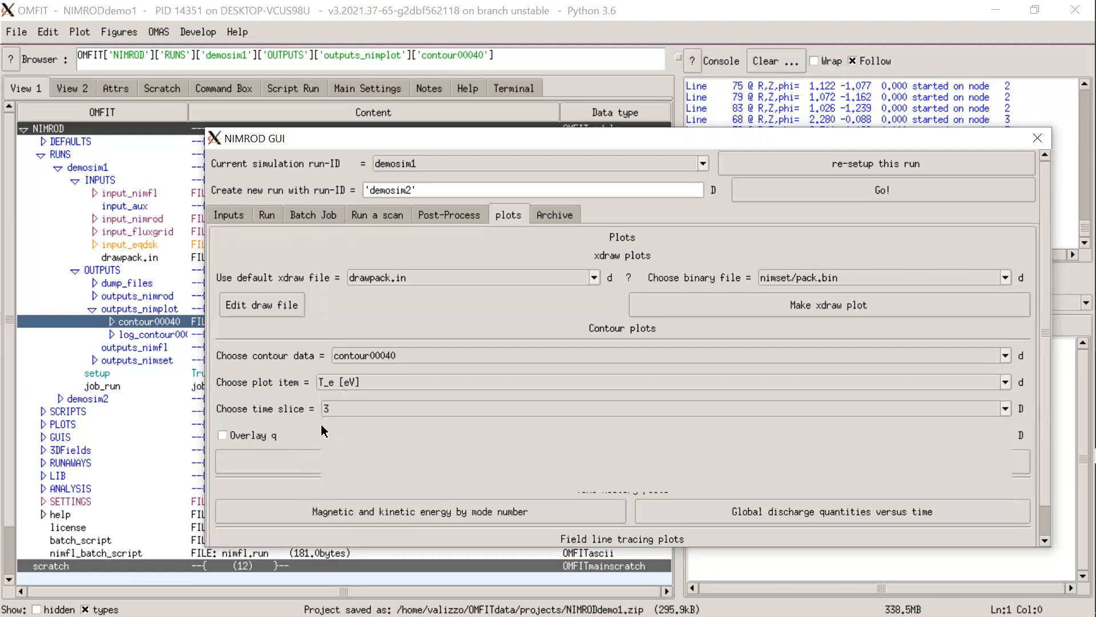
left_click(222, 436)
left_click(262, 470)
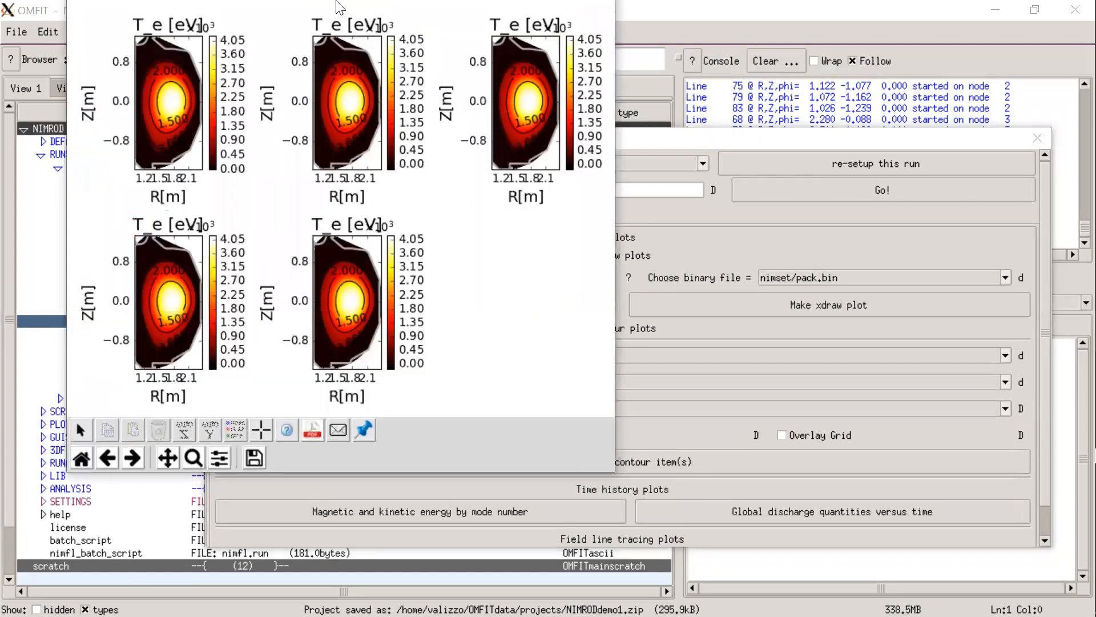
- Maximize the T_e [eV] contour figure to view all time slices, and close it after viewing
double_click(337, 3)
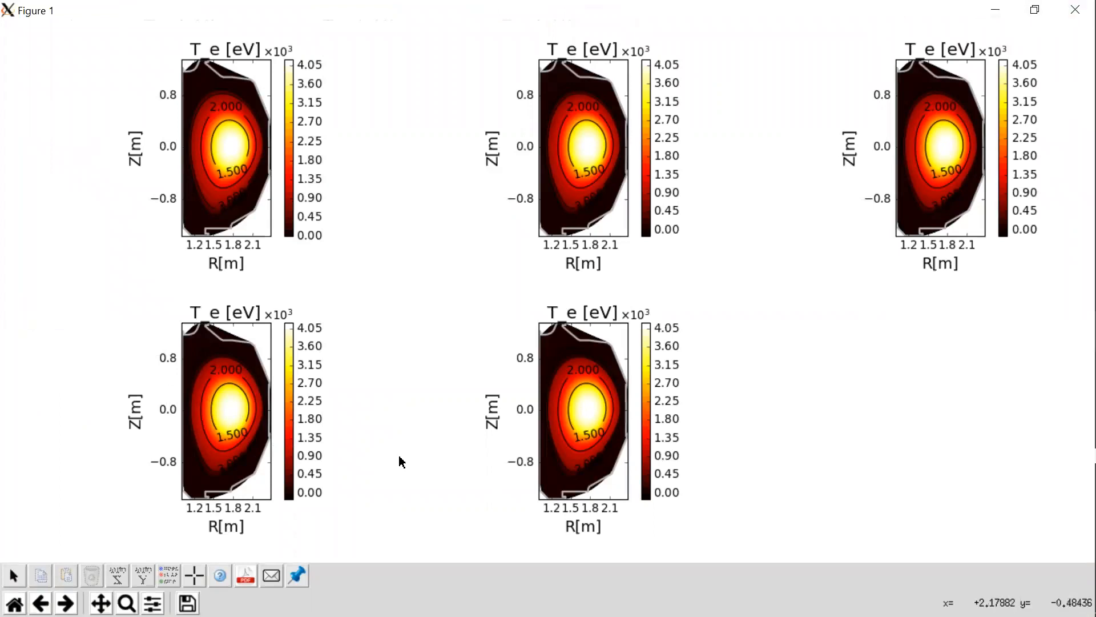
left_click(1073, 8)
left_click_drag(645, 152, 609, 288)
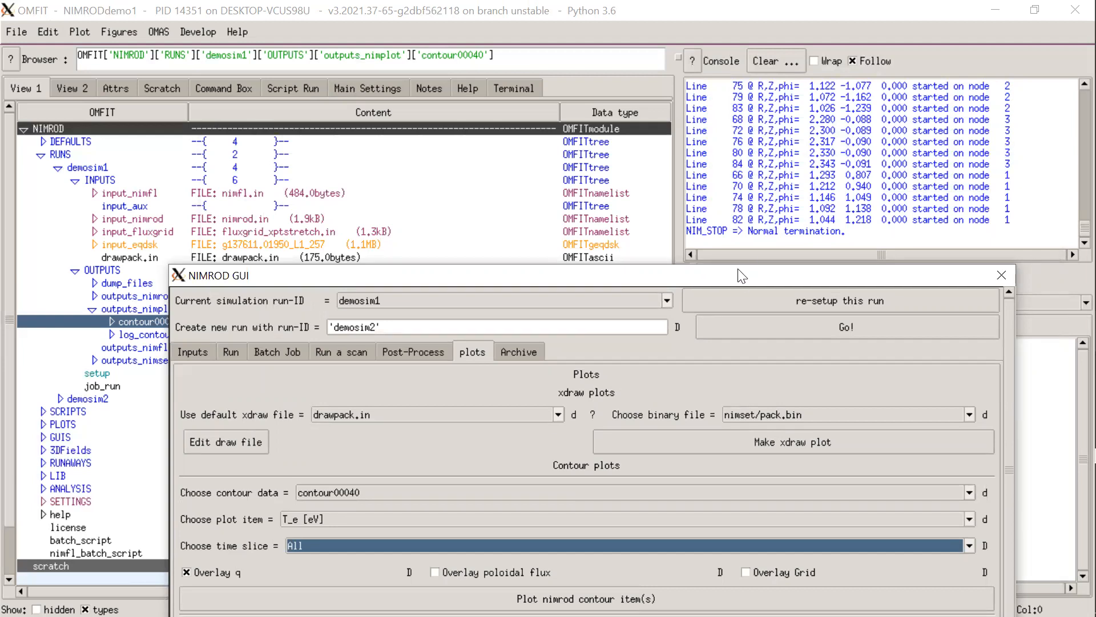
left_click_drag(741, 276, 701, 195)
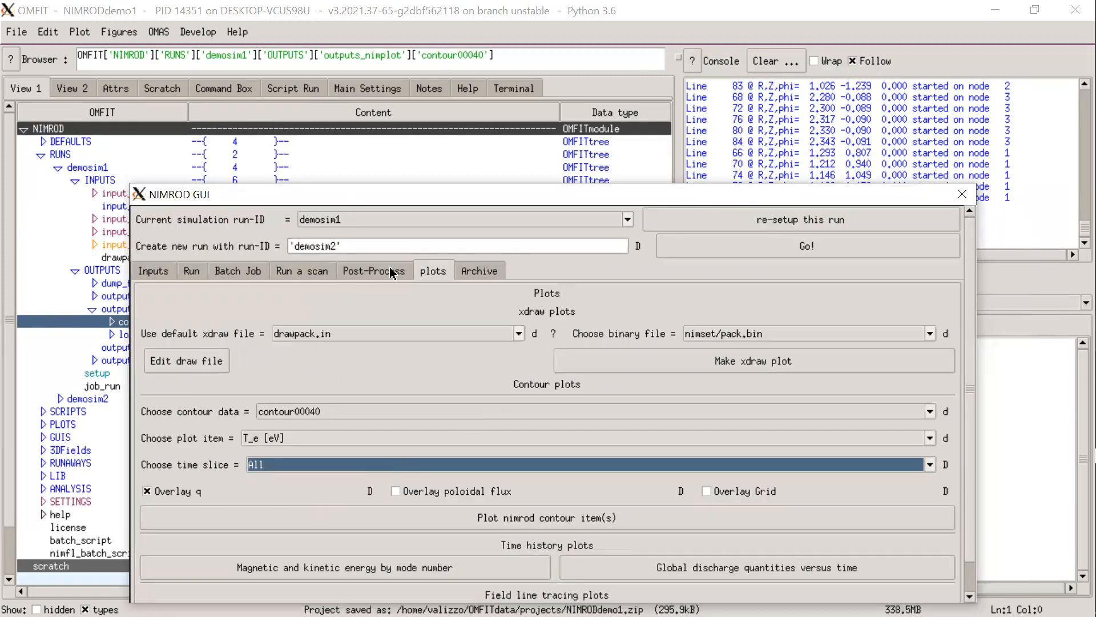
left_click_drag(488, 197, 490, 266)
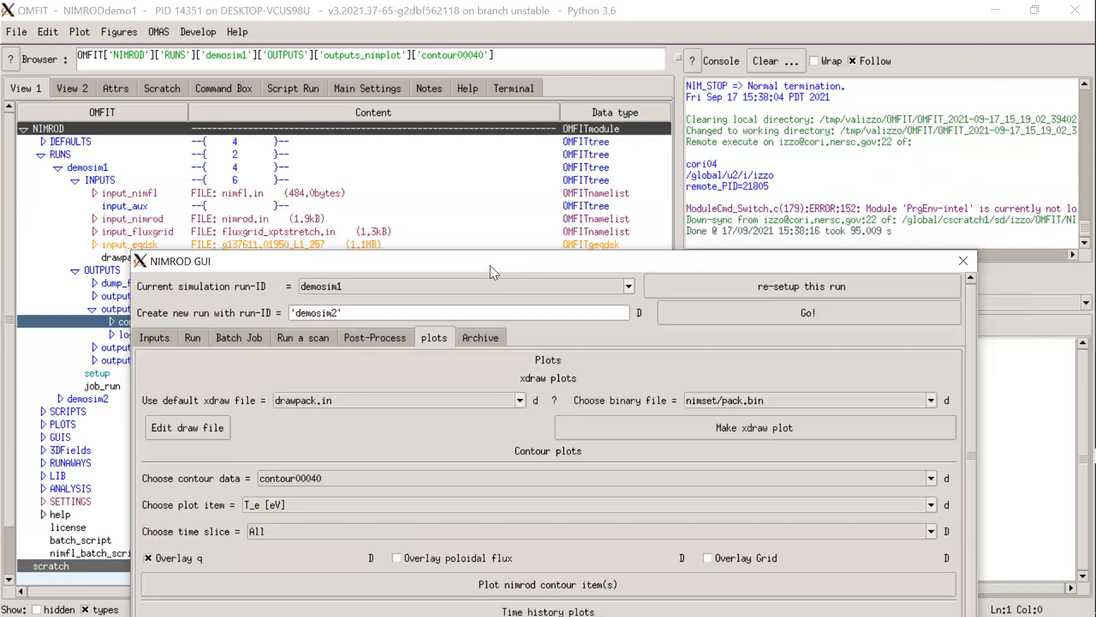
- Preview the nimfl0000000 field line data from demosim1's outputs_nimfl, and close the figure after viewing
left_click_drag(489, 265, 493, 120)
scroll(499, 268, "down", 1)
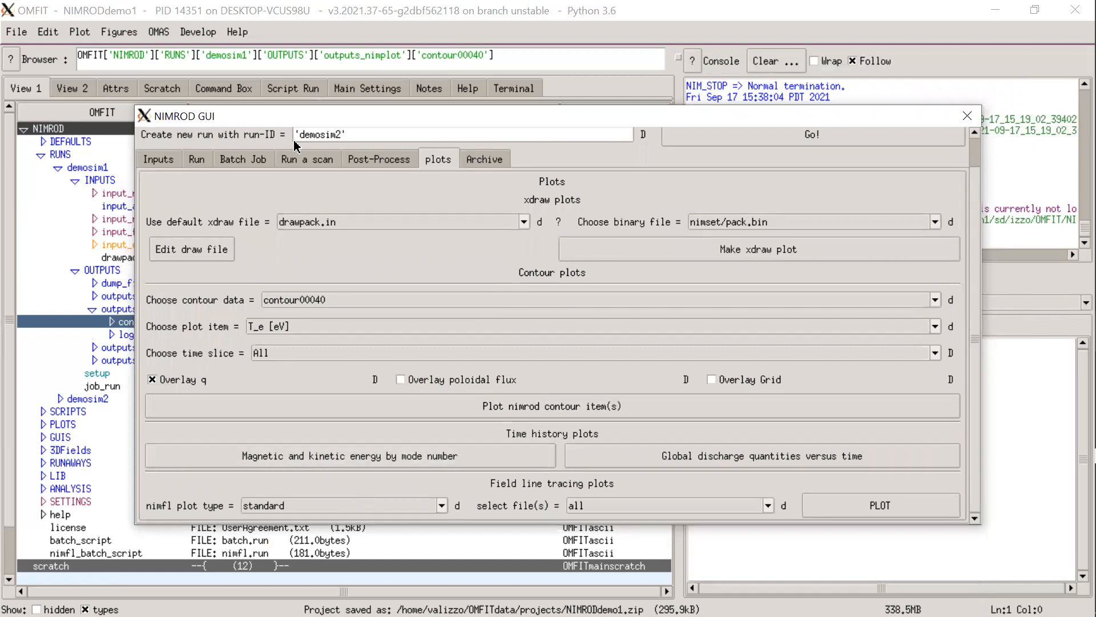
left_click_drag(322, 121, 480, 126)
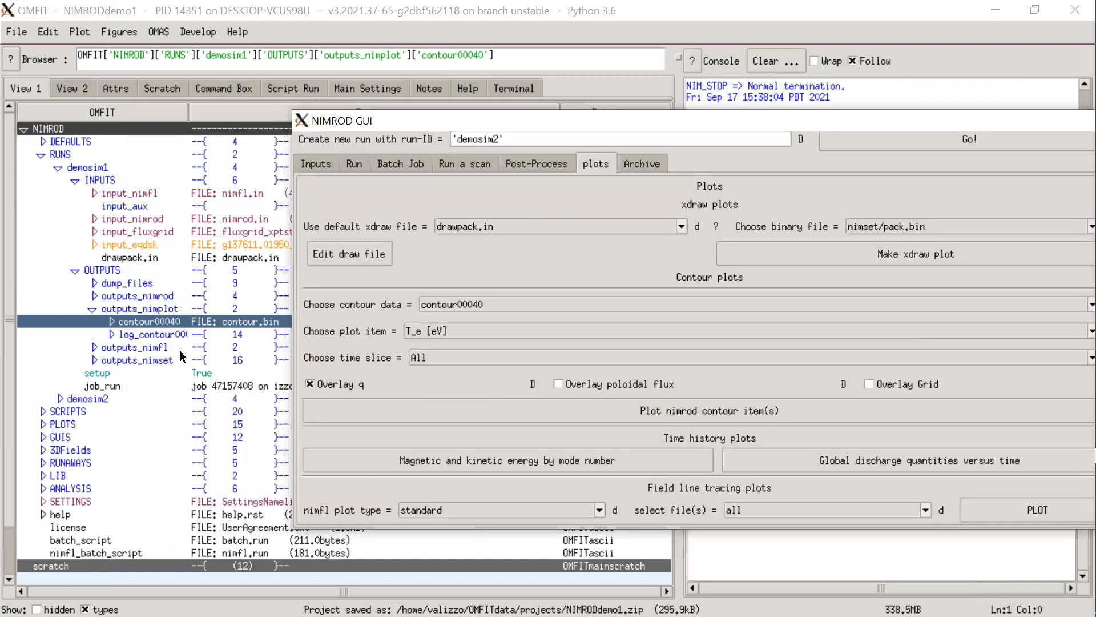
left_click(94, 348)
double_click(144, 360)
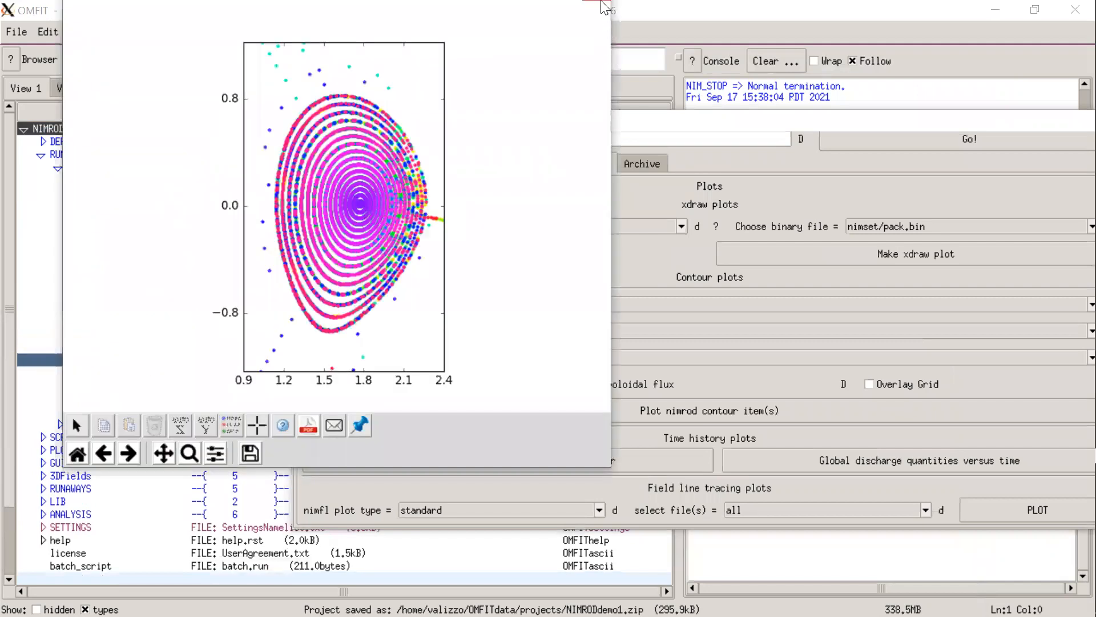
left_click(604, 4)
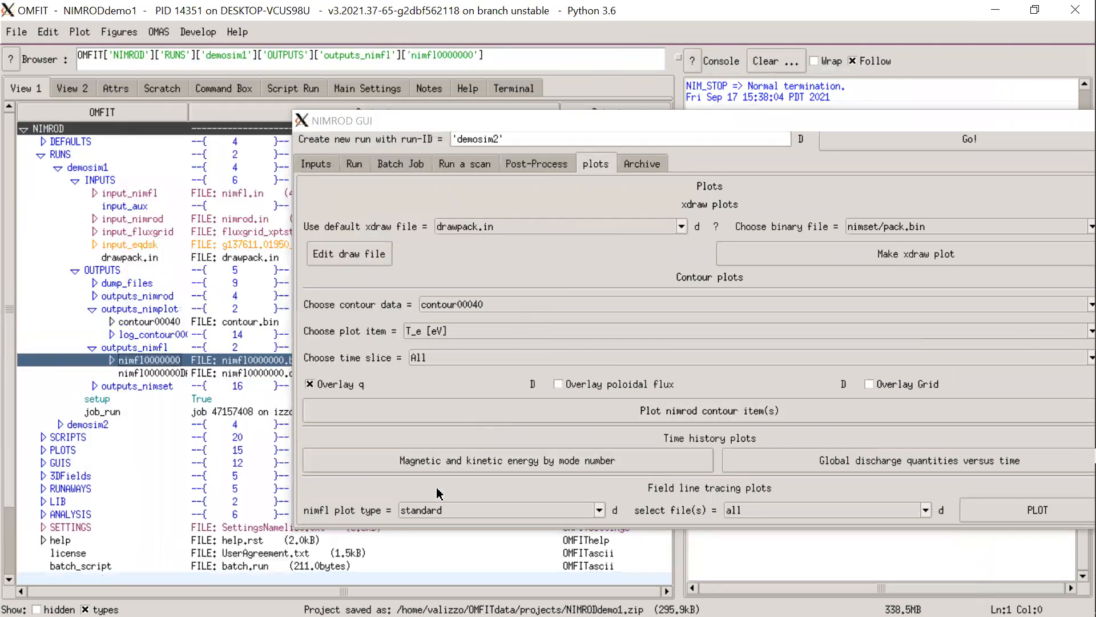
- Make the standard field line tracing plot for the file nimfl0000000, and close the figure after viewing
left_click(424, 511)
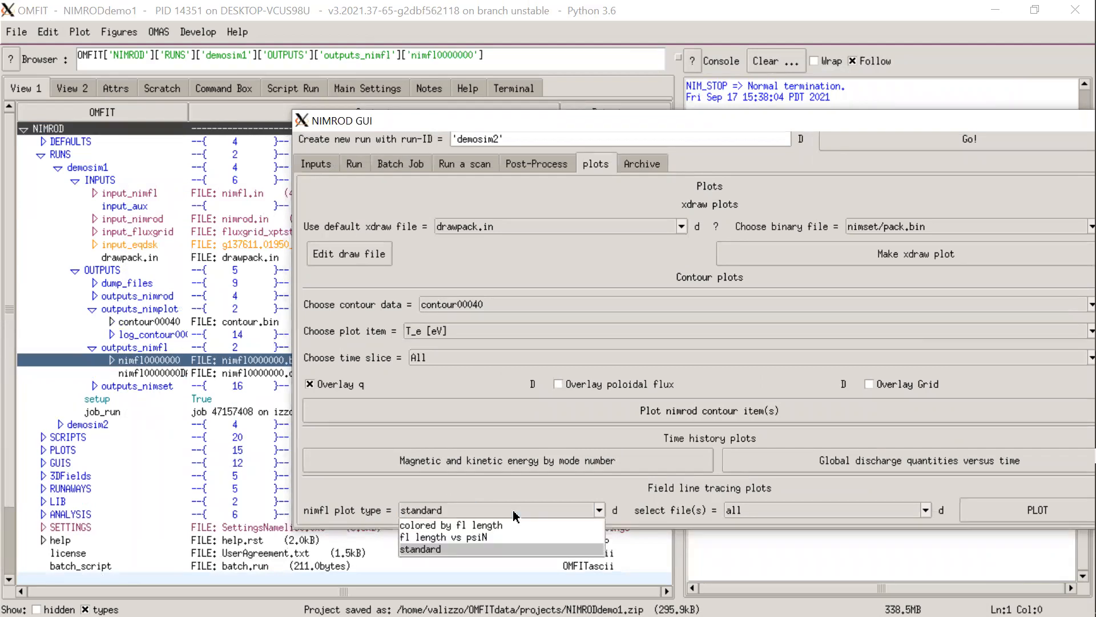
left_click(472, 512)
left_click_drag(598, 121, 454, 135)
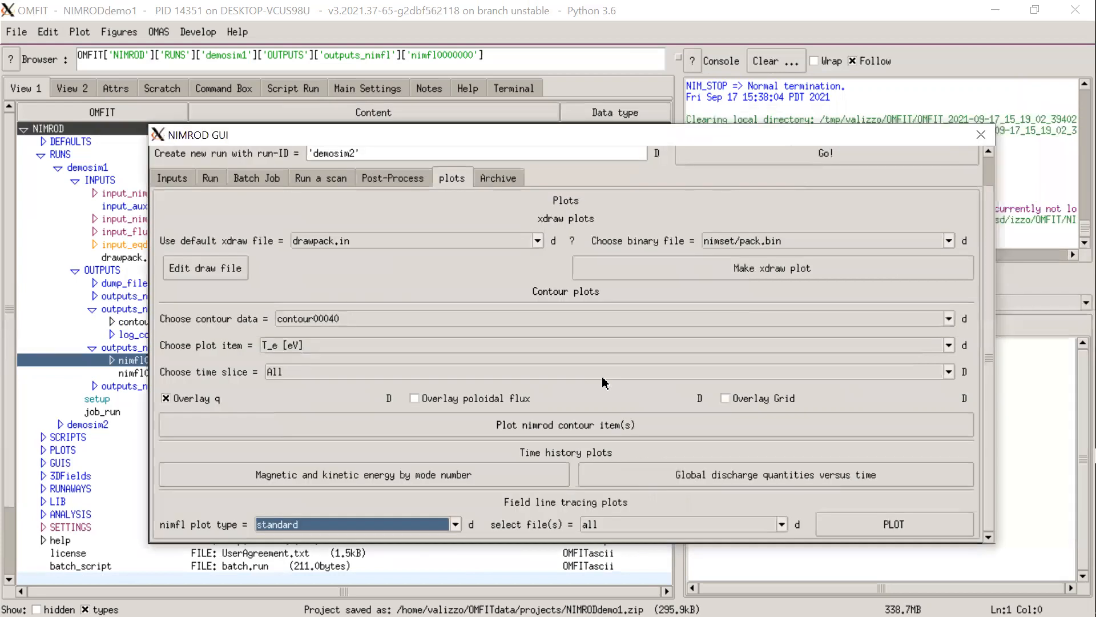
left_click(673, 529)
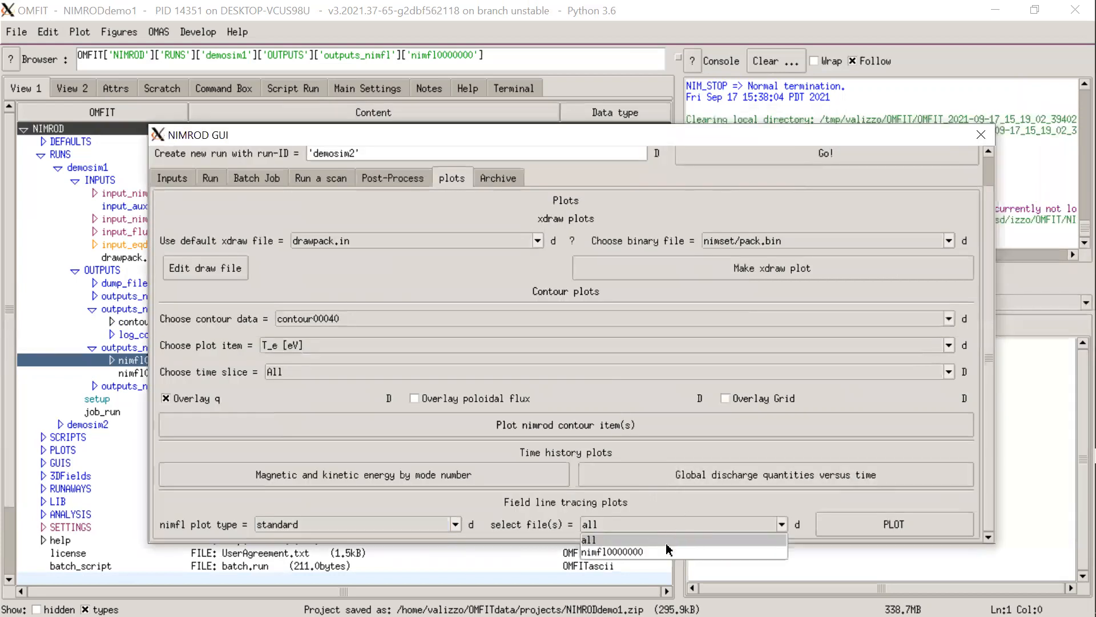
left_click(664, 551)
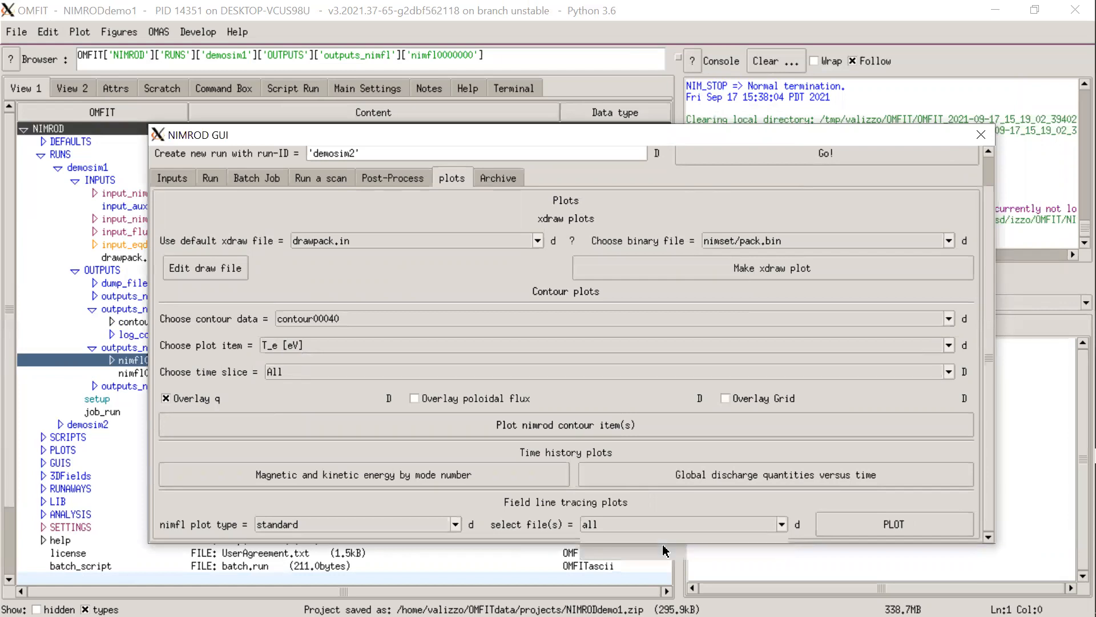
left_click(855, 525)
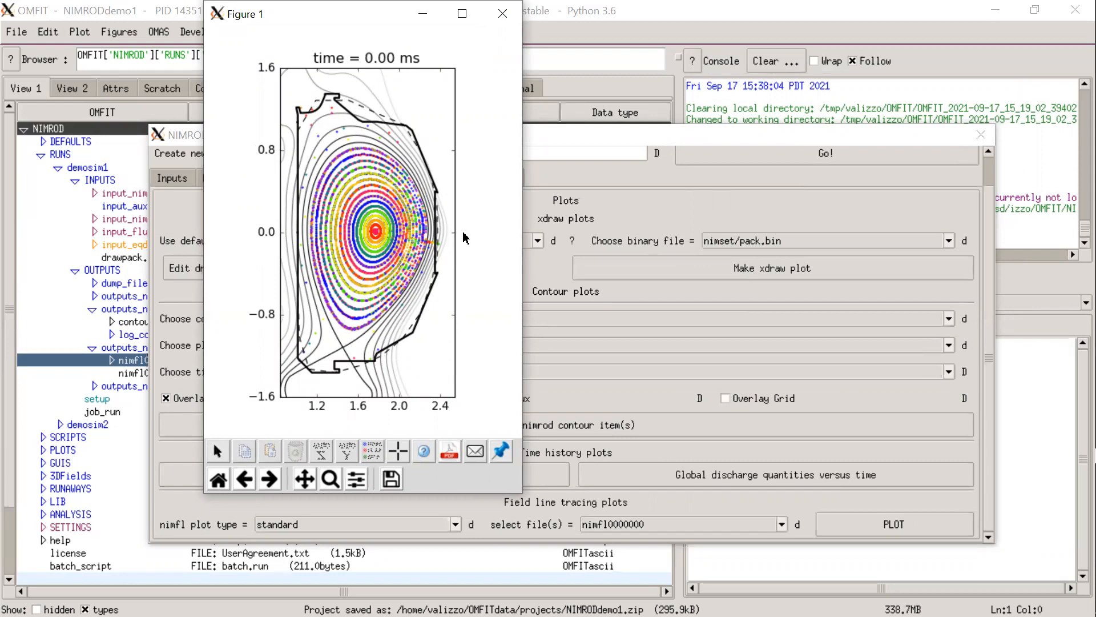
left_click(503, 14)
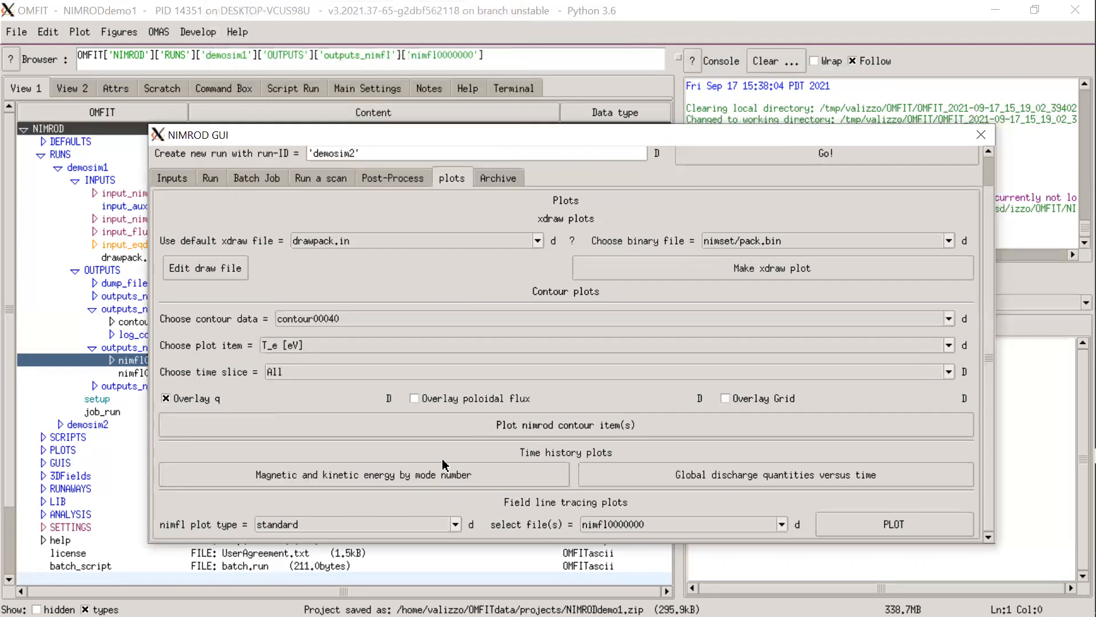
- Plot the nimfl0000000 field lines colored by fl length, and close the figure after viewing
left_click(384, 526)
left_click(378, 539)
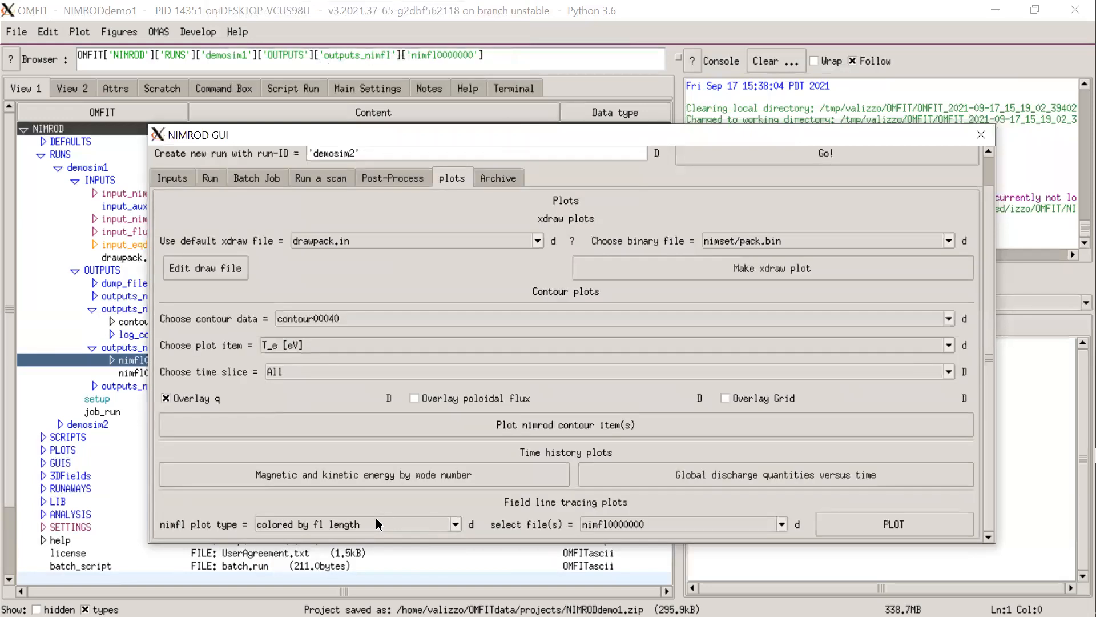
left_click(854, 524)
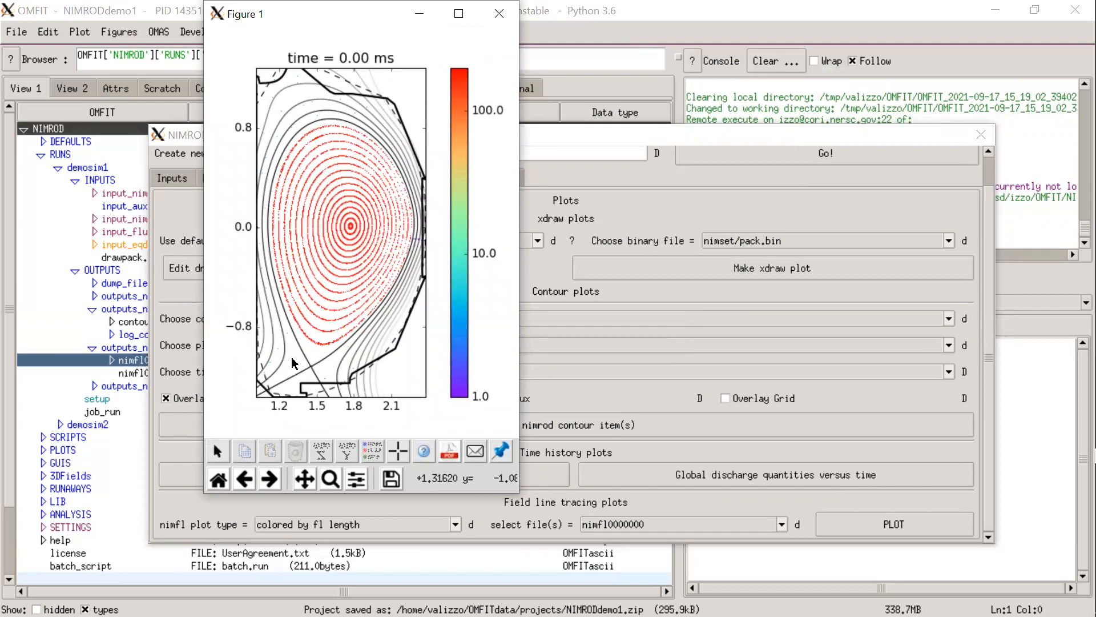
left_click(492, 9)
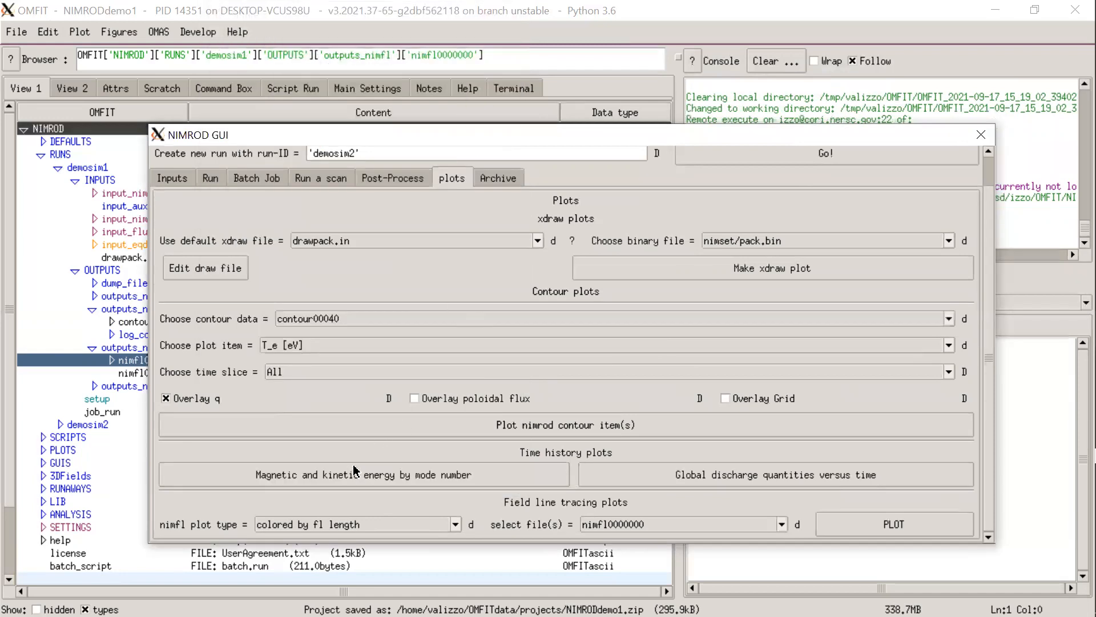
- Plot fl length vs psiN for nimfl0000000, and close the figure after viewing
left_click(340, 526)
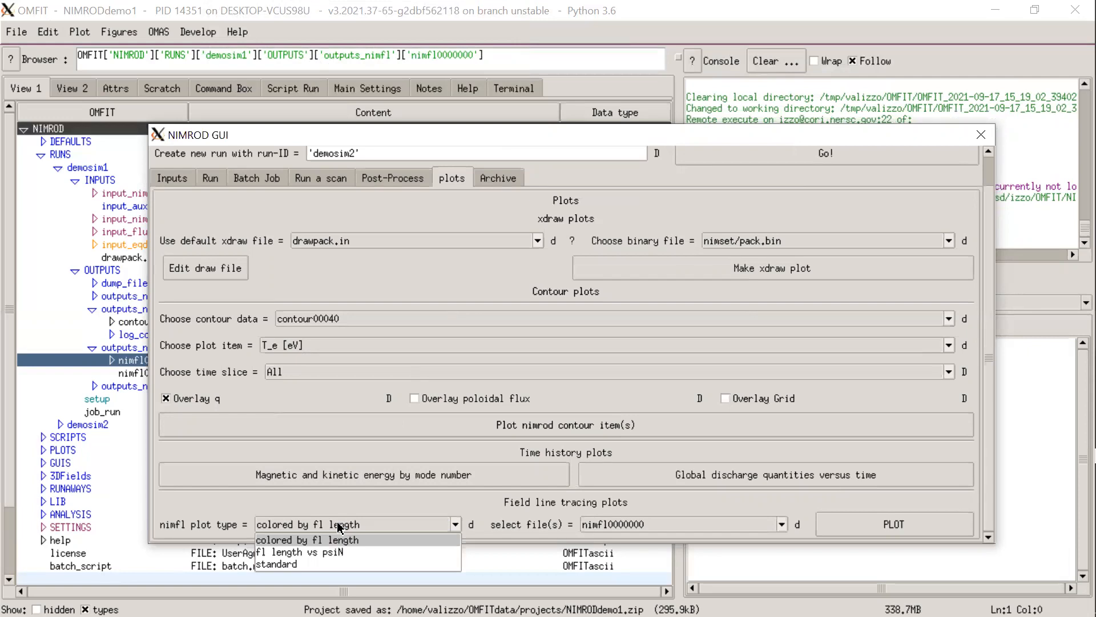
left_click(353, 552)
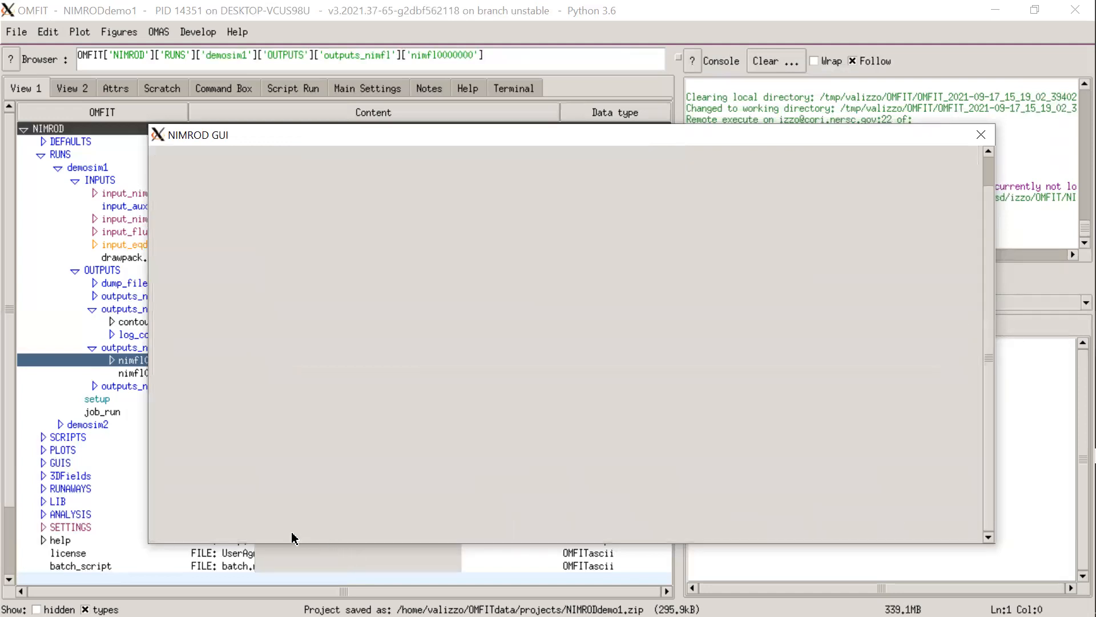
left_click(894, 524)
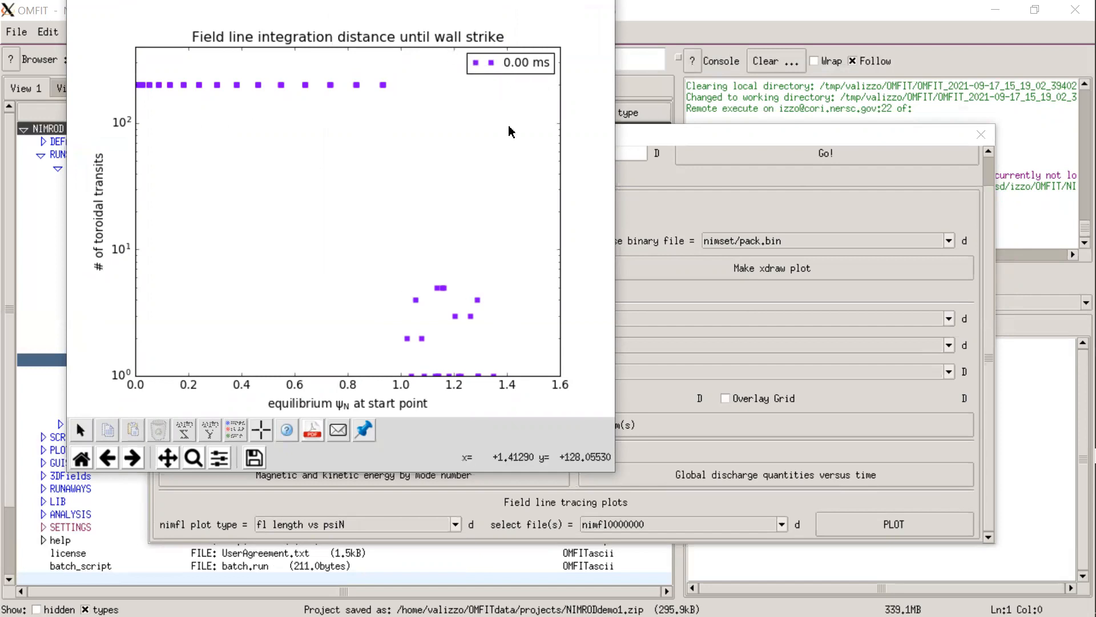
left_click_drag(552, 471, 553, 482)
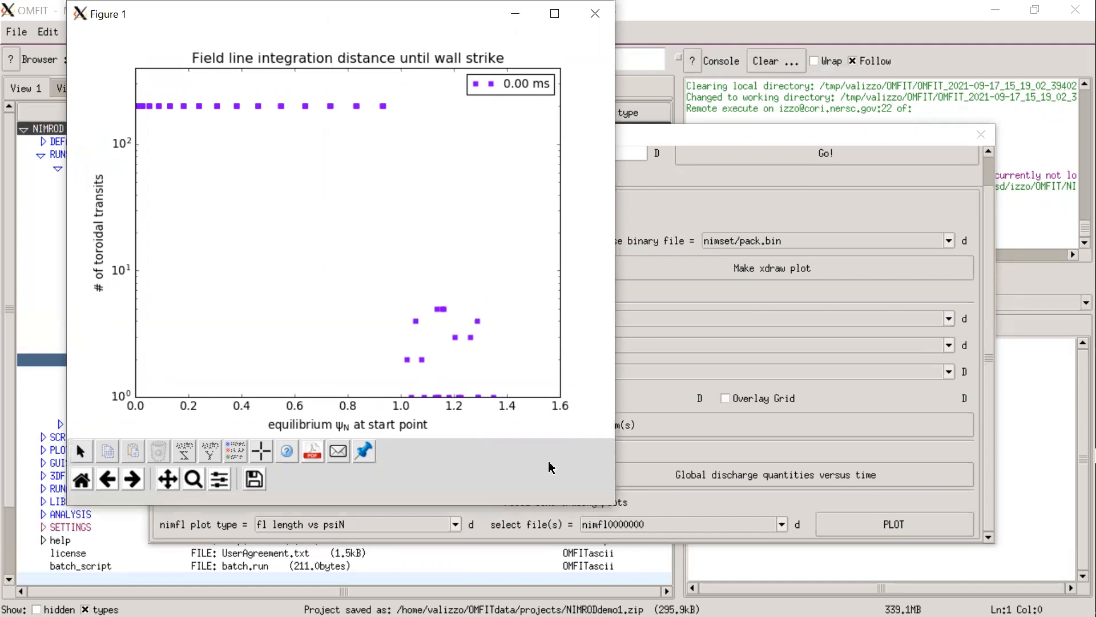
left_click(591, 19)
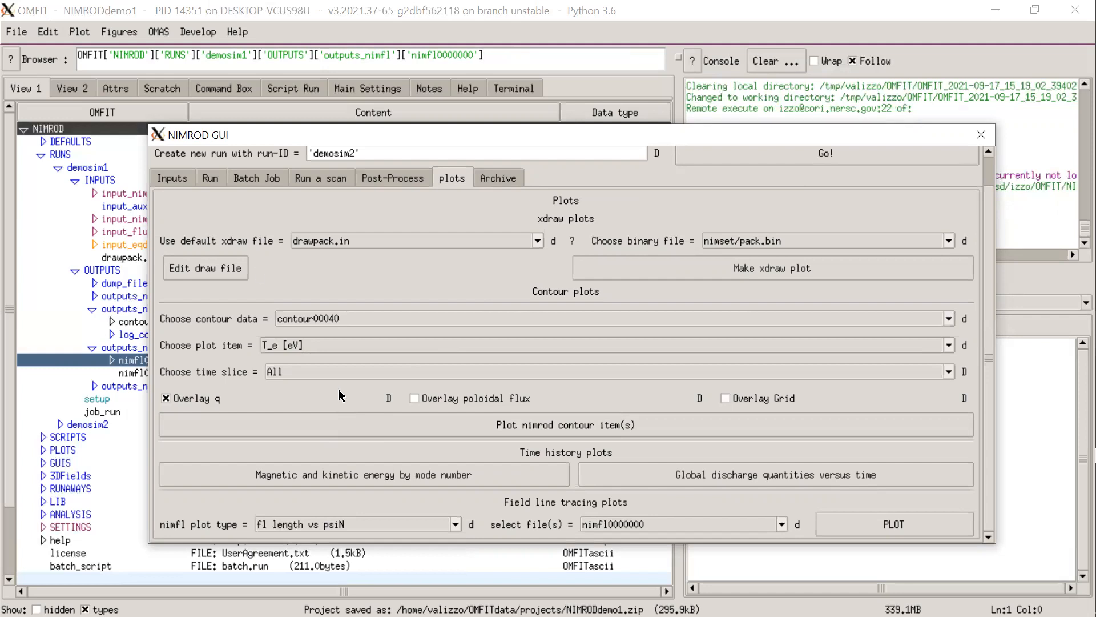
- For the run demosim2, check the batch job's status and fetch its results from cori
scroll(368, 209, "up", 1)
left_click(214, 220)
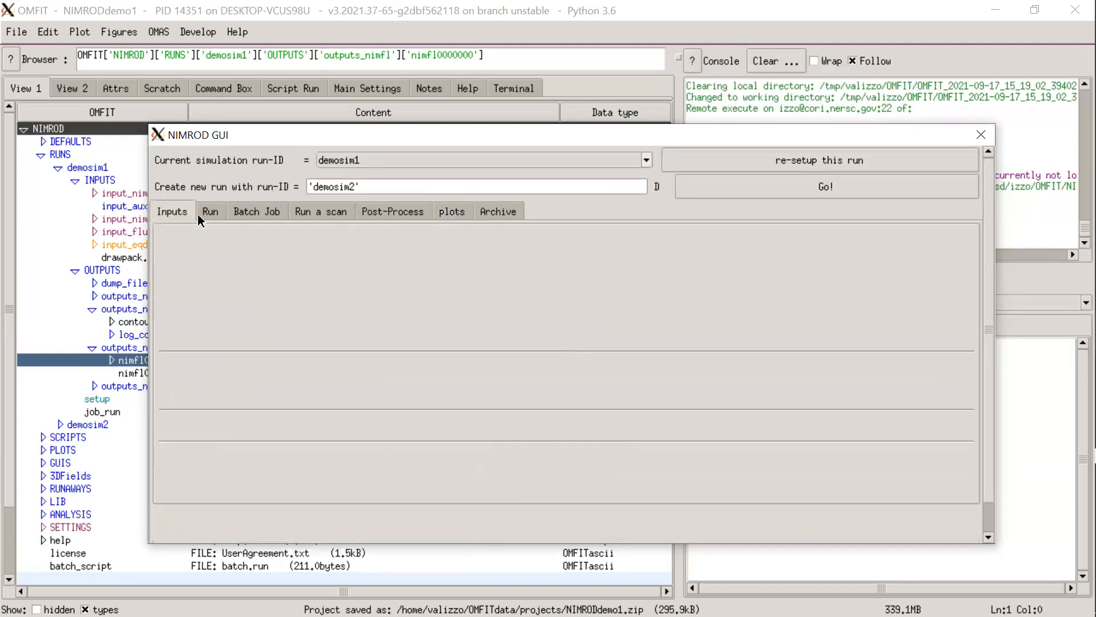
left_click(363, 165)
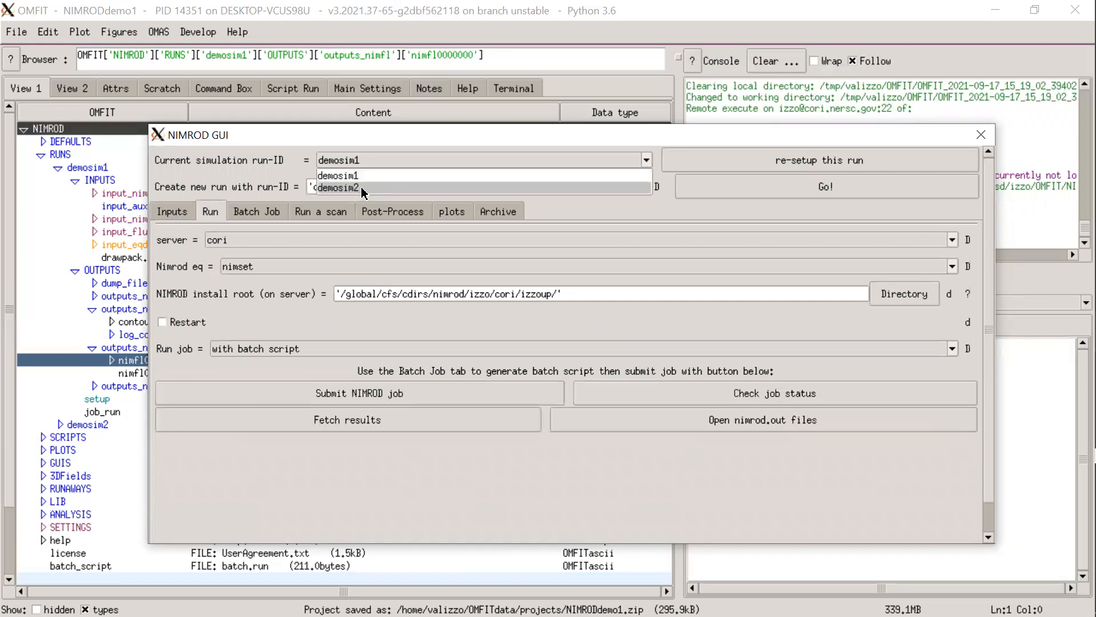
left_click(360, 191)
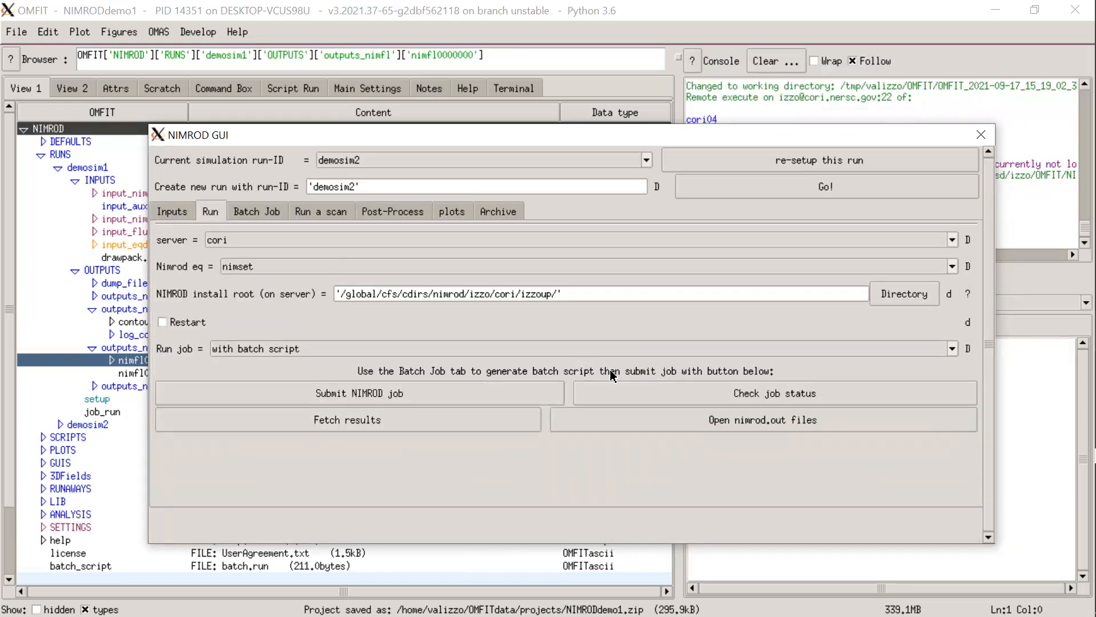
left_click(637, 392)
left_click_drag(641, 137, 654, 272)
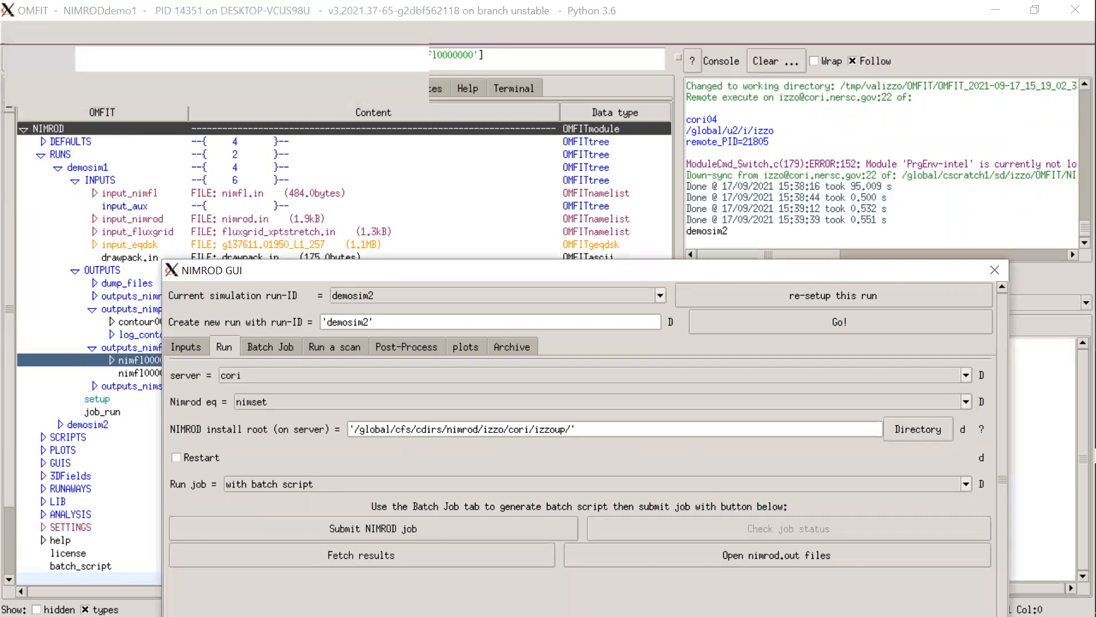
left_click(483, 550)
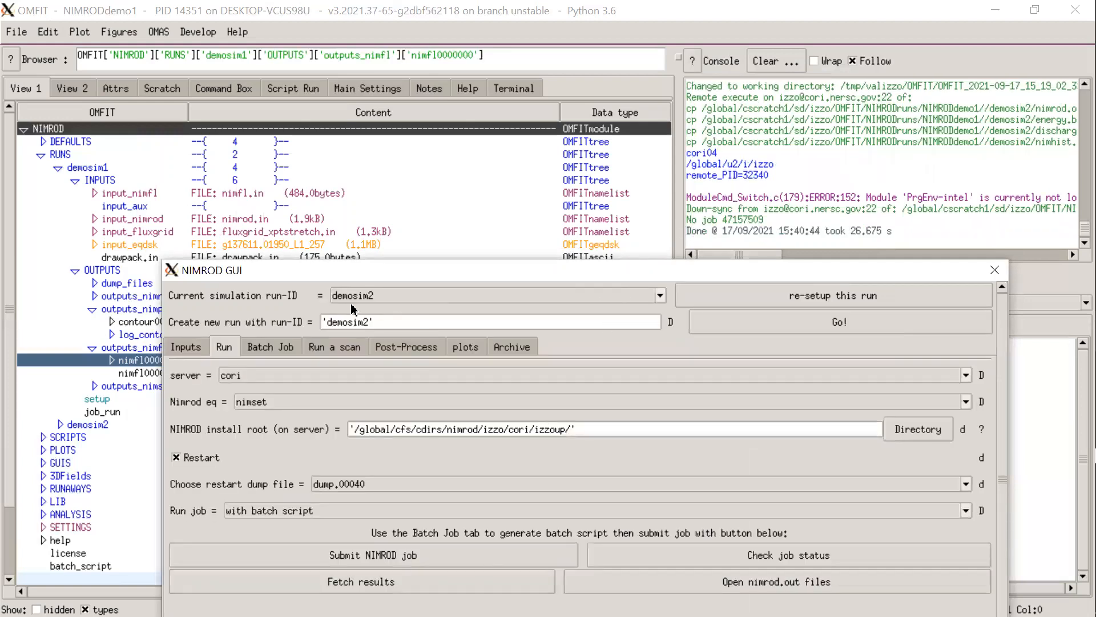
- Collapse demosim1's INPUTS and OUTPUTS and expand demosim2 in the tree, closing the NIMROD GUI
left_click(74, 182)
left_click(77, 192)
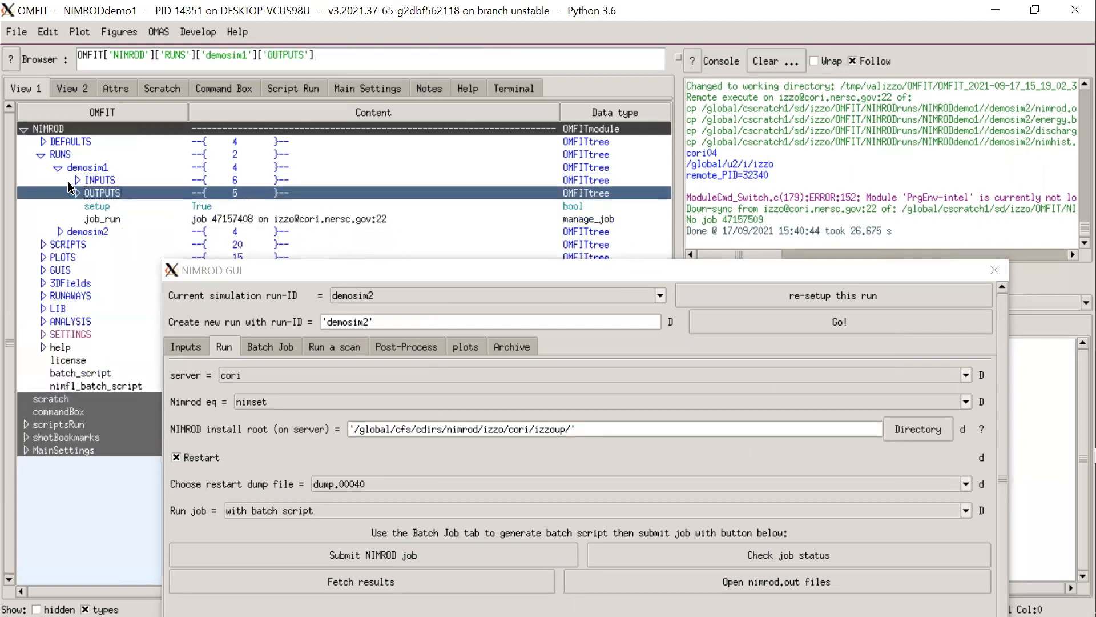
left_click(61, 232)
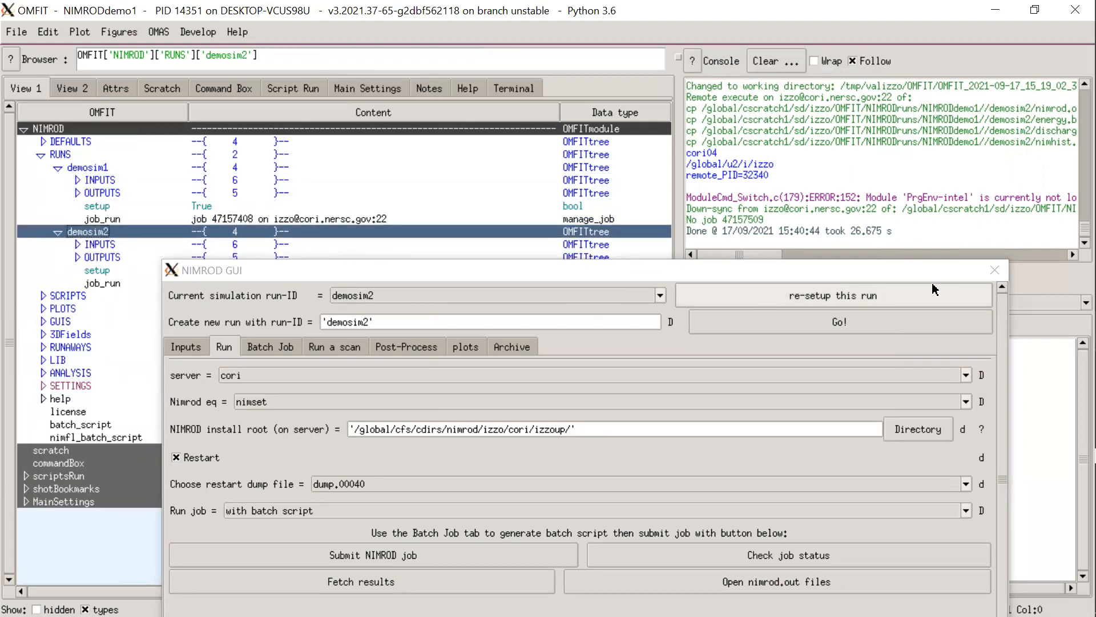
left_click(994, 270)
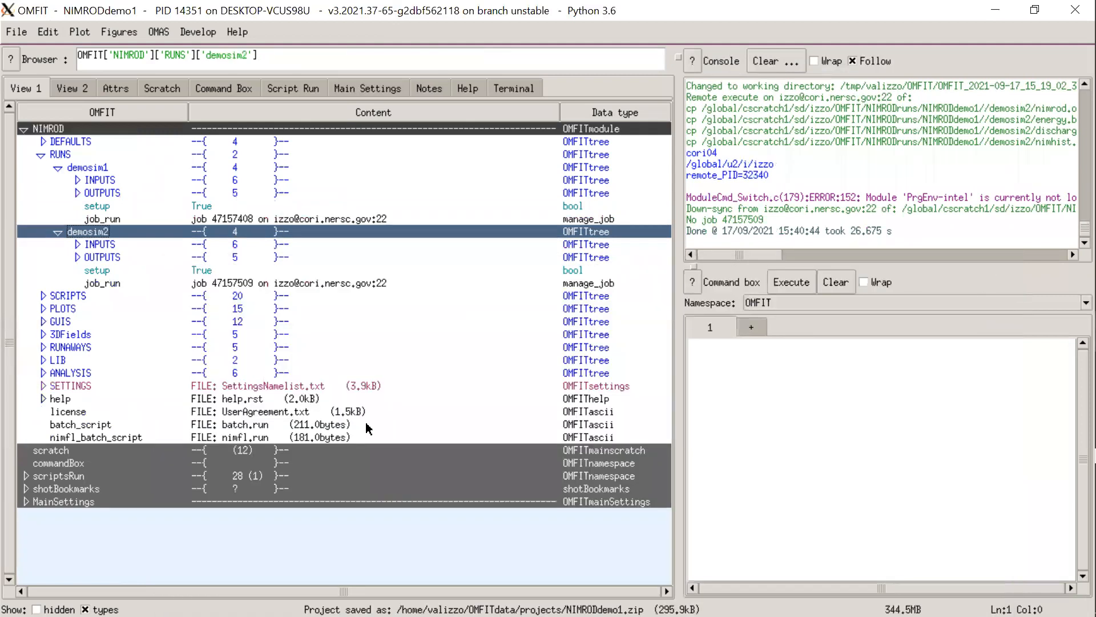
- Launch analysisGUI from the ANALYSIS branch and look through the RESULTS entries under demosim2
left_click(45, 374)
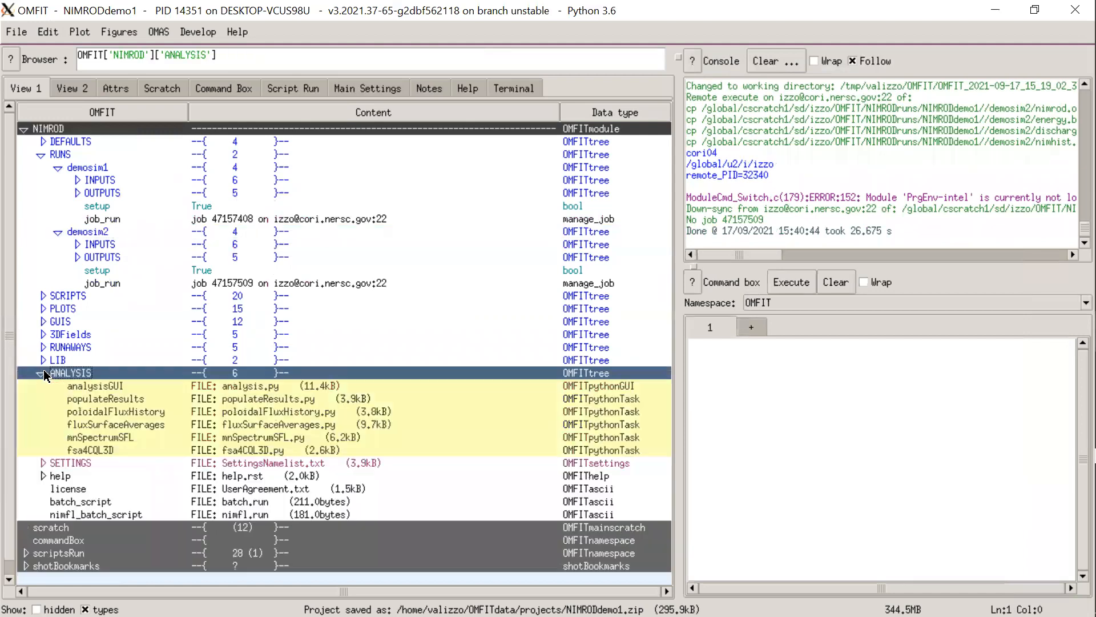
double_click(72, 386)
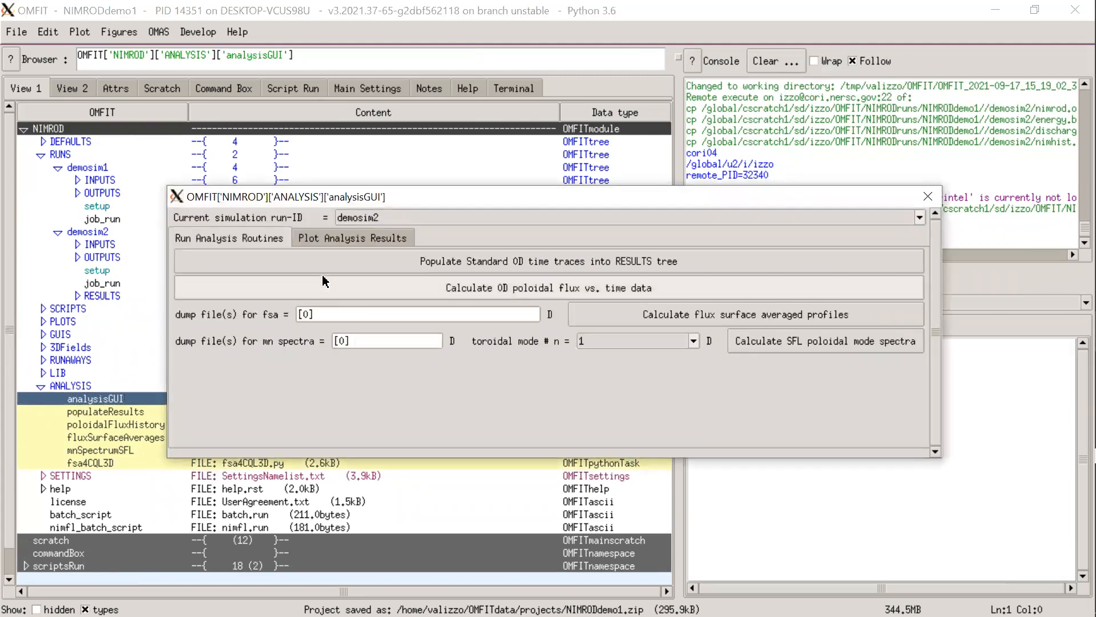
left_click_drag(315, 198, 358, 296)
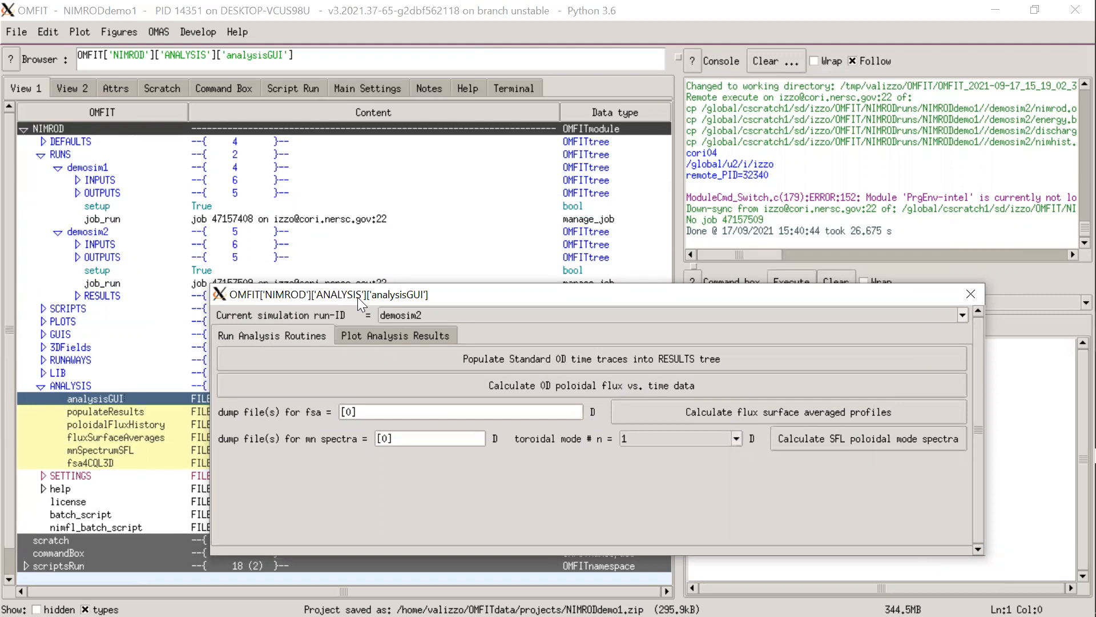
left_click(75, 297)
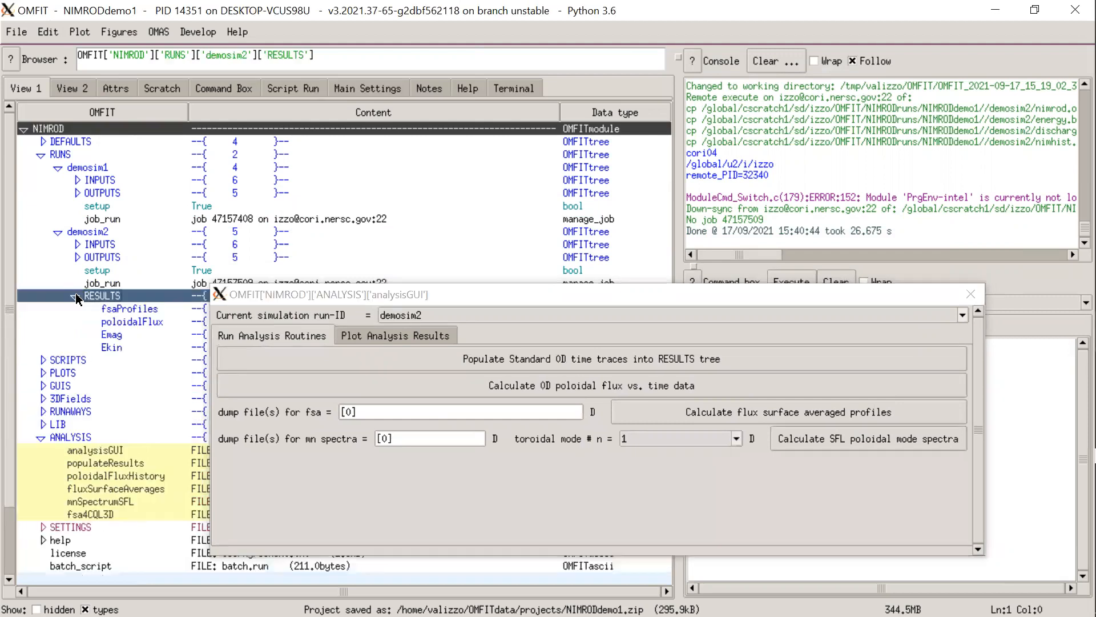
left_click(76, 296)
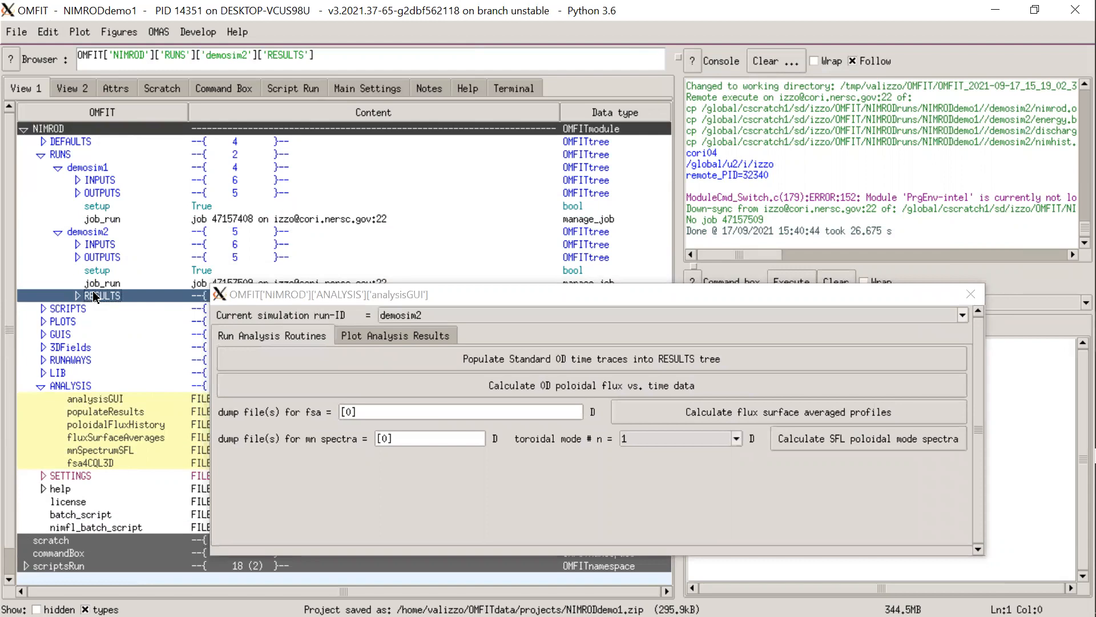
- Check demosim2's OUTPUTS in the tree, and populate the standard 0D time traces into the RESULTS tree for run demosim1
left_click(76, 258)
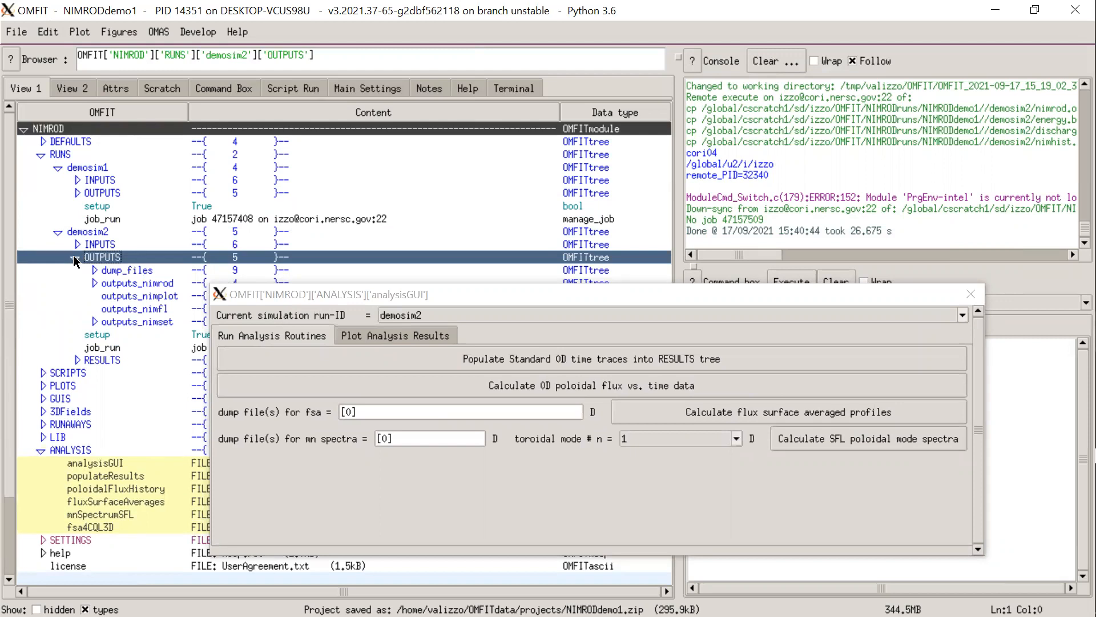
left_click(76, 258)
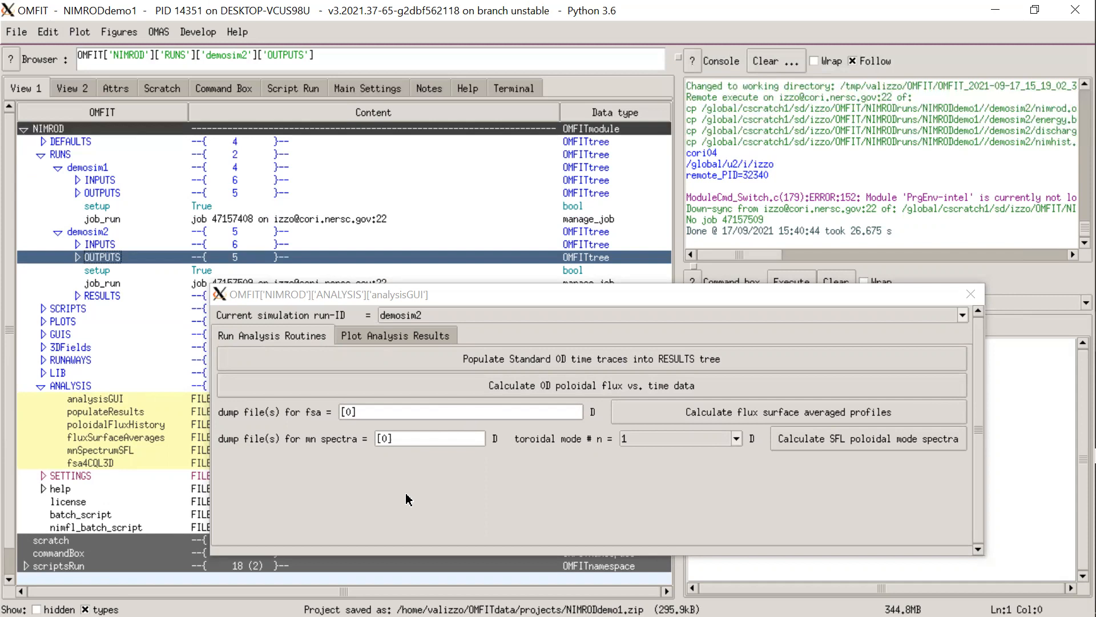
left_click(429, 316)
left_click(419, 331)
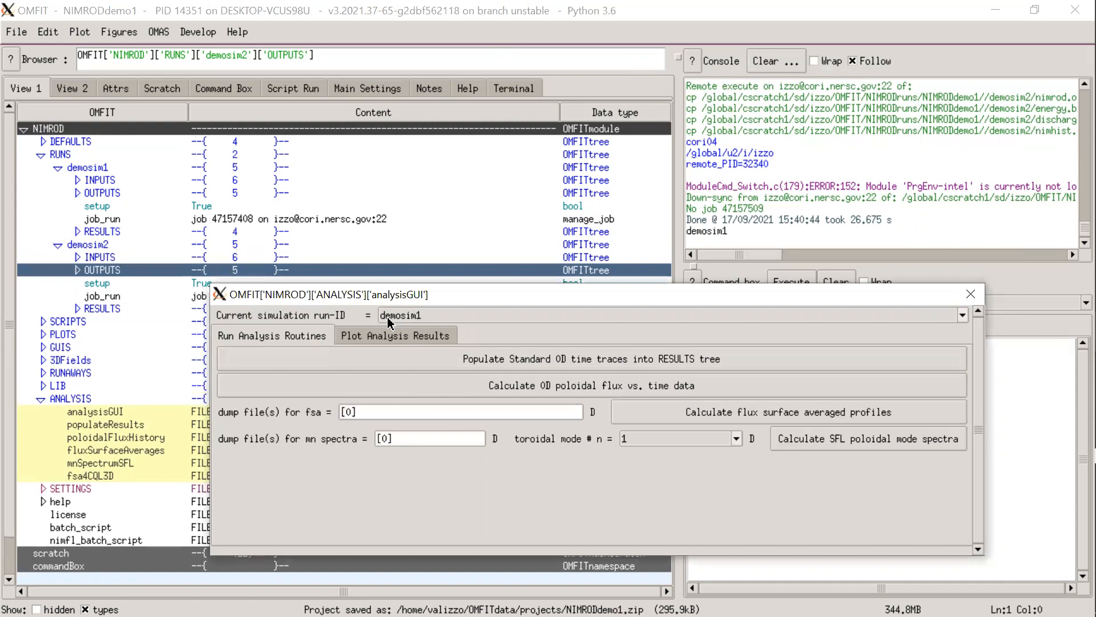
left_click(343, 362)
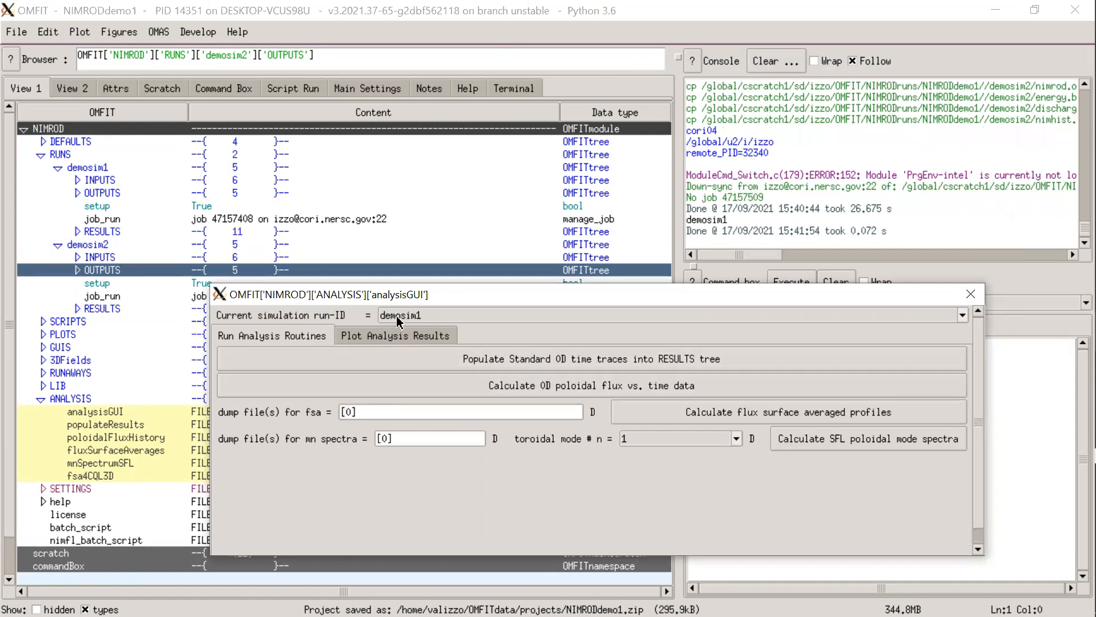
- Populate the standard 0D time traces into RESULTS for run demosim2, checking which quantities are available for plotting
left_click(390, 336)
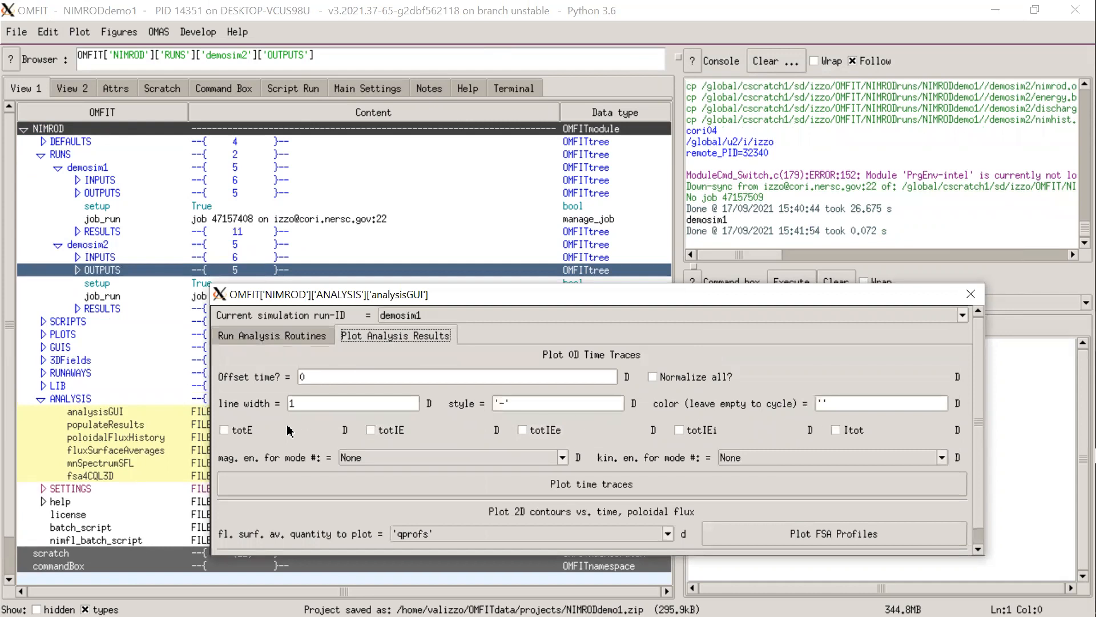
left_click(320, 337)
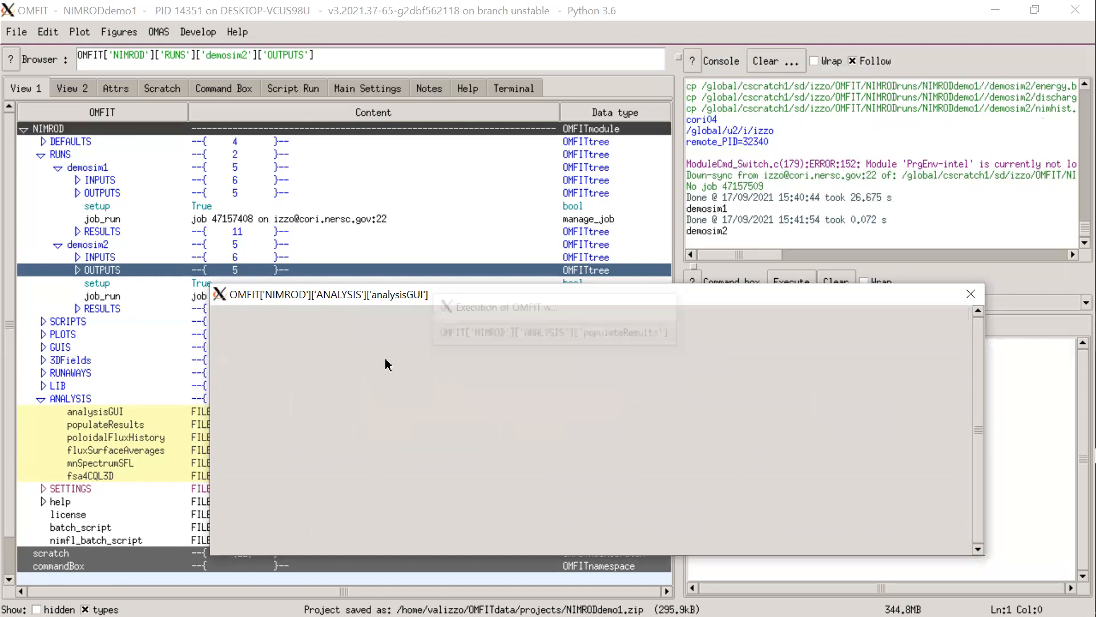
left_click(371, 337)
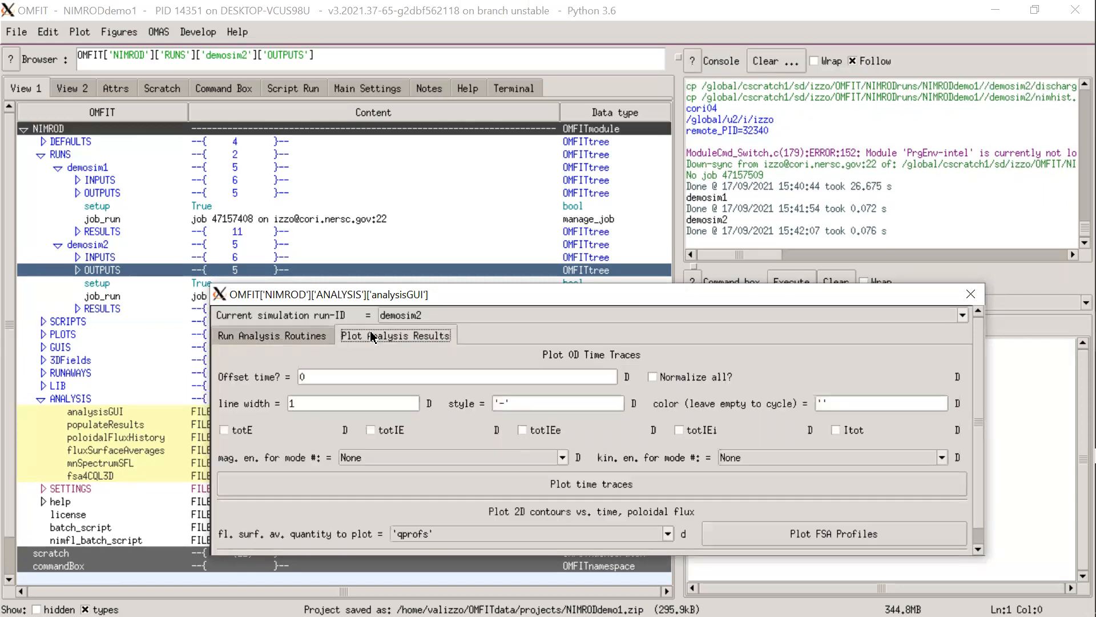
left_click(309, 337)
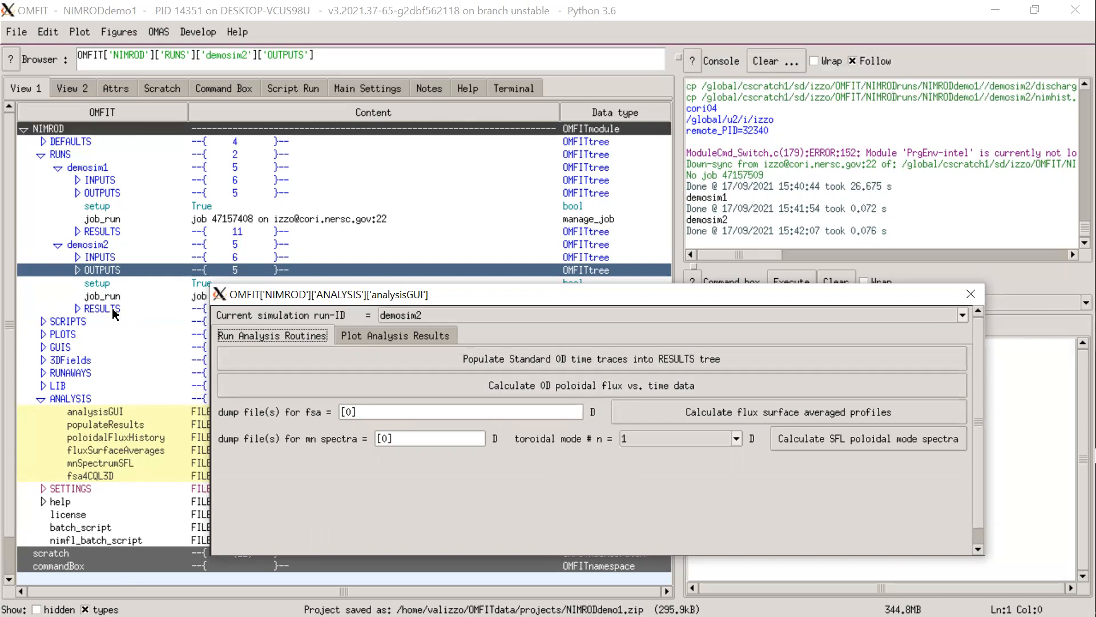
- Calculate the 0D poloidal flux vs. time data for demosim2, and close the contour figure
left_click(323, 390)
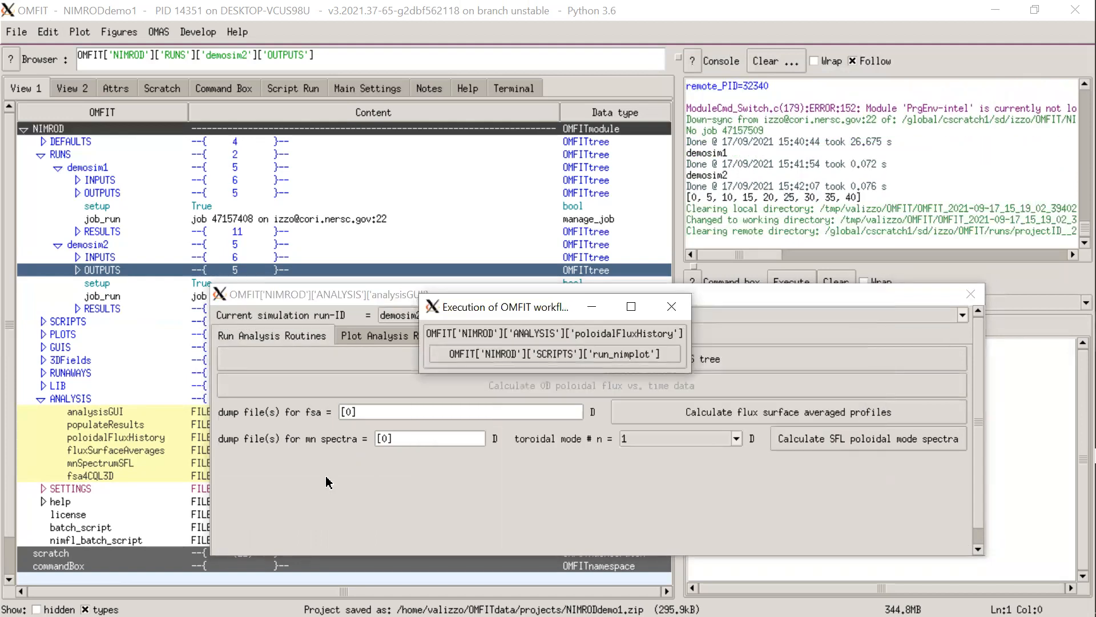
left_click(381, 342)
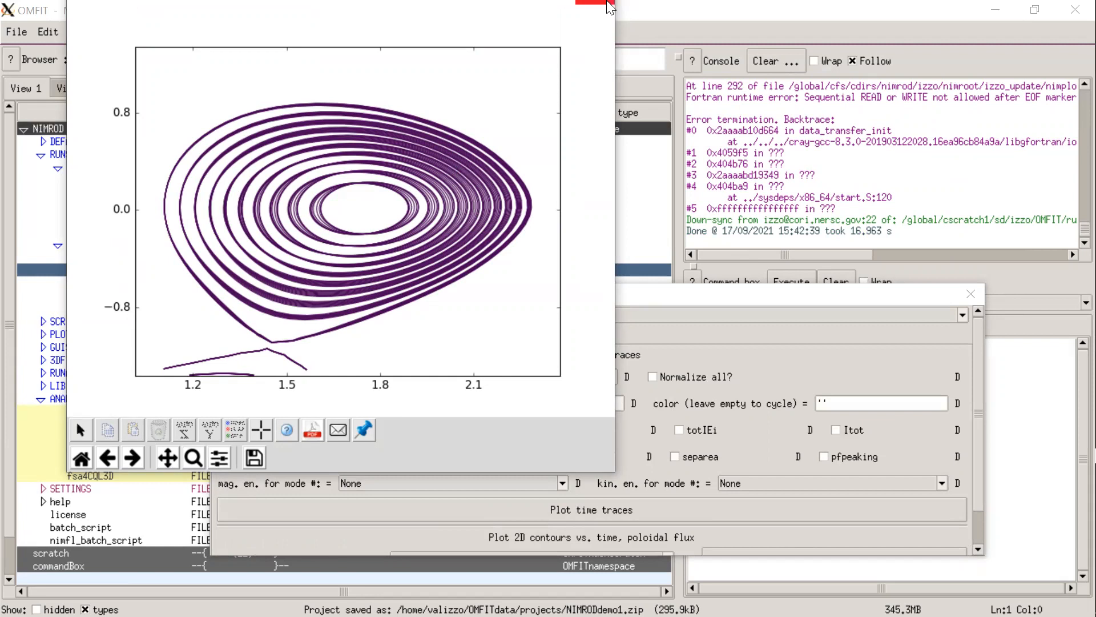
left_click(609, 4)
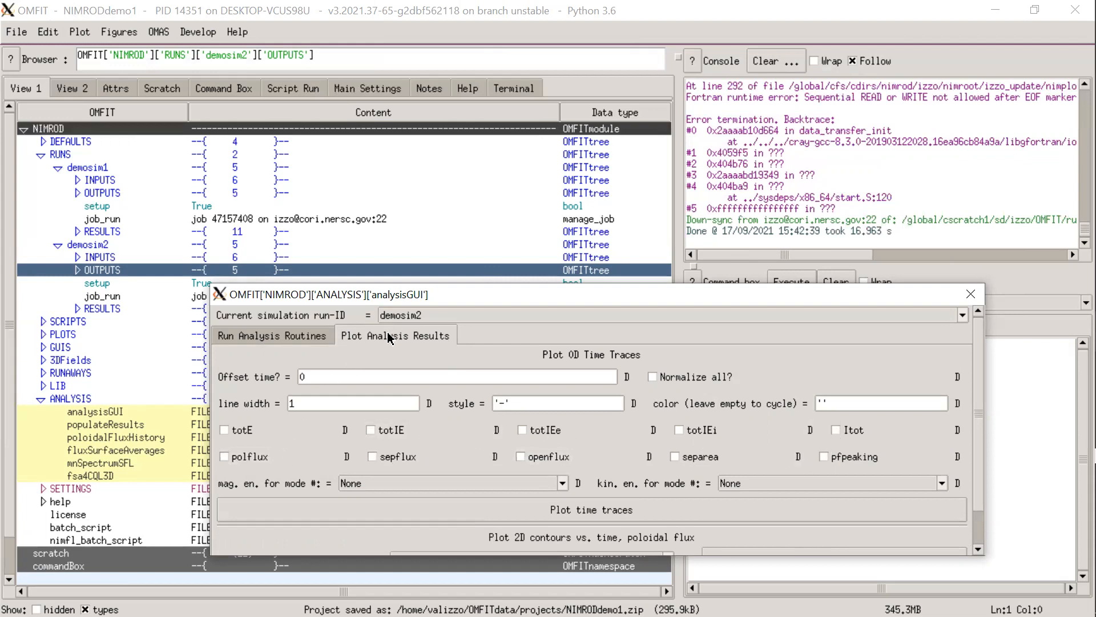
- Change the current simulation run-ID to demosim1 and calculate its 0D poloidal flux vs. time data
left_click(307, 337)
left_click(382, 317)
left_click(388, 330)
left_click(379, 393)
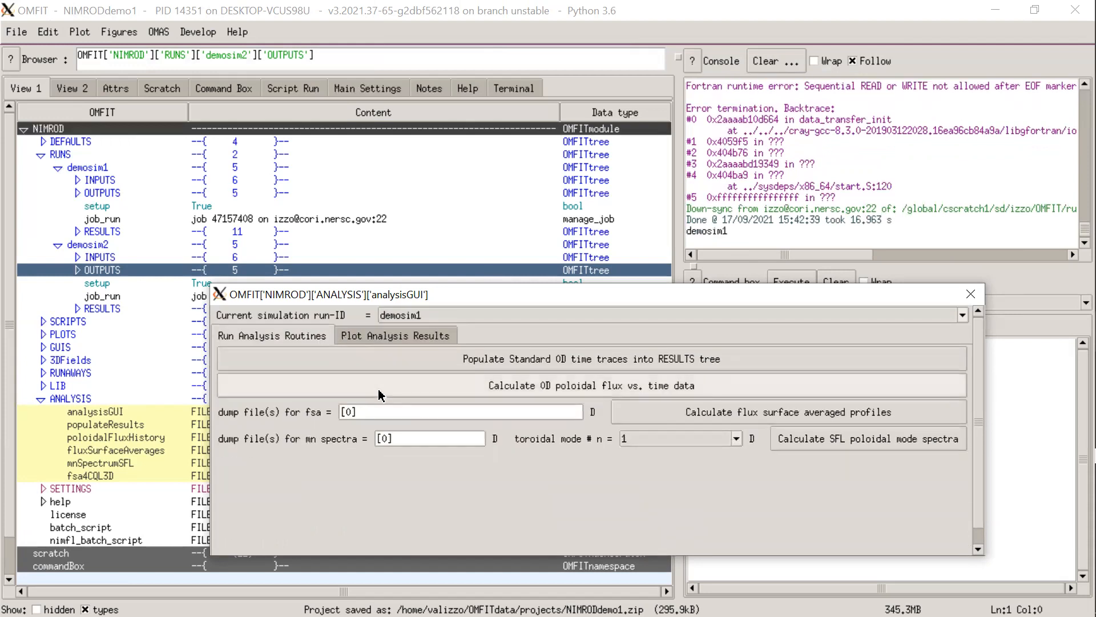
- Plot normalized demosim1 time traces of totIE, Itot, polflux and magnetic energy for mode 1, closing the contour figure first
left_click(375, 338)
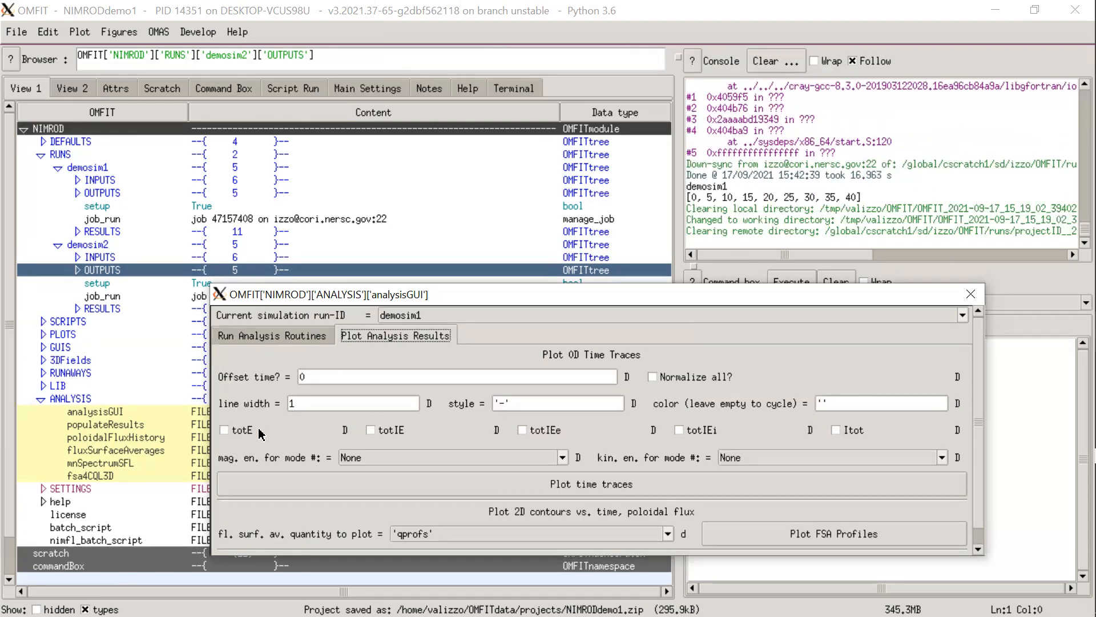
left_click(222, 431)
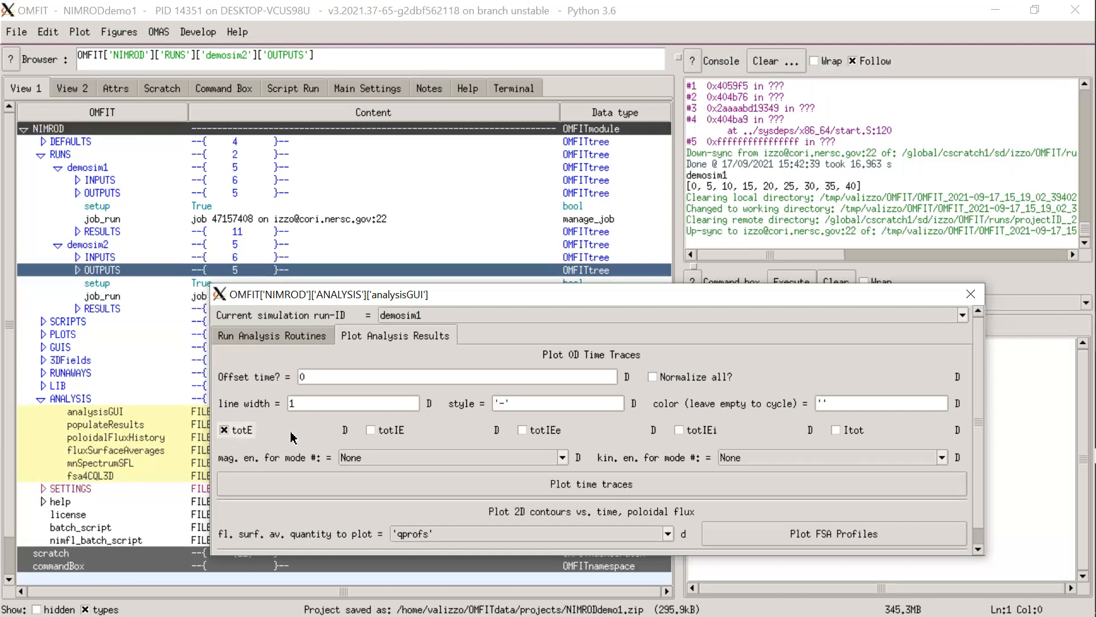
left_click(370, 430)
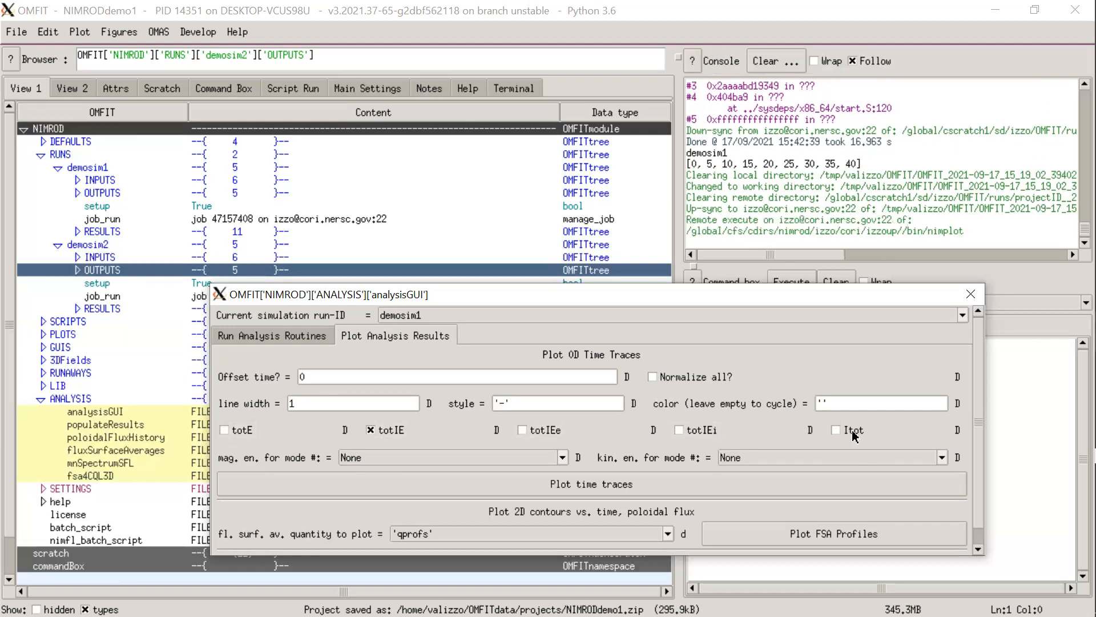
left_click(835, 430)
left_click(403, 457)
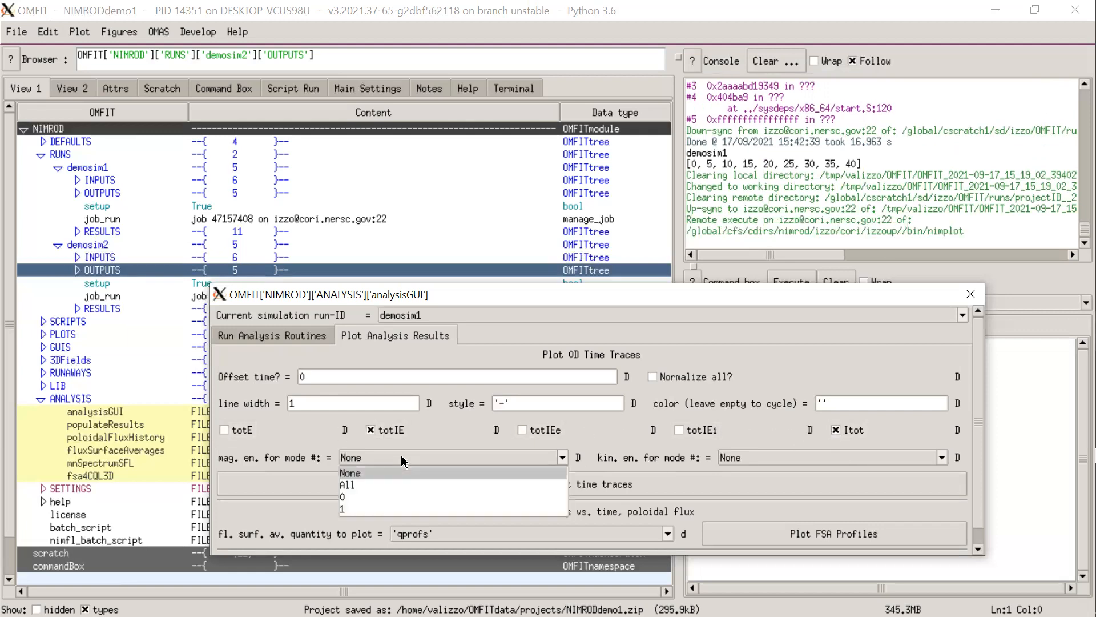
left_click(379, 510)
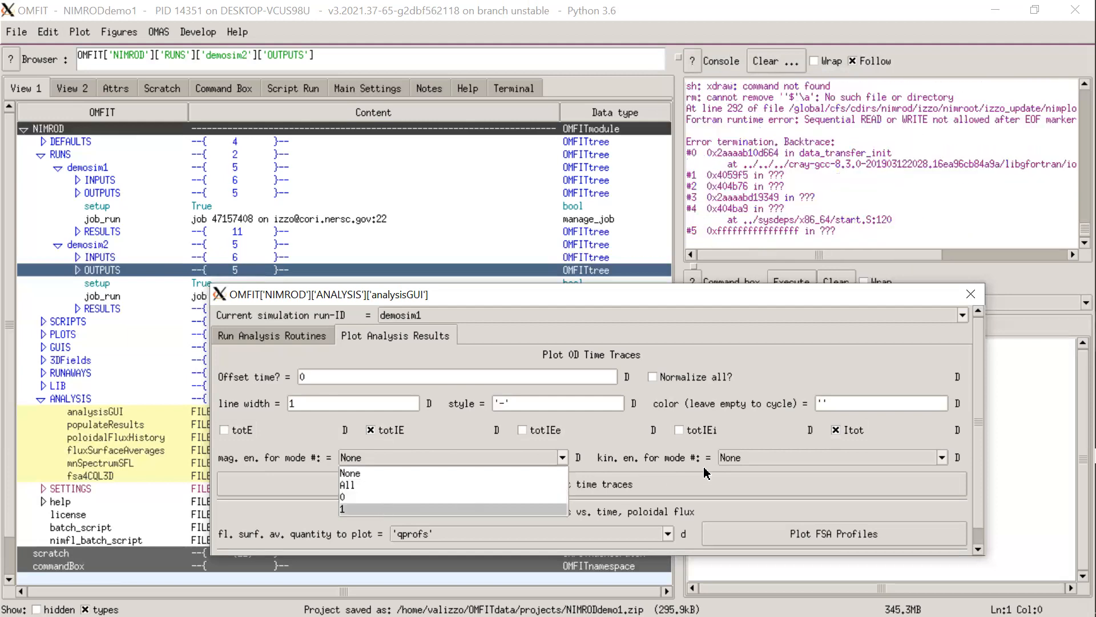
left_click(754, 458)
left_click(734, 498)
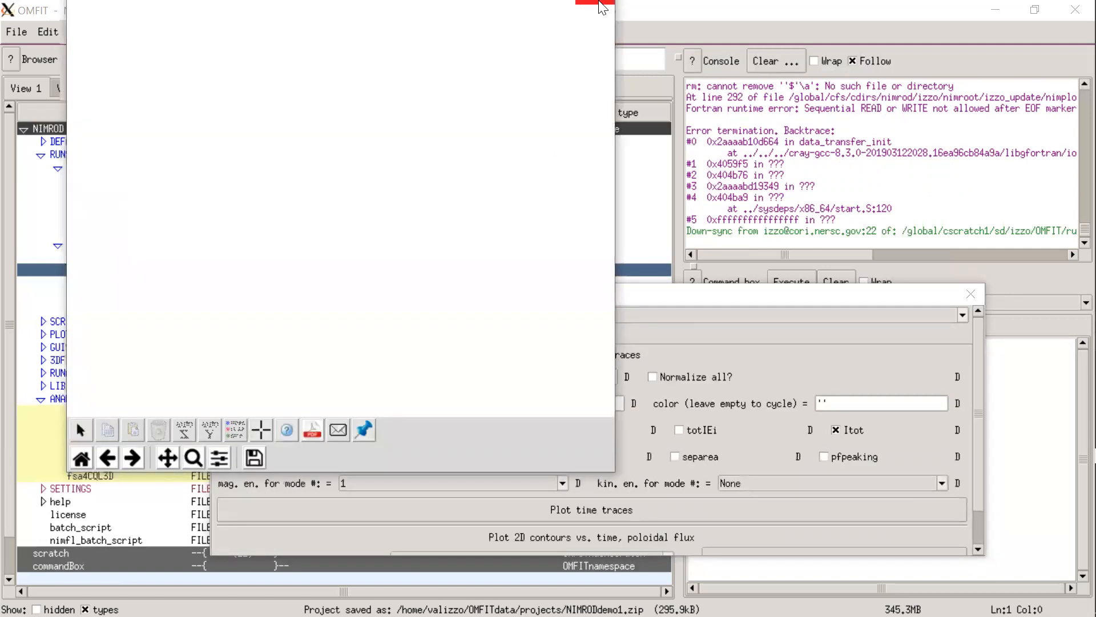
left_click(601, 6)
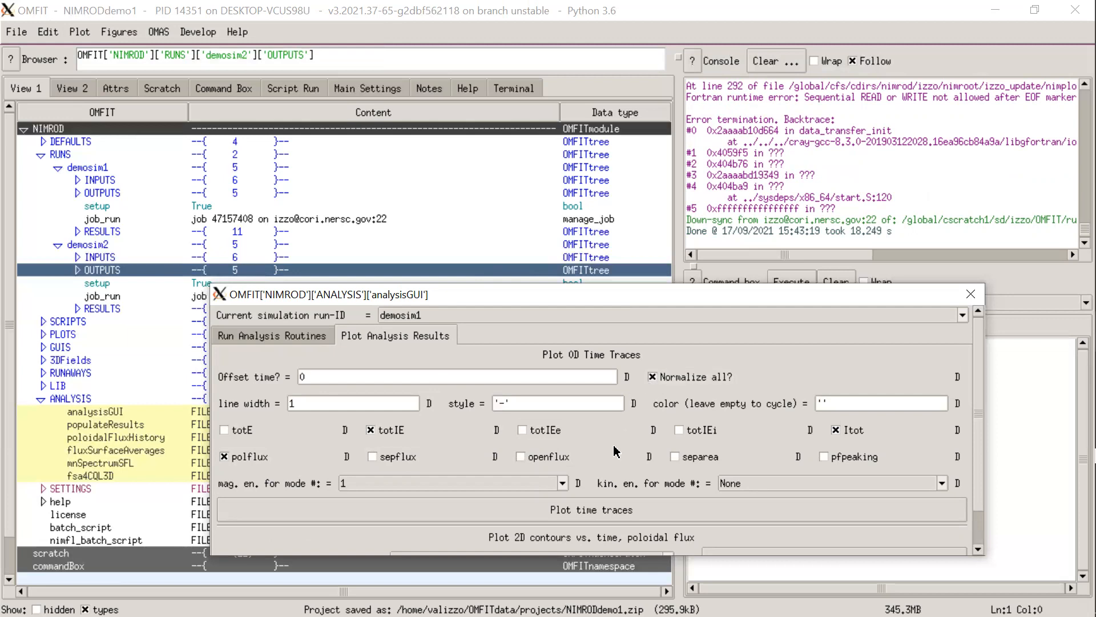
left_click(472, 518)
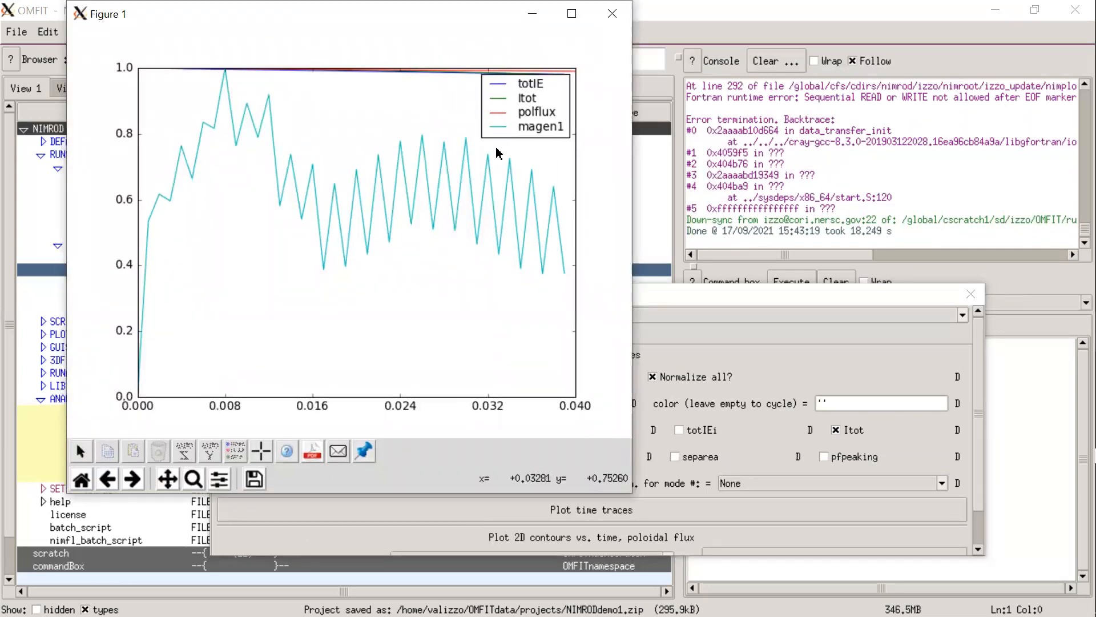
- Overlay the same normalized time traces for demosim2 on the figure with line style '--'
left_click(648, 299)
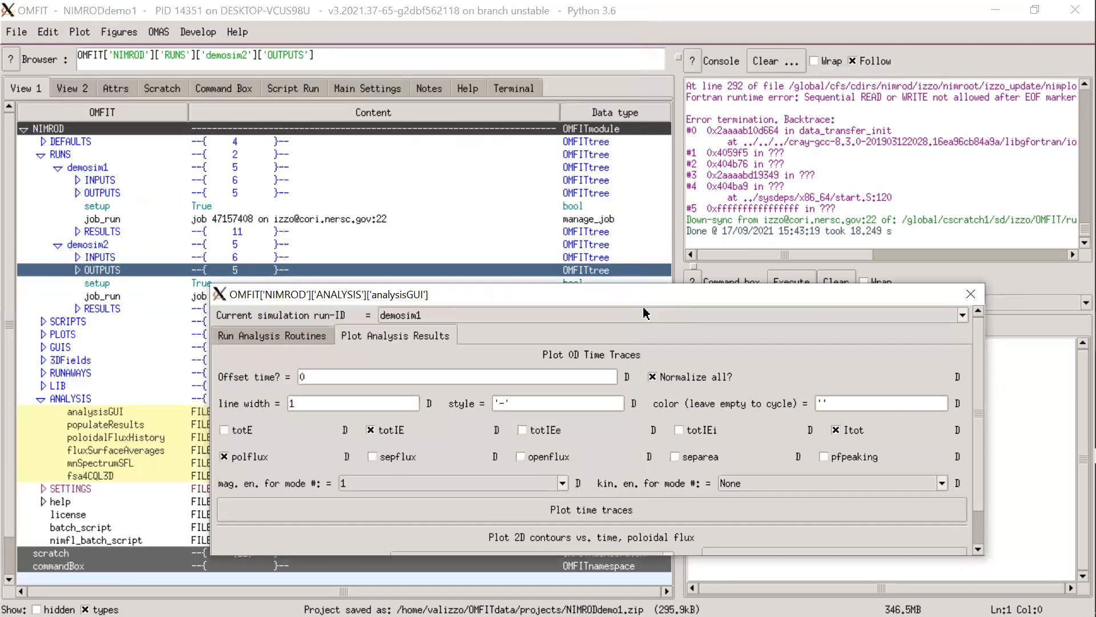
left_click(457, 321)
left_click(450, 344)
type("-")
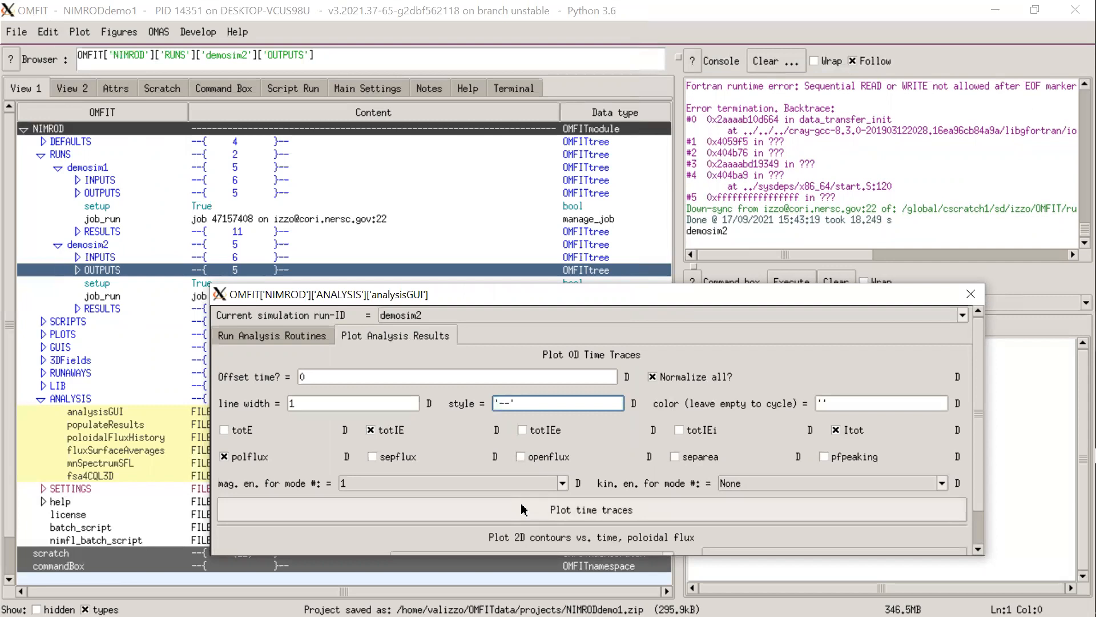
mouse_move(1070, 317)
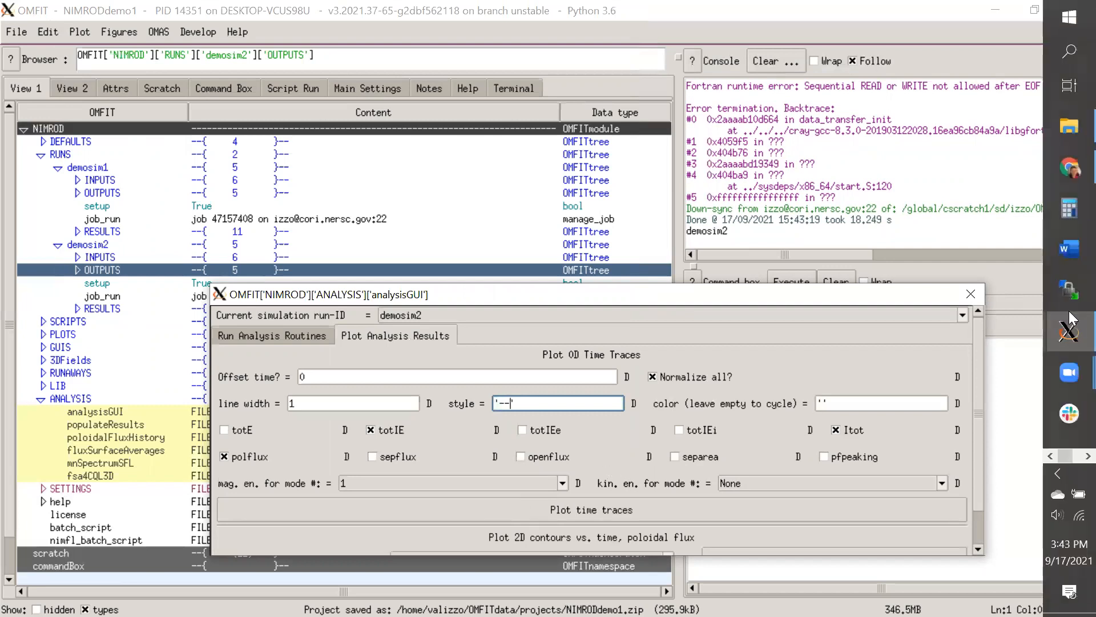
left_click(980, 408)
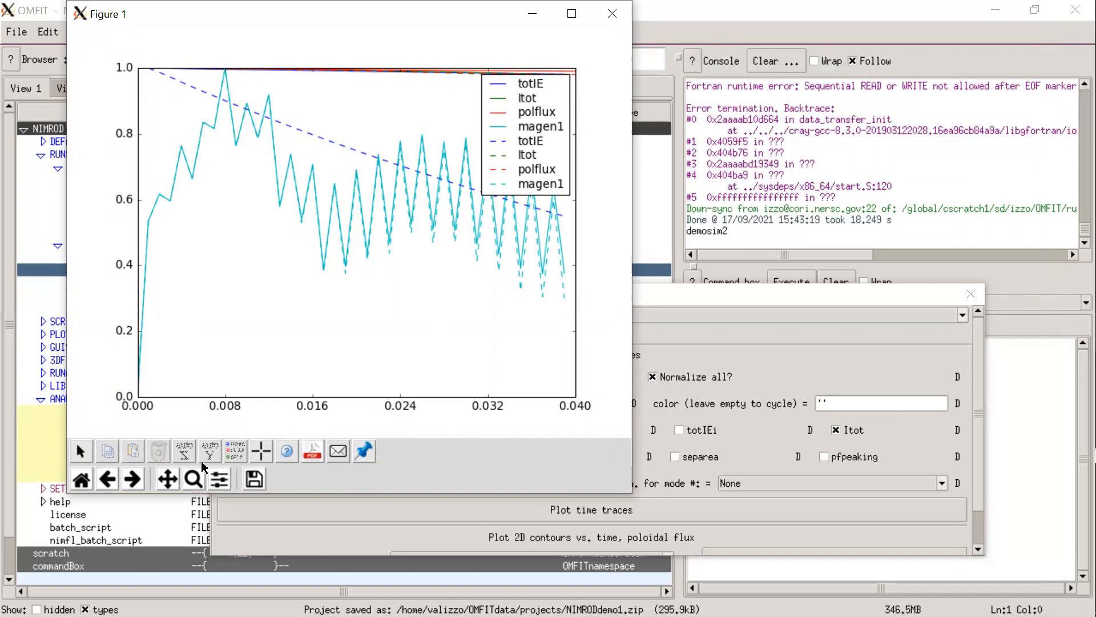
- Pan the time-trace figure to compare the demosim1 and demosim2 curves, and close it
left_click(167, 478)
left_click_drag(281, 275, 274, 316)
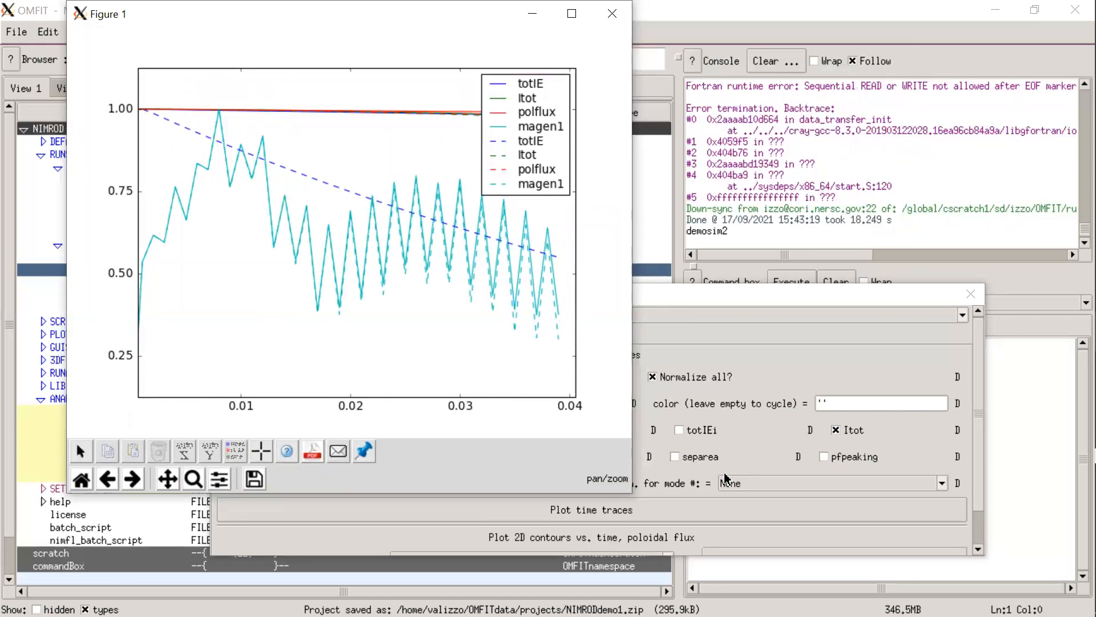
left_click(610, 22)
- Plot demosim2's polflux and sepflux time traces without normalization, totIE, Itot or magnetic mode energy, and close the figure after viewing
left_click_drag(464, 292, 470, 223)
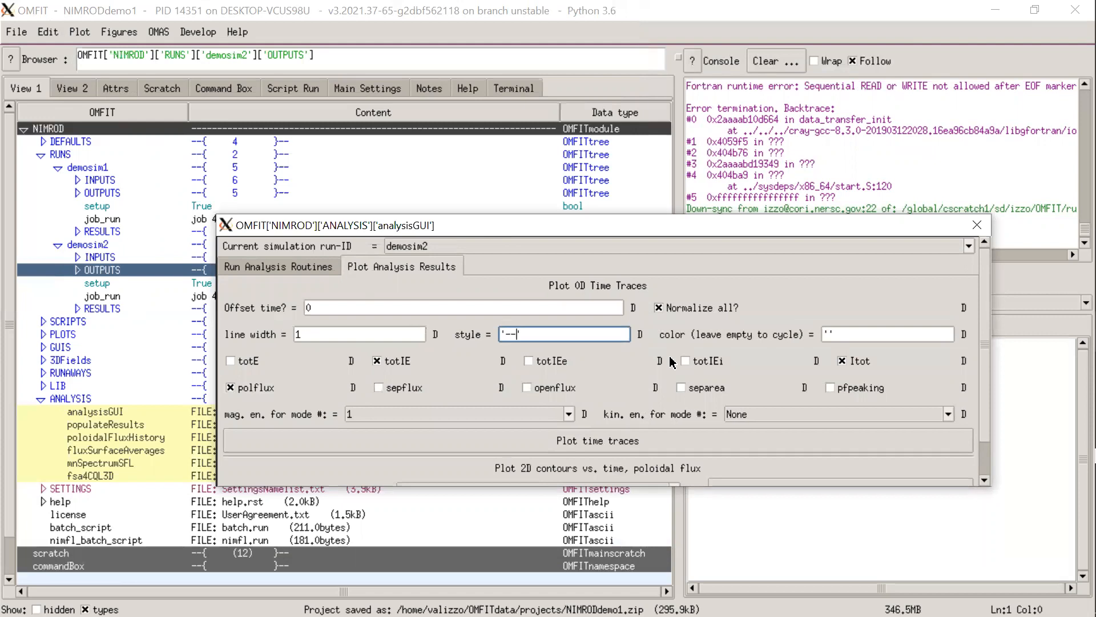
left_click(658, 308)
left_click(837, 362)
left_click(377, 361)
left_click(378, 388)
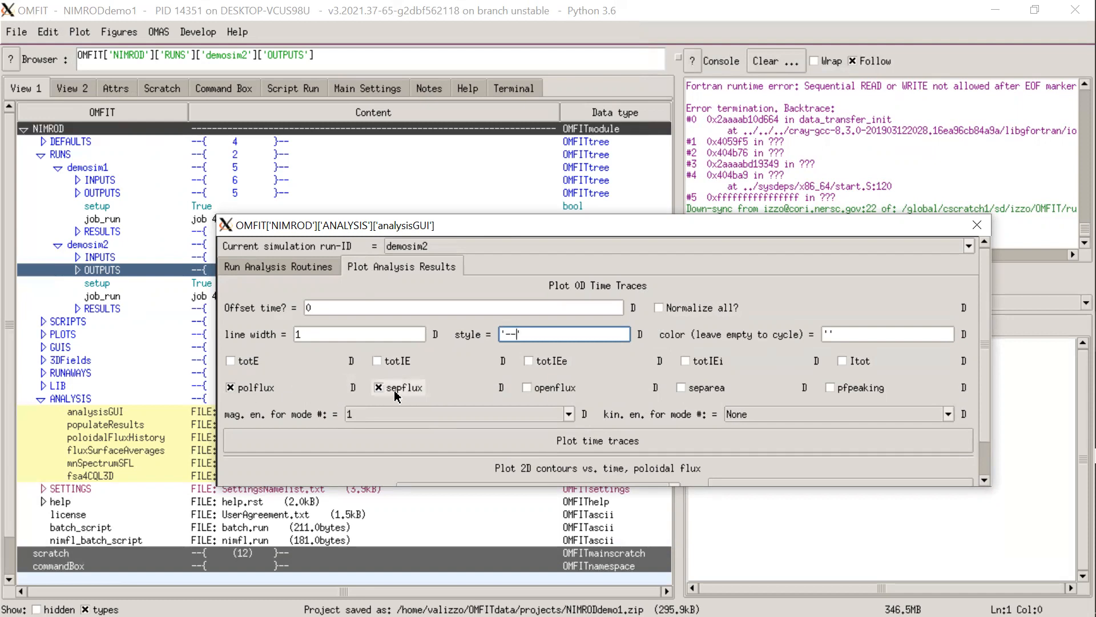
left_click(433, 416)
left_click(549, 426)
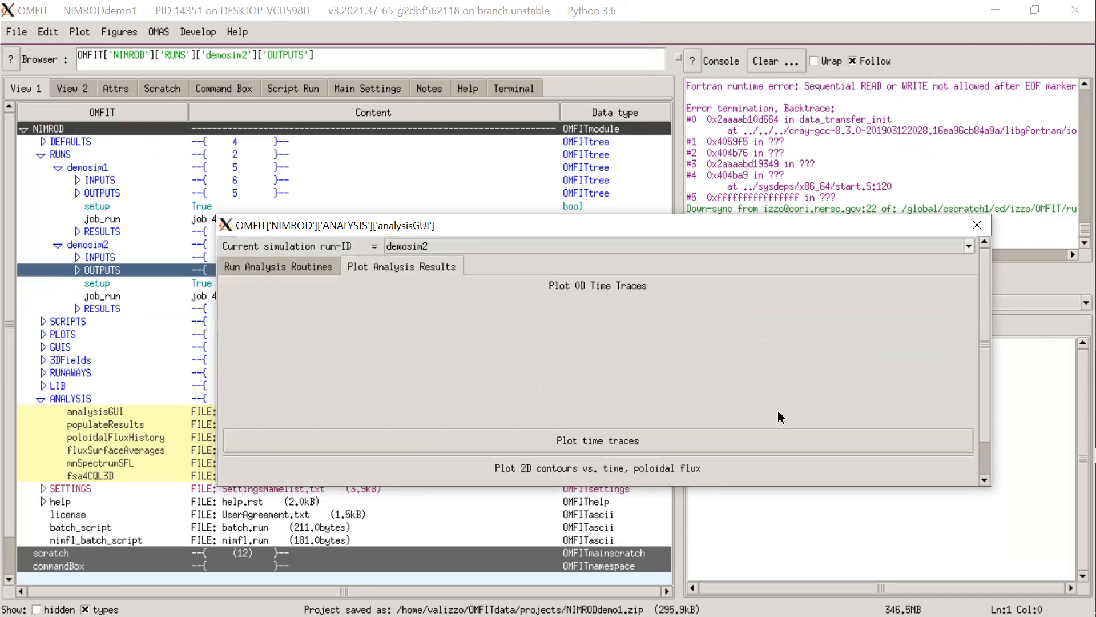
left_click(620, 437)
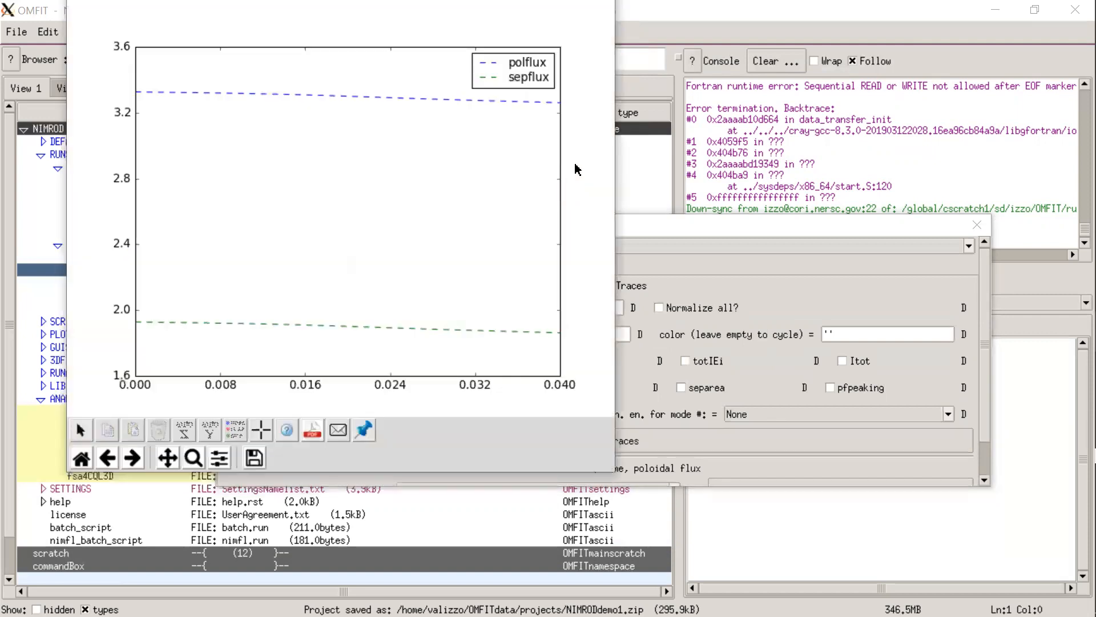
left_click(605, 8)
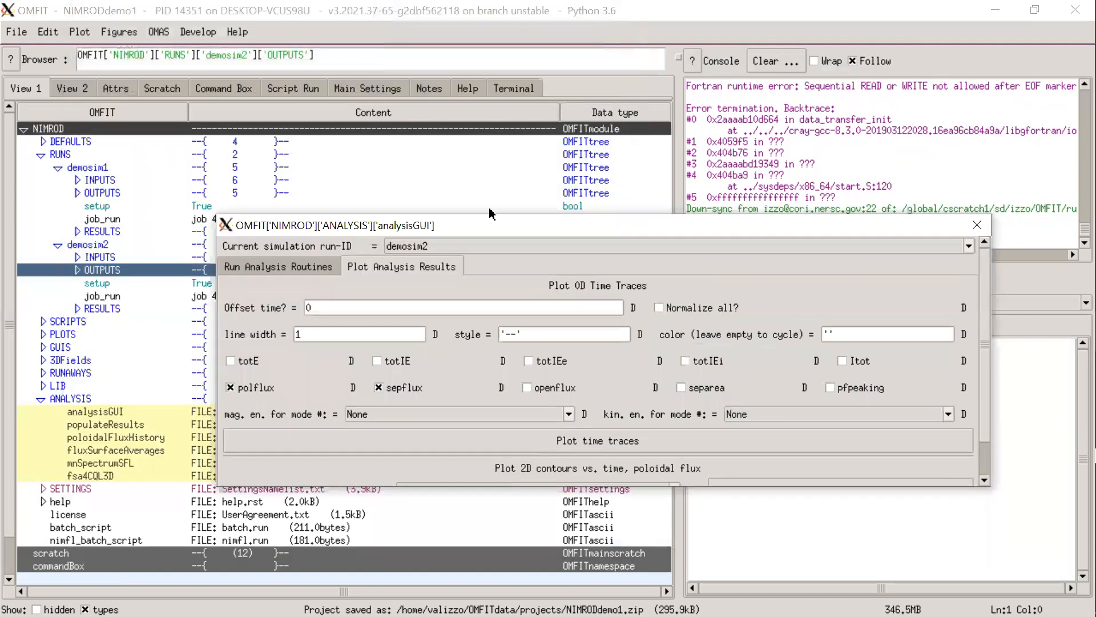
- Calculate the flux surface averaged profiles for demosim2 using dump files range(0,41,10)
scroll(383, 388, "down", 1)
scroll(375, 380, "up", 1)
left_click(286, 267)
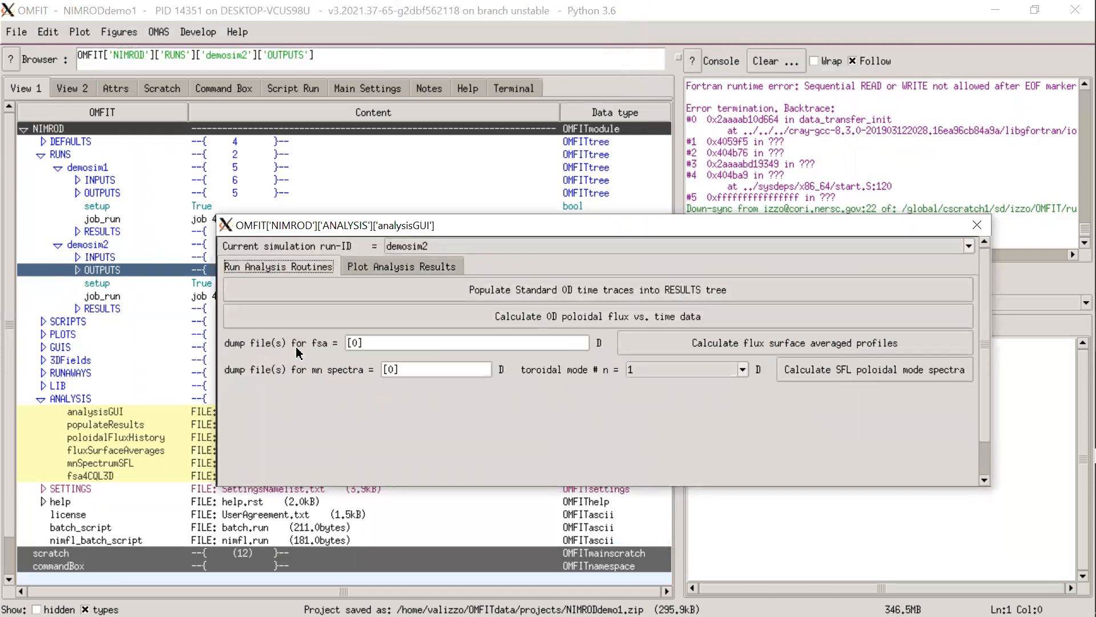
left_click_drag(381, 339, 334, 346)
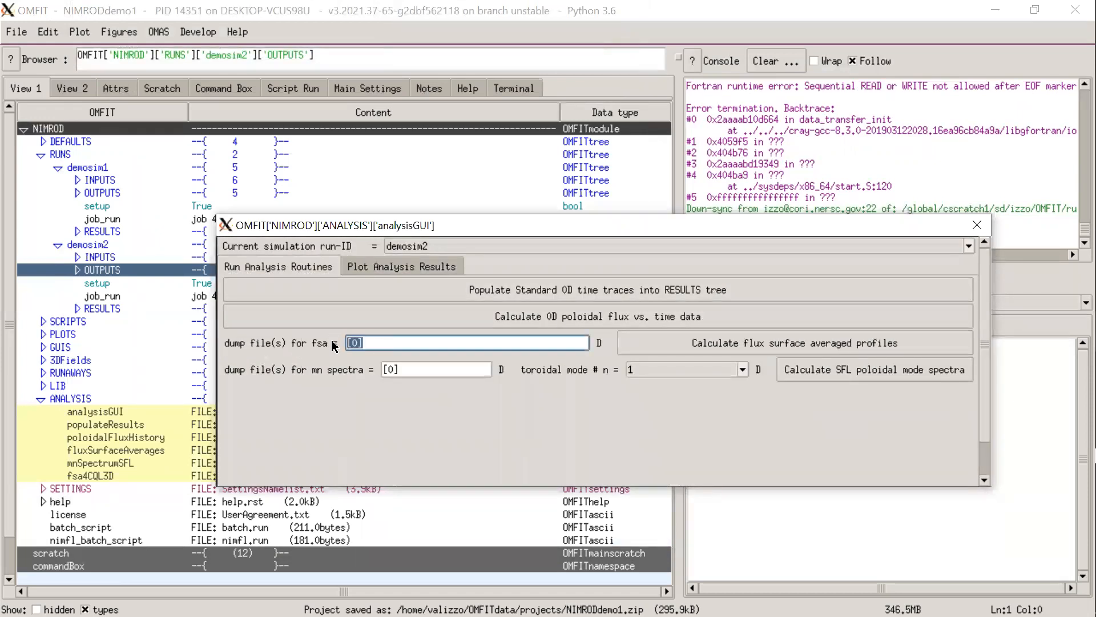
type("range(")
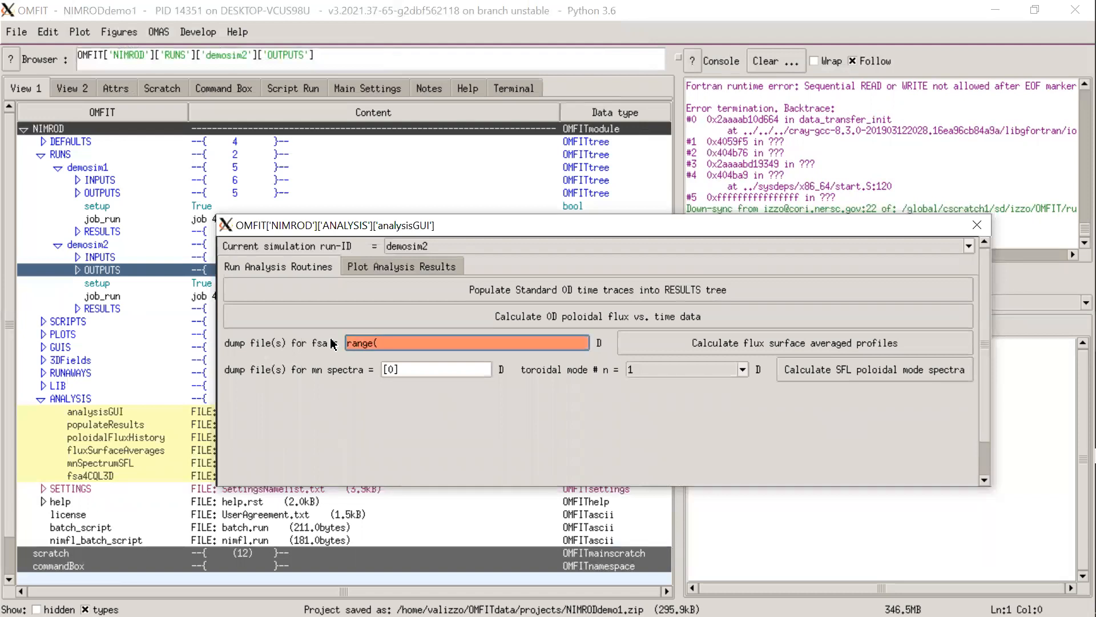
type("0,41,10)")
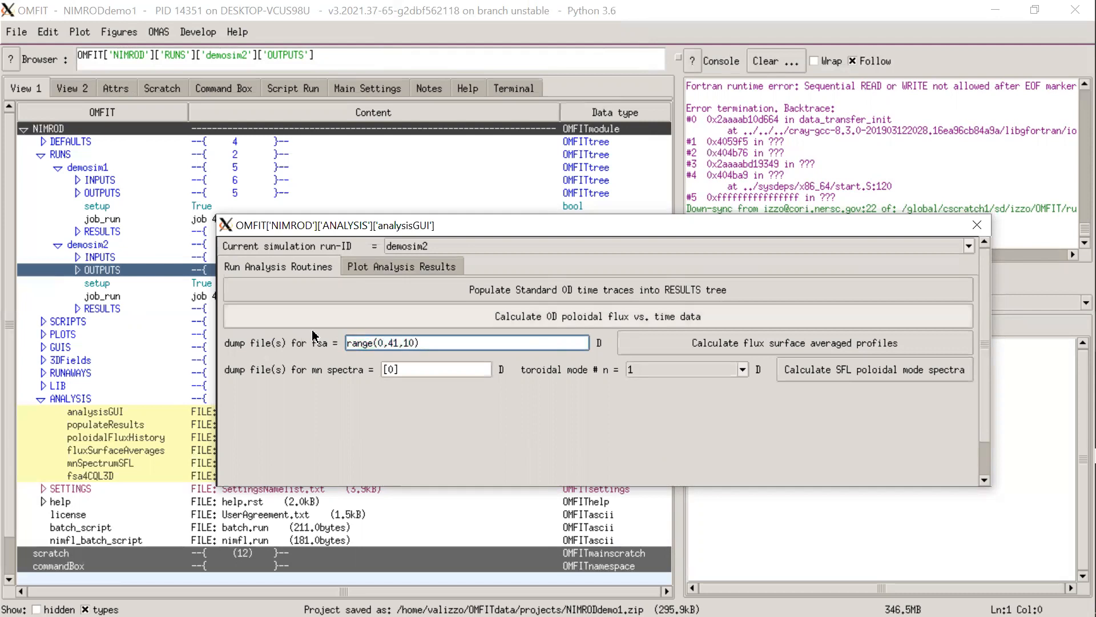
left_click(699, 345)
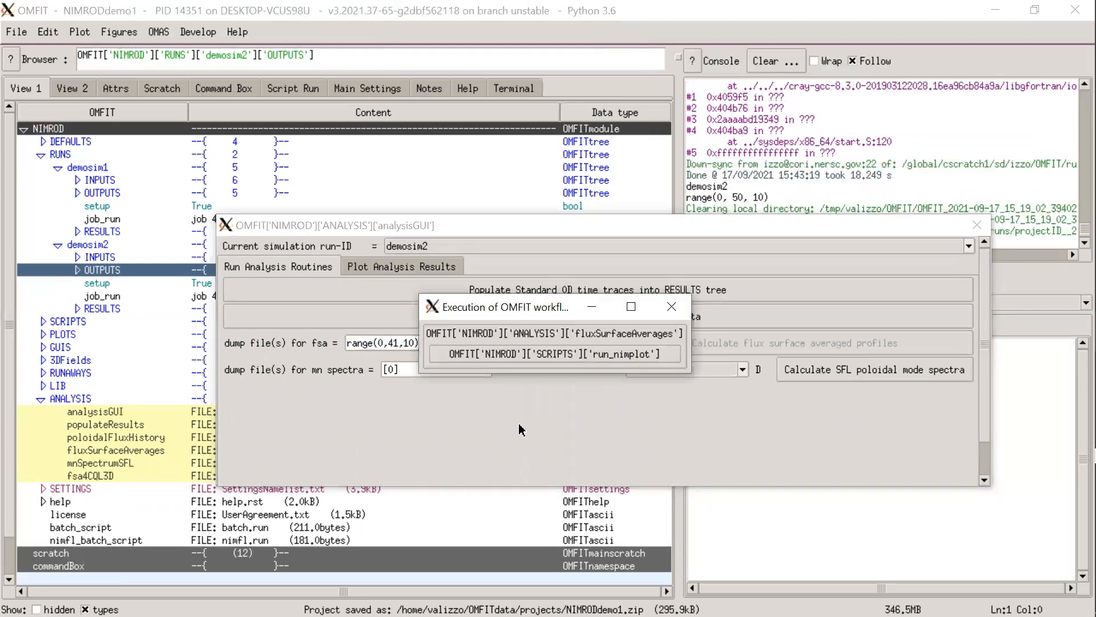
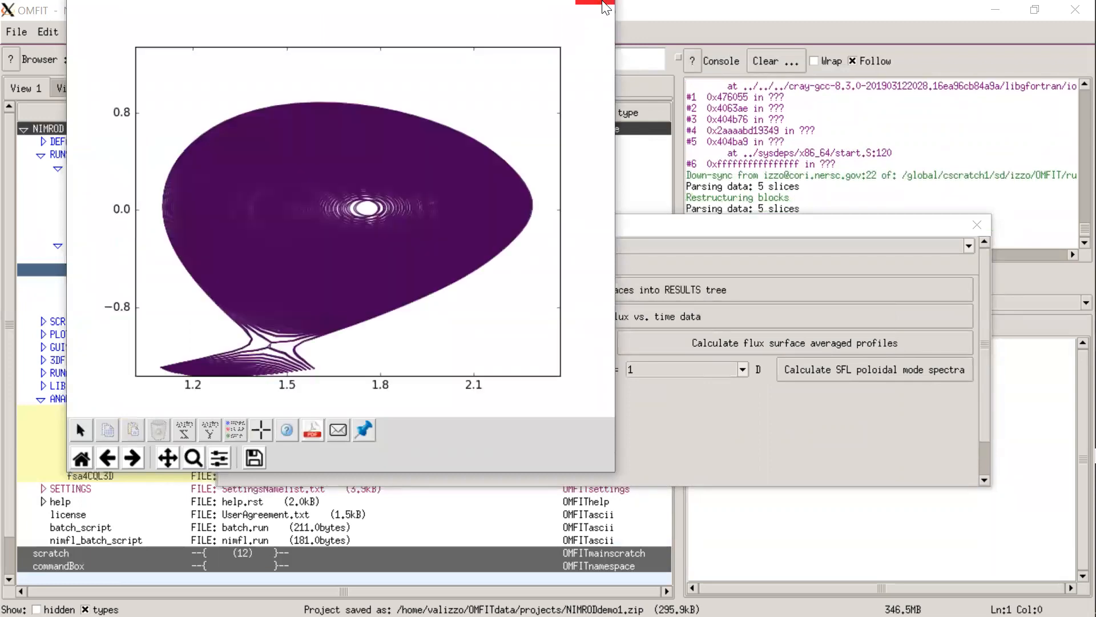
- Close the flux contour figure, plot the qprofs flux surface averaged profiles for demosim2, and close that figure after viewing
left_click(606, 6)
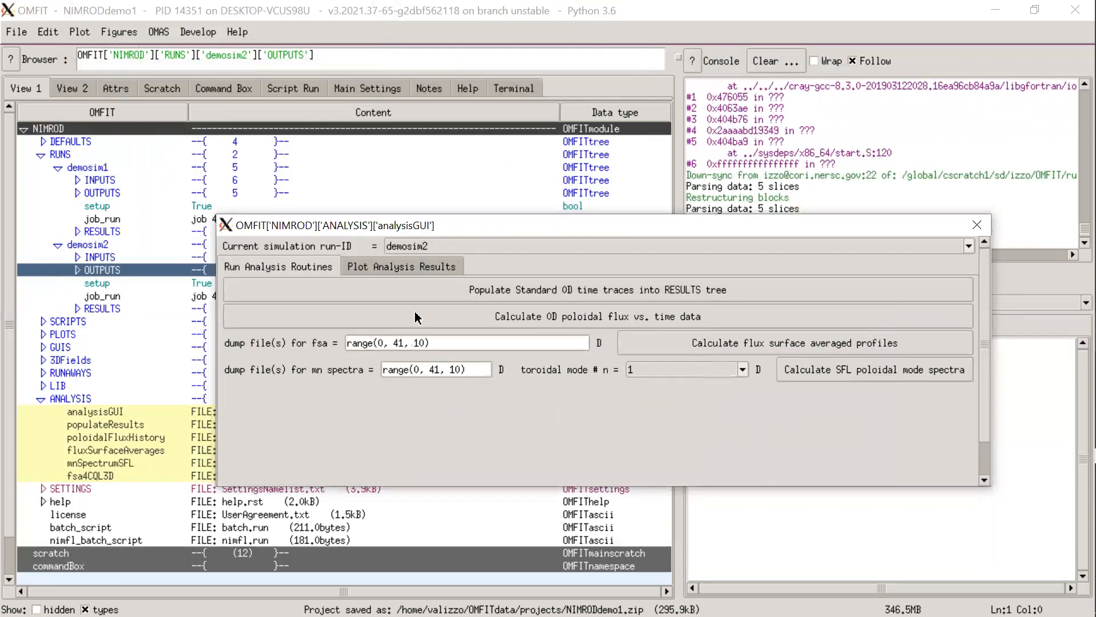
left_click(388, 268)
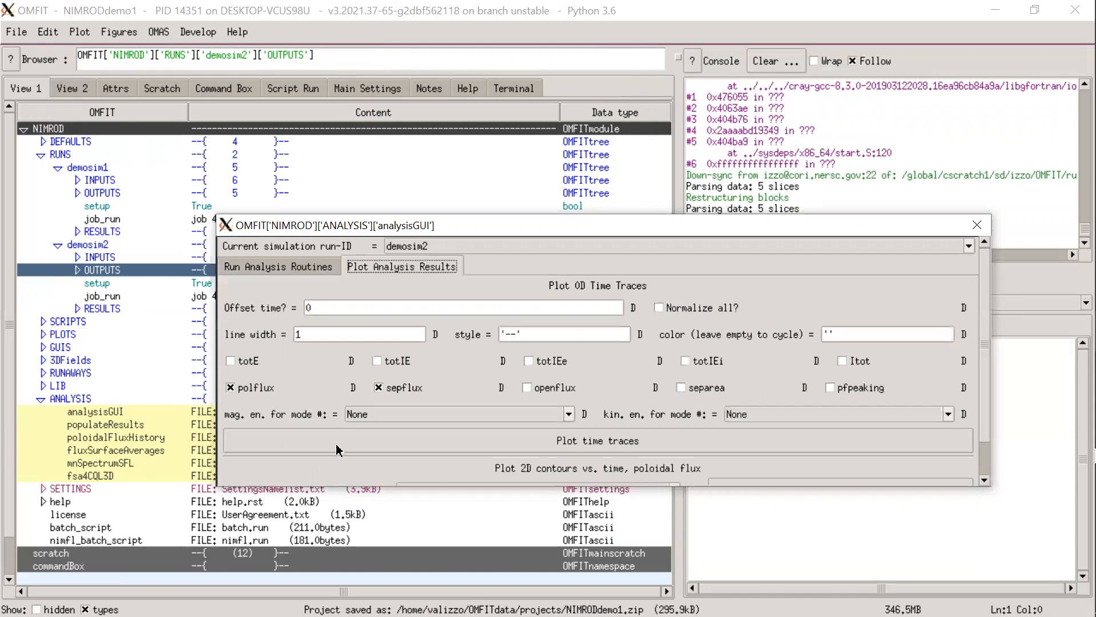
scroll(340, 414, "down", 1)
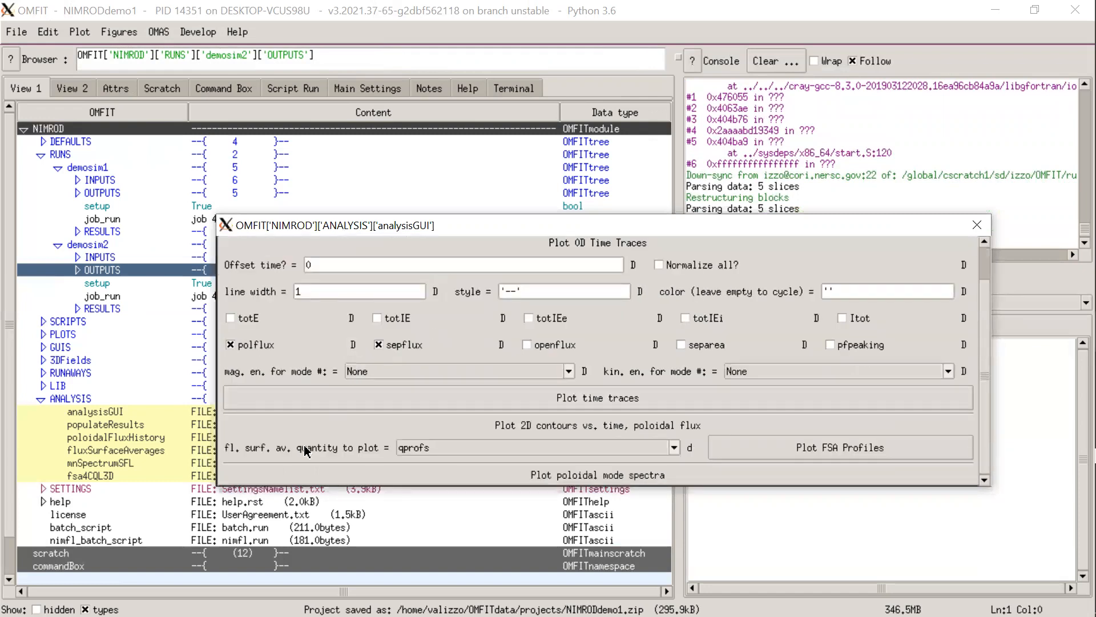
left_click(435, 449)
left_click(412, 452)
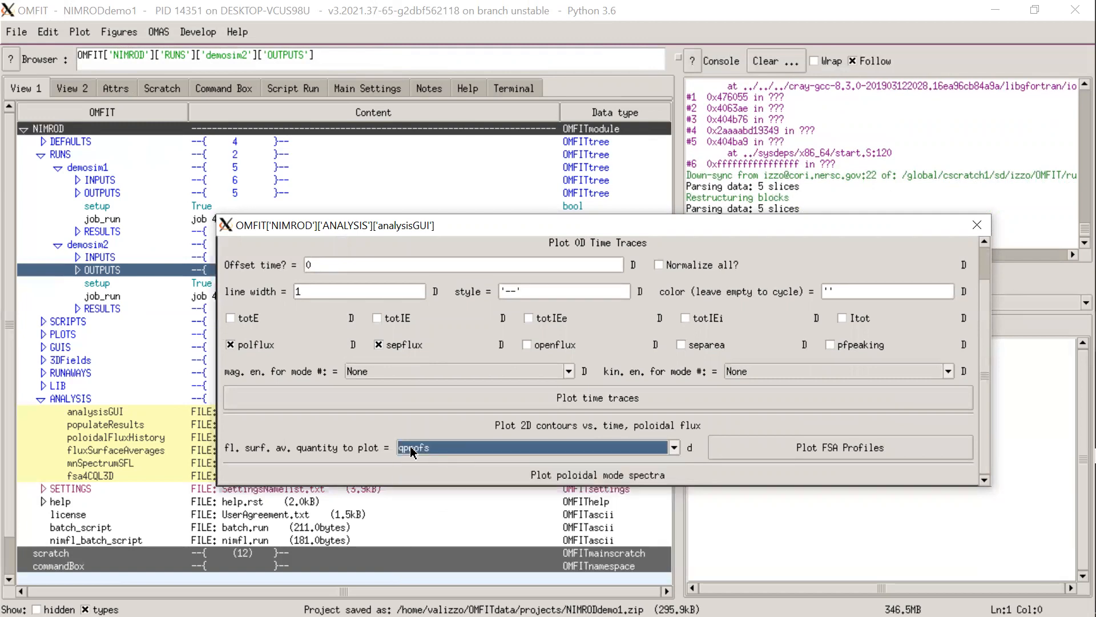
left_click(777, 450)
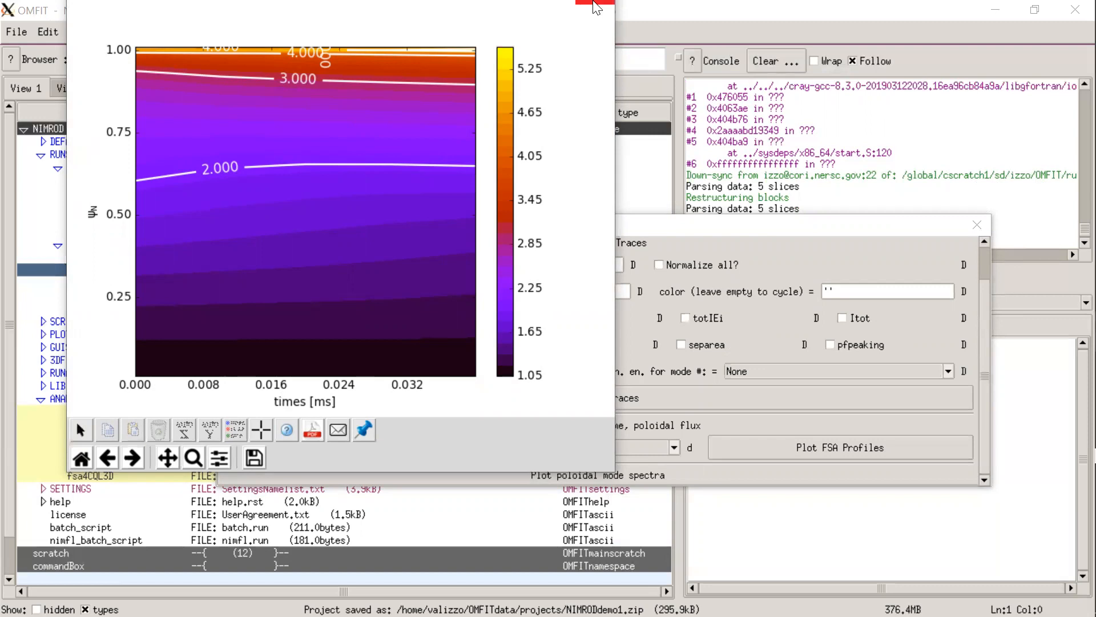
left_click(596, 7)
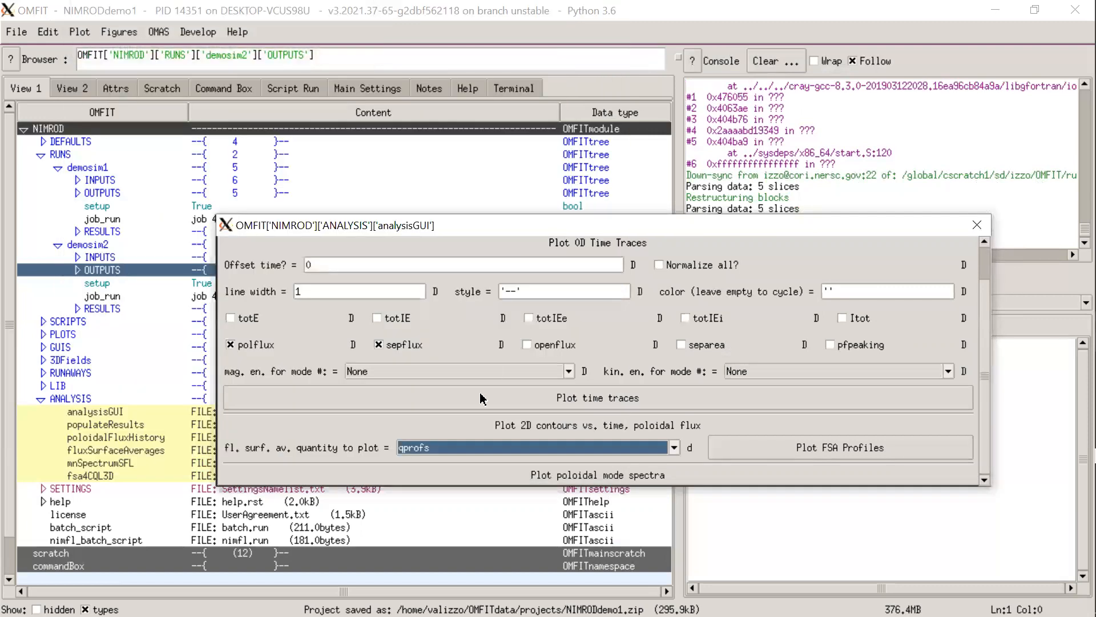
- Plot the dBnprofs flux surface averaged quantity for demosim2 and close the figure after viewing
left_click(428, 451)
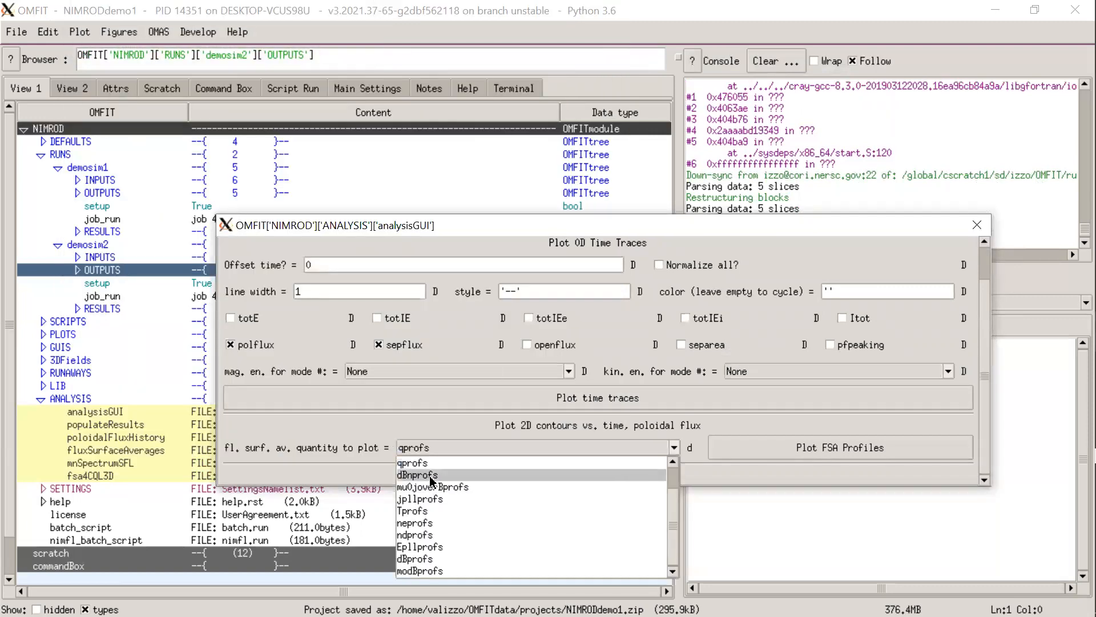
left_click(430, 476)
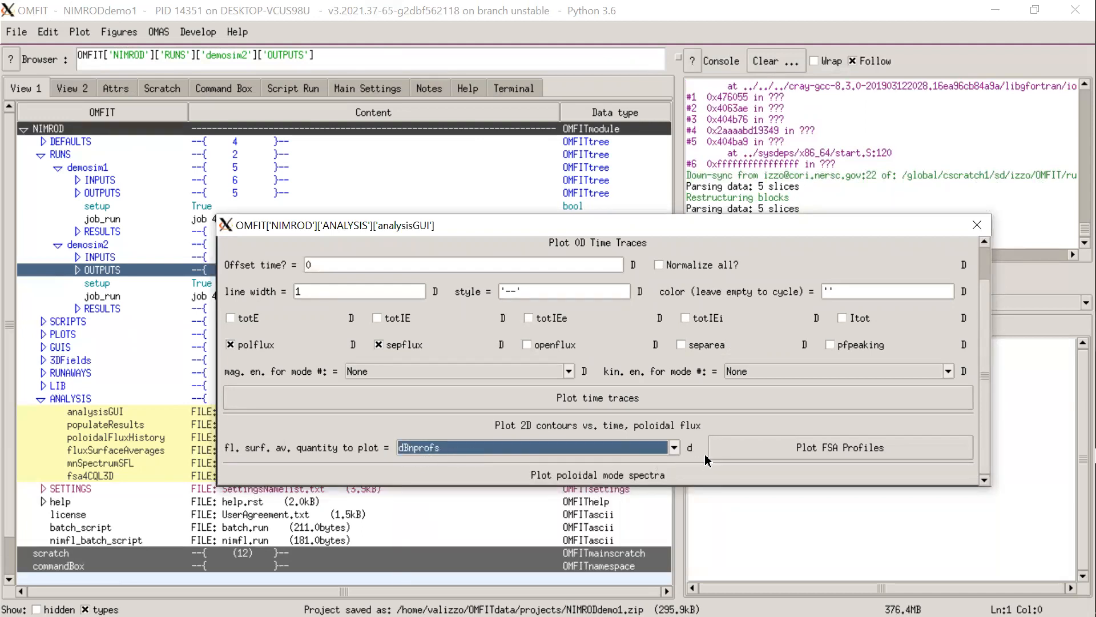
left_click(730, 452)
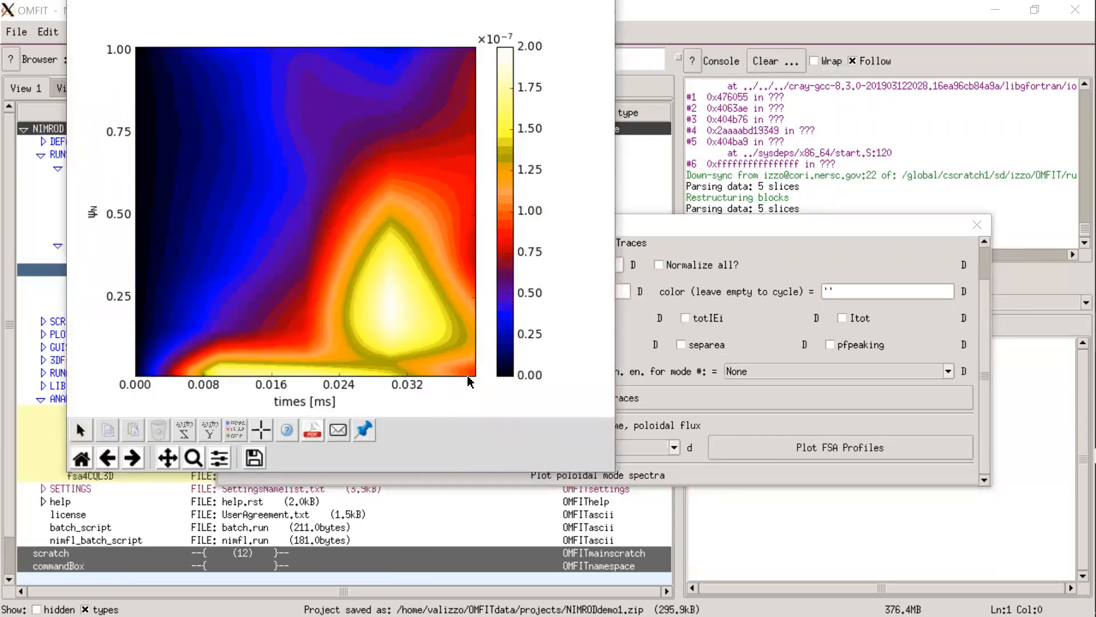
left_click(600, 3)
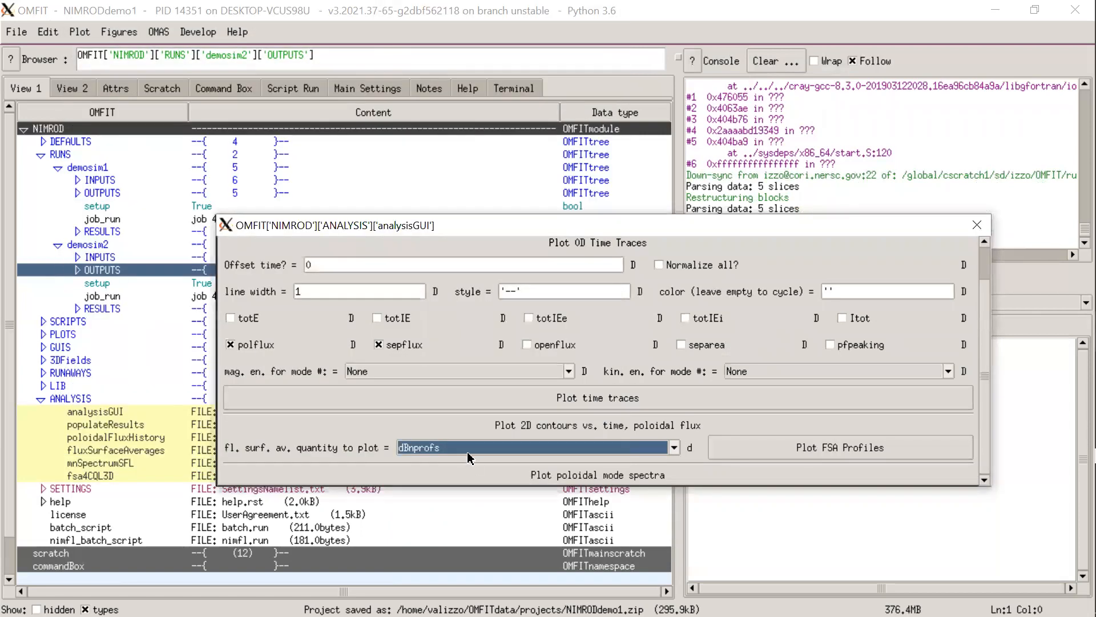
- Plot the Tprofs flux surface averaged quantity for demosim2 and close the figure after viewing
left_click(467, 449)
left_click(466, 511)
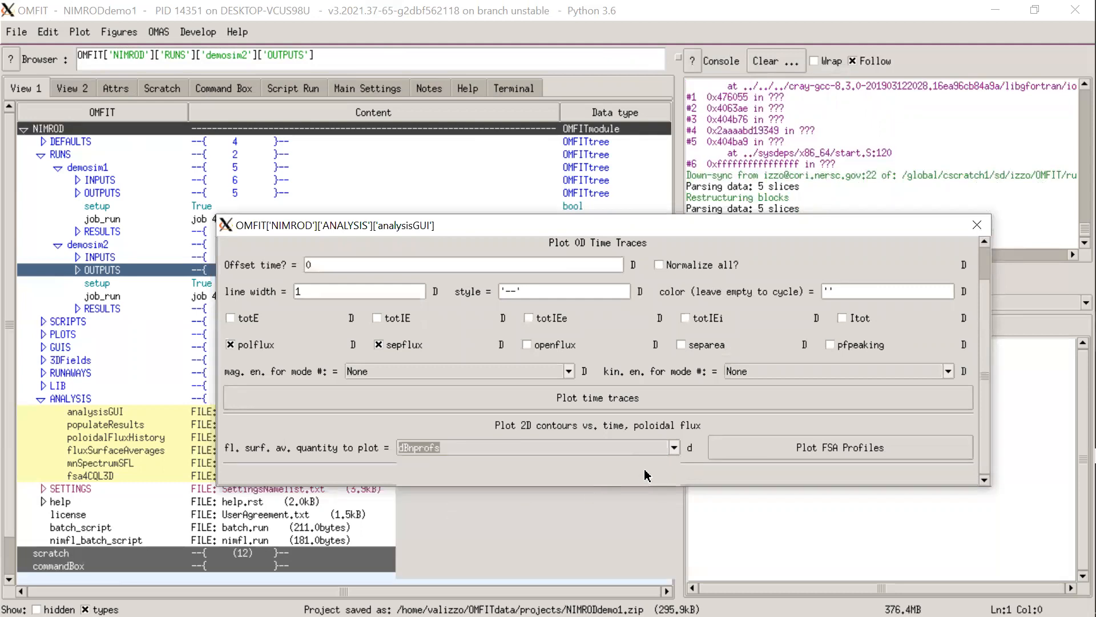
left_click(742, 451)
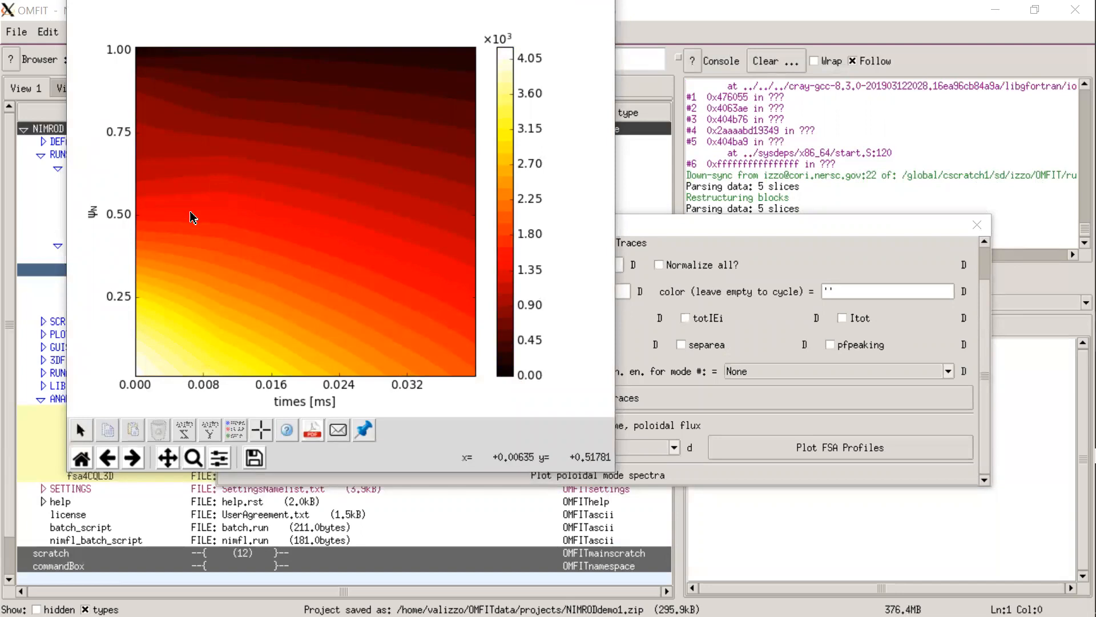
left_click(597, 7)
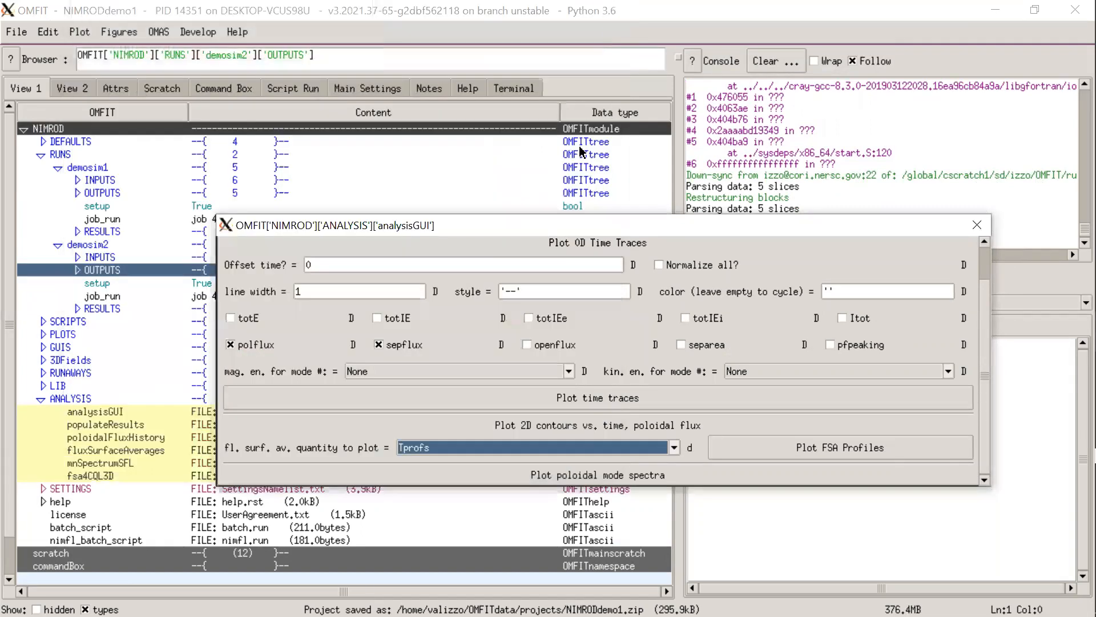
- Calculate the SFL poloidal mode spectra for demosim2 with toroidal mode n = 1, and close the resulting contour figure
scroll(274, 315, "up", 1)
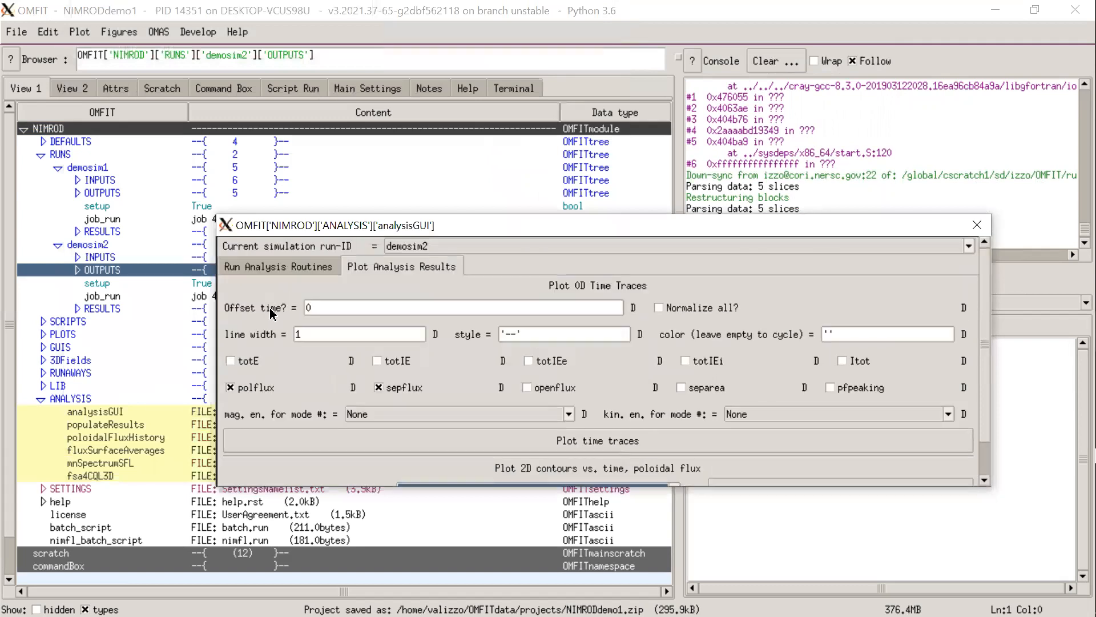
left_click(268, 268)
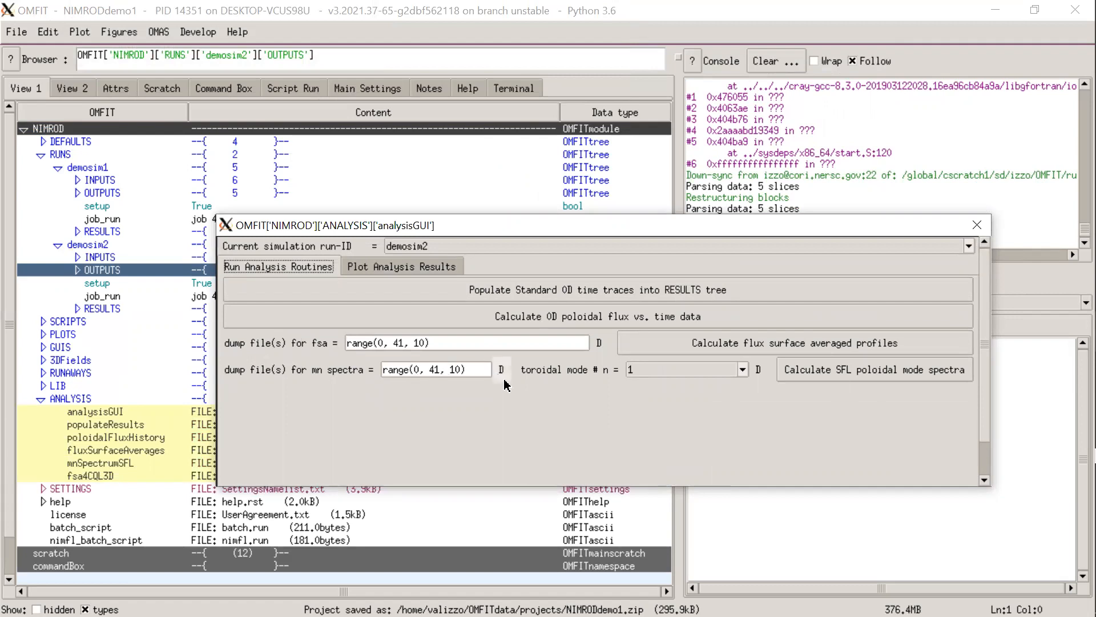
left_click(644, 377)
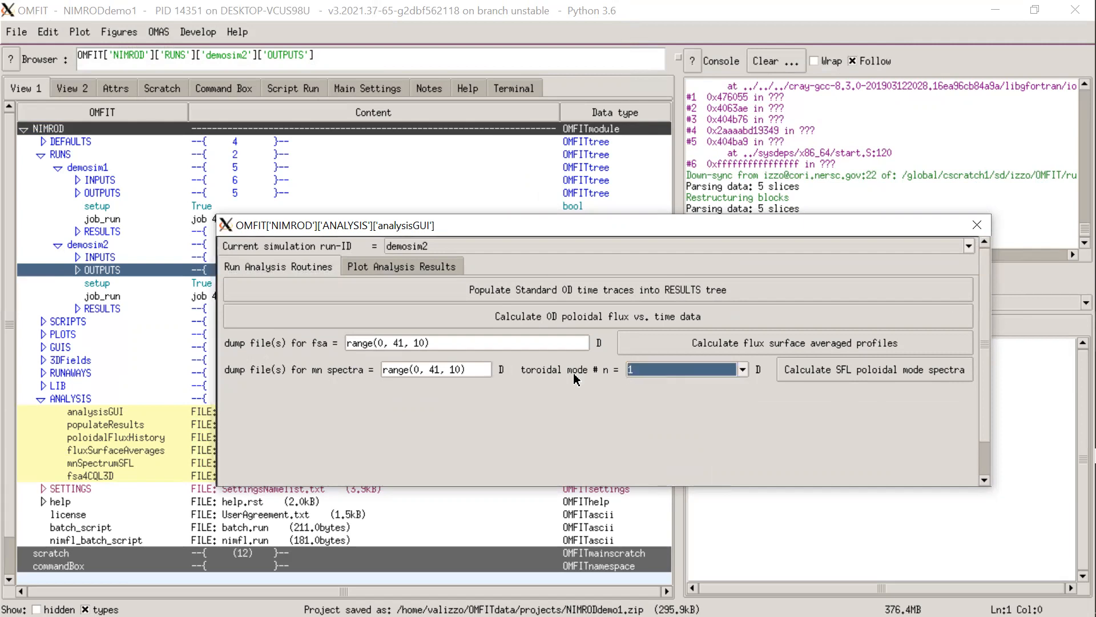
left_click(836, 371)
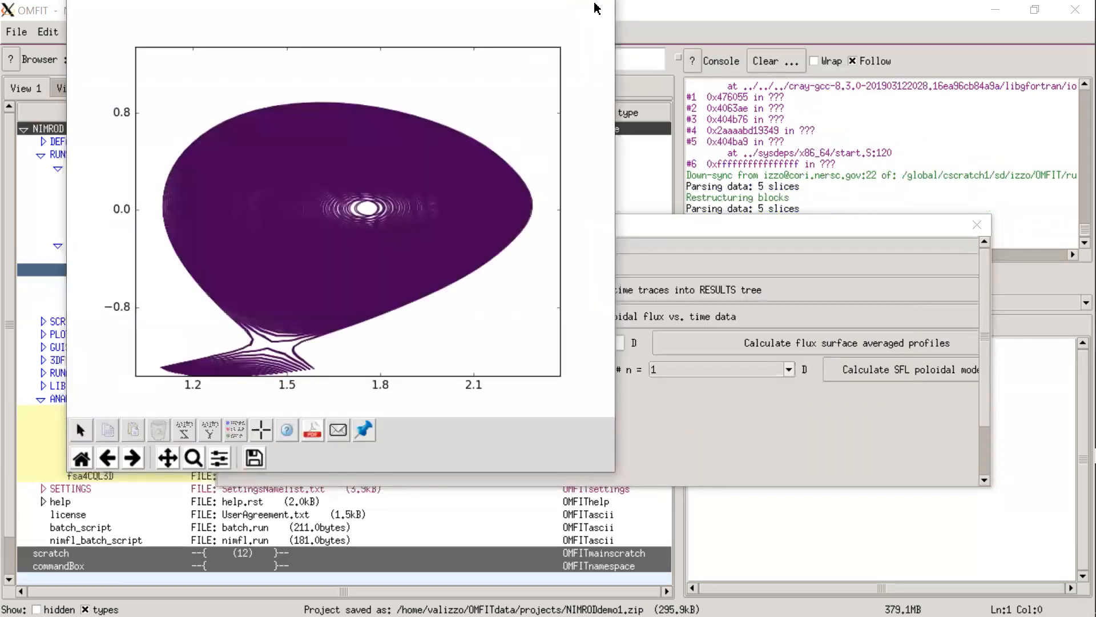
left_click(596, 8)
- Plot the n = 1 poloidal mode spectra as all m, one time slice at 0.0300 ms, and close the figure after viewing
left_click(400, 269)
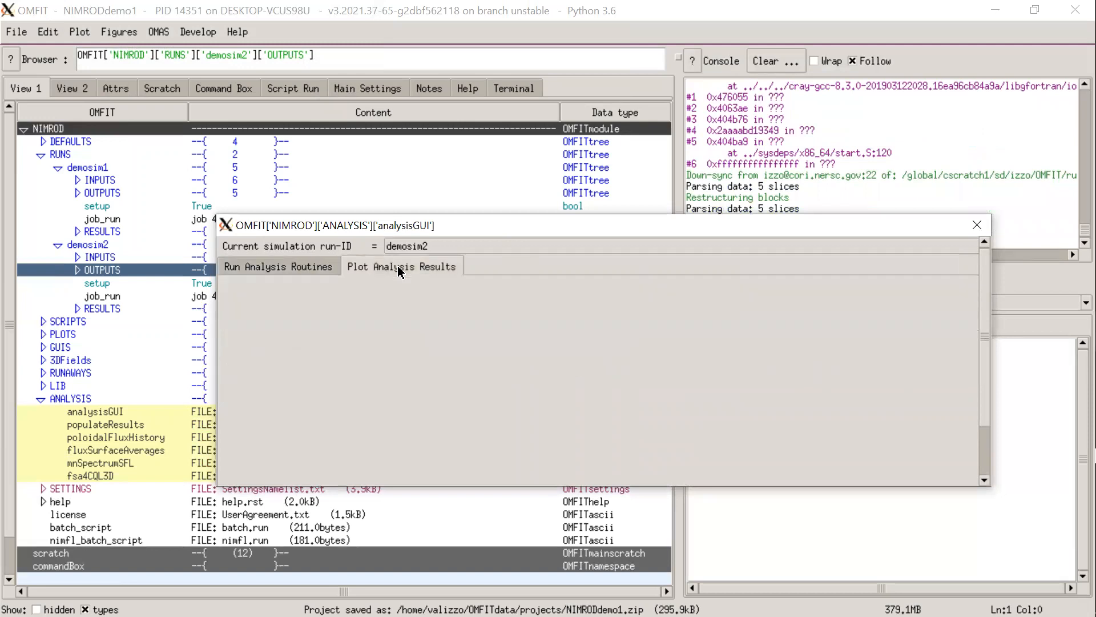
scroll(336, 451, "down", 3)
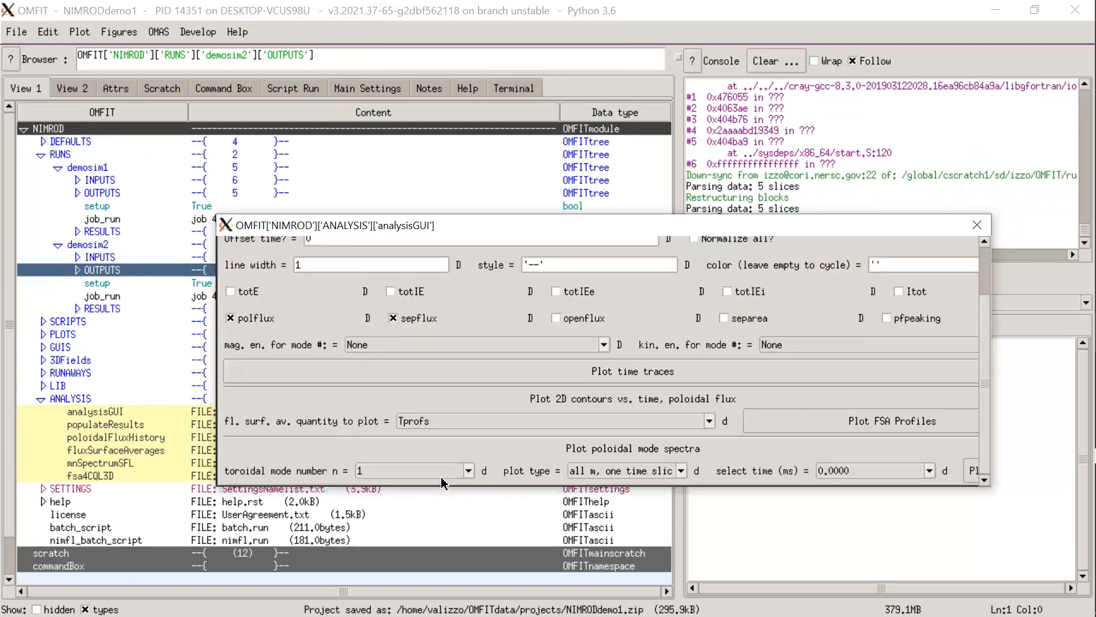
left_click(655, 471)
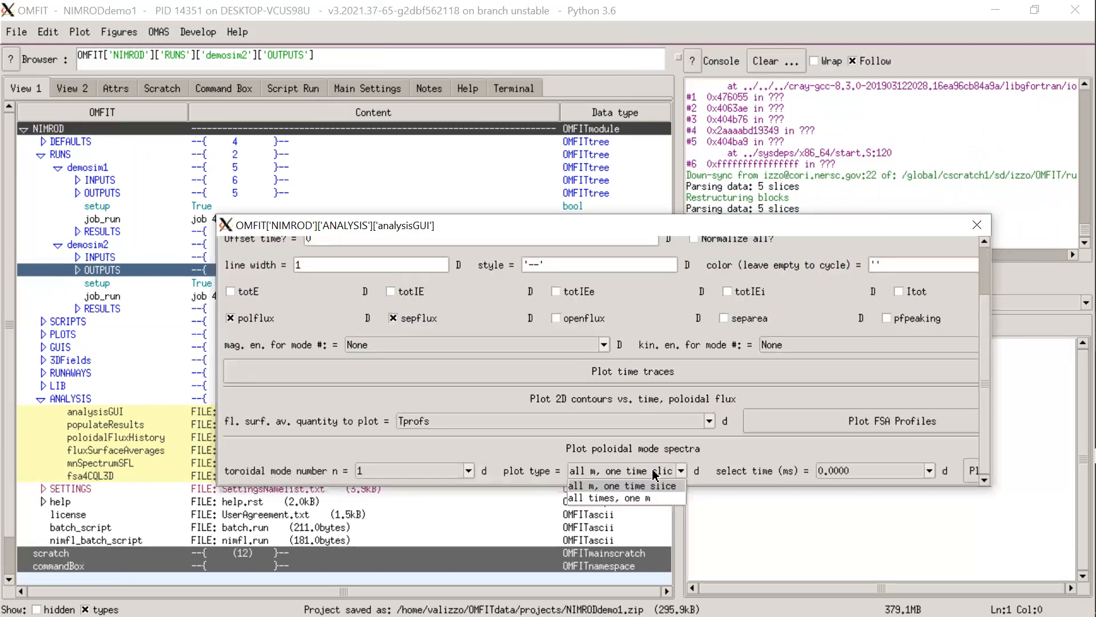
left_click(645, 489)
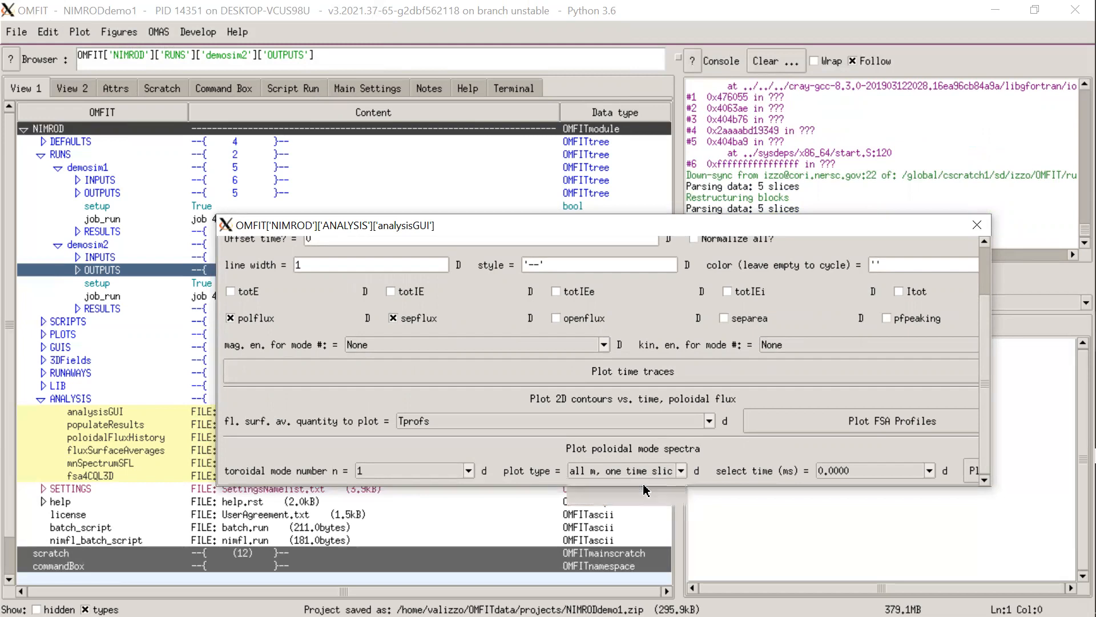
left_click(844, 477)
left_click(835, 515)
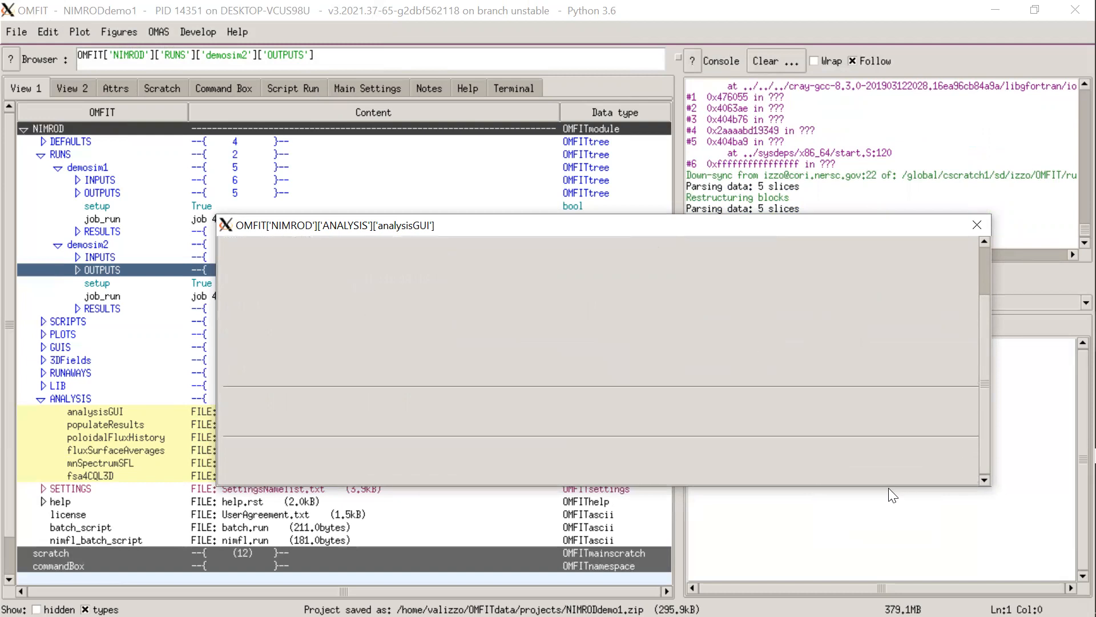
left_click(974, 470)
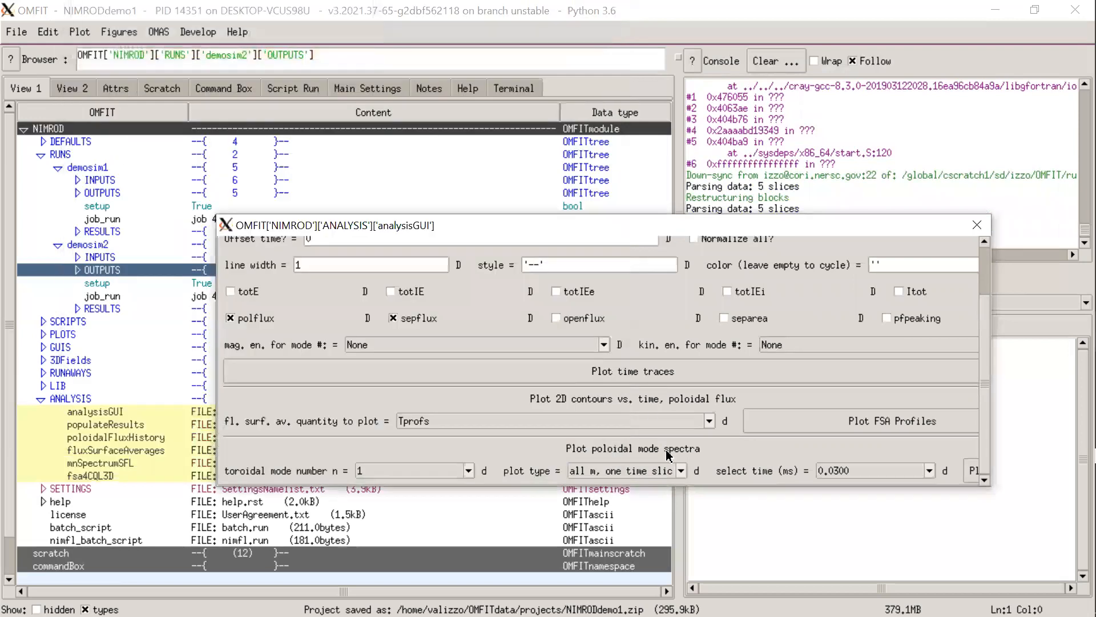
left_click(599, 8)
- Plot the n = 1 poloidal mode spectra as all times, one m with m = -2, and close the figure after viewing
left_click(628, 471)
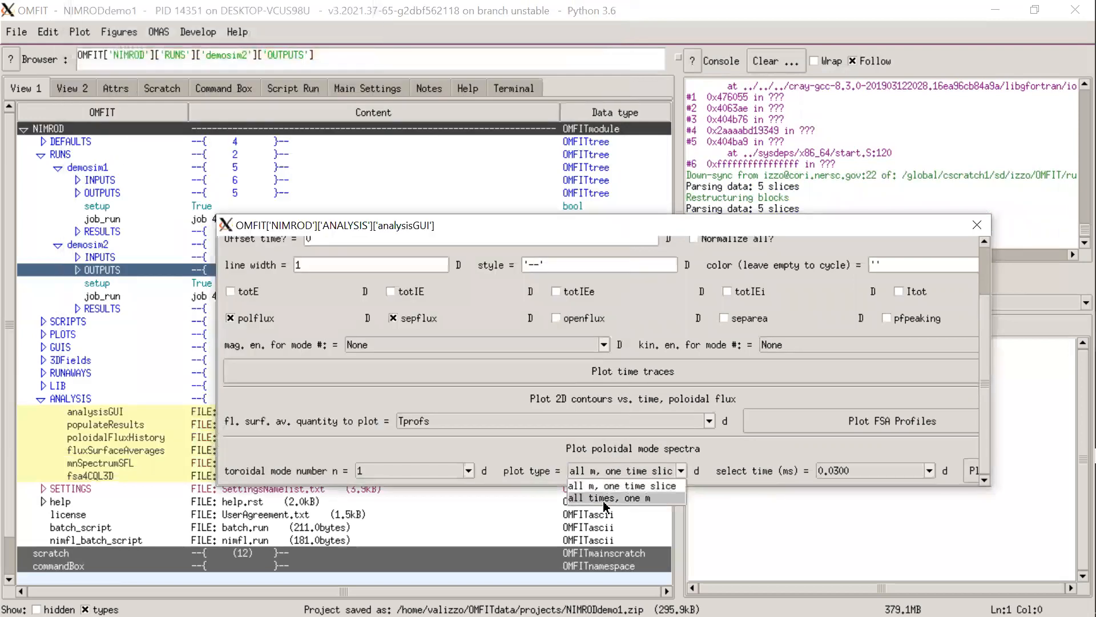
left_click(606, 499)
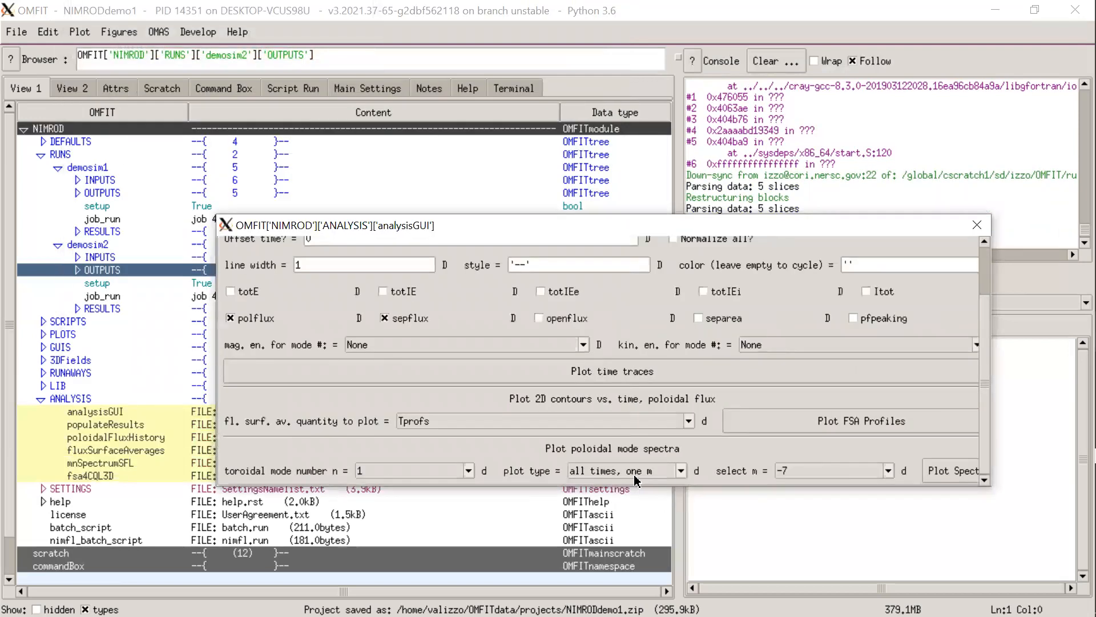
left_click(797, 474)
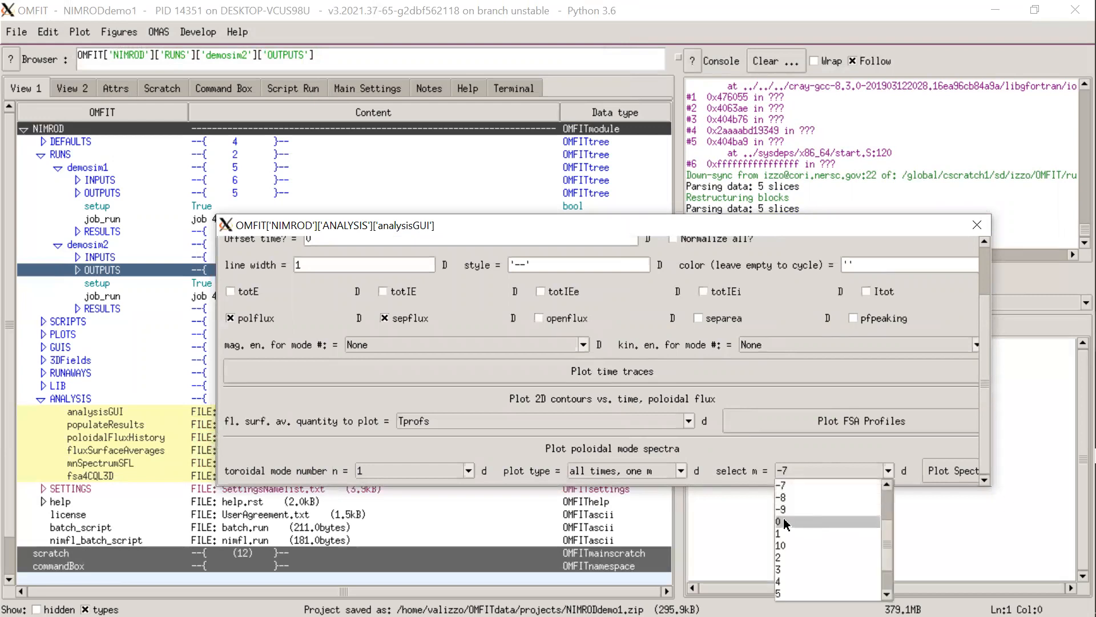
scroll(890, 511, "up", 3)
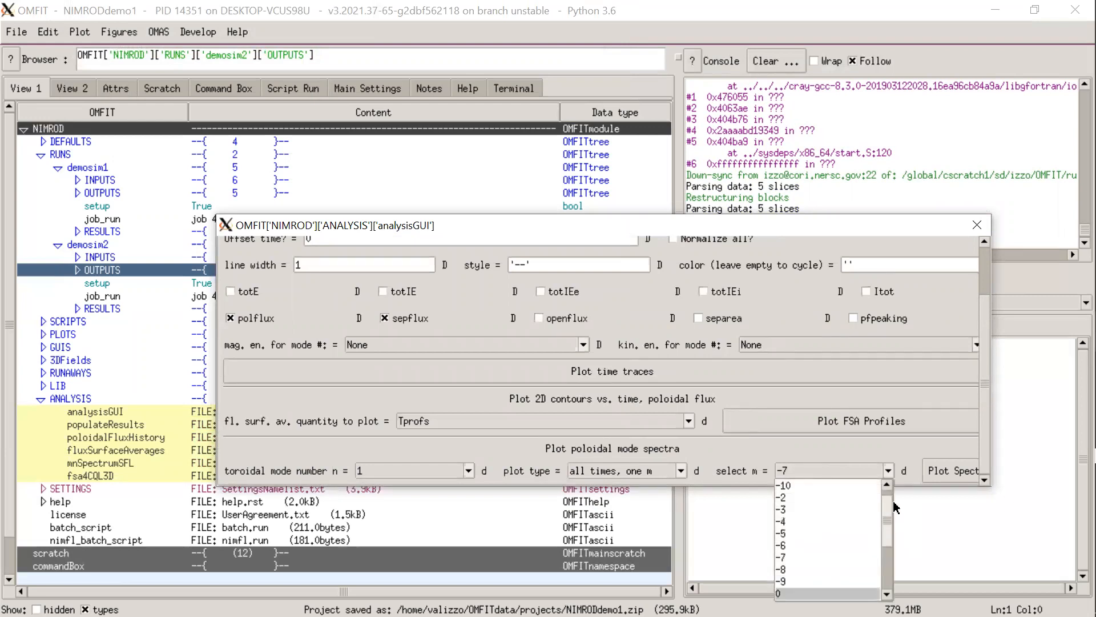
left_click(828, 498)
left_click(936, 471)
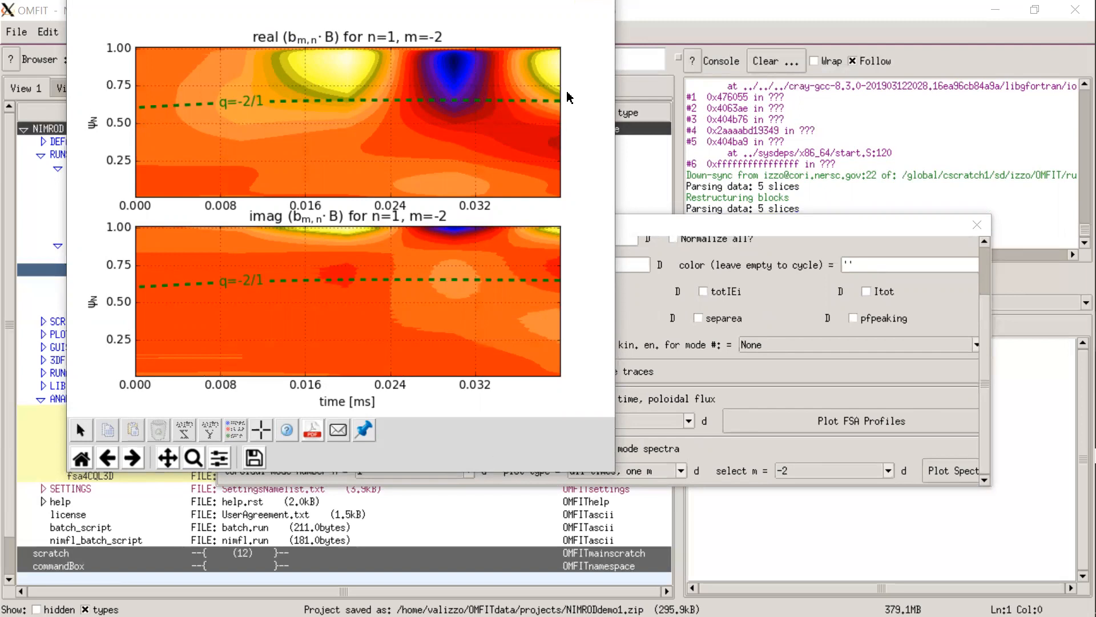
left_click(612, 3)
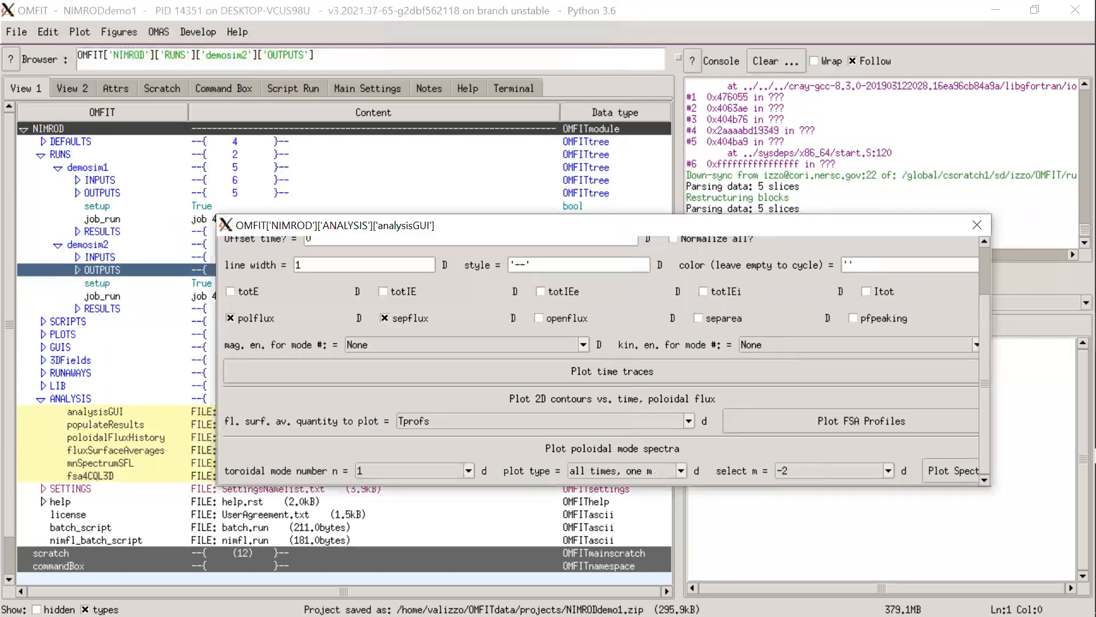
- Return to the analysis routines, close the analysisGUI window, and collapse the ANALYSIS branch of the NIMROD tree
scroll(475, 295, "up", 3)
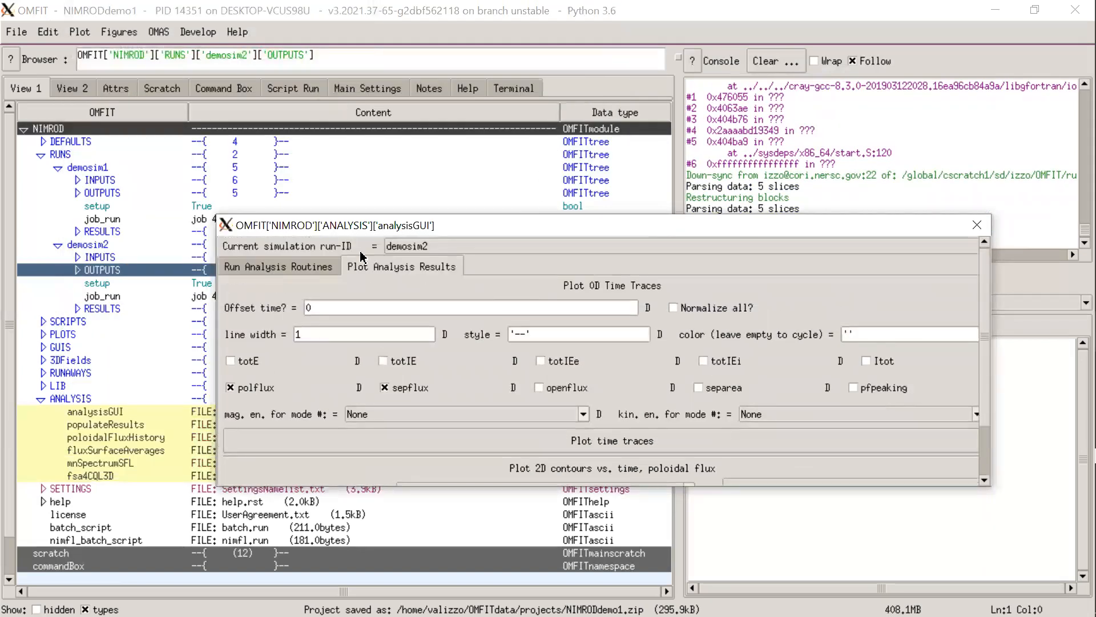
scroll(446, 387, "down", 1)
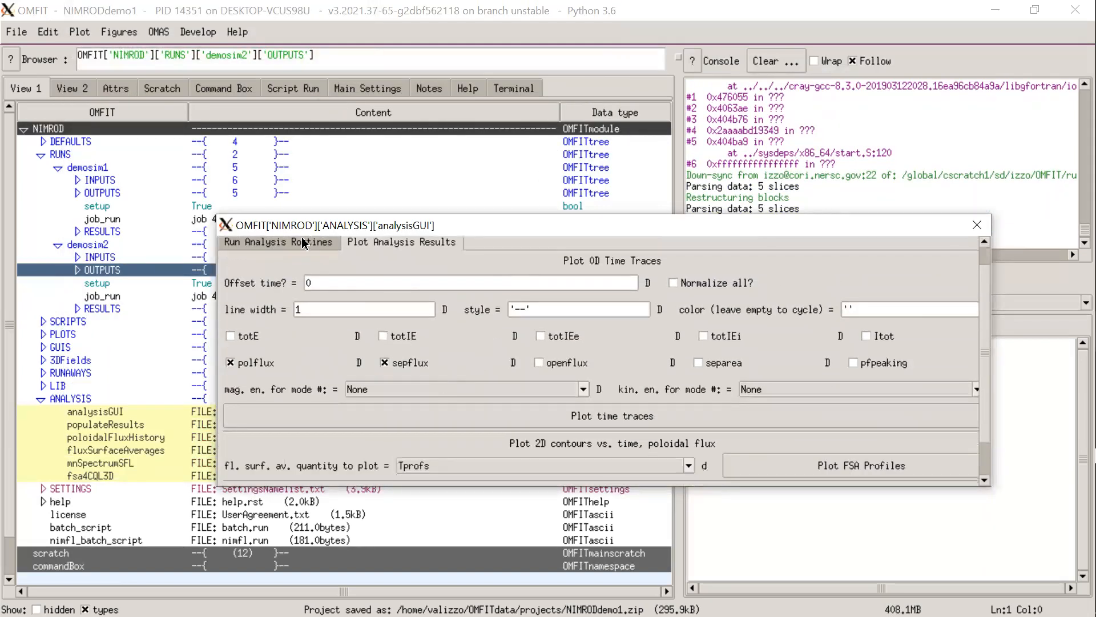
left_click(306, 266)
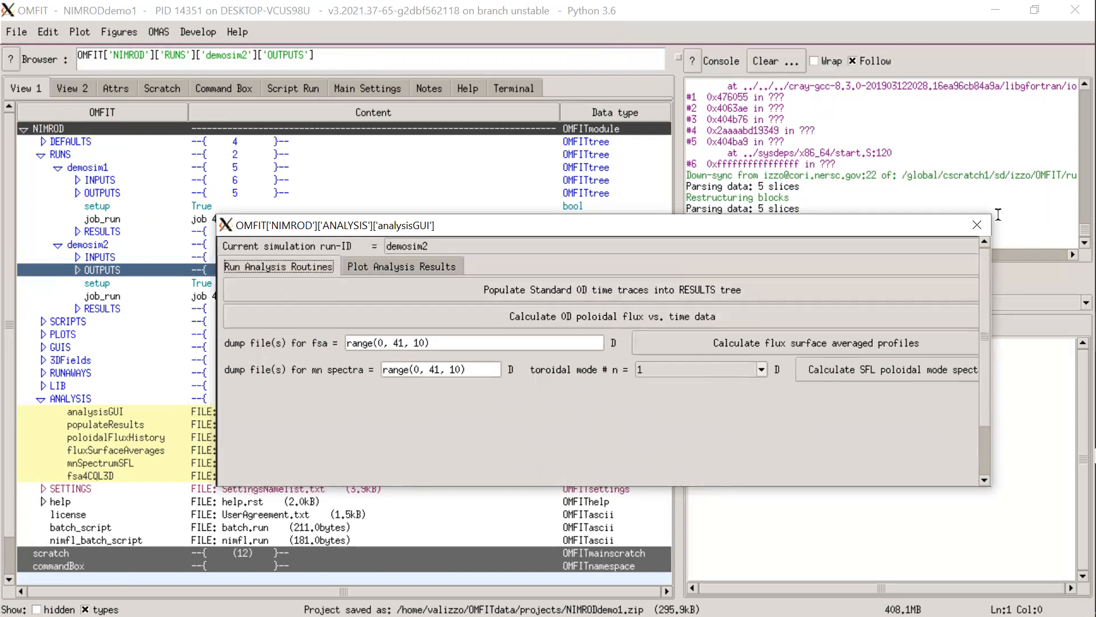
left_click(977, 225)
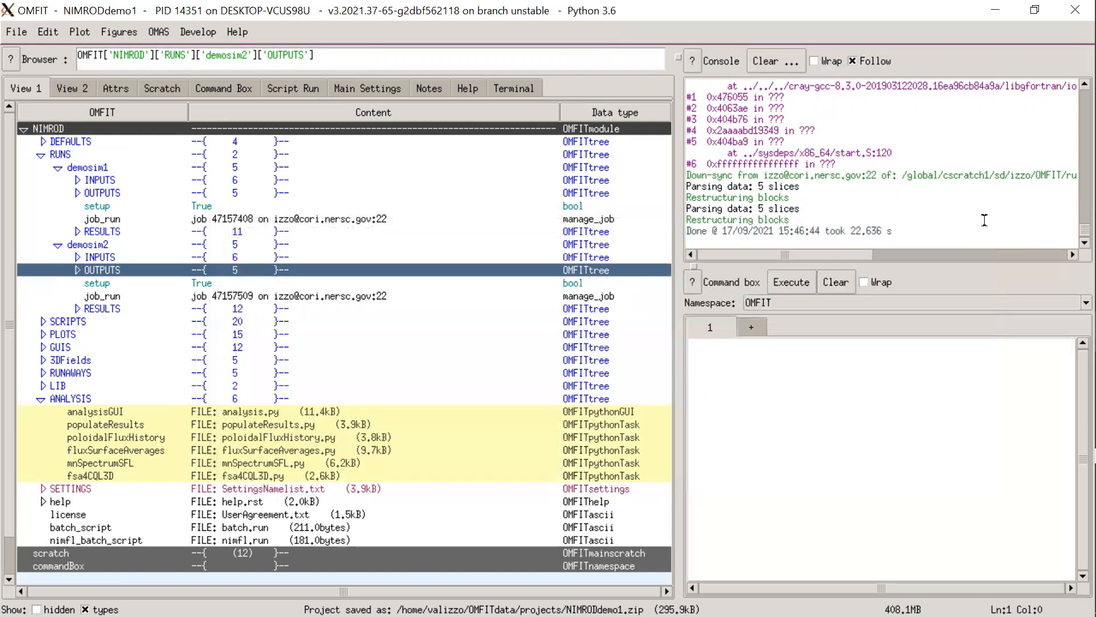
left_click(44, 400)
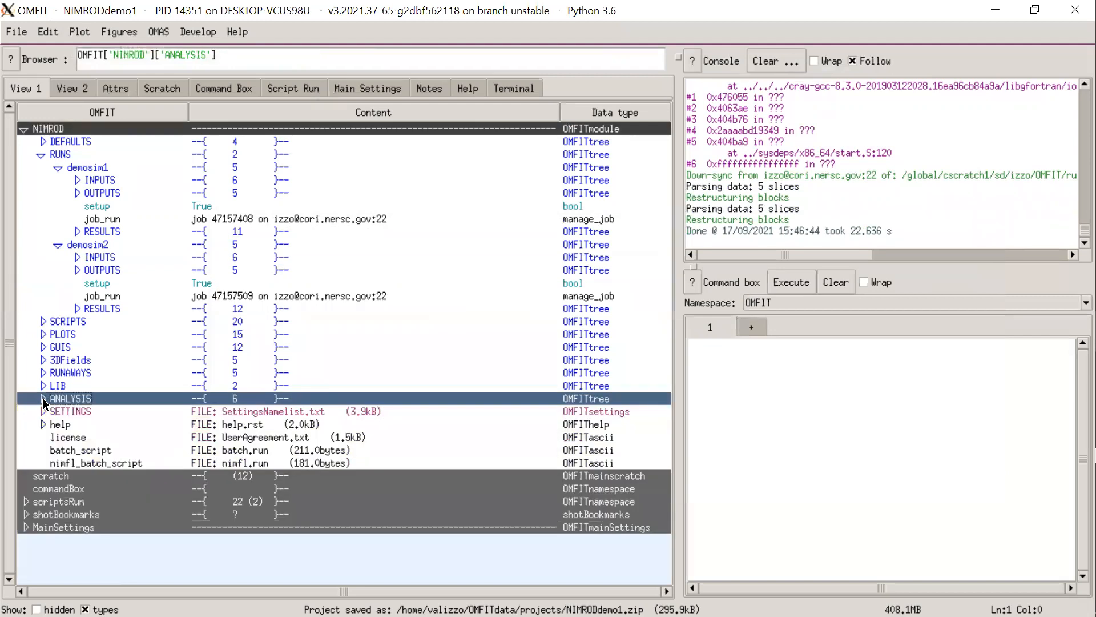
- Collapse the demosim1 run in the tree, and open the NIMROD GUI at its parameter scan settings
left_click(58, 168)
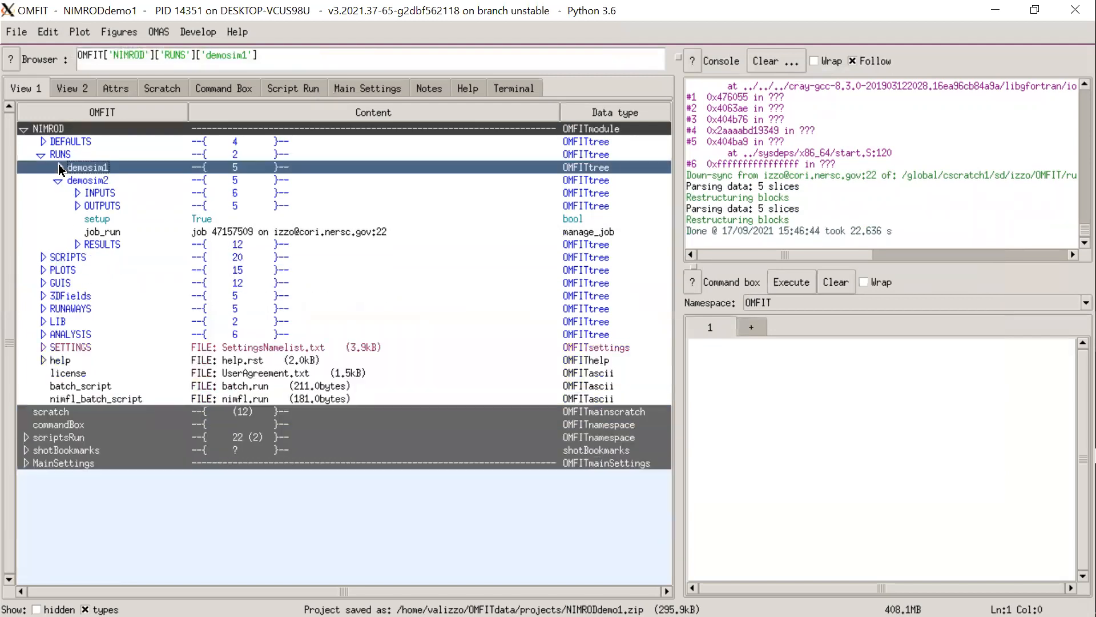
left_click(82, 134)
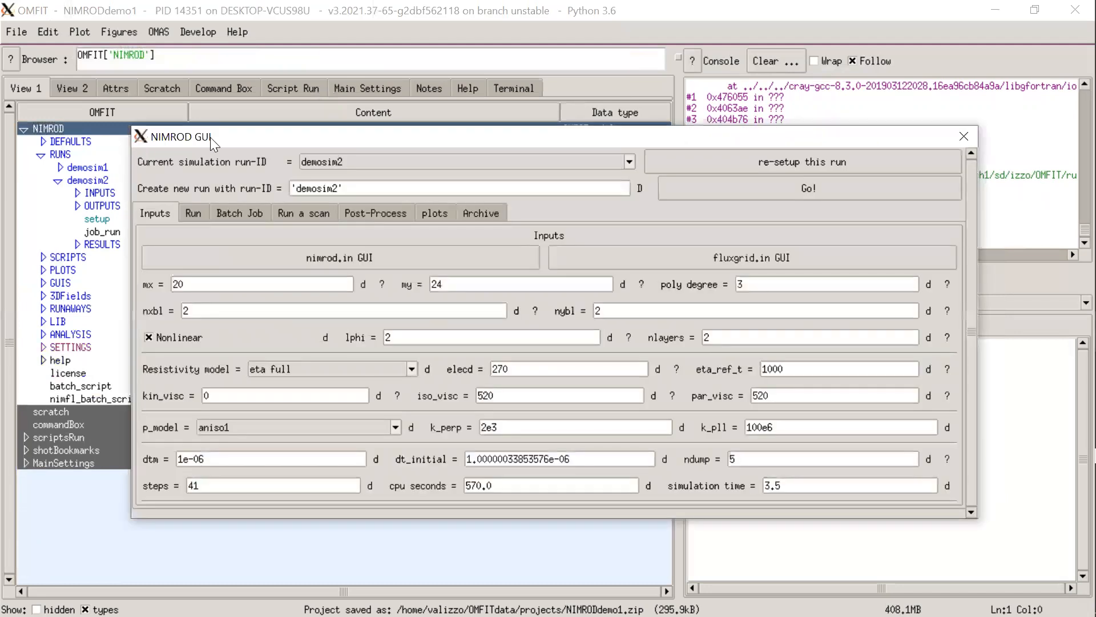
left_click_drag(216, 135, 221, 175)
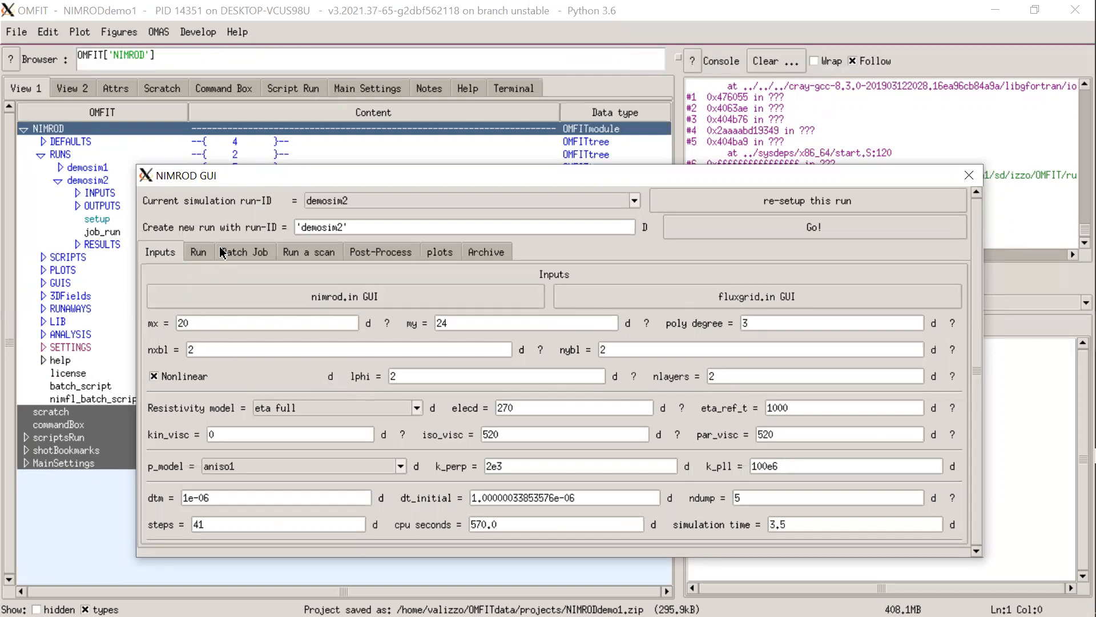
left_click(301, 256)
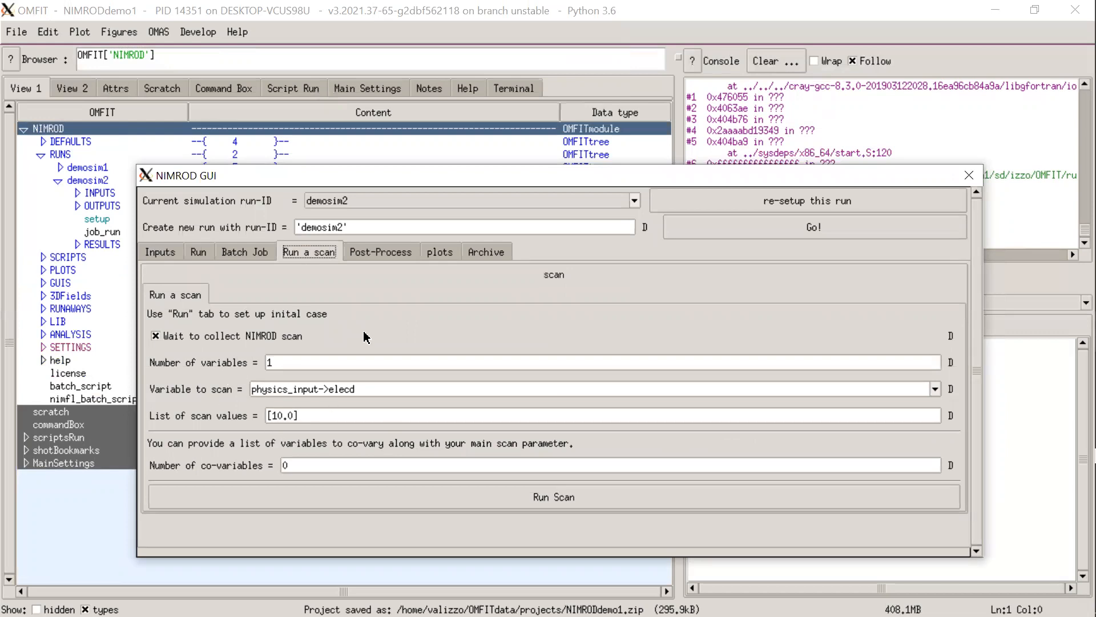
- Set the archive method for demosim2 to Store on NERSC HPSS using htar
left_click(489, 253)
left_click(417, 278)
left_click(401, 303)
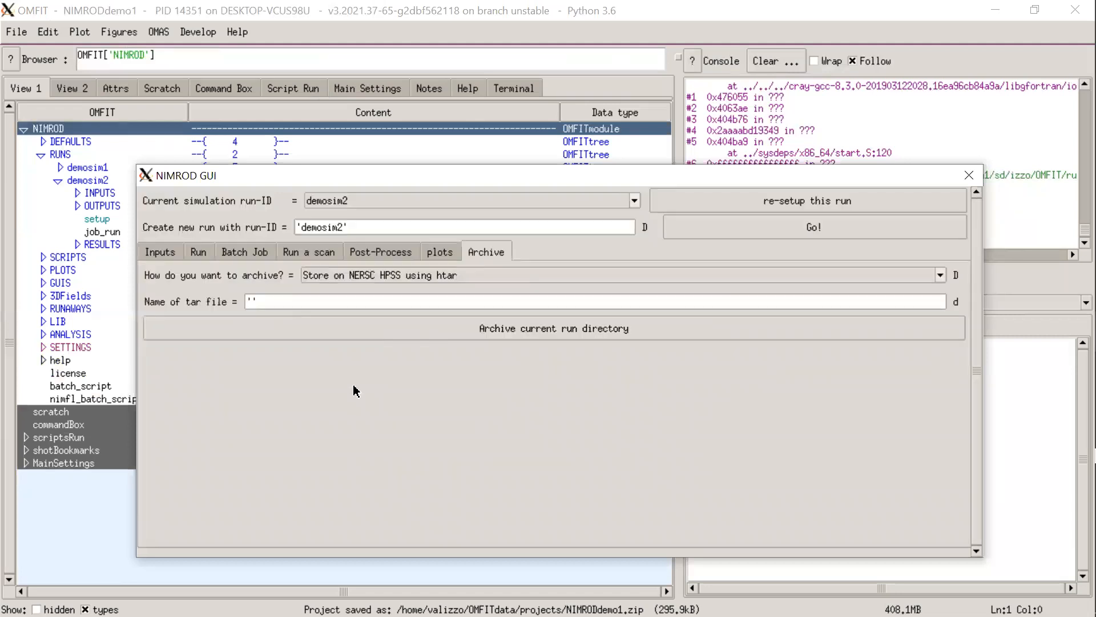
- Name the tar file /2021/demosim2.tar and try to archive the current run directory
left_click(303, 303)
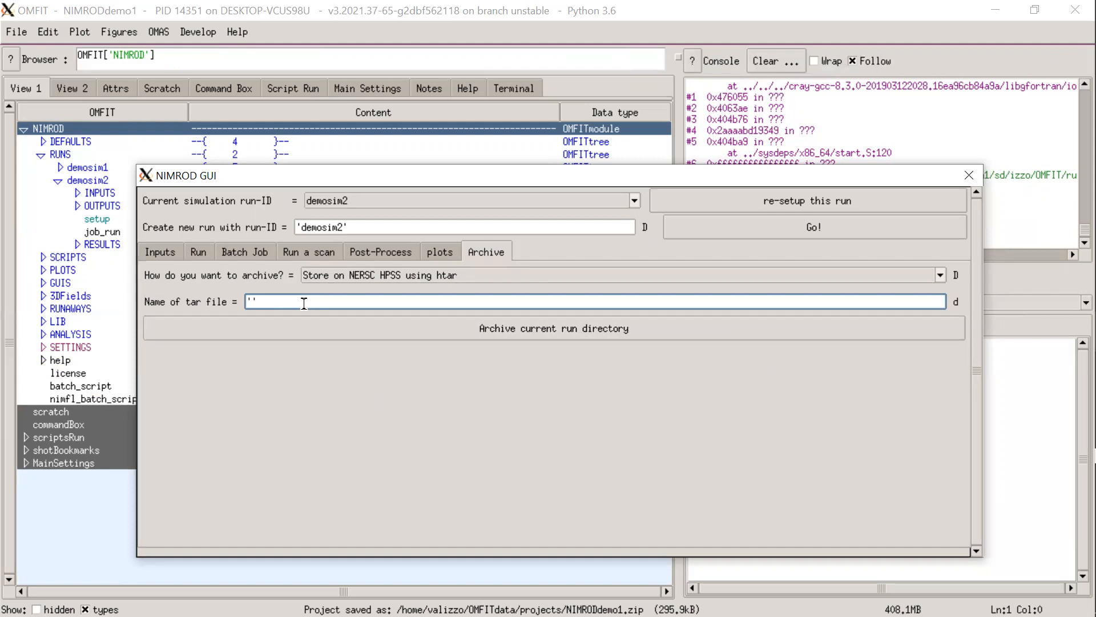
type("/2021/demosim2.tar")
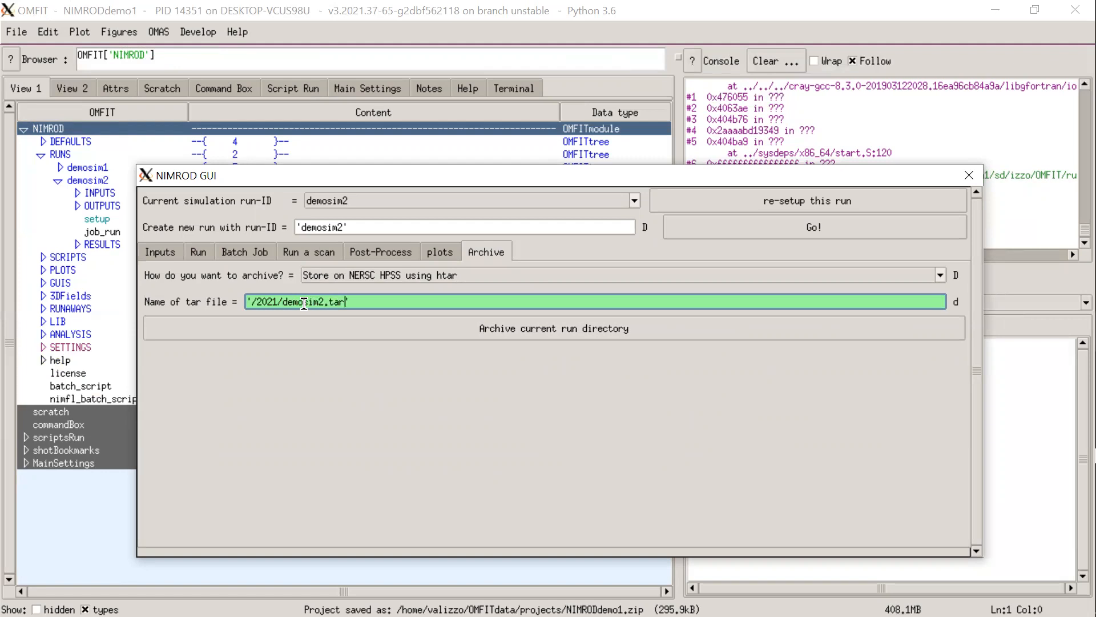
key("Return")
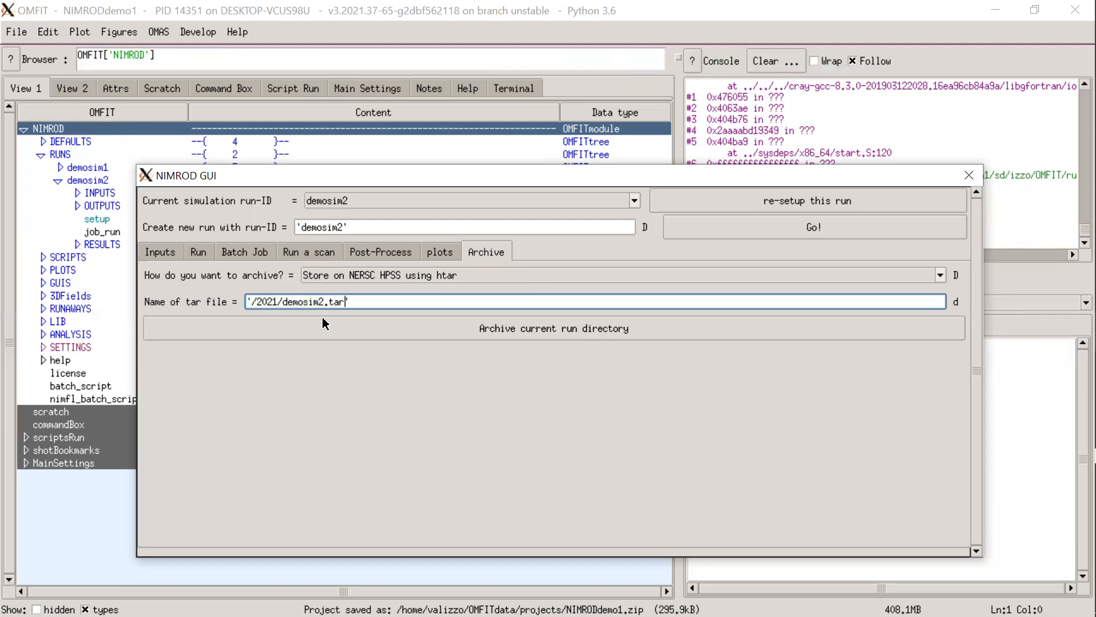
left_click(324, 334)
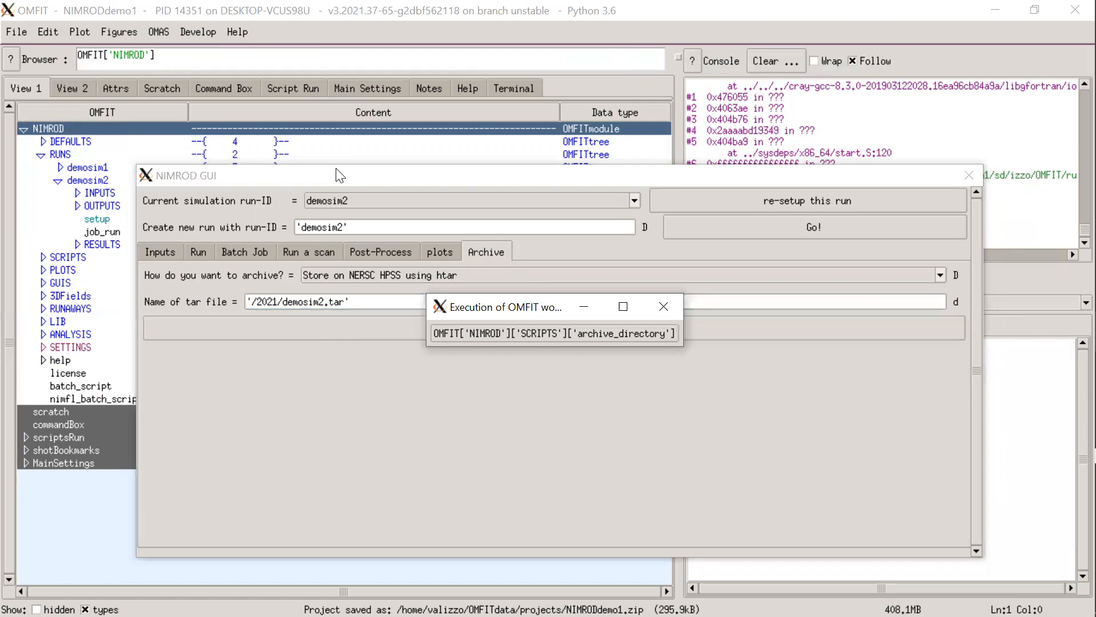
left_click_drag(334, 180, 330, 277)
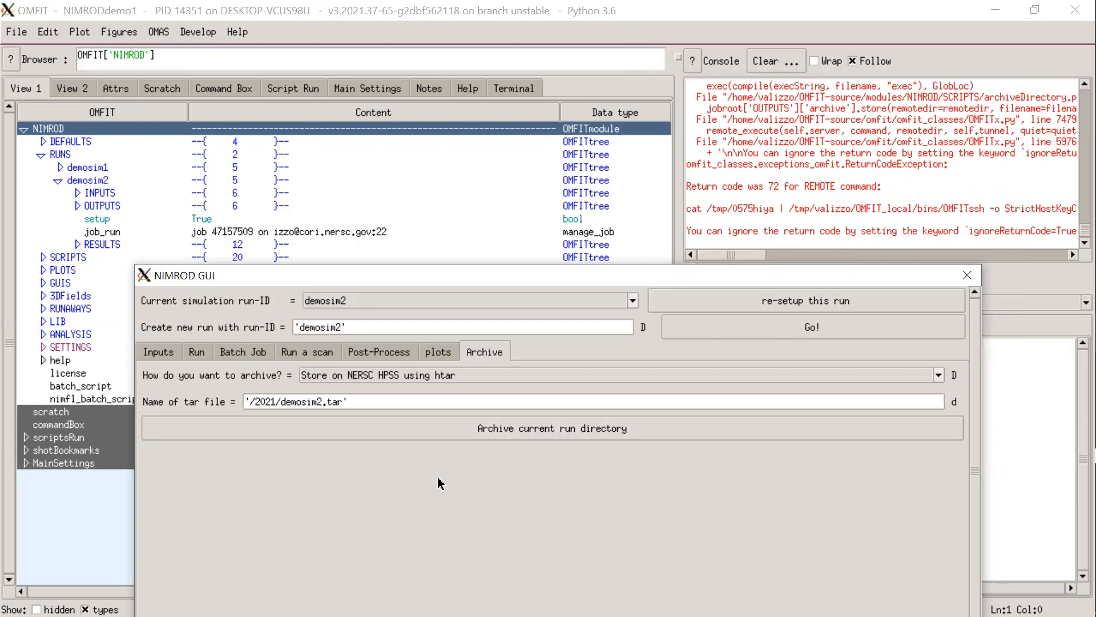
- Correct the tar file name to 2021/demosim2.tar, archive the run directory again, and check the archived files in the console output
left_click(749, 192)
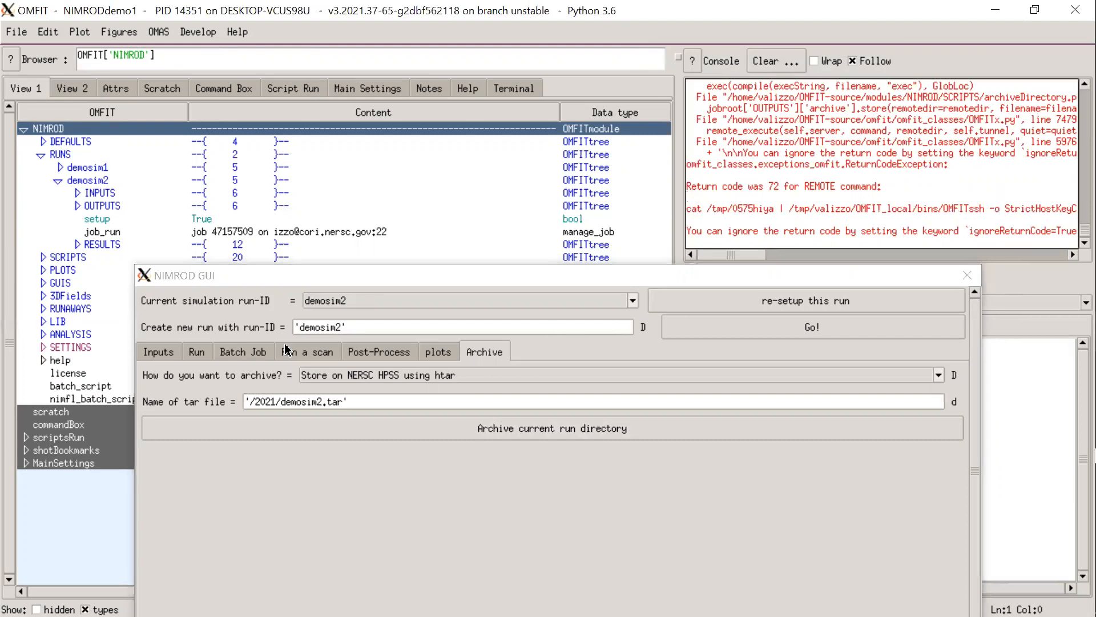
left_click(255, 399)
key("BackSpace")
left_click(284, 432)
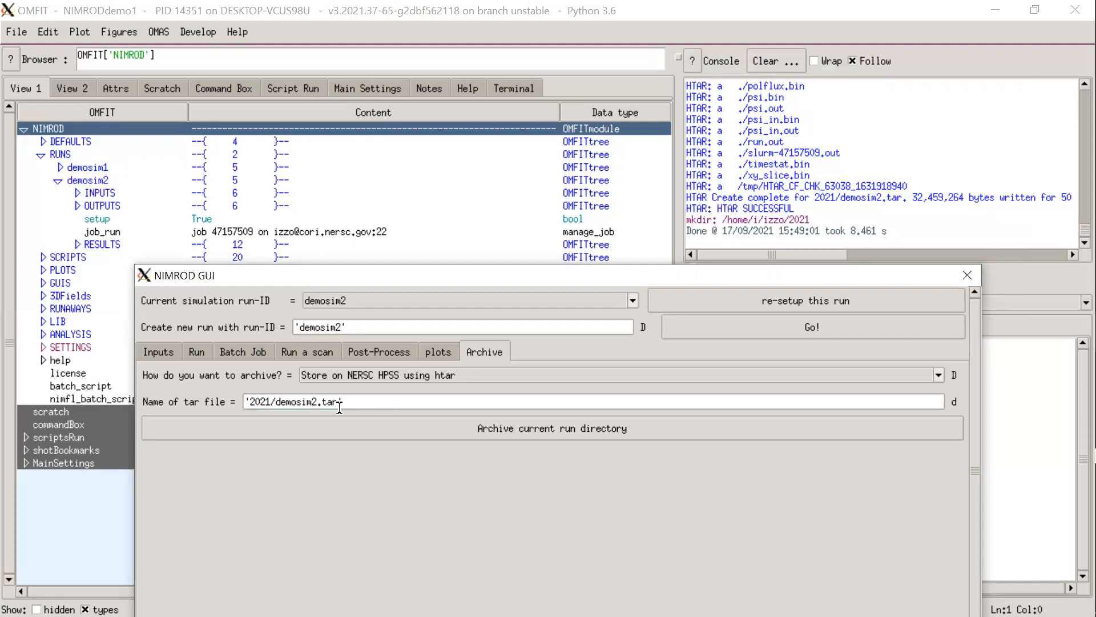
left_click(810, 151)
scroll(805, 157, "up", 15)
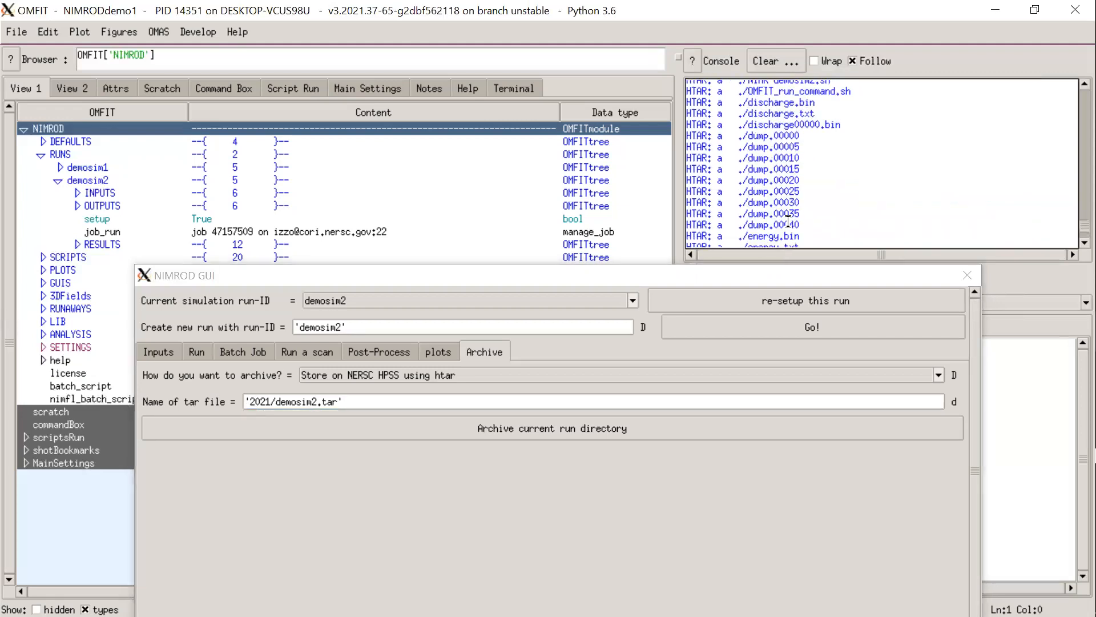
scroll(788, 222, "up", 5)
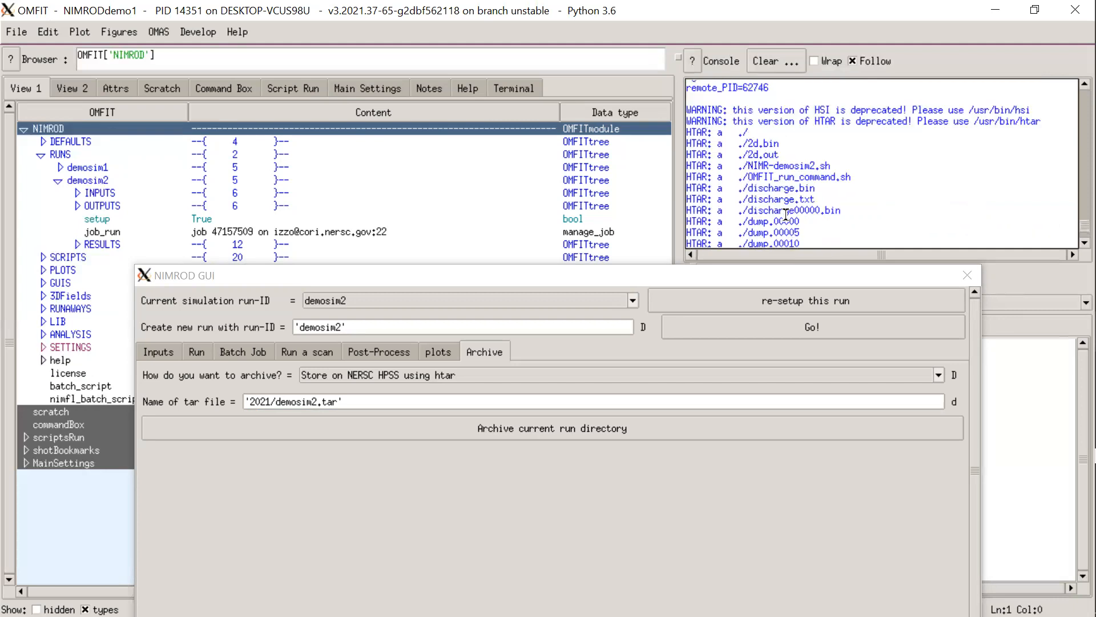
scroll(786, 214, "down", 2)
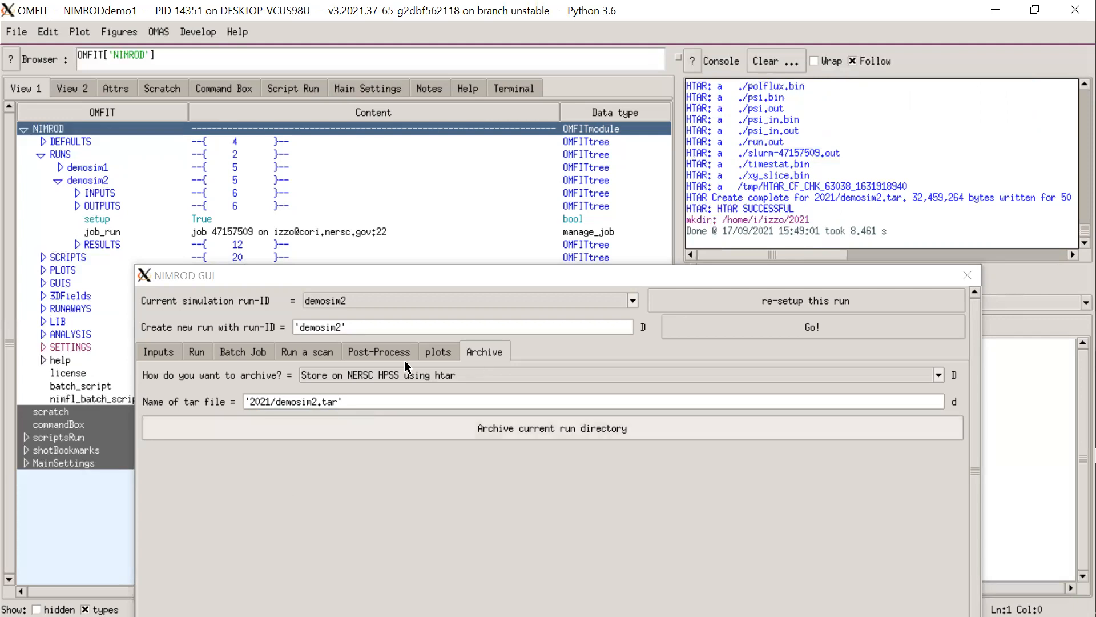
- Look over the plot options, return to the inputs, and close the NIMROD GUI
left_click(446, 353)
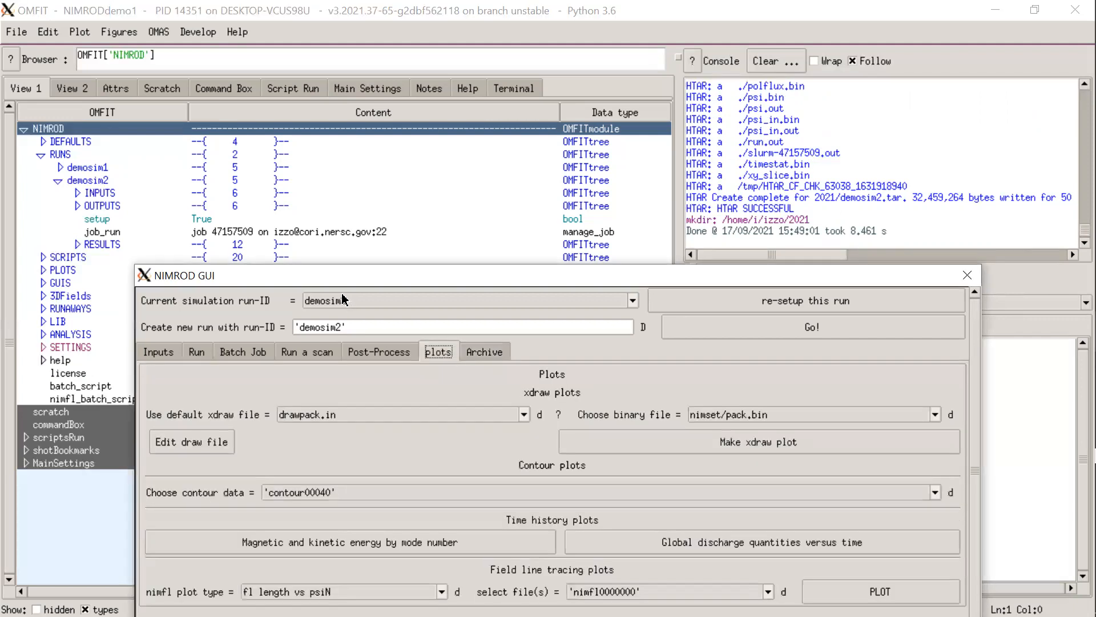
left_click_drag(342, 278, 340, 178)
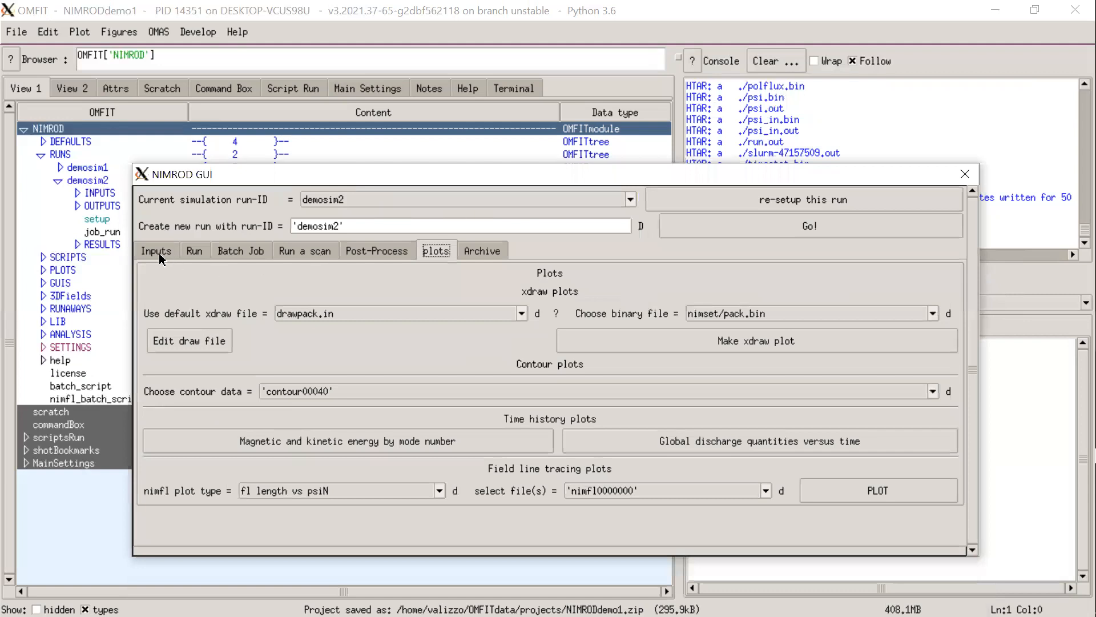
left_click(159, 253)
left_click(964, 174)
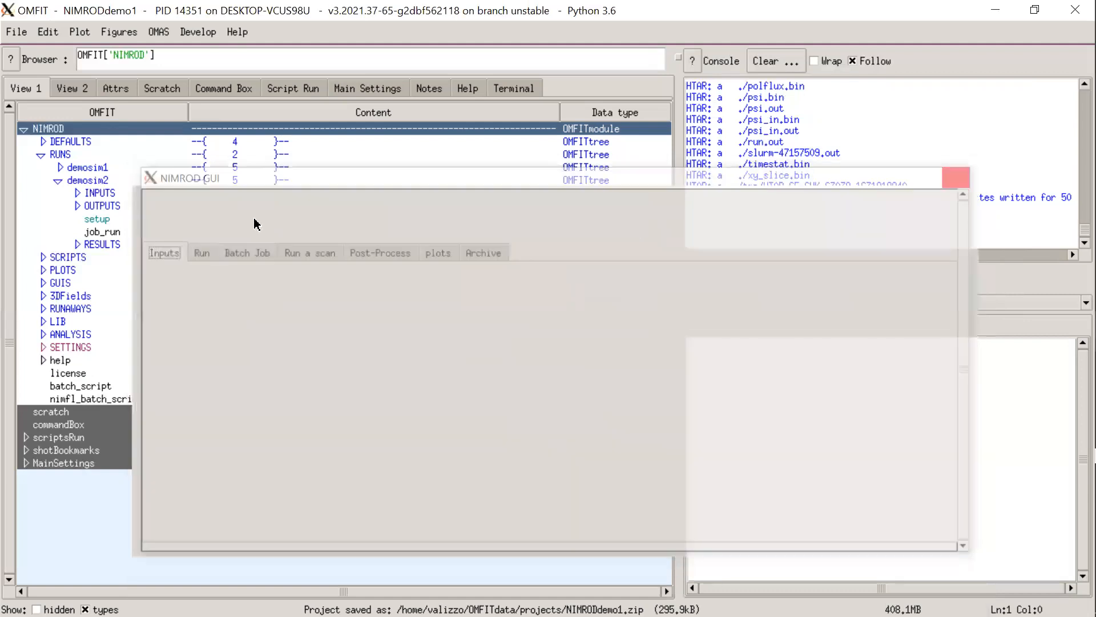
- Start a quick save of the NIMRODdemo1 project
left_click(18, 31)
left_click(42, 82)
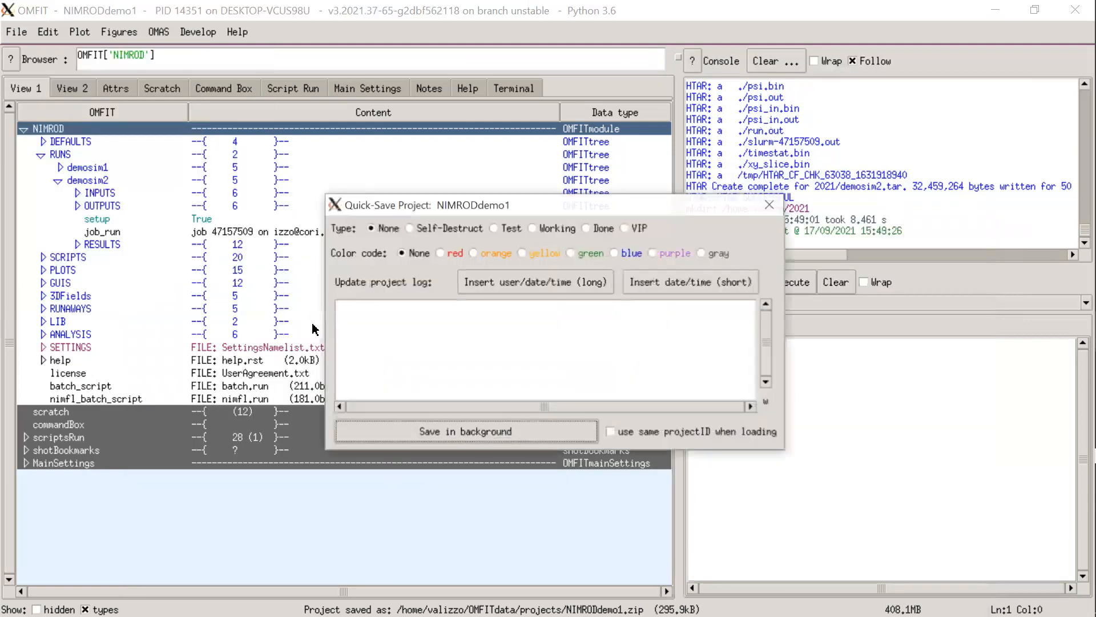